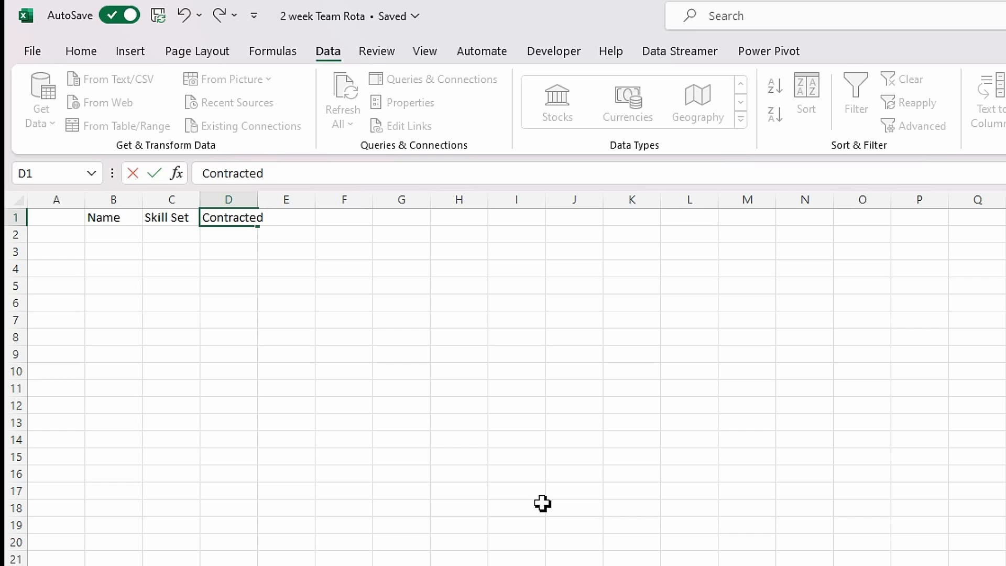
Complete the Contracted Hours header in D1, fit column D to its text, and widen the Name and Skill Set columns.
{"action": "key", "text": "Tab"}
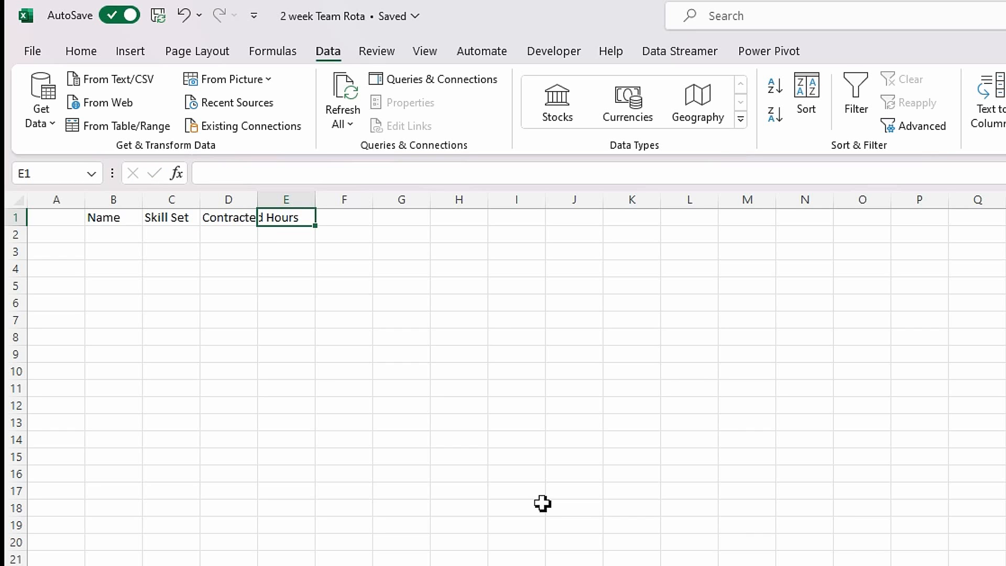
{"action": "double_click", "coordinate": [257, 199]}
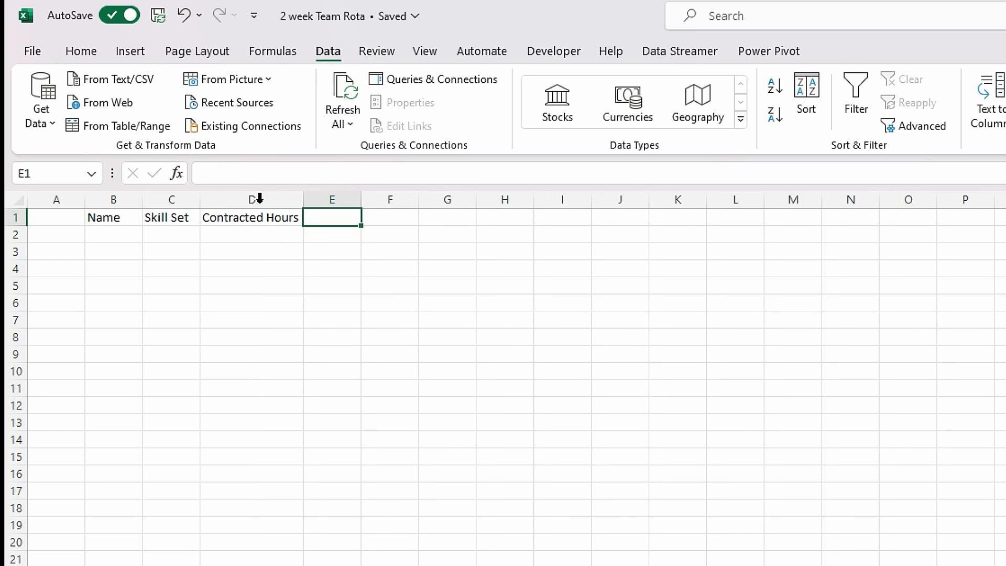
{"action": "double_click", "coordinate": [200, 201]}
{"action": "left_click_drag", "start_coordinate": [204, 204], "coordinate": [286, 207]}
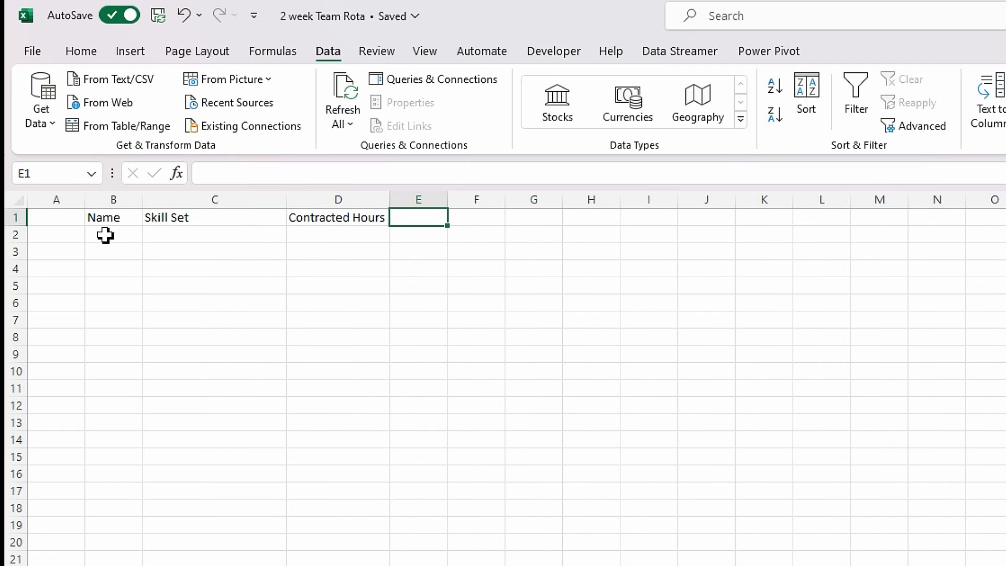
{"action": "left_click_drag", "start_coordinate": [144, 204], "coordinate": [161, 206]}
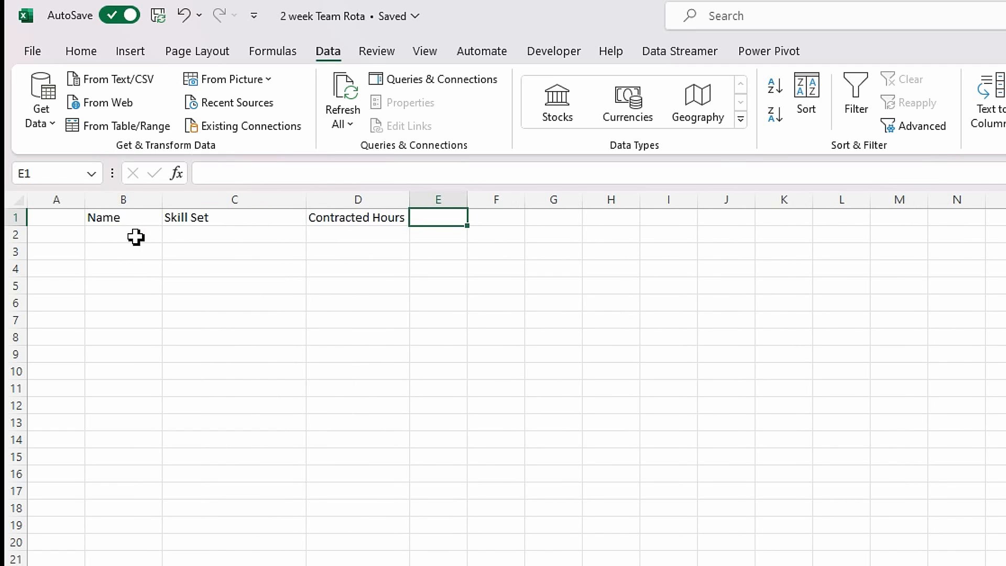
Apply the Number format to cell D2 under the Contracted Hours header.
{"action": "left_click", "coordinate": [136, 237]}
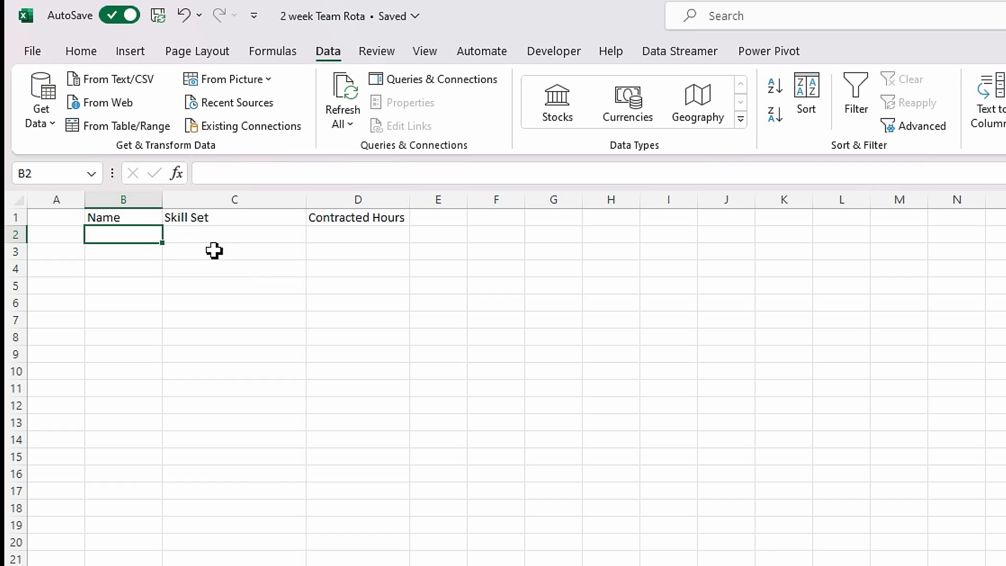
{"action": "left_click", "coordinate": [81, 52]}
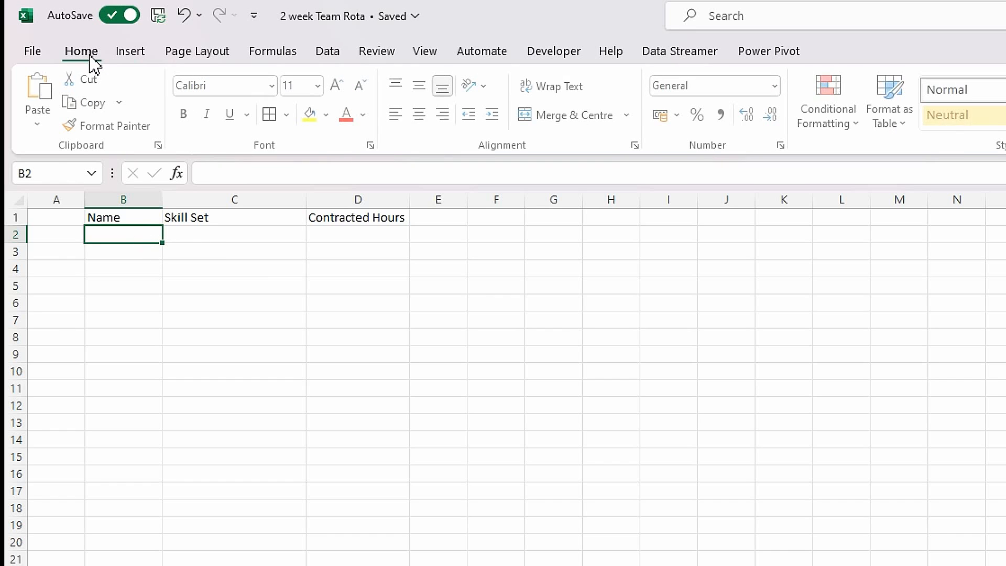
{"action": "left_click", "coordinate": [247, 237]}
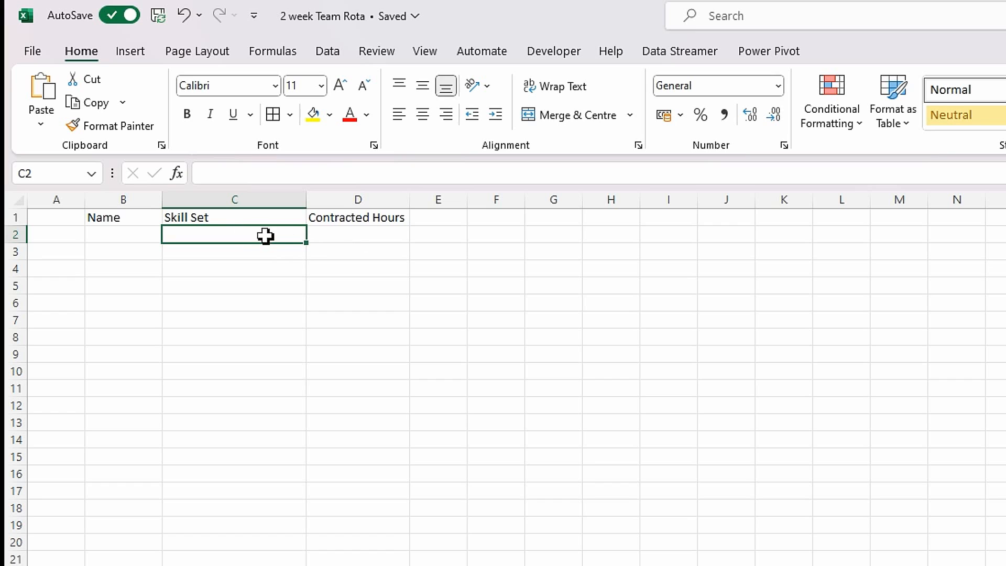
{"action": "left_click", "coordinate": [358, 236]}
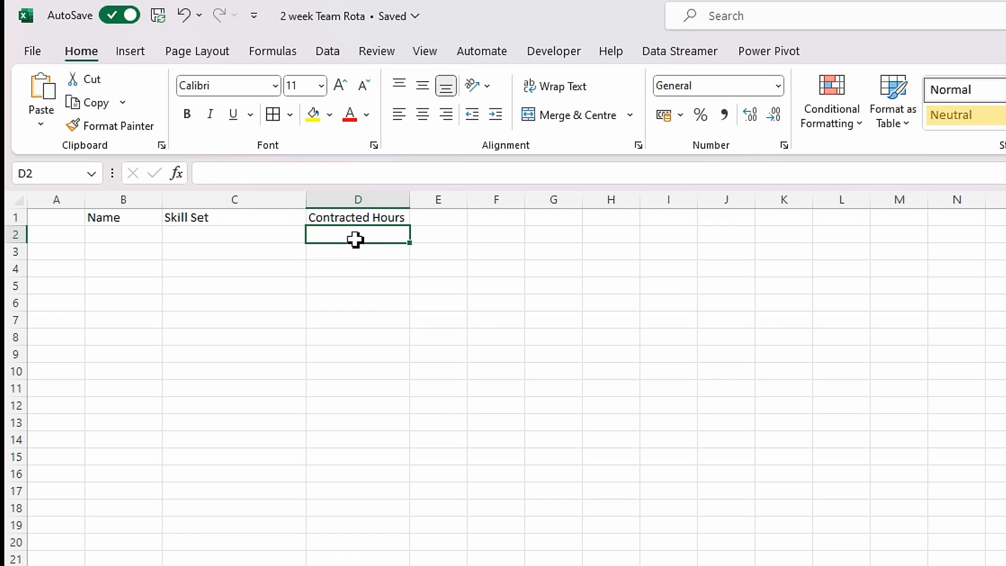
{"action": "left_click", "coordinate": [778, 86]}
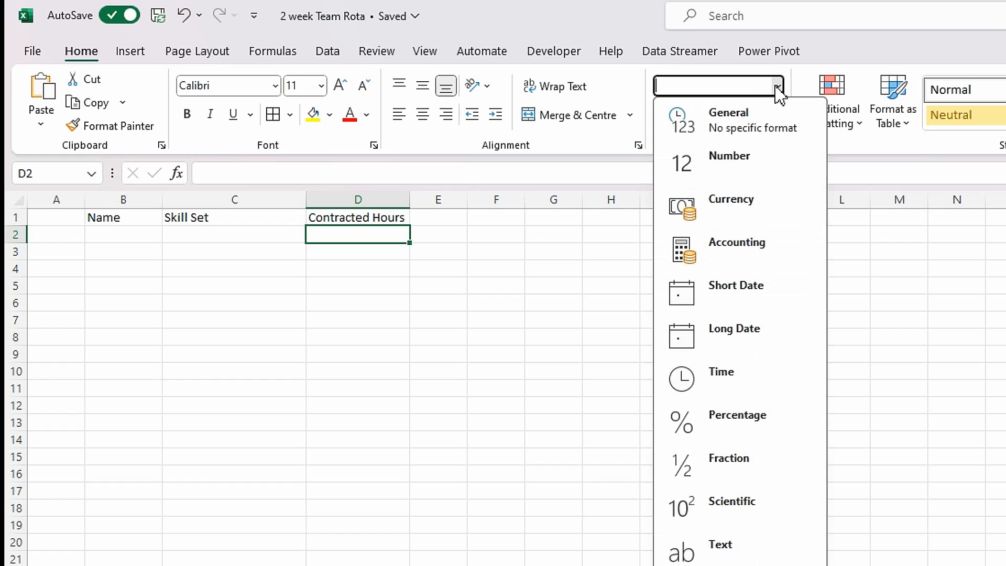
{"action": "left_click", "coordinate": [726, 162]}
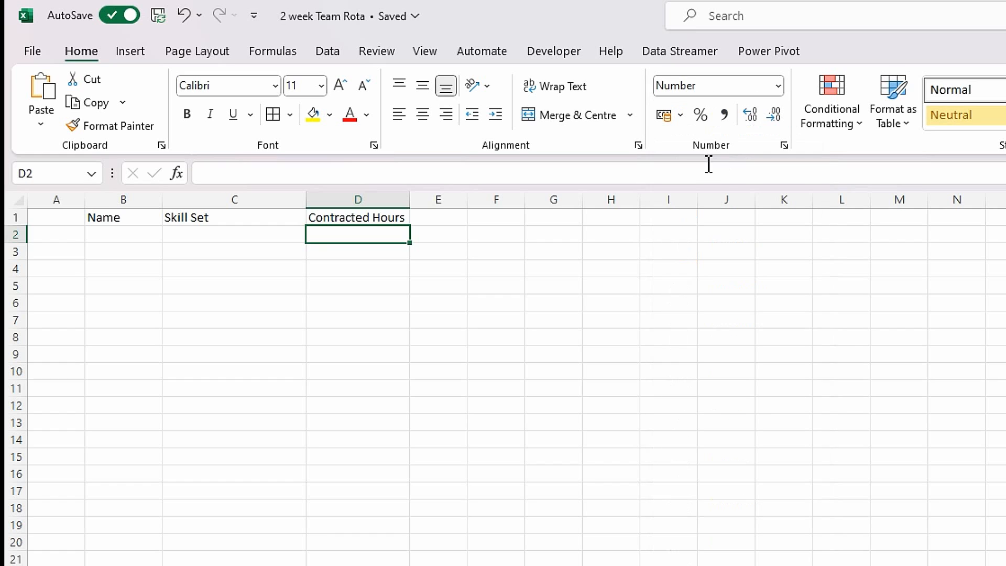
Enter the formula =TableSkillSets[Skill Set] in cell C2 to list the available skill sets.
{"action": "left_click", "coordinate": [244, 235]}
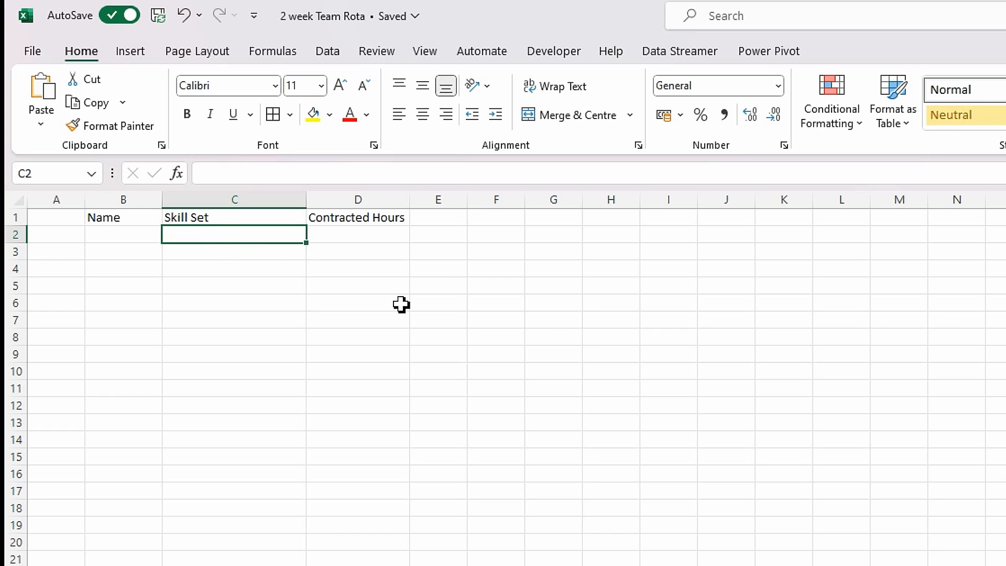
{"action": "type", "text": "=tab"}
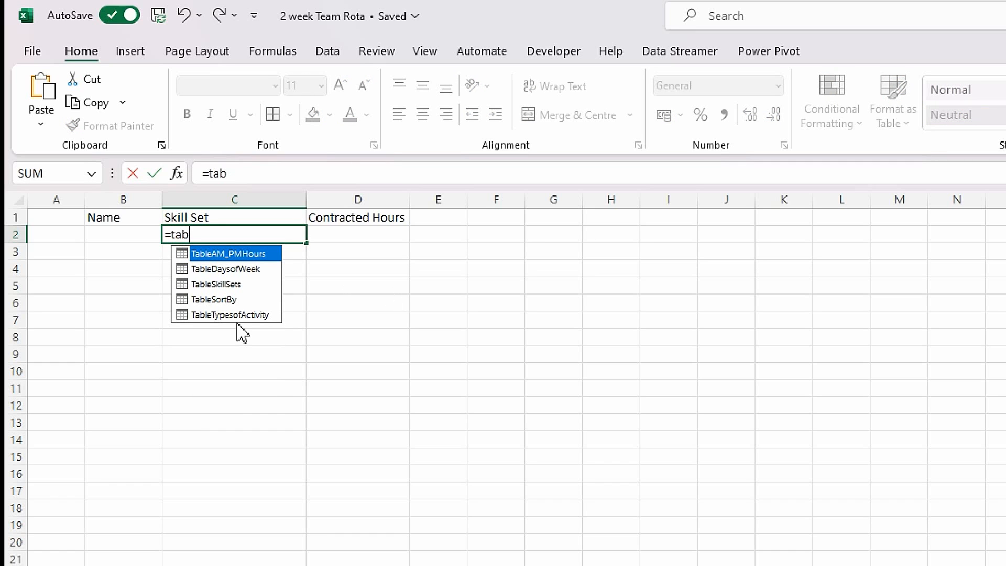
{"action": "double_click", "coordinate": [218, 284]}
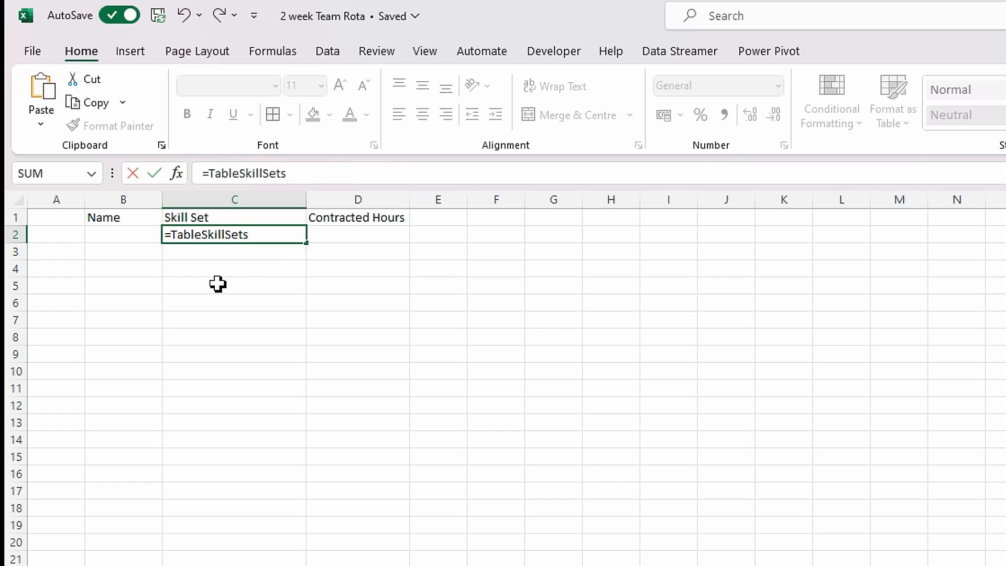
{"action": "type", "text": "["}
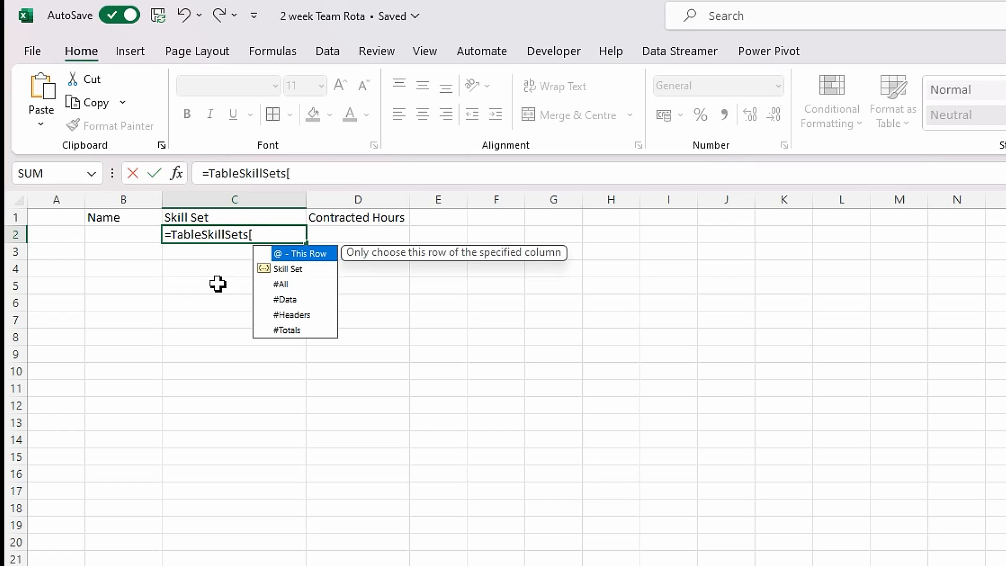
{"action": "double_click", "coordinate": [290, 269]}
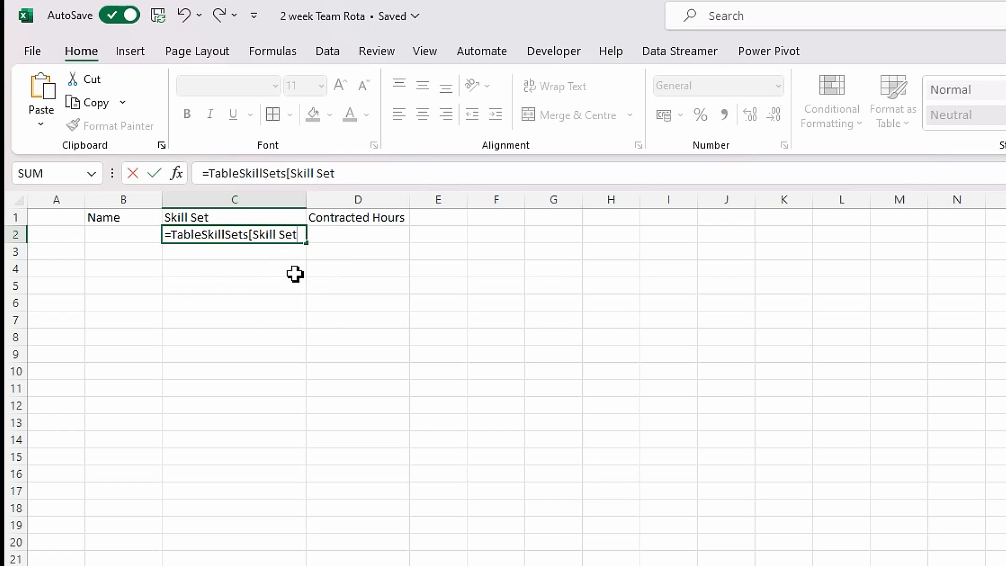
{"action": "type", "text": "]"}
{"action": "key", "text": "Return"}
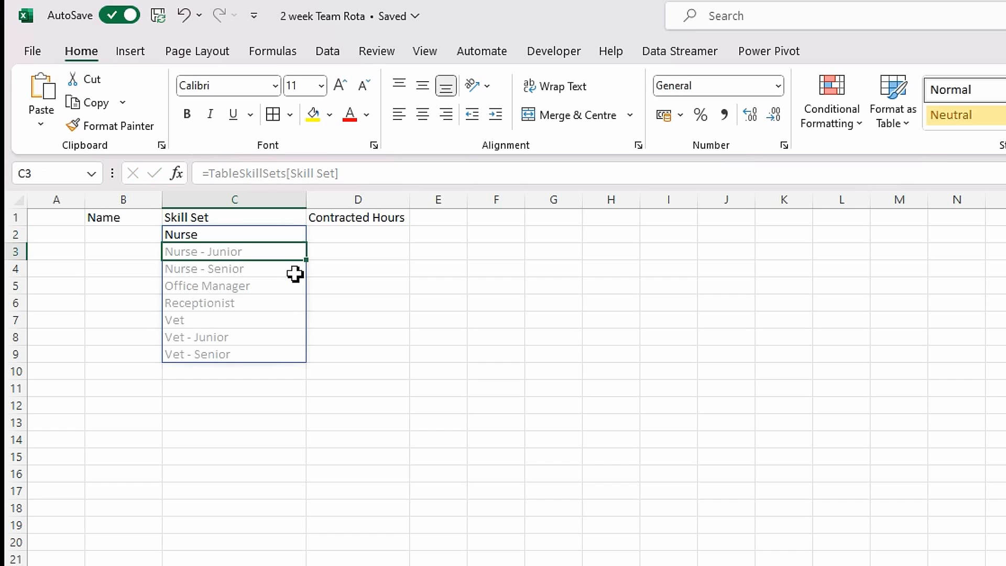
{"action": "left_click", "coordinate": [257, 408]}
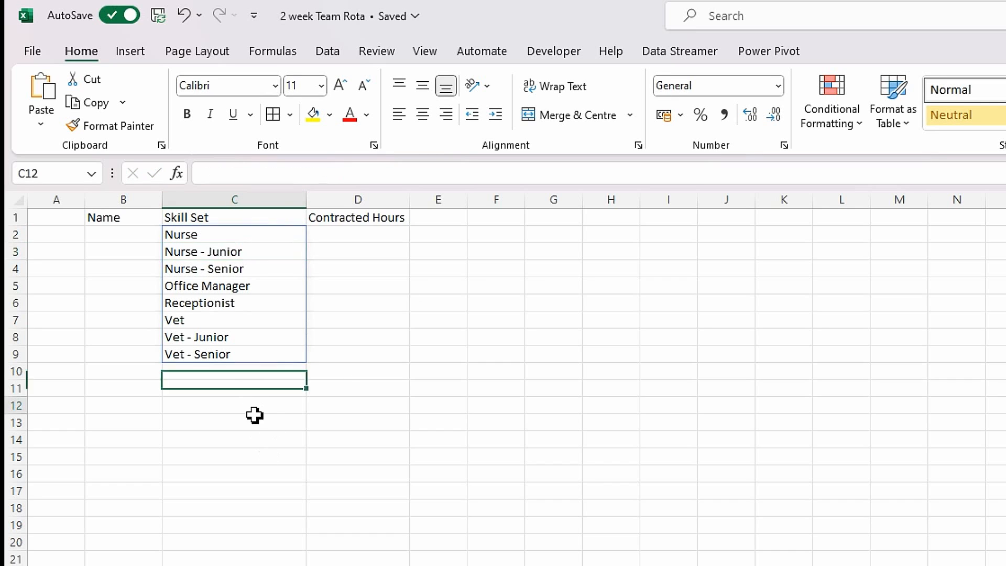
Copy the reference TableSkillSets[Skill Set] without its equals sign from the formula in C2, and clear the cell.
{"action": "left_click", "coordinate": [212, 238]}
{"action": "left_click_drag", "start_coordinate": [364, 172], "coordinate": [215, 174]}
{"action": "key", "text": "ctrl+c"}
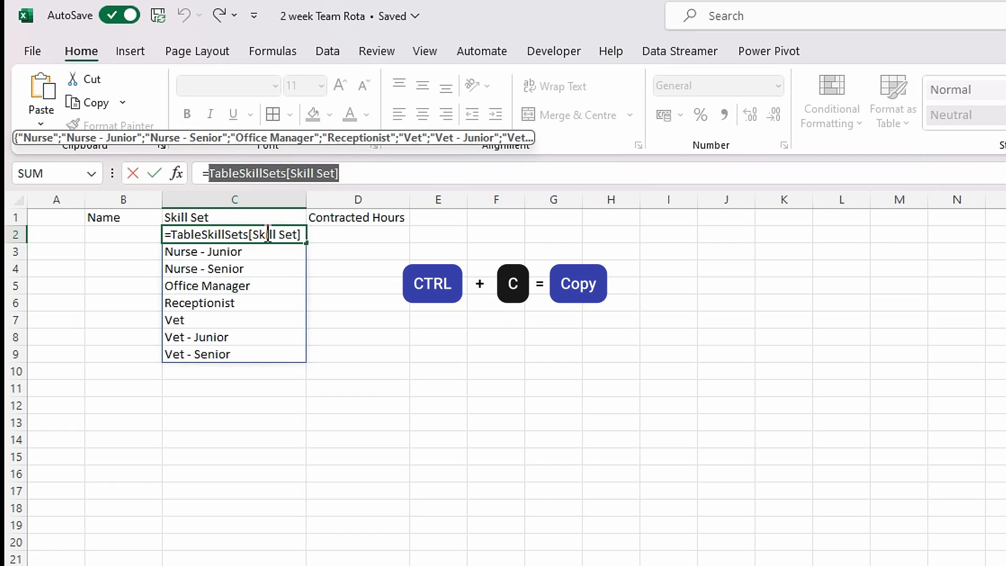
{"action": "key", "text": "Escape"}
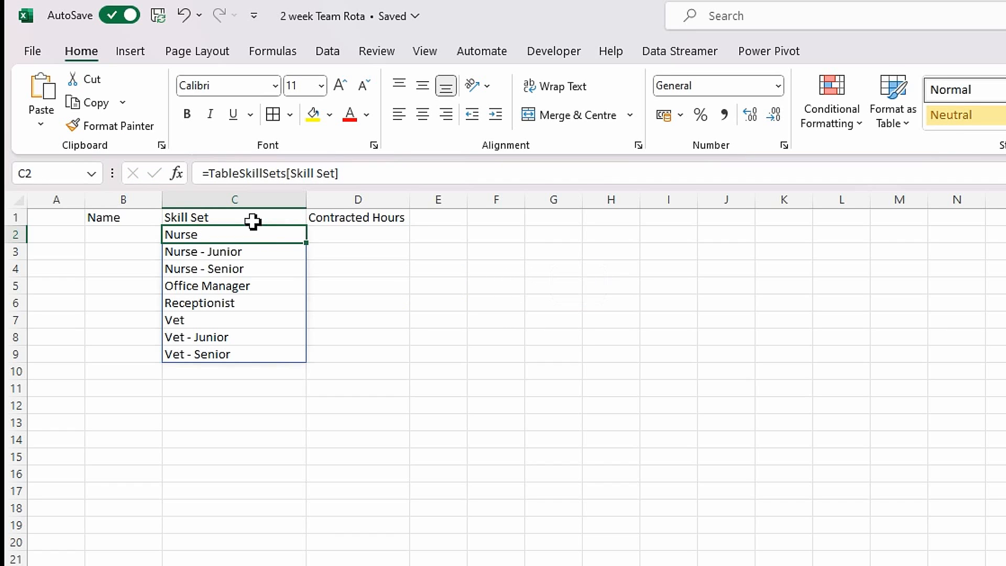
{"action": "key", "text": "Delete"}
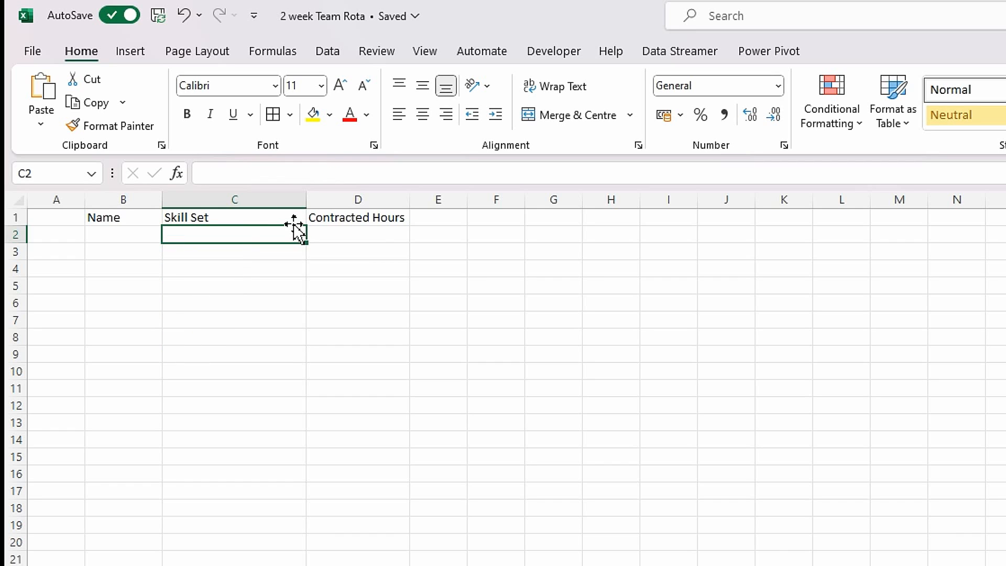
Open data validation for cell C2 and set the validation criteria to allow a List.
{"action": "left_click", "coordinate": [330, 54]}
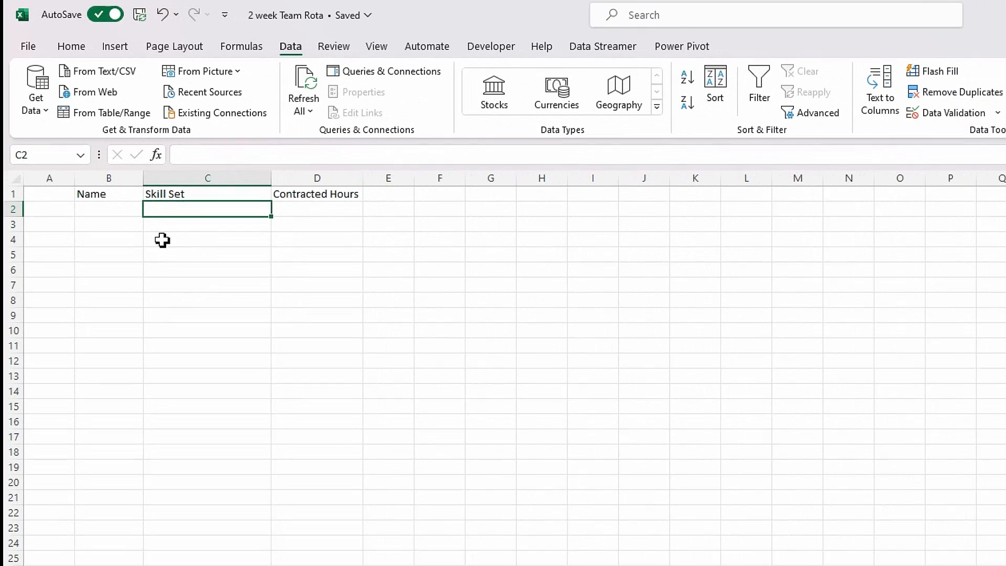
{"action": "left_click", "coordinate": [998, 114]}
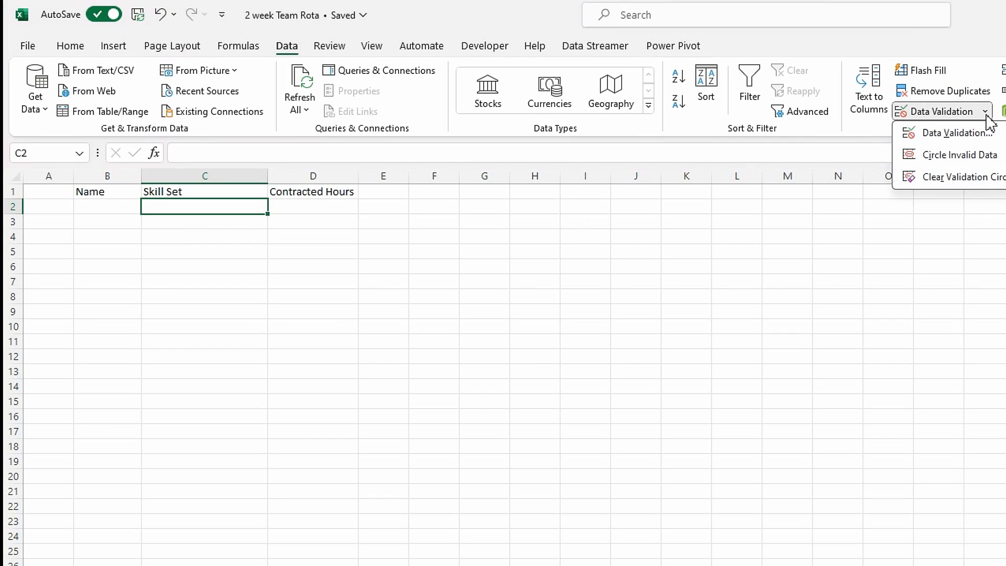
{"action": "left_click", "coordinate": [974, 134]}
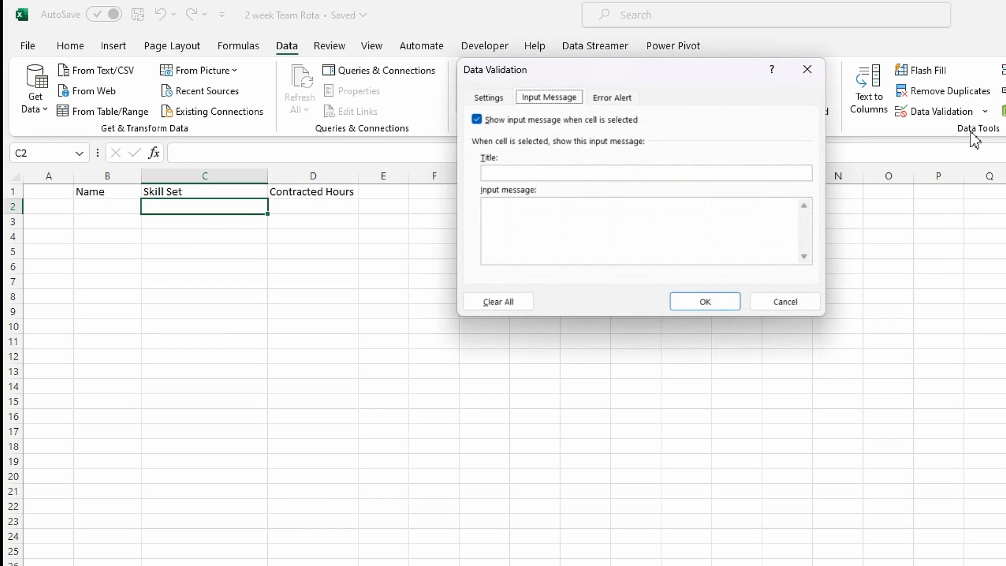
{"action": "left_click", "coordinate": [490, 98]}
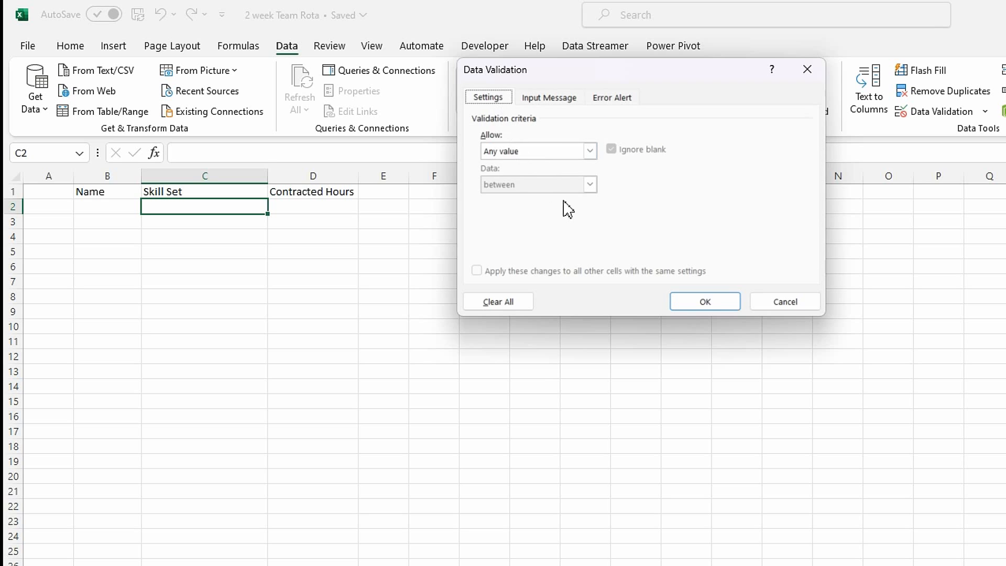
{"action": "left_click", "coordinate": [592, 154]}
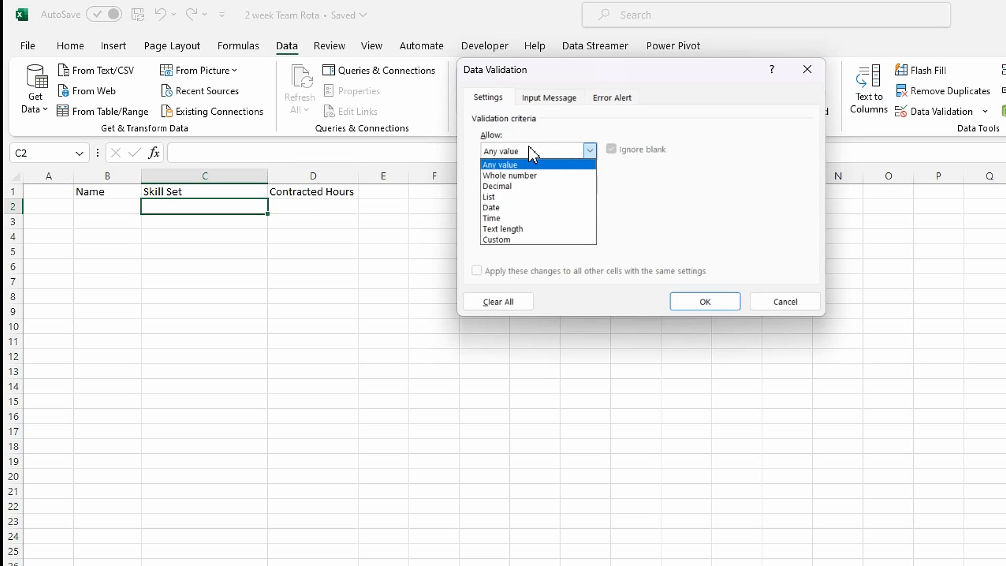
{"action": "left_click", "coordinate": [493, 197]}
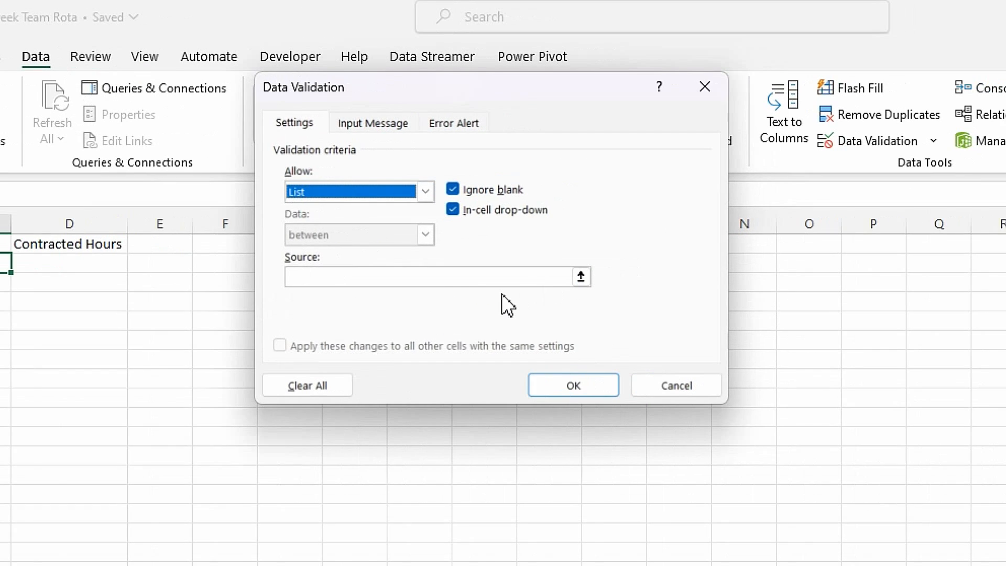
Set the list source to =INDIRECT("TableSkillSets[Skill Set]"), apply the validation and check the drop-down in C2.
{"action": "left_click", "coordinate": [425, 282]}
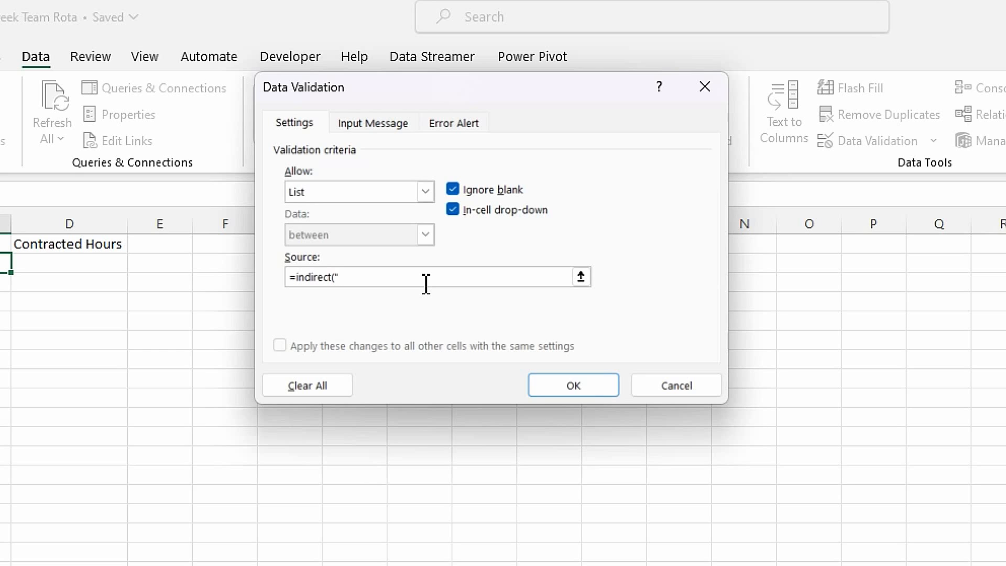
{"action": "type", "text": "TableSkillSets[SkillSet]"}
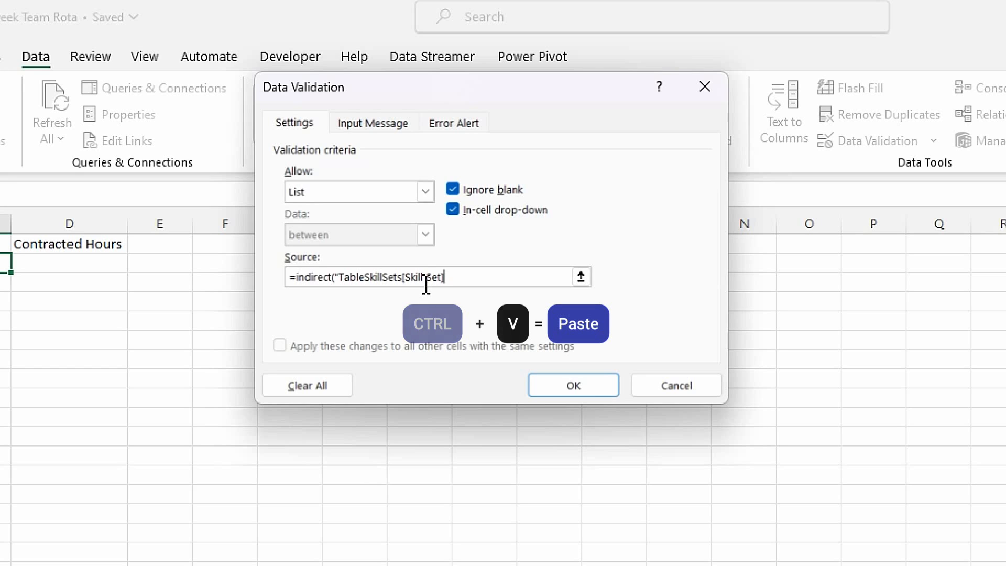
{"action": "type", "text": "\""}
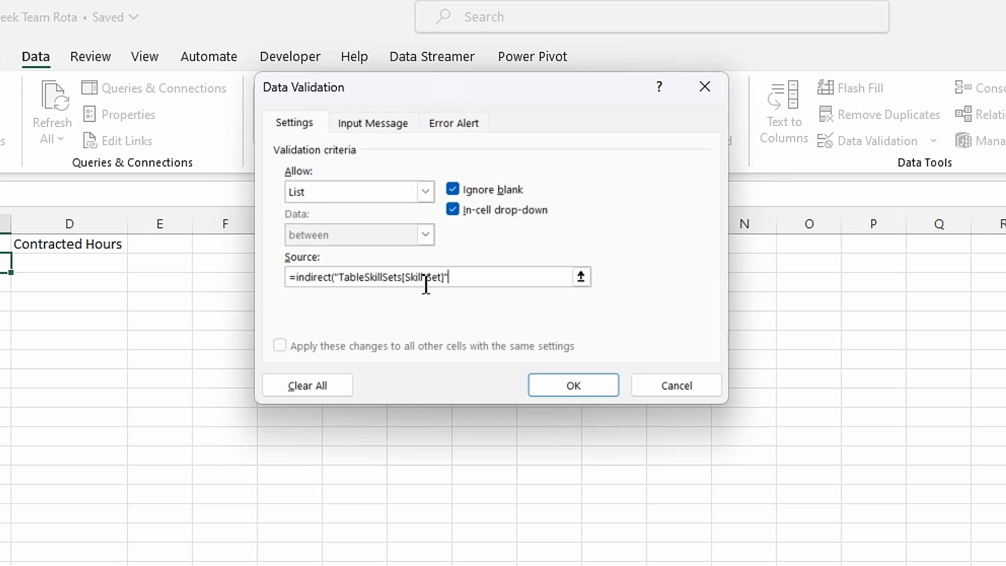
{"action": "left_click", "coordinate": [557, 382]}
{"action": "left_click", "coordinate": [20, 265]}
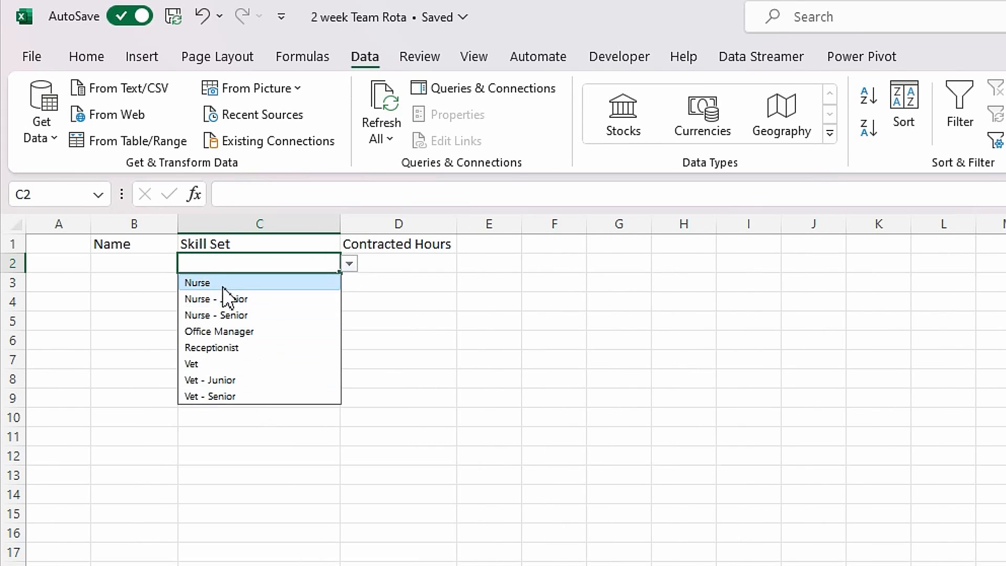
{"action": "left_click", "coordinate": [231, 266]}
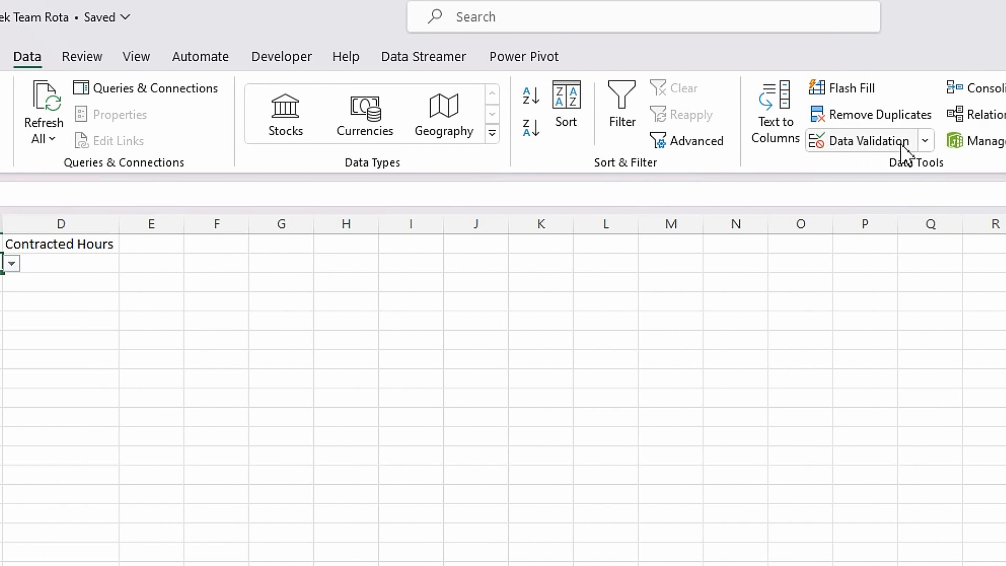
Reopen data validation for cell C2 and set the input message title to Skill Set.
{"action": "left_click", "coordinate": [926, 144]}
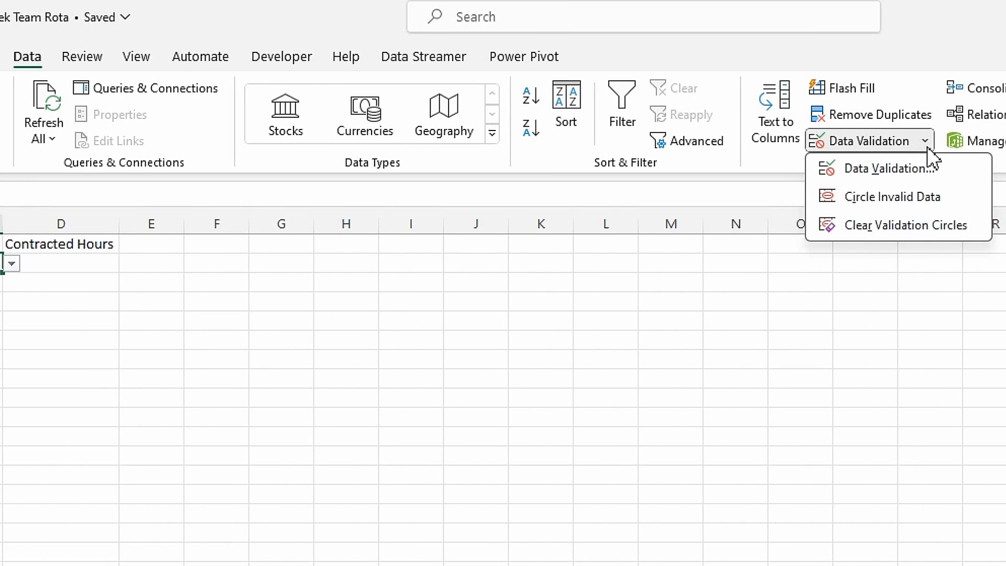
{"action": "left_click", "coordinate": [905, 175]}
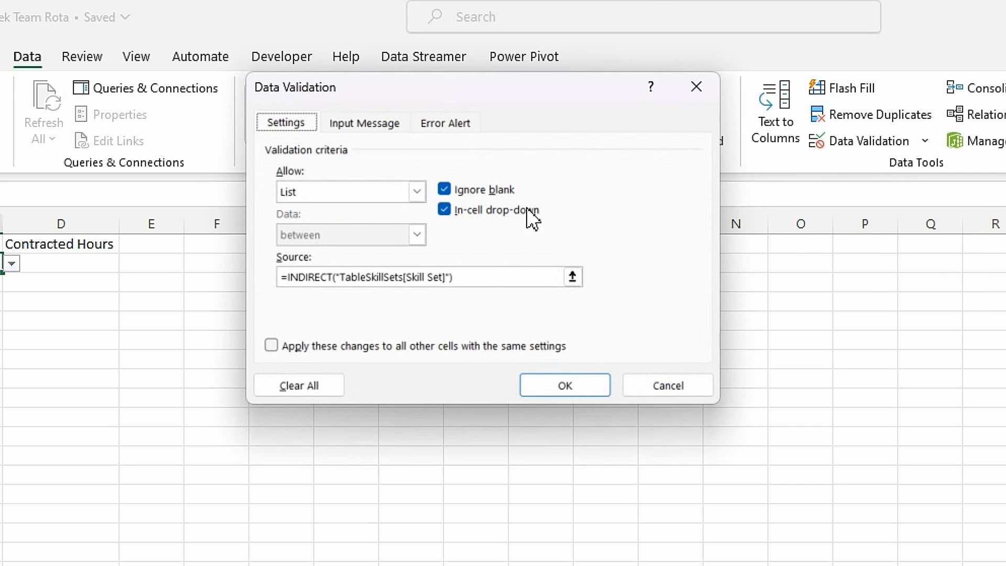
{"action": "left_click", "coordinate": [356, 125]}
{"action": "left_click", "coordinate": [300, 223]}
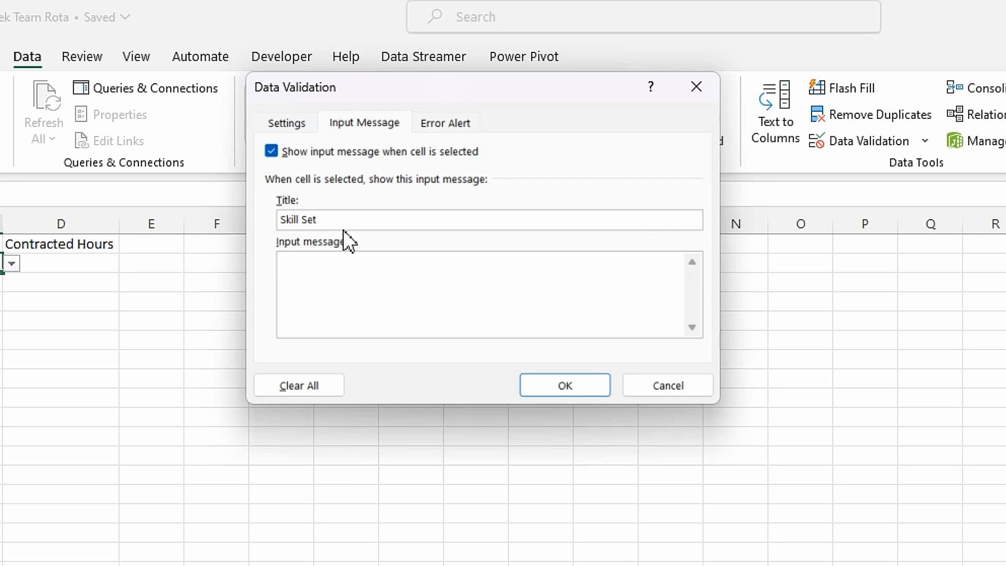
Enter the input message "Please select a value from the dropdown list." and copy its text.
{"action": "left_click", "coordinate": [336, 271]}
{"action": "type", "text": "Please slect a value from the drop"}
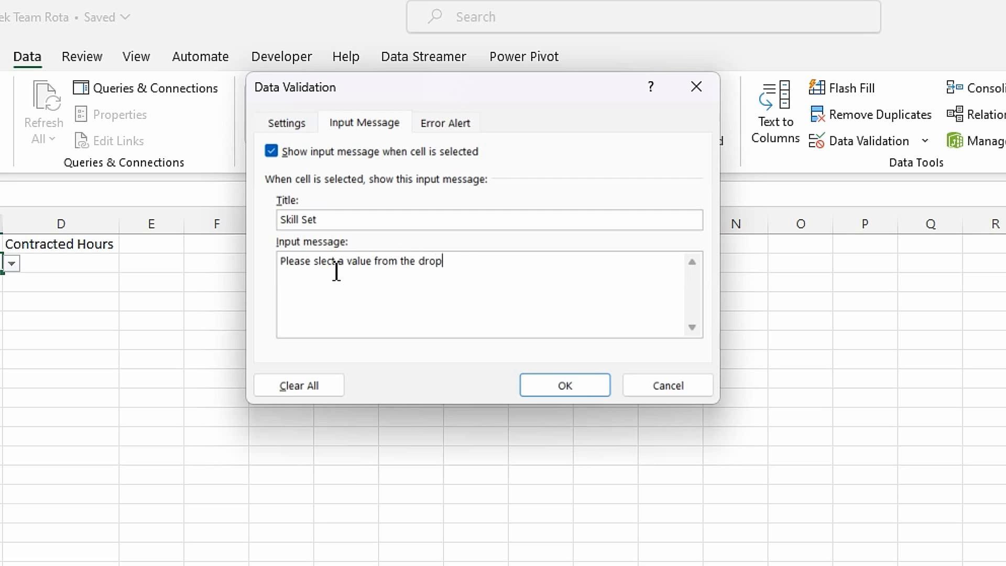
{"action": "type", "text": "down list."}
{"action": "left_click_drag", "start_coordinate": [497, 265], "coordinate": [235, 247]}
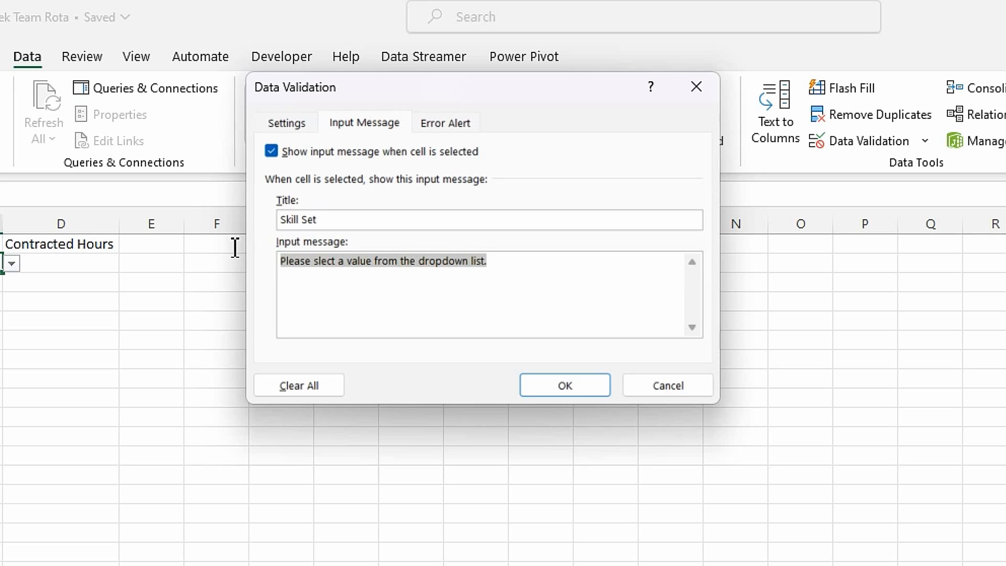
{"action": "left_click", "coordinate": [337, 263]}
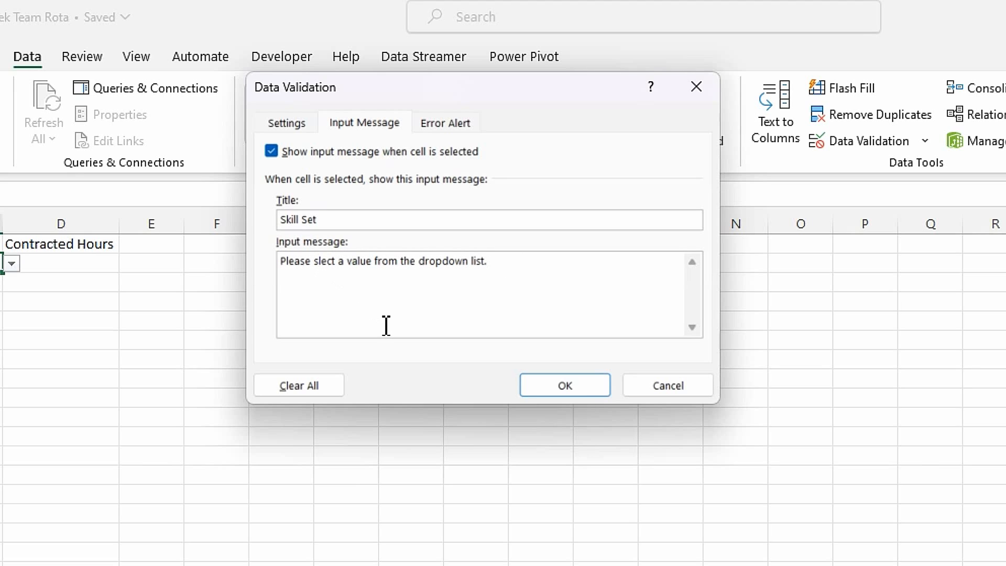
{"action": "type", "text": "e"}
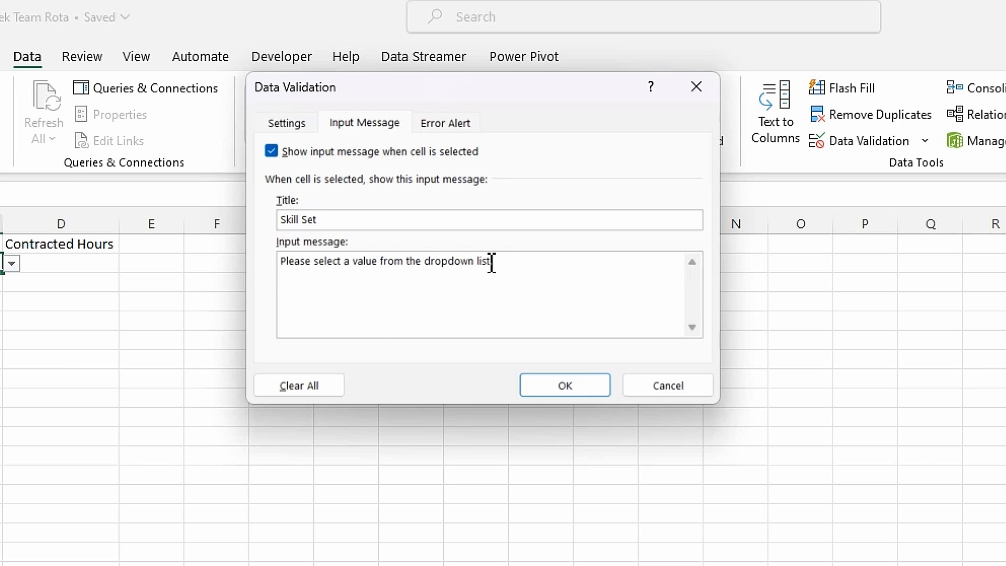
{"action": "left_click_drag", "start_coordinate": [493, 263], "coordinate": [228, 249]}
{"action": "key", "text": "ctrl+c"}
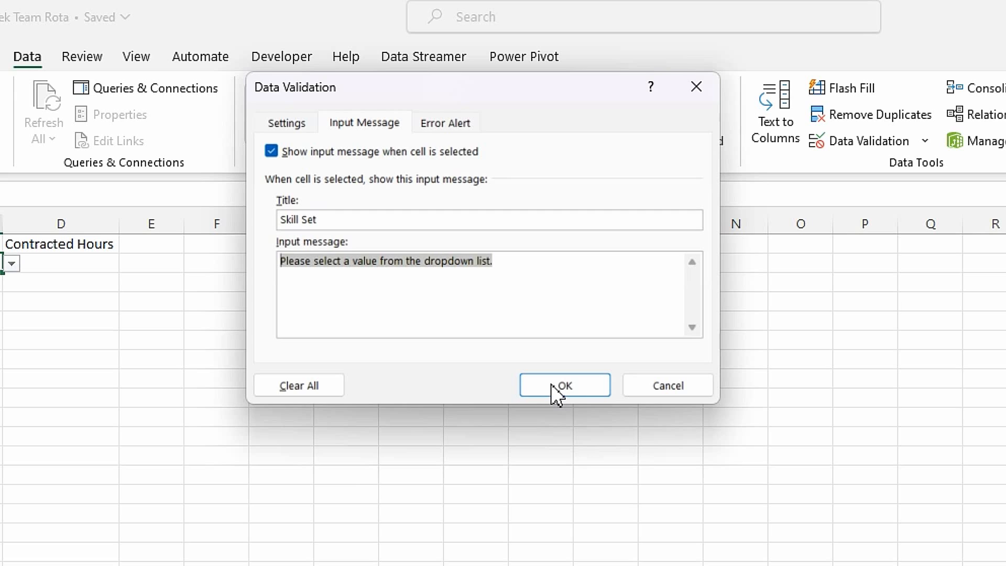
Set the error alert title to Skill Set with the message "You must use a value from the dropdown list." and apply the validation.
{"action": "left_click", "coordinate": [457, 125]}
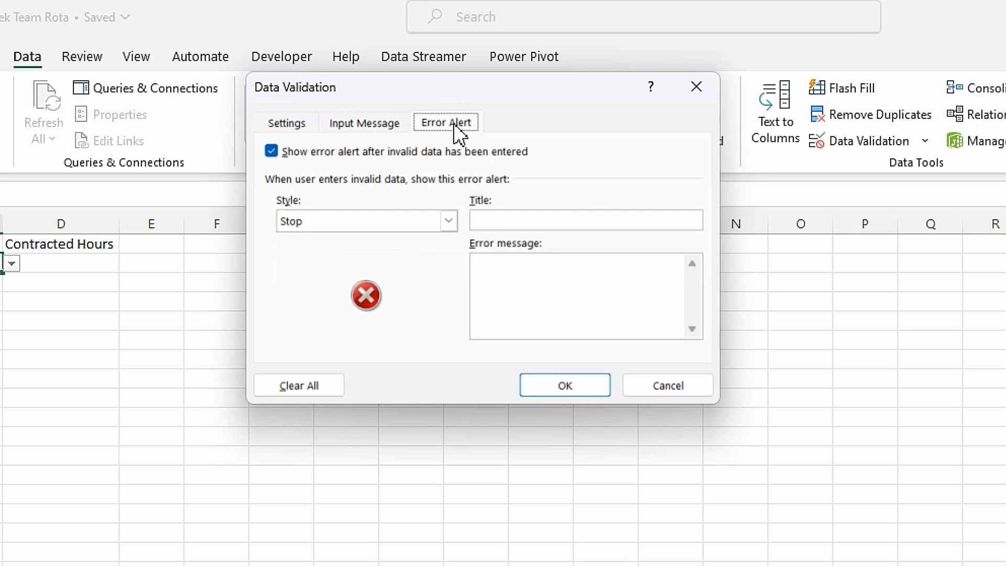
{"action": "left_click", "coordinate": [518, 223]}
{"action": "type", "text": "Skill Set"}
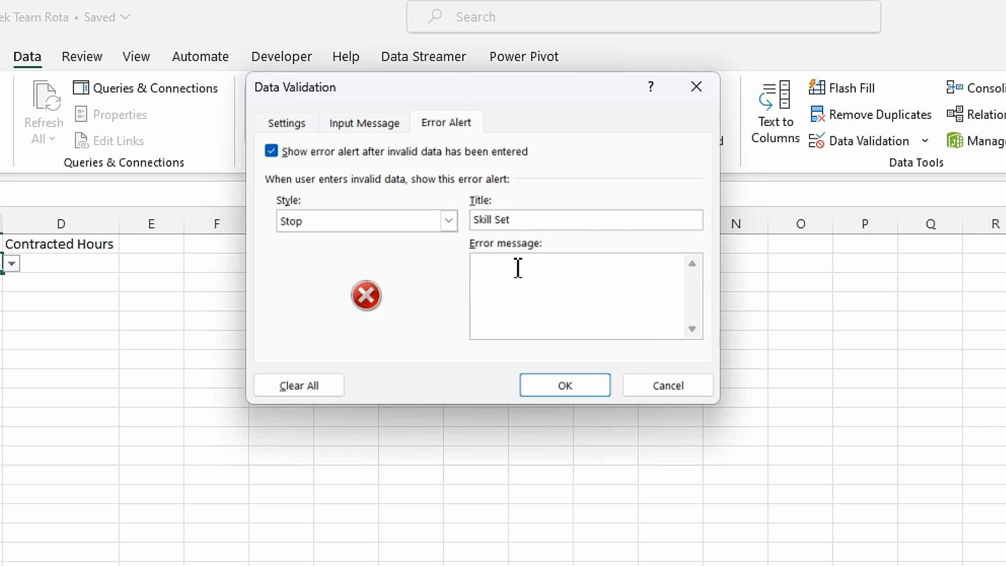
{"action": "type", "text": " must use"}
{"action": "key", "text": "ctrl+v"}
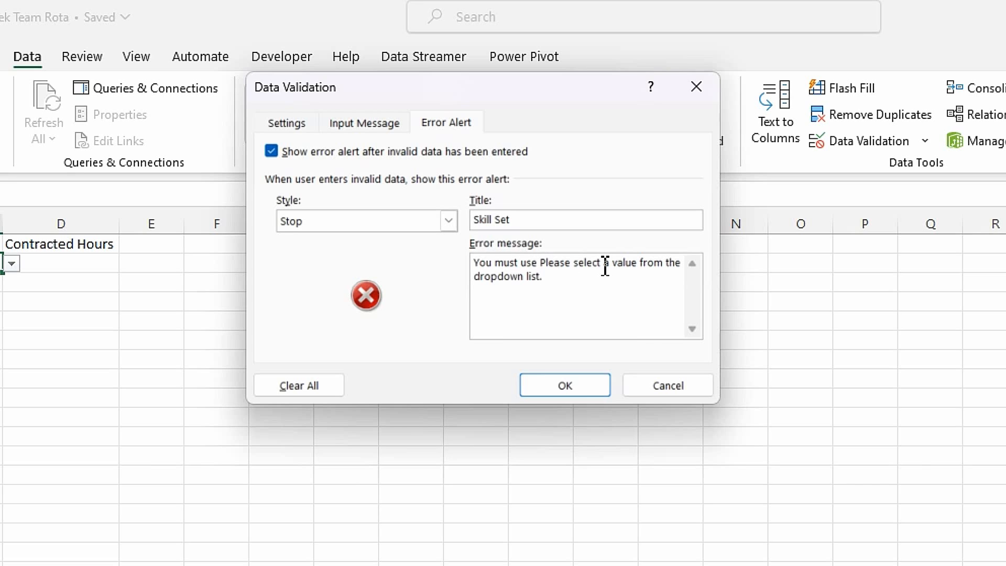
{"action": "left_click_drag", "start_coordinate": [601, 263], "coordinate": [540, 263]}
{"action": "key", "text": "BackSpace"}
{"action": "key", "text": "BackSpace"}
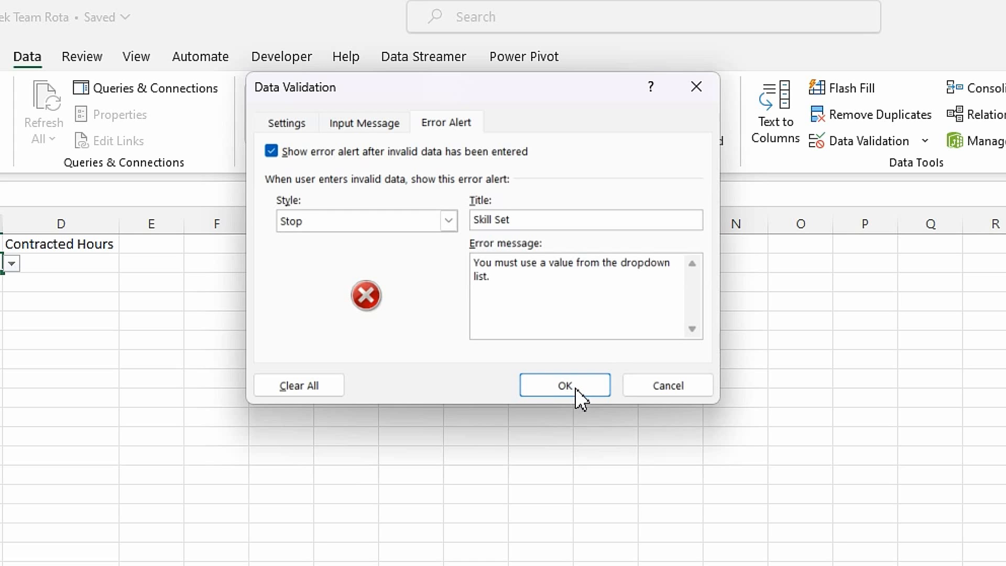
{"action": "left_click", "coordinate": [576, 390]}
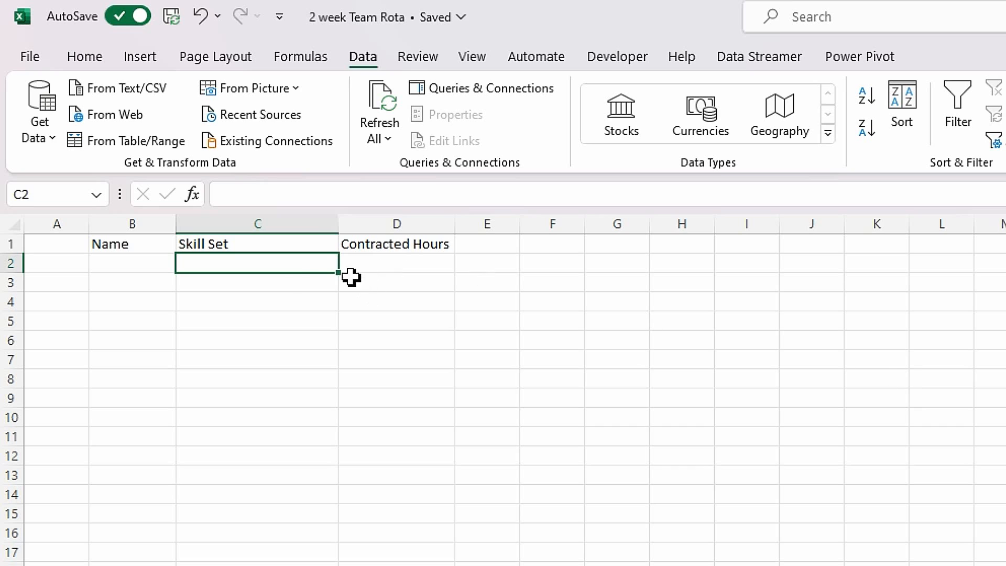
Check the input message shown when cell C2 is selected.
{"action": "left_click", "coordinate": [302, 265]}
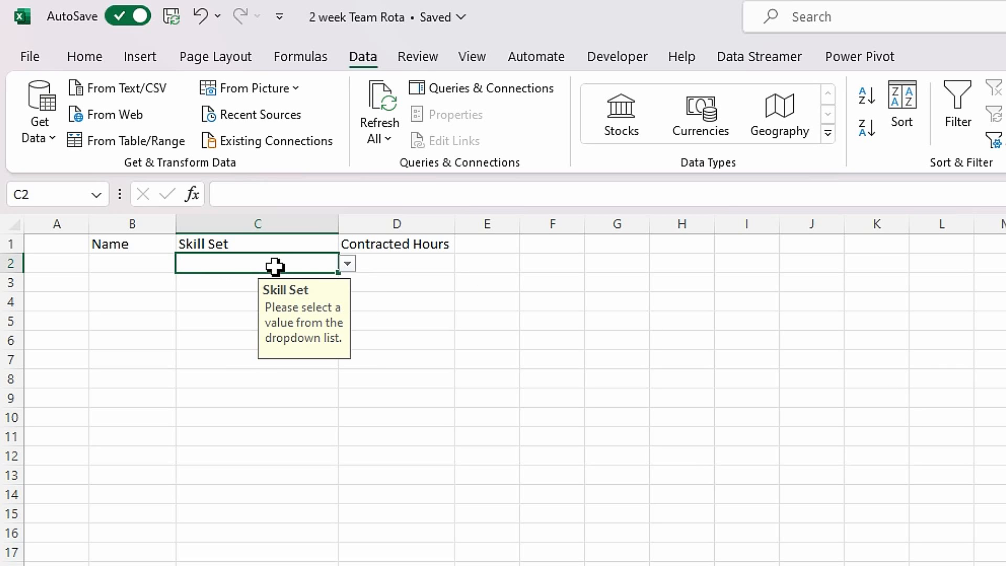
{"action": "left_click", "coordinate": [398, 263]}
{"action": "left_click", "coordinate": [212, 263]}
Enter the first staff member's full name in cell B2.
{"action": "left_click", "coordinate": [124, 262]}
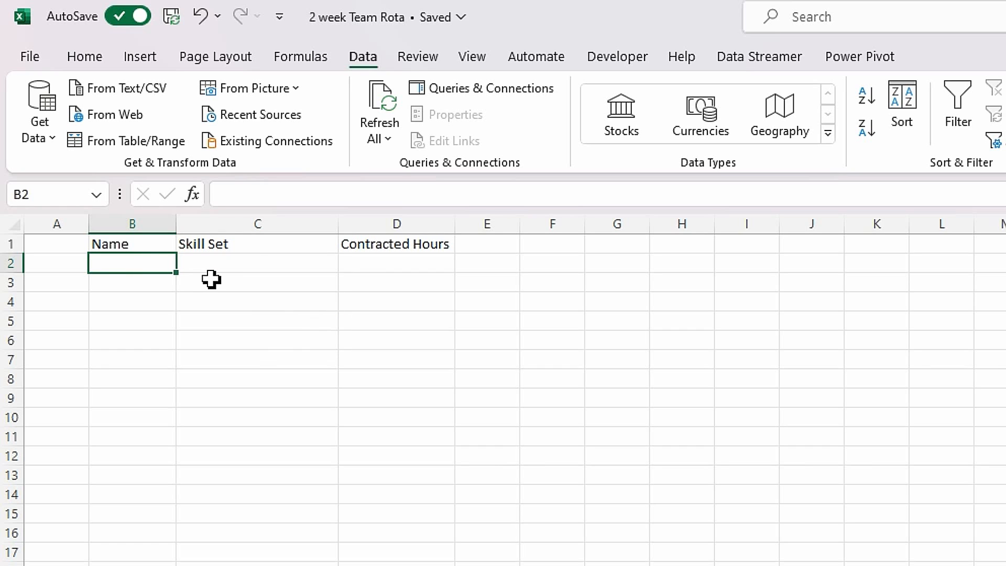
{"action": "type", "text": "Jane Smith"}
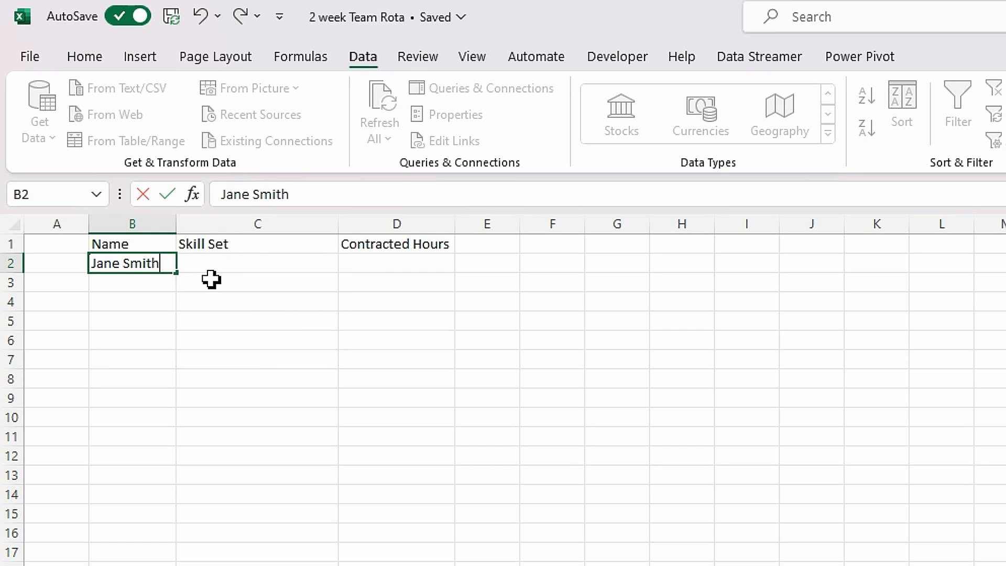
{"action": "key", "text": "Tab"}
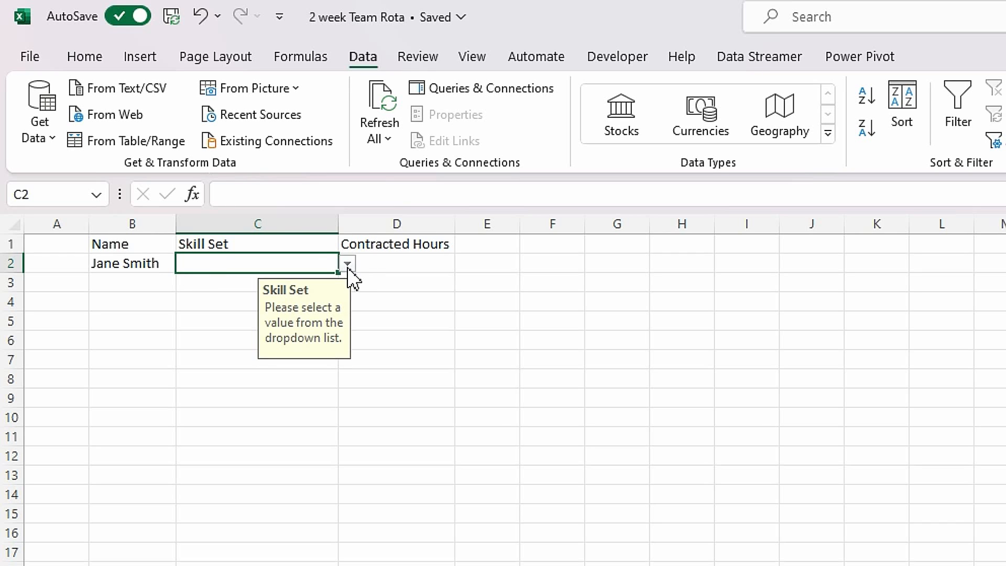
Test the validation by trying to enter a value outside the list in C2, and discard the entry.
{"action": "type", "text": "Bob"}
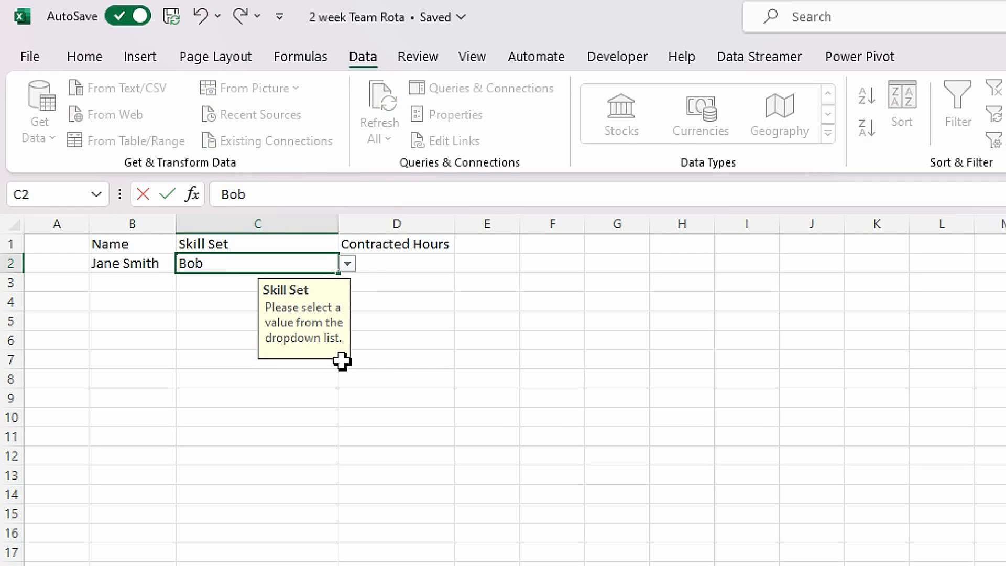
{"action": "key", "text": "Return"}
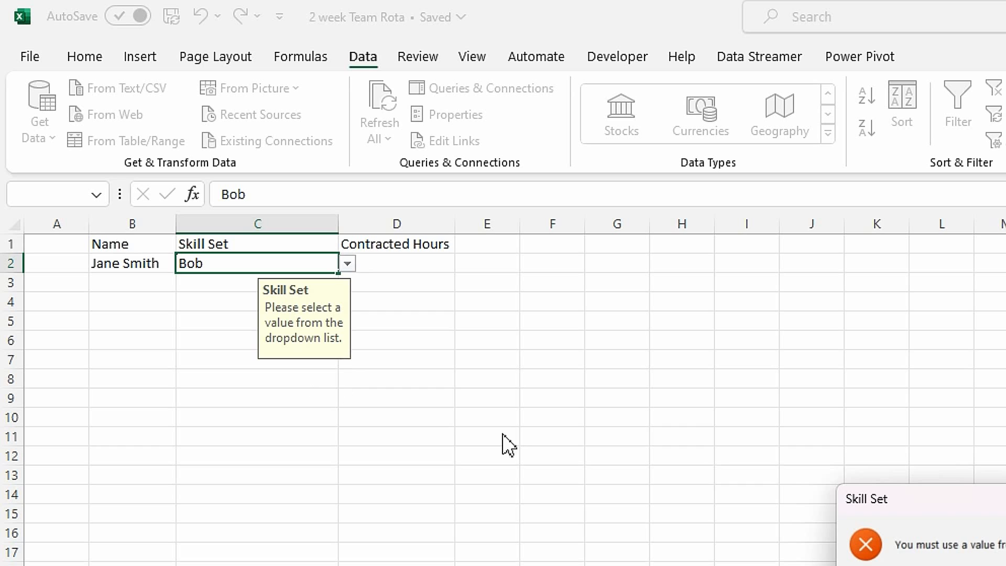
{"action": "left_click_drag", "start_coordinate": [727, 301], "coordinate": [703, 284]}
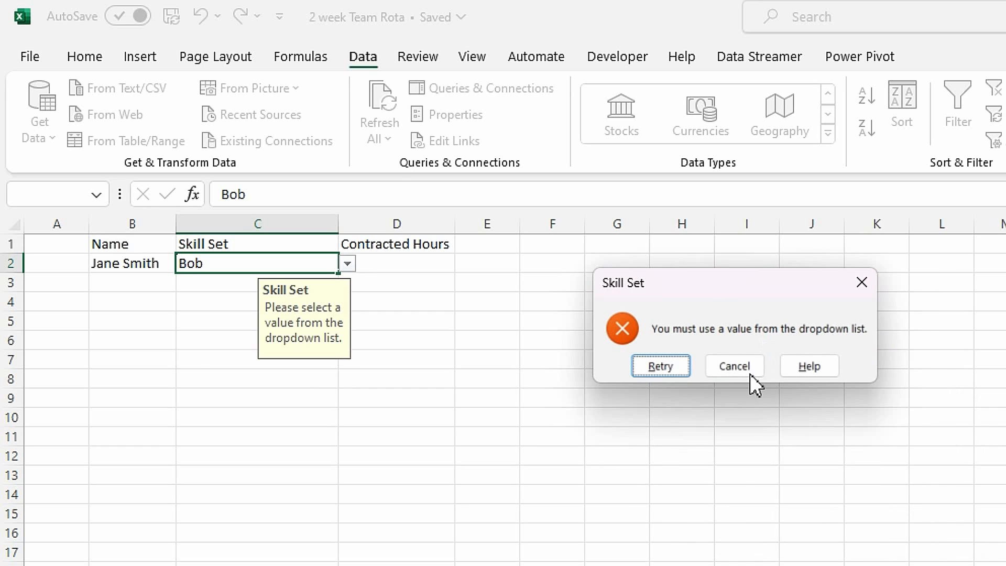
{"action": "left_click", "coordinate": [675, 366]}
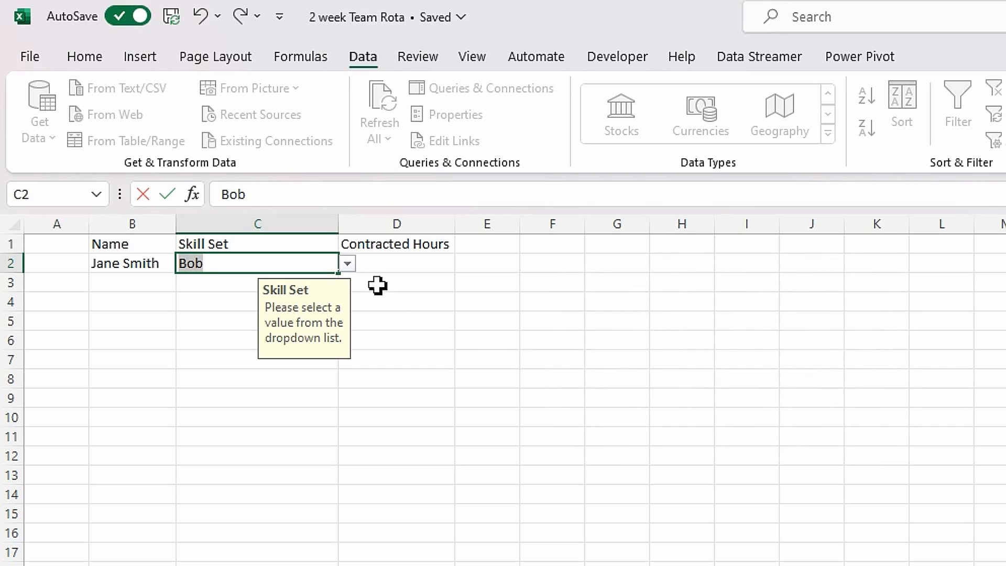
{"action": "left_click", "coordinate": [348, 264]}
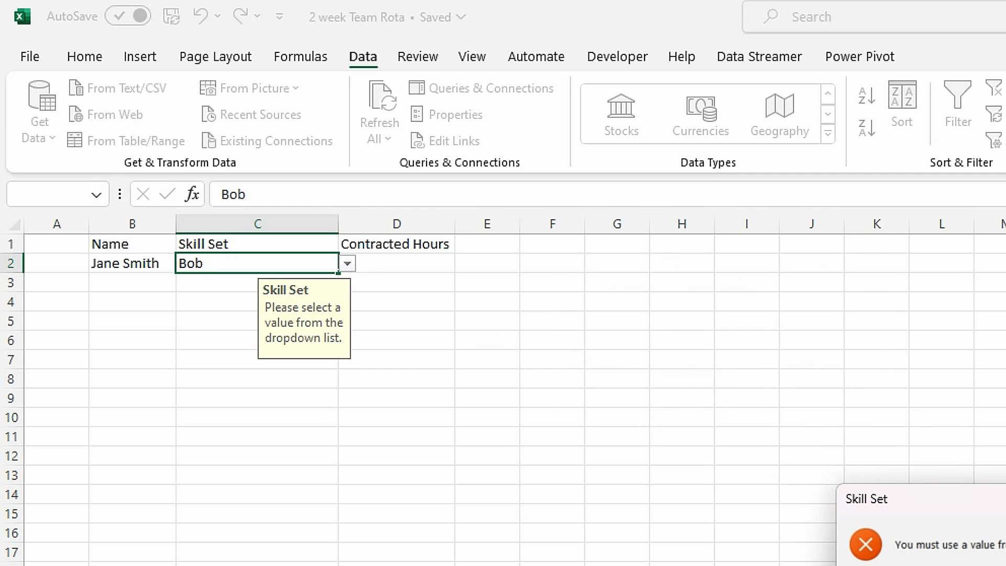
{"action": "left_click", "coordinate": [969, 565]}
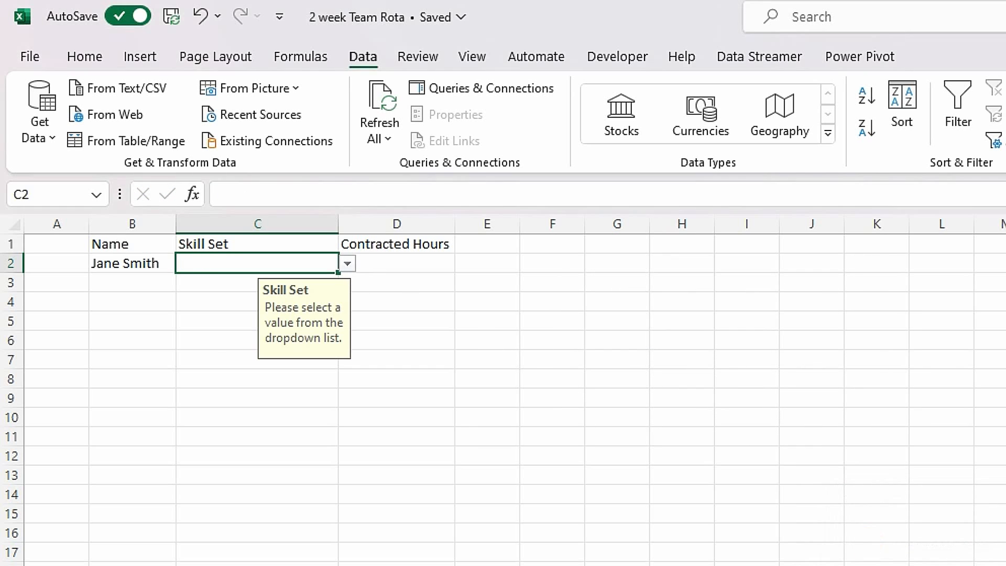
Choose Vet - Senior as the skill set in C2 and enter 37.5 contracted hours in D2.
{"action": "left_click", "coordinate": [348, 264]}
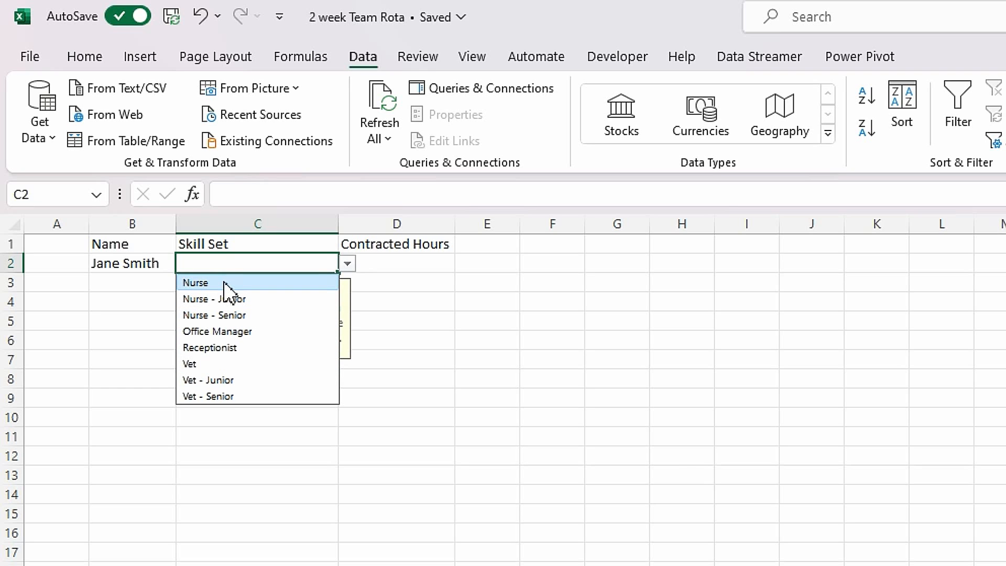
{"action": "left_click", "coordinate": [223, 396]}
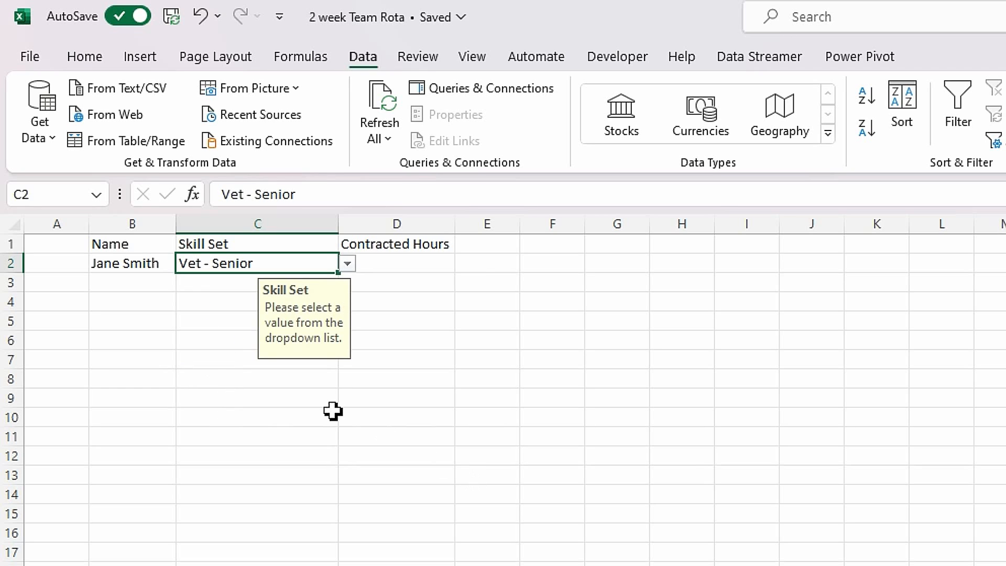
{"action": "key", "text": "Tab"}
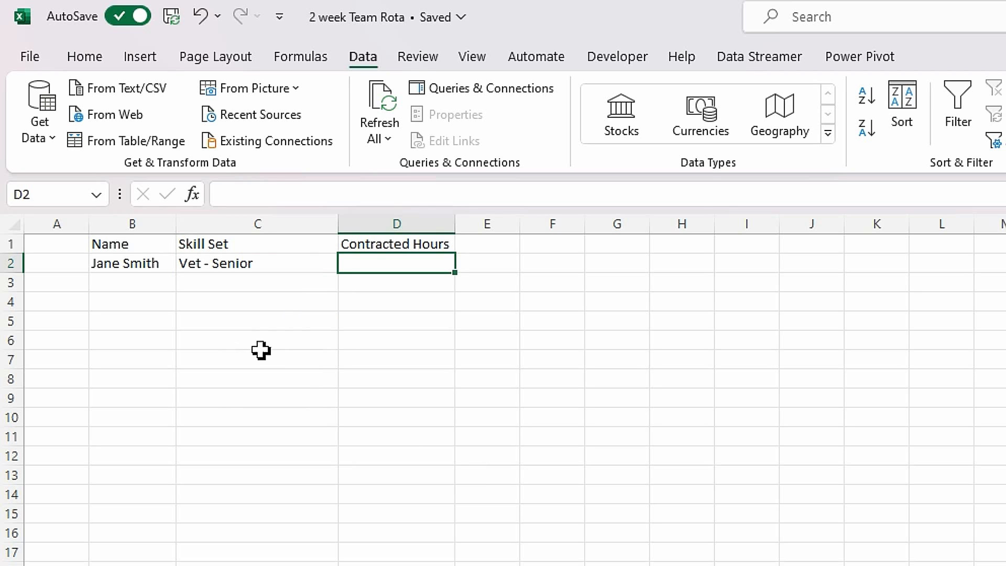
{"action": "type", "text": "37.5"}
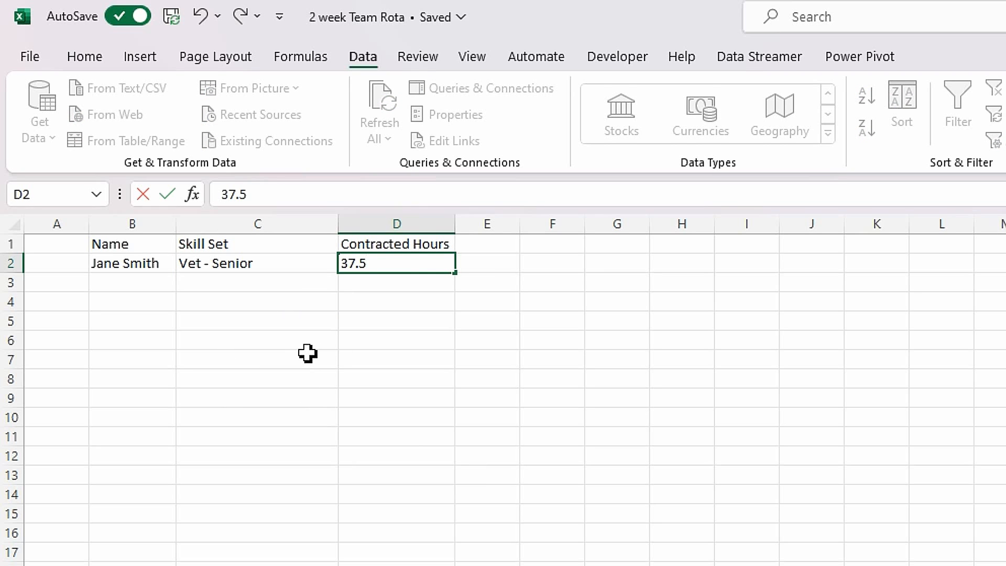
{"action": "key", "text": "Tab"}
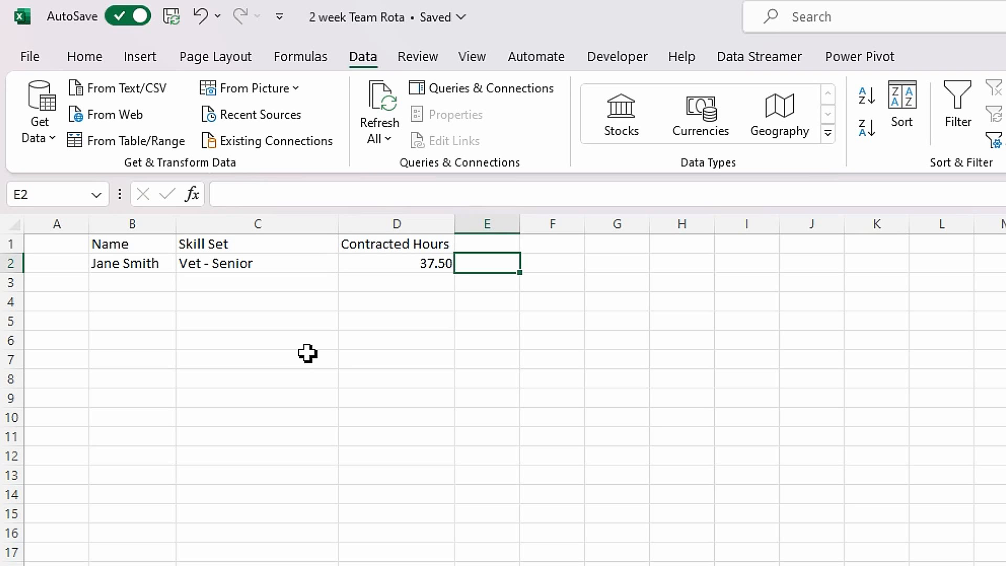
Convert the range B1:D2 into a table with headers.
{"action": "left_click", "coordinate": [120, 263]}
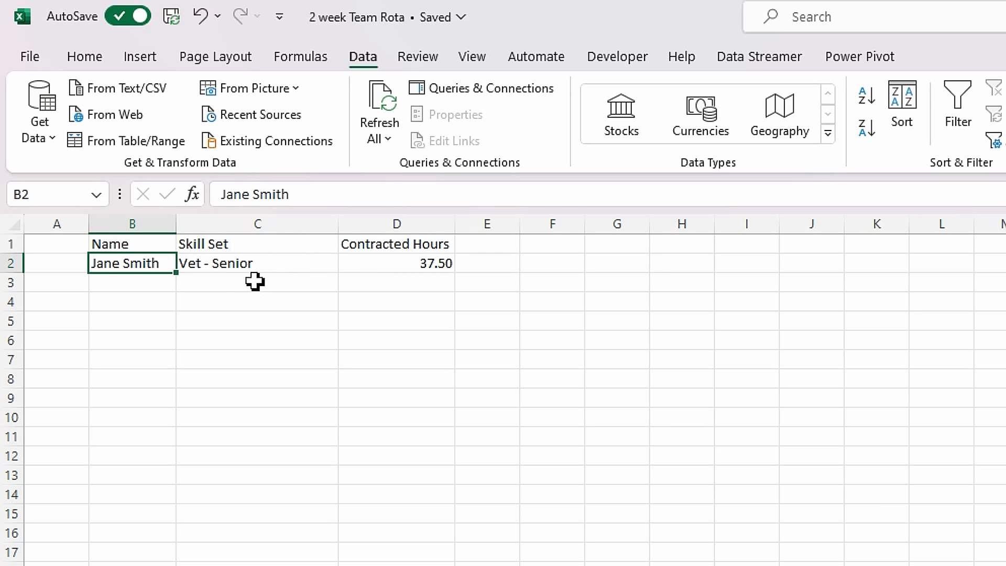
{"action": "key", "text": "ctrl+t"}
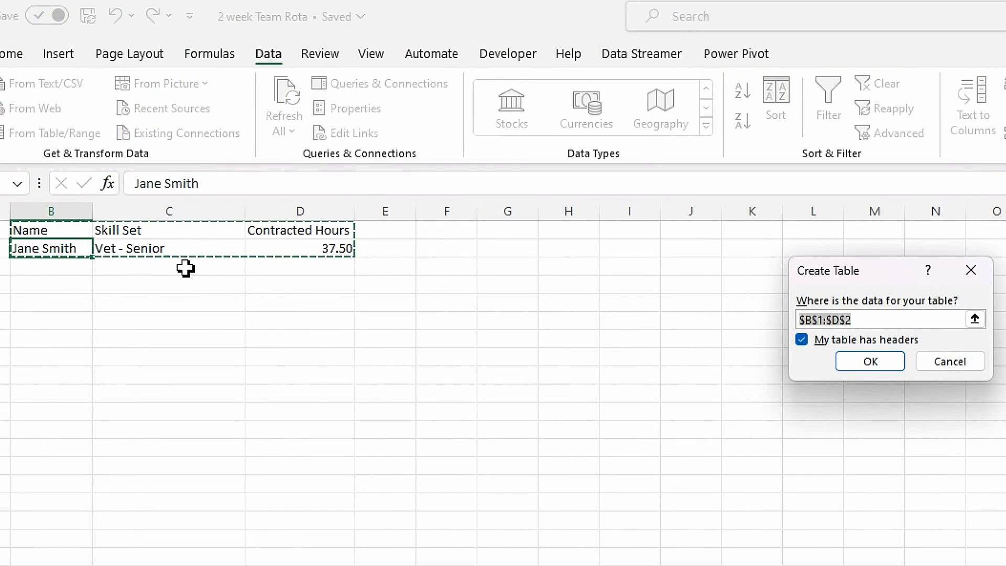
{"action": "left_click", "coordinate": [871, 366]}
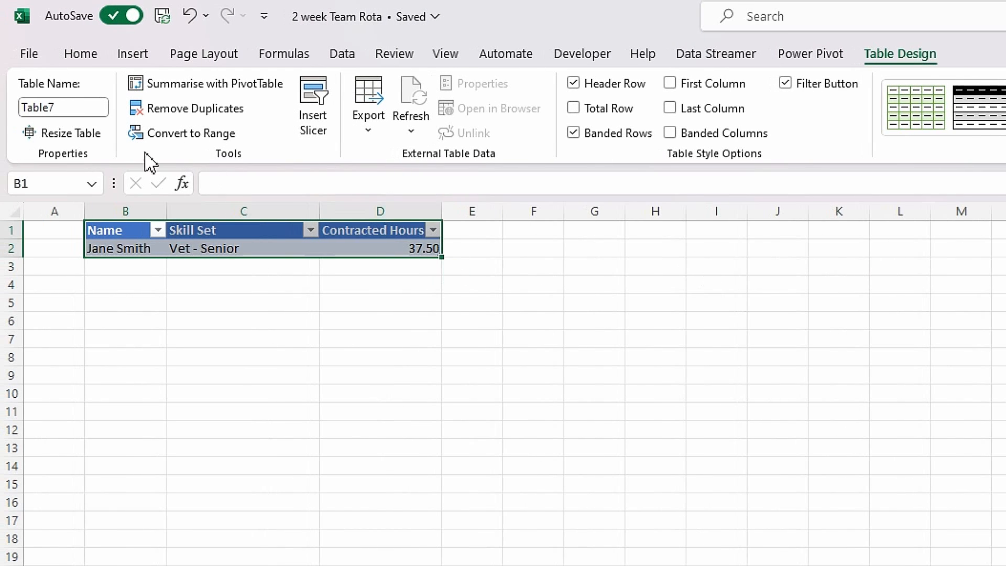
Rename the new staff table as TableTeam.
{"action": "left_click", "coordinate": [77, 111]}
{"action": "left_click", "coordinate": [77, 108]}
{"action": "key", "text": "BackSpace"}
{"action": "type", "text": "Team"}
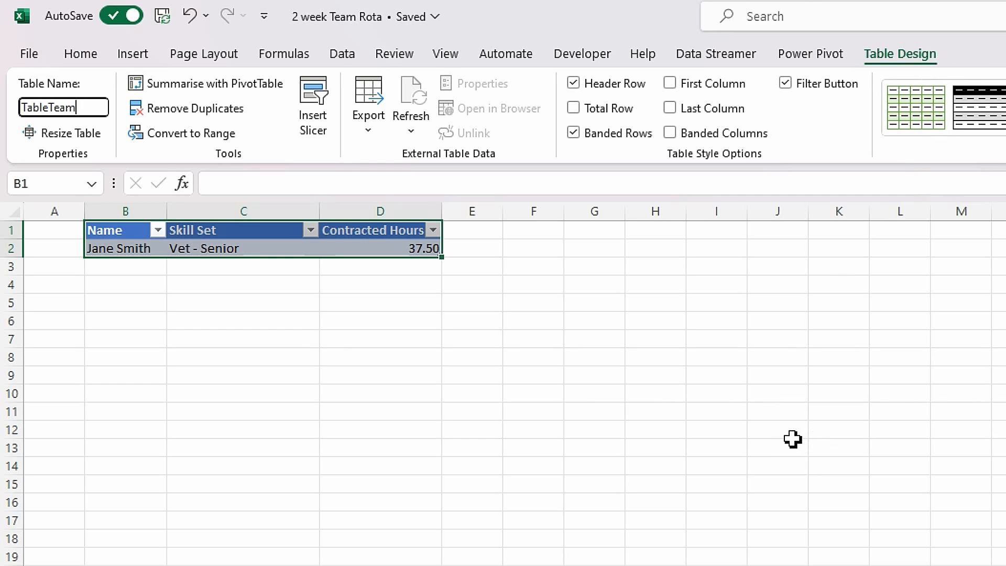
{"action": "key", "text": "Return"}
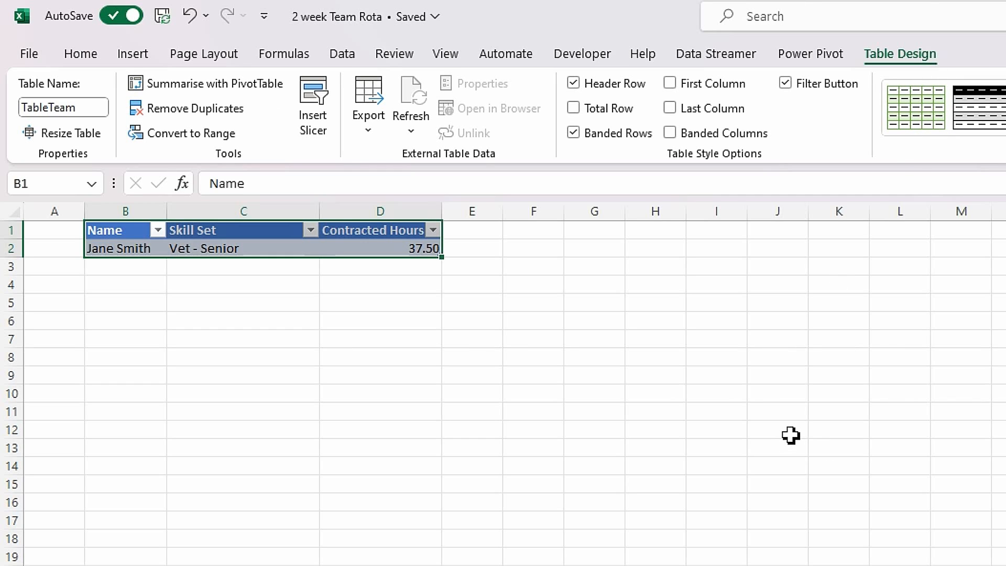
Add a new empty row to the end of the TableTeam table.
{"action": "left_click", "coordinate": [400, 248]}
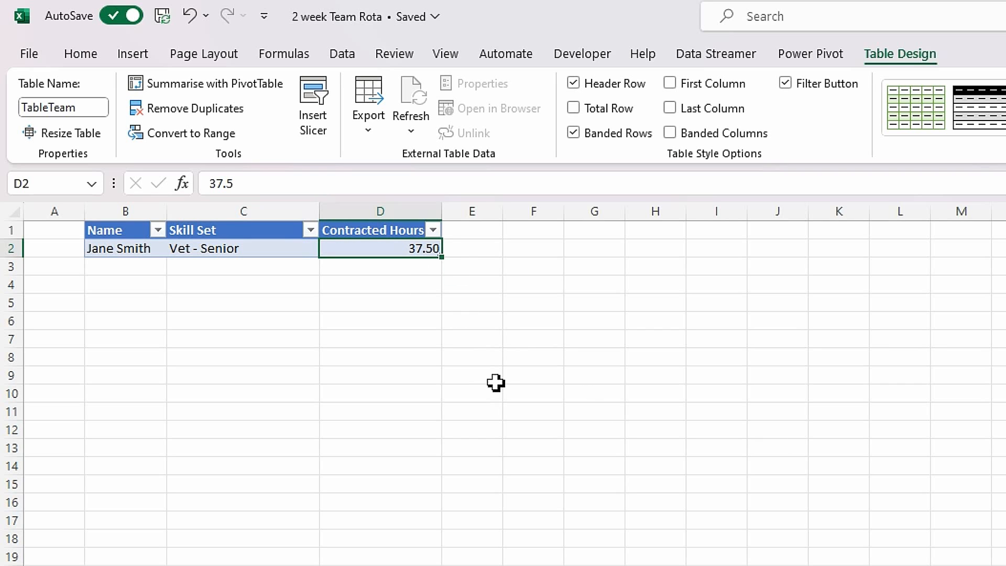
{"action": "key", "text": "Tab"}
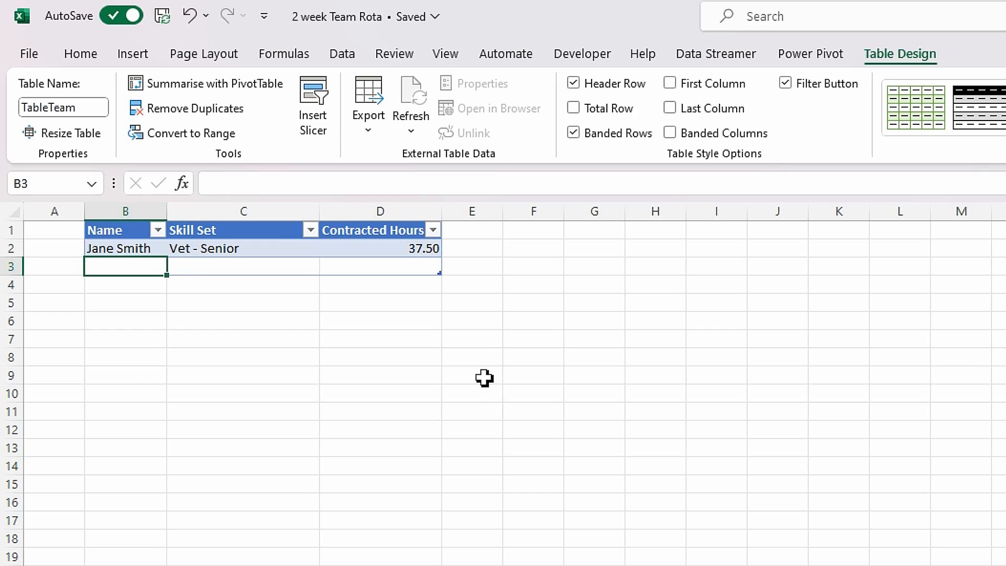
Fill row 3 of the staff table with the employee's full name, the skill set Vet and 37.5 contracted hours.
{"action": "type", "text": "Fred"}
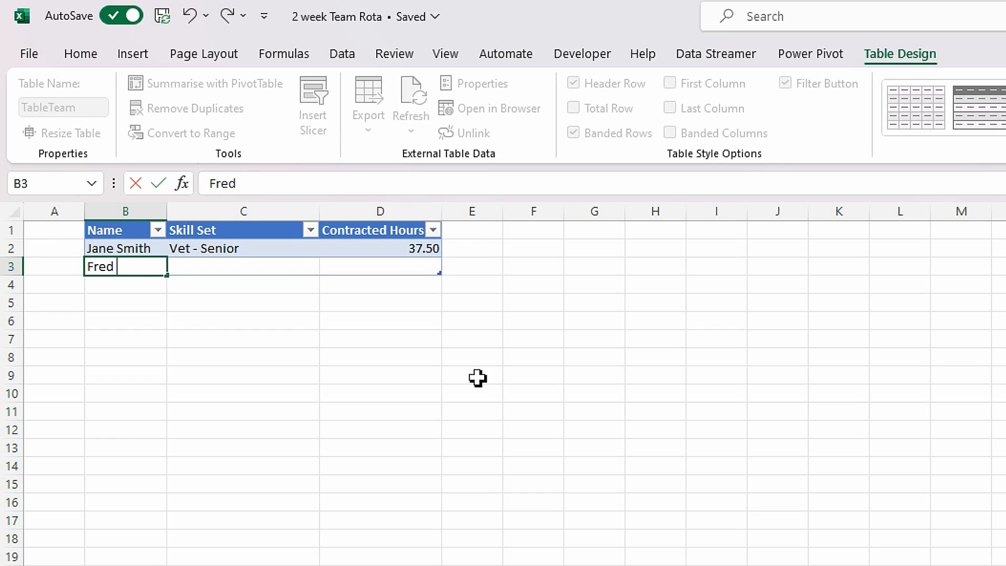
{"action": "type", "text": " Bloggs"}
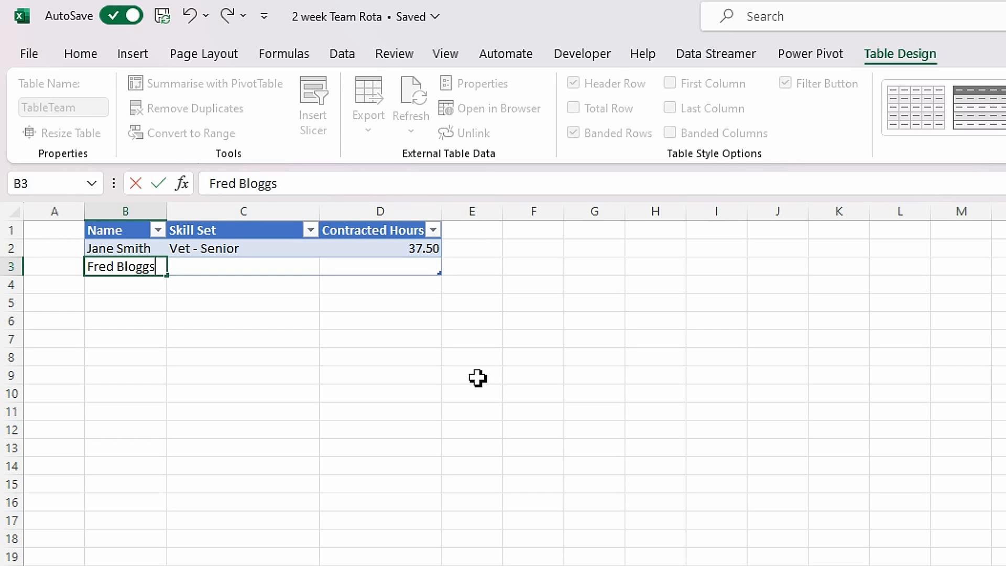
{"action": "key", "text": "Tab"}
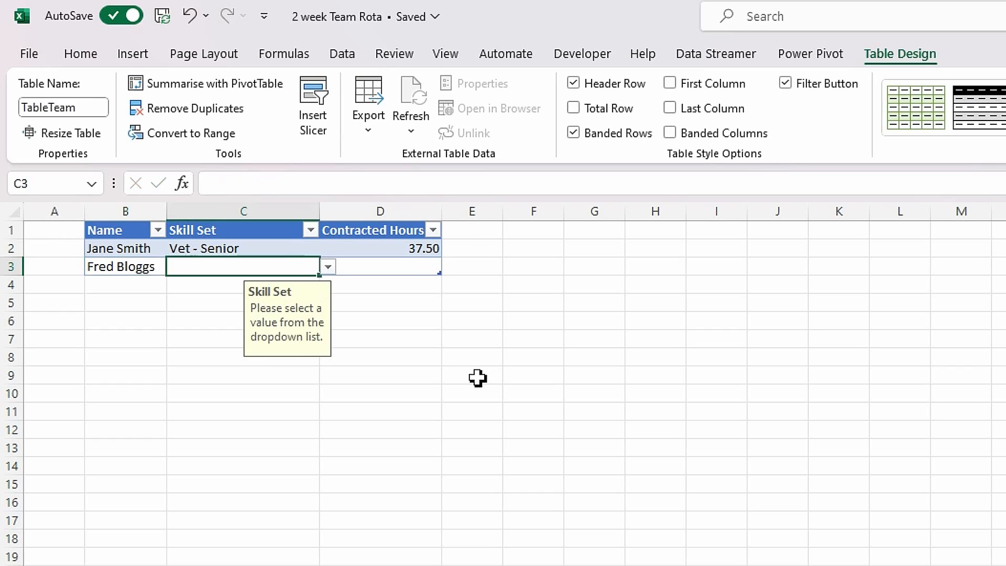
{"action": "left_click", "coordinate": [328, 268]}
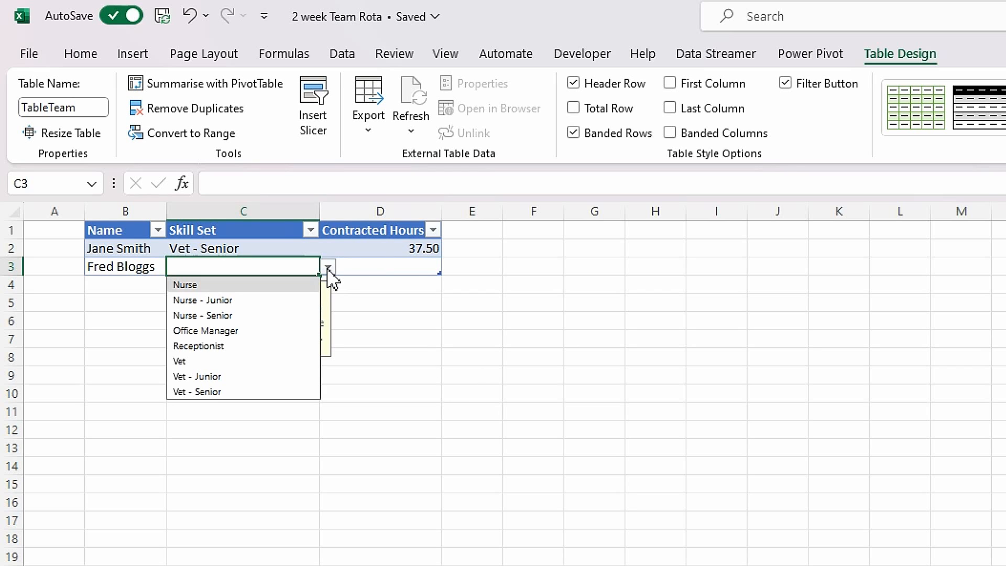
{"action": "left_click", "coordinate": [262, 359]}
{"action": "key", "text": "Tab"}
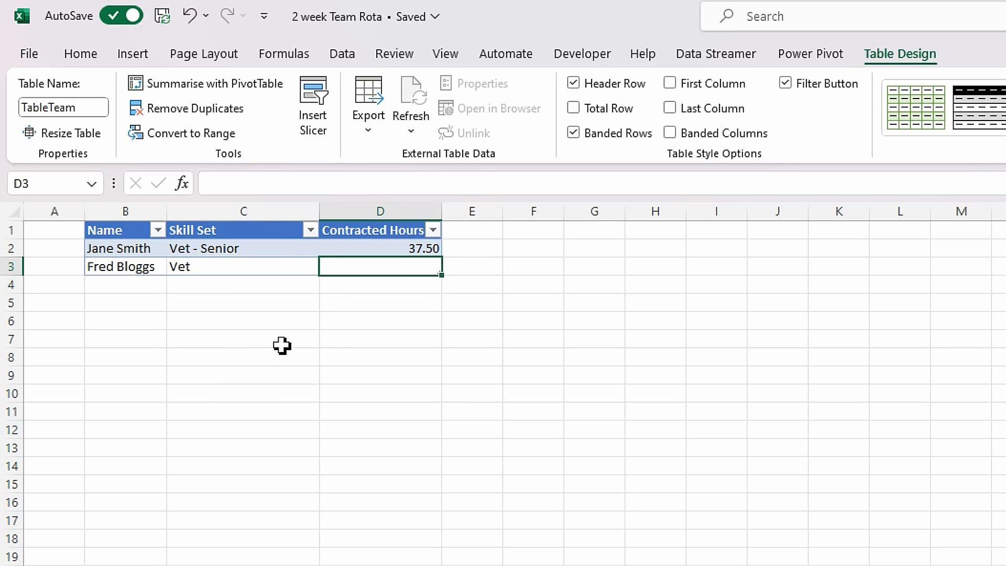
{"action": "type", "text": "37.5"}
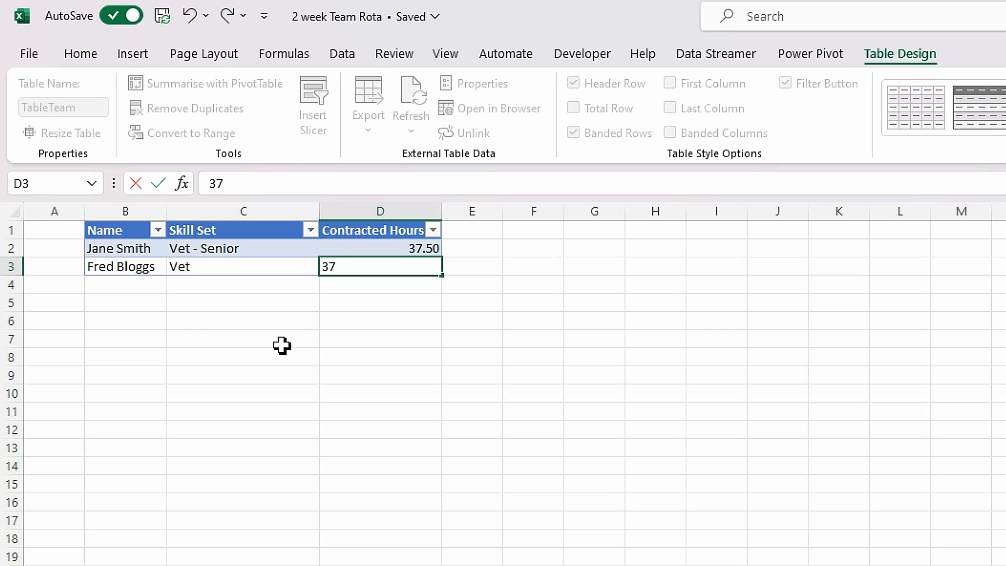
{"action": "key", "text": "Tab"}
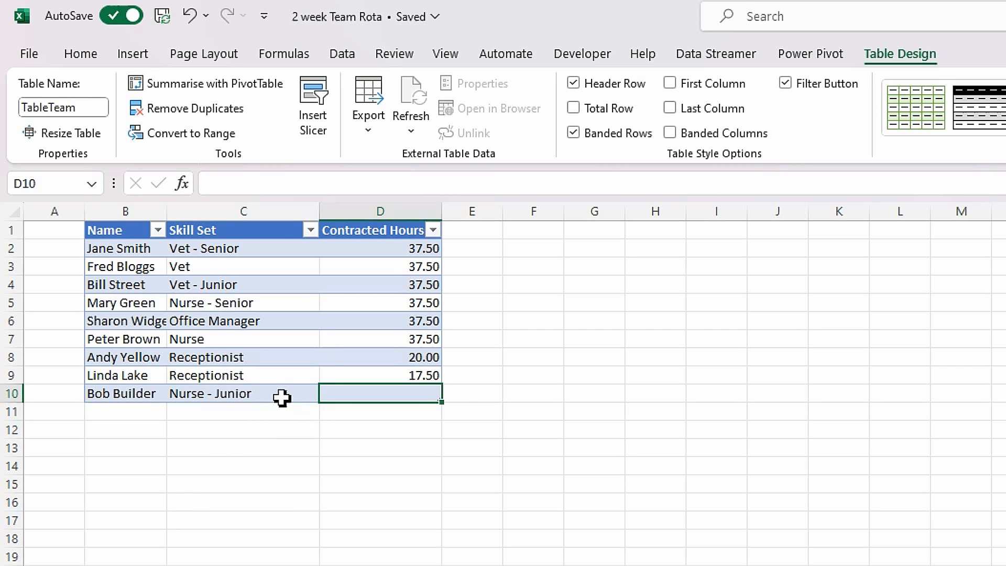
Fit the width of the Name column to its longest entry.
{"action": "key", "text": "Up"}
{"action": "key", "text": "Up"}
{"action": "key", "text": "Left"}
{"action": "left_click", "coordinate": [400, 338]}
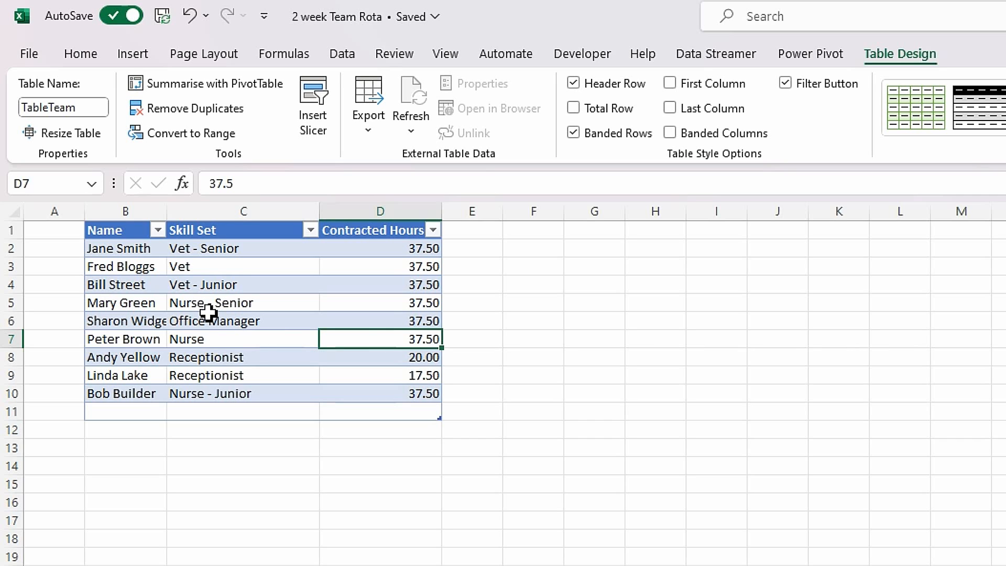
{"action": "double_click", "coordinate": [167, 217]}
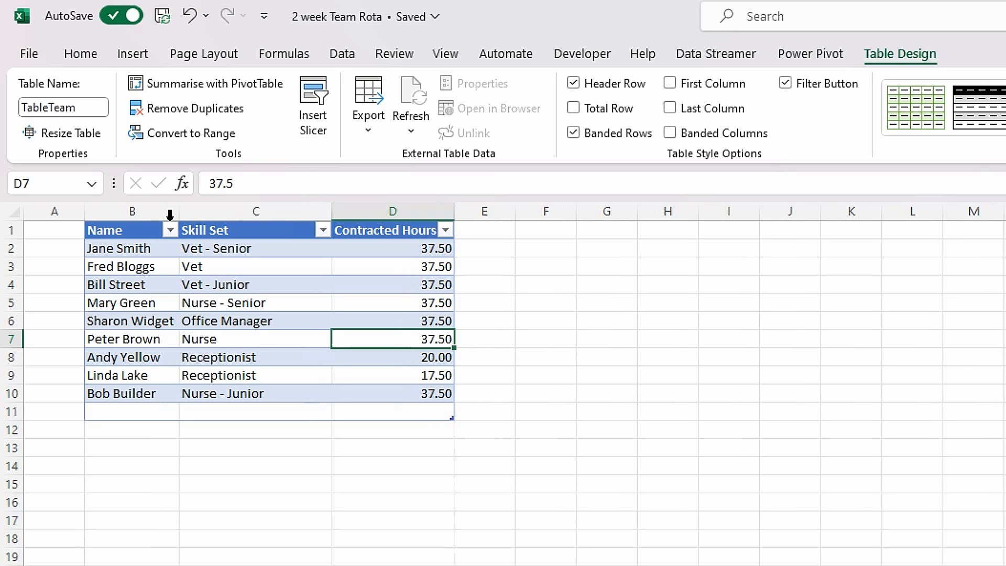
Review the skill sets assigned to the staff members in the TableTeam table.
{"action": "left_click", "coordinate": [199, 355]}
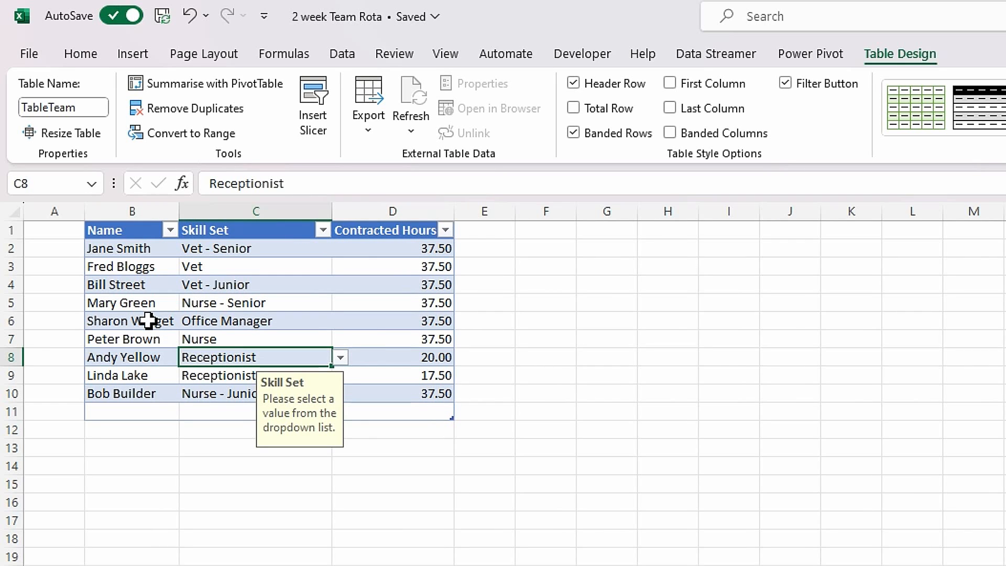
{"action": "left_click", "coordinate": [307, 308]}
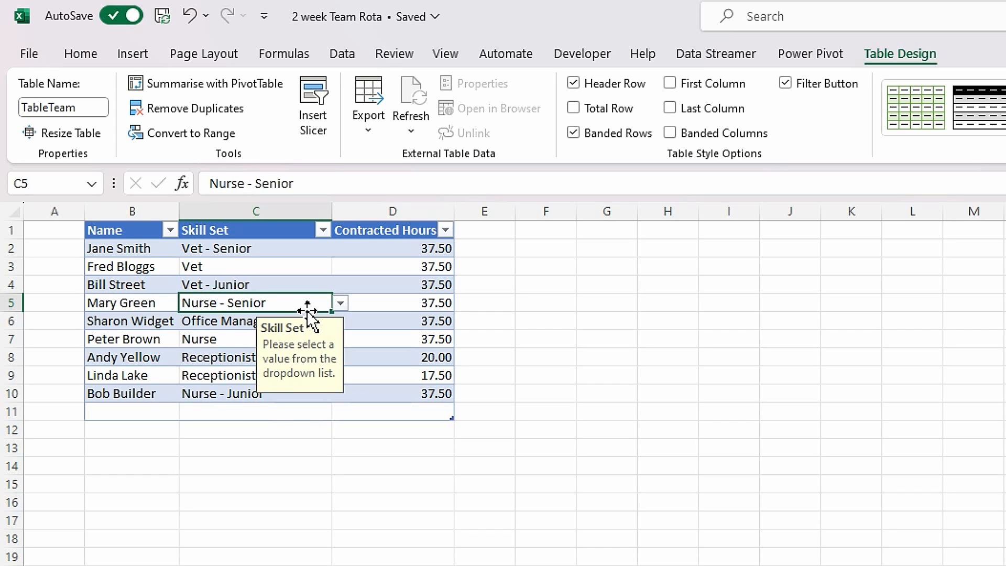
{"action": "left_click", "coordinate": [223, 378]}
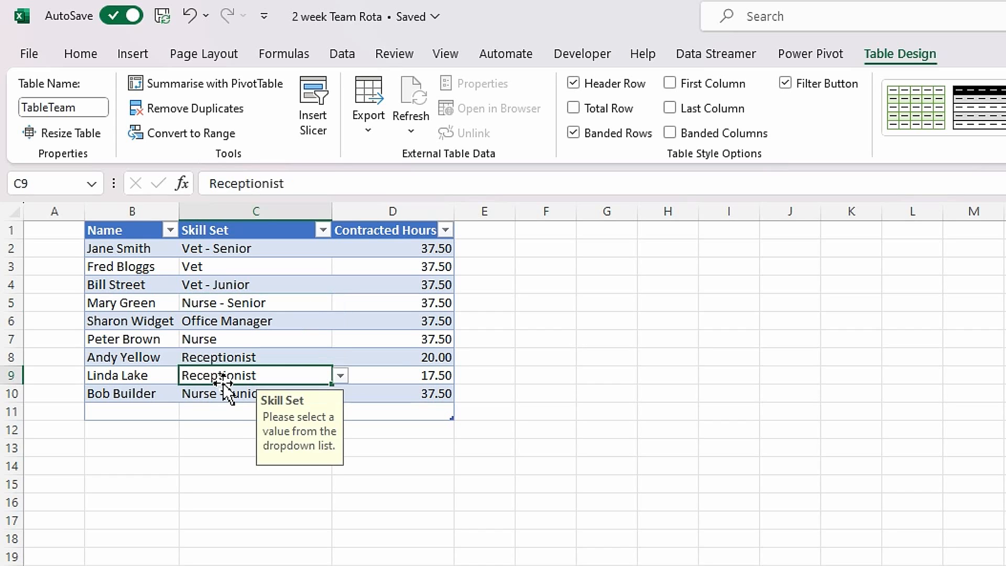
{"action": "left_click", "coordinate": [210, 395]}
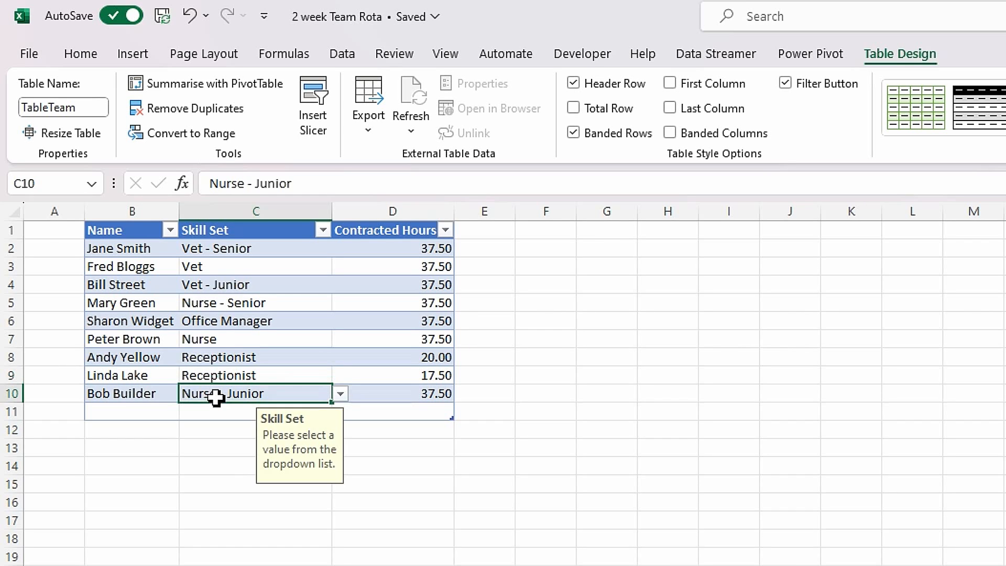
{"action": "left_click", "coordinate": [210, 338]}
{"action": "left_click", "coordinate": [211, 319]}
{"action": "left_click", "coordinate": [143, 302]}
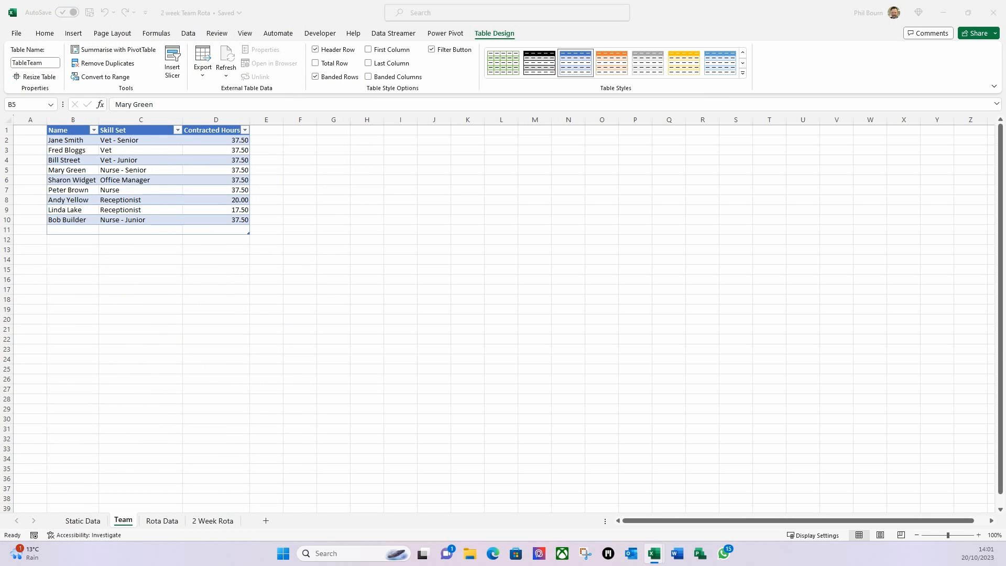
On the Rota Data sheet, enter the headers Name in B1 and Skill in C1.
{"action": "left_click", "coordinate": [166, 520]}
{"action": "left_click", "coordinate": [166, 521]}
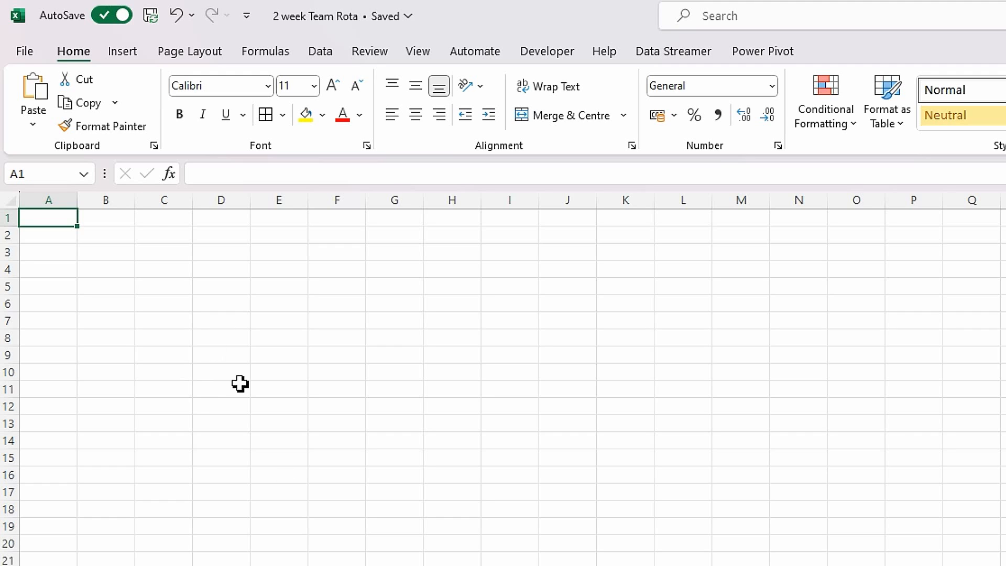
{"action": "left_click", "coordinate": [120, 219]}
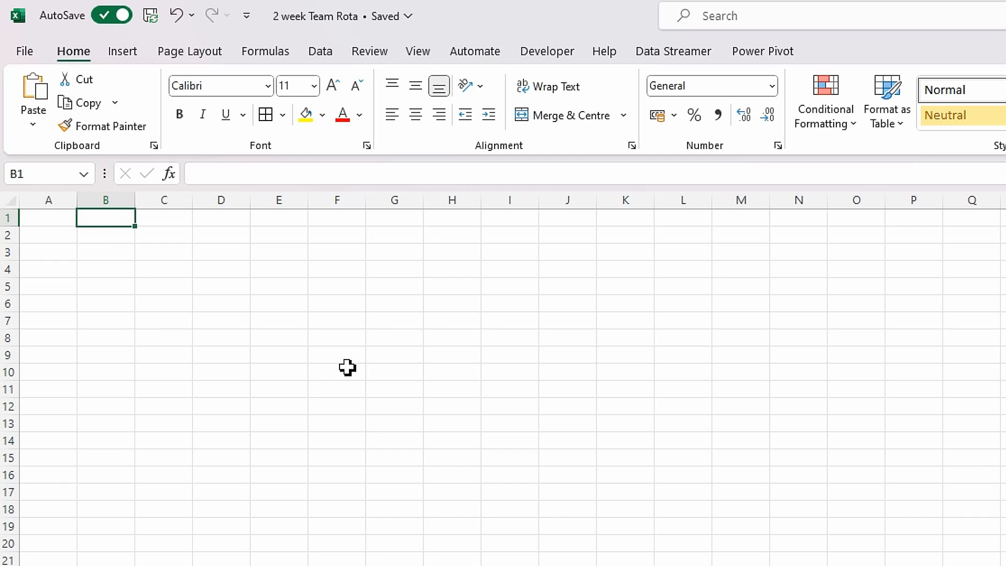
{"action": "type", "text": "Name"}
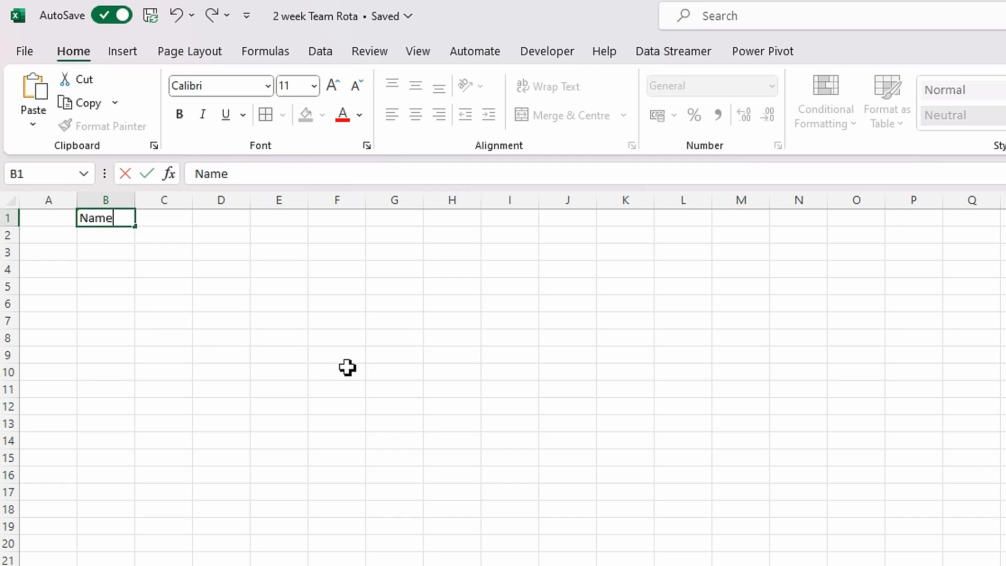
{"action": "key", "text": "Tab"}
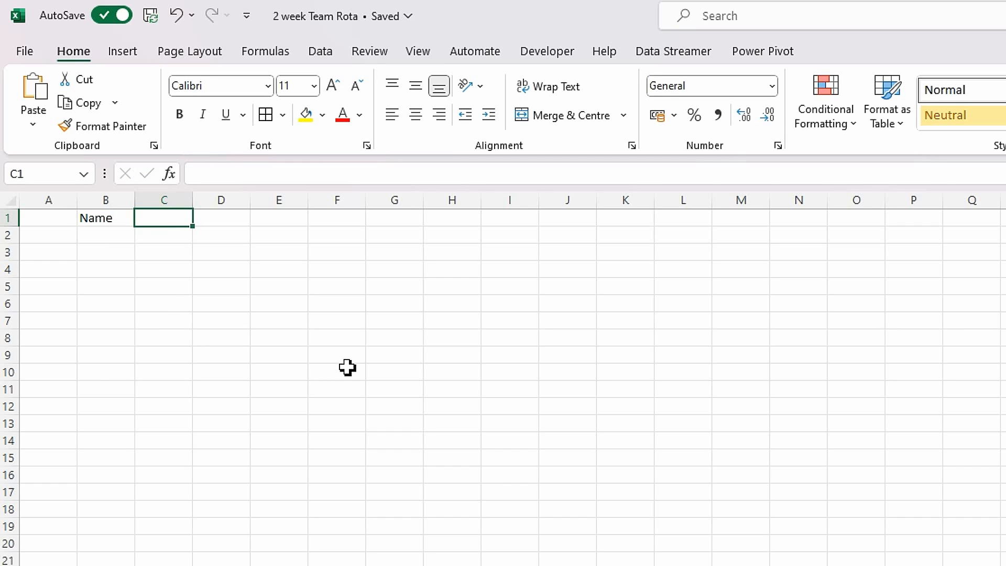
{"action": "type", "text": "Skill"}
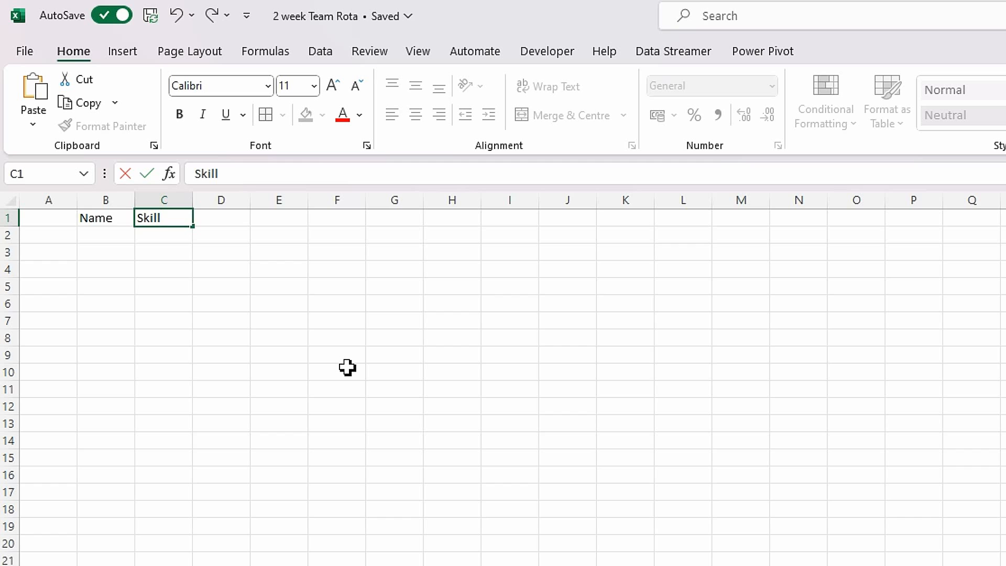
{"action": "key", "text": "Tab"}
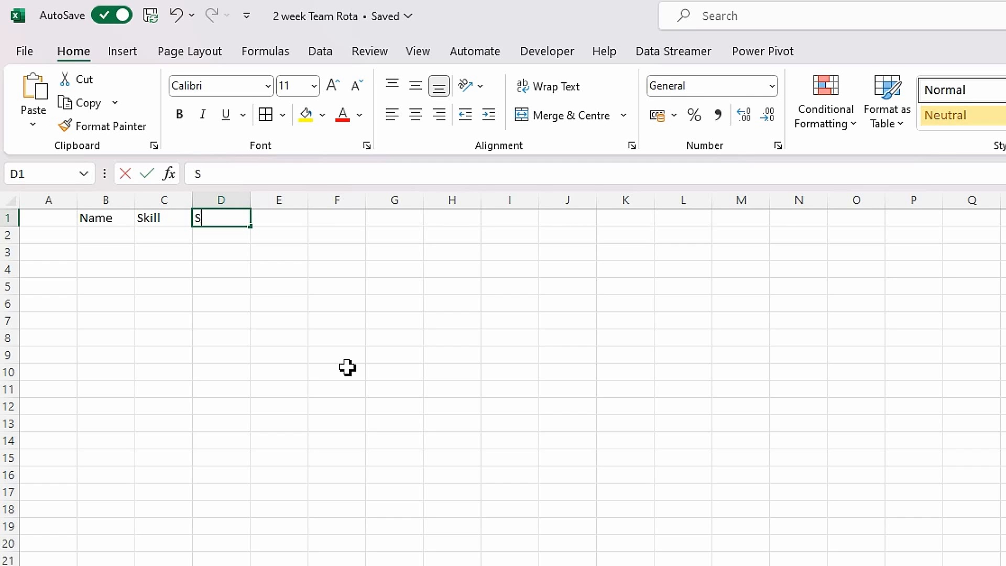
Enter the headers Start, Start Day, Finish and Finish Day in cells D1 to G1.
{"action": "type", "text": "Start"}
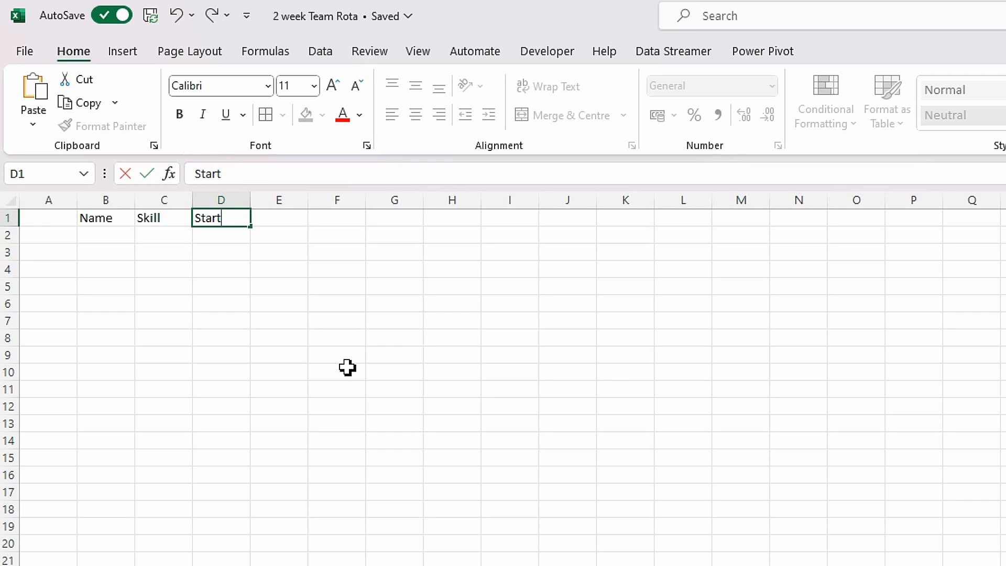
{"action": "key", "text": "Tab"}
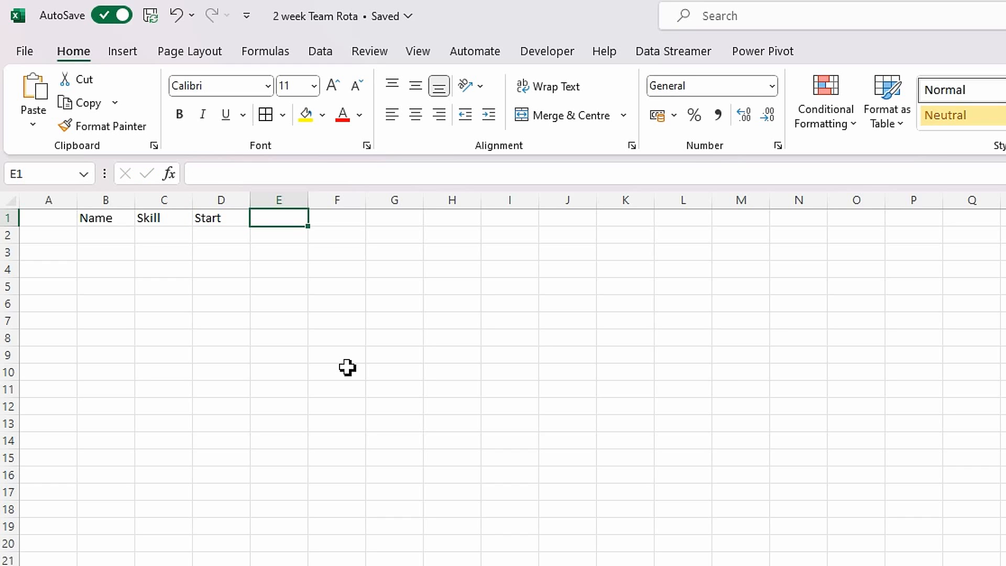
{"action": "type", "text": "Start"}
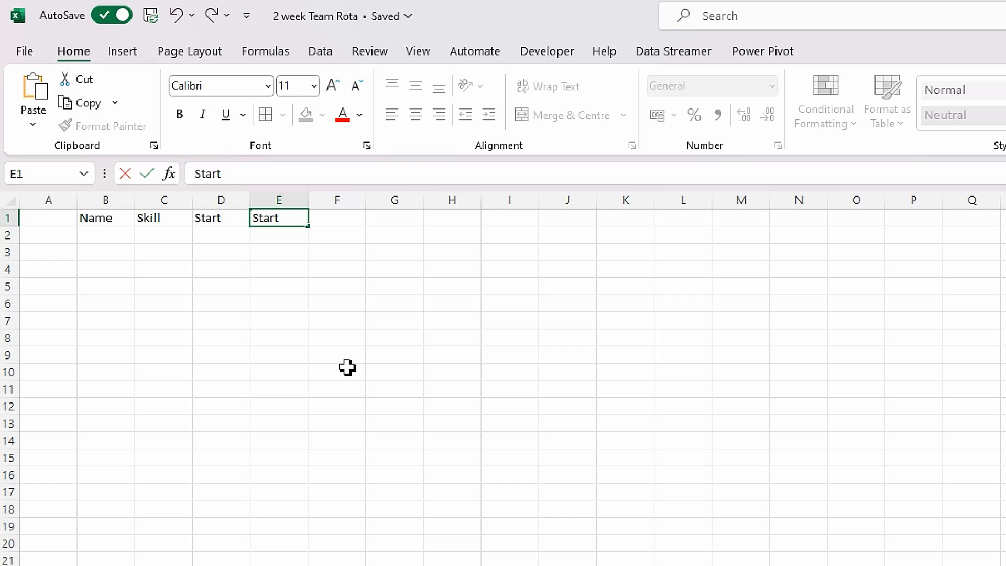
{"action": "type", "text": " Day"}
{"action": "key", "text": "Tab"}
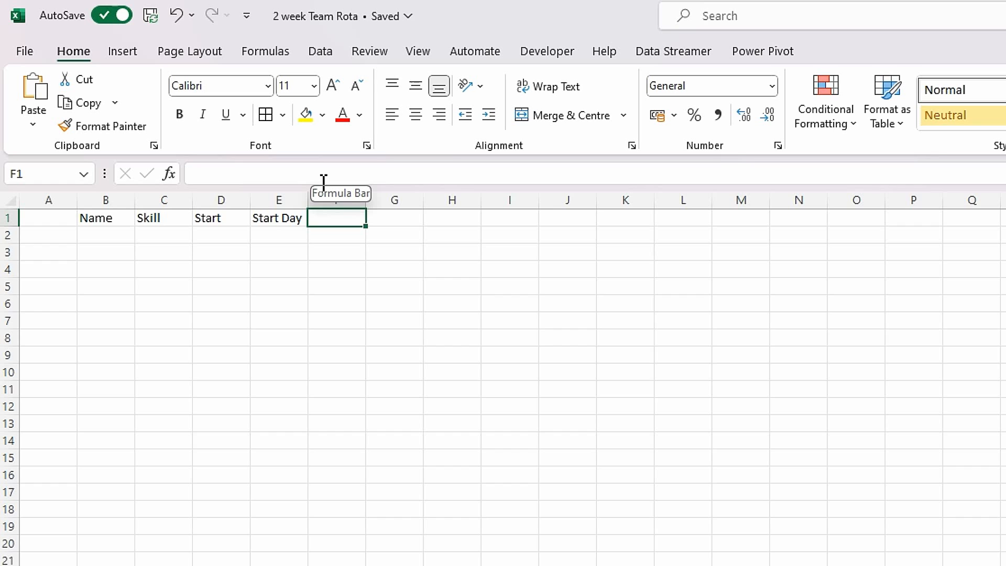
{"action": "type", "text": "Finish"}
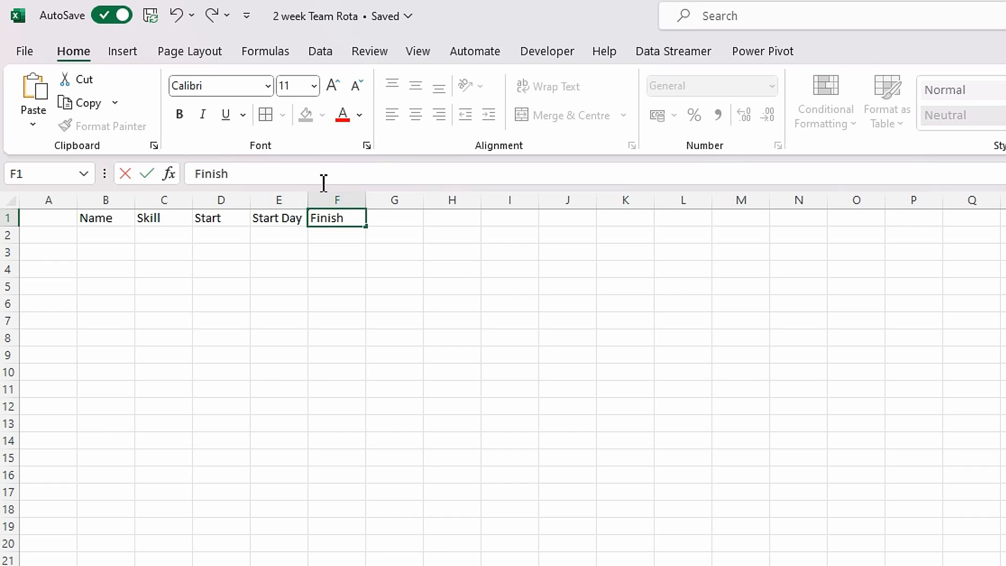
{"action": "key", "text": "Tab"}
{"action": "type", "text": "Fini"}
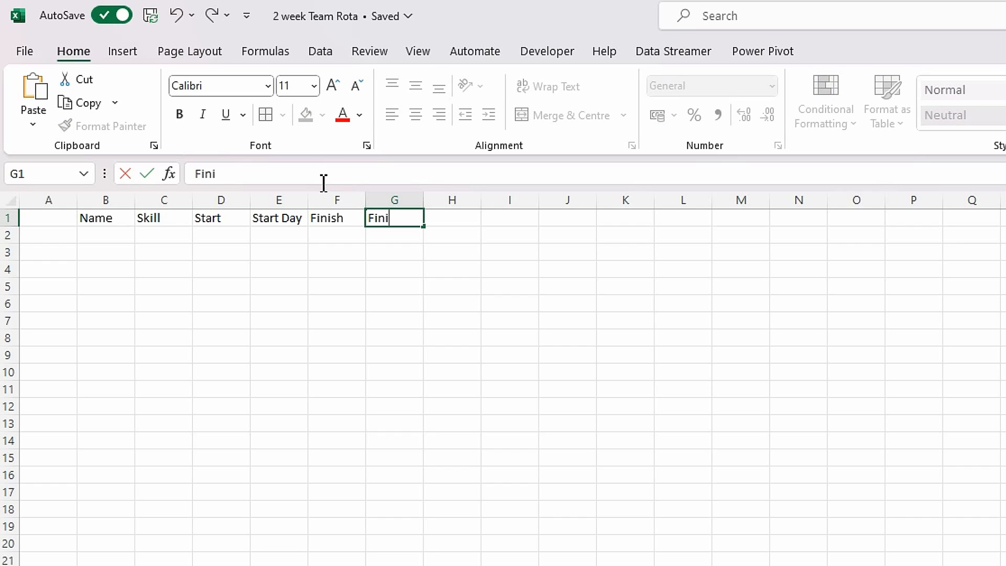
{"action": "type", "text": "sh Day"}
{"action": "key", "text": "Tab"}
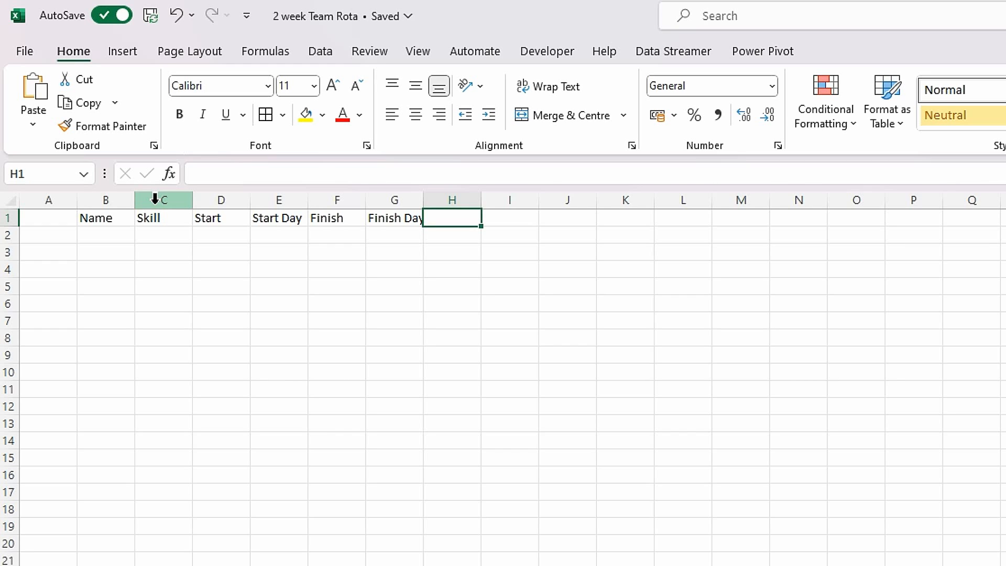
Enter the headers AM, AM Hours, PM and PM Hours in cells H1 to K1.
{"action": "type", "text": "AM"}
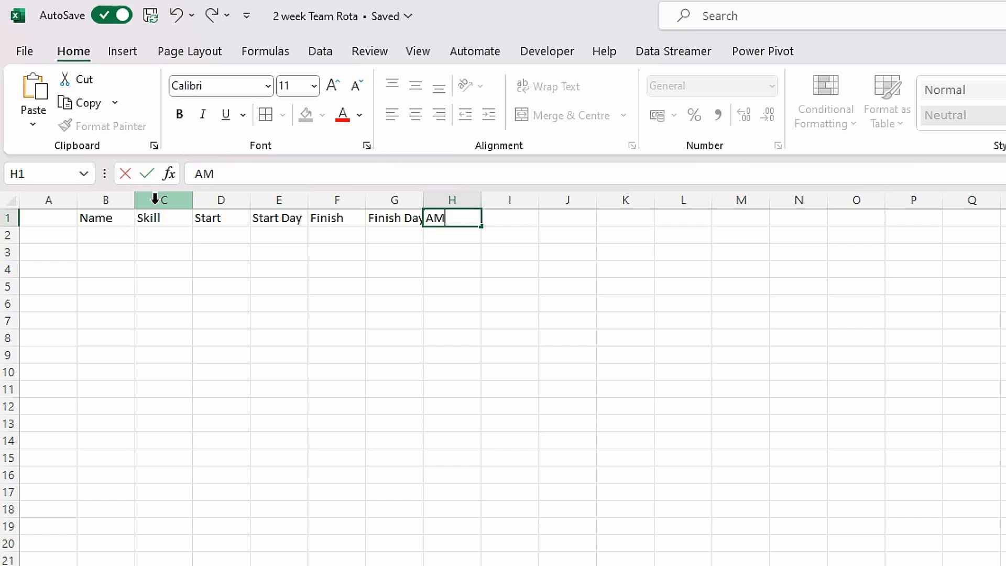
{"action": "key", "text": "Tab"}
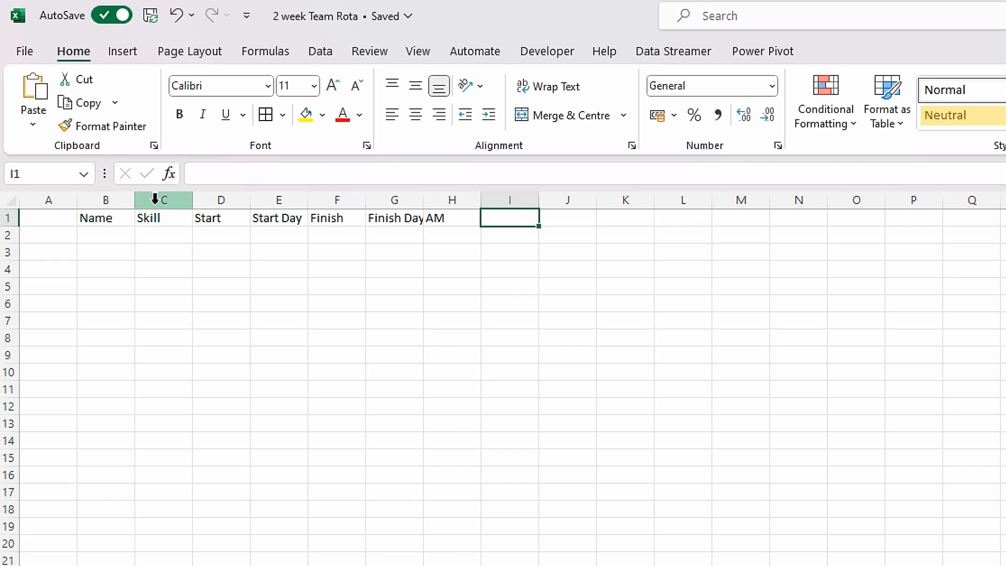
{"action": "type", "text": "AM Hours"}
{"action": "key", "text": "Tab"}
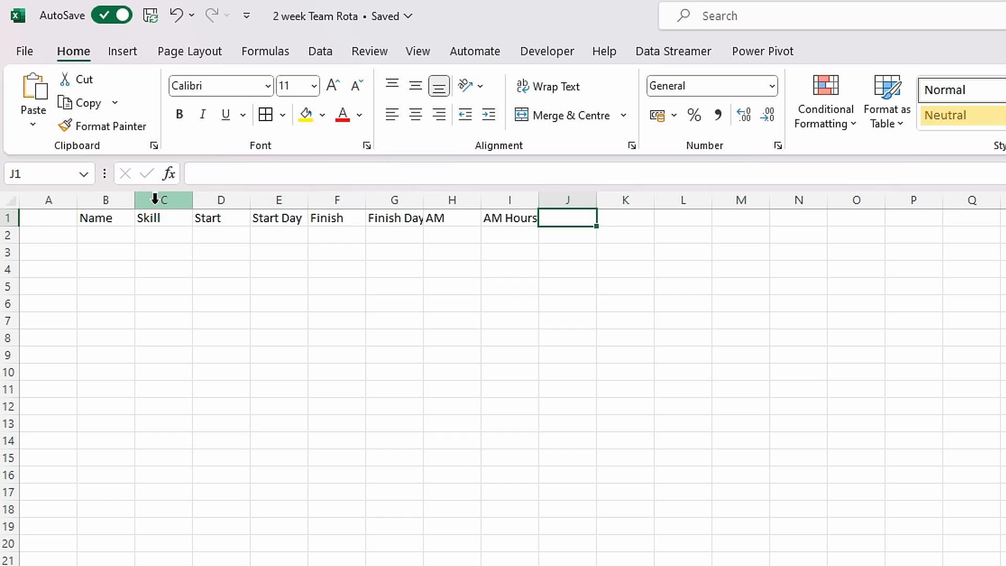
{"action": "type", "text": "PM"}
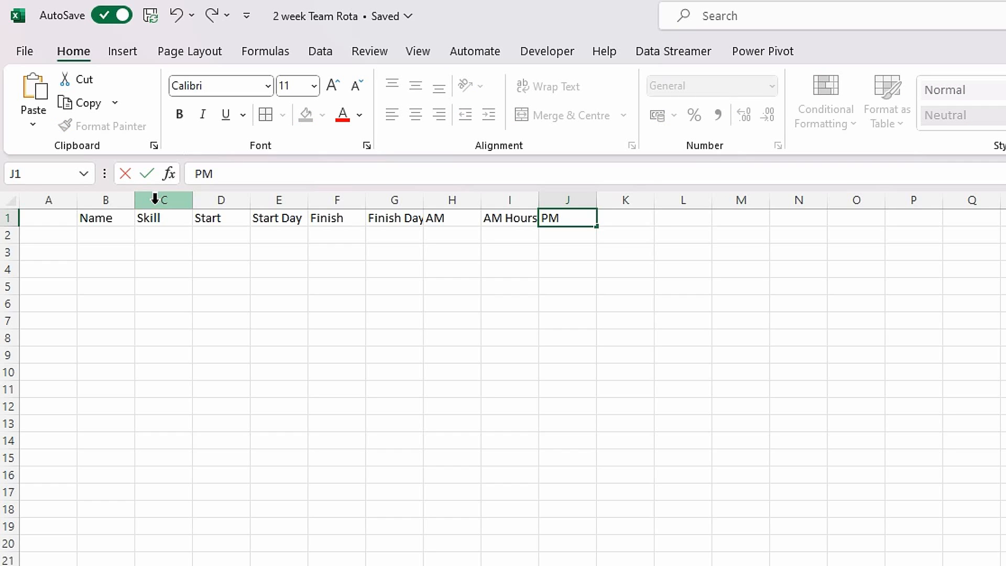
{"action": "key", "text": "Tab"}
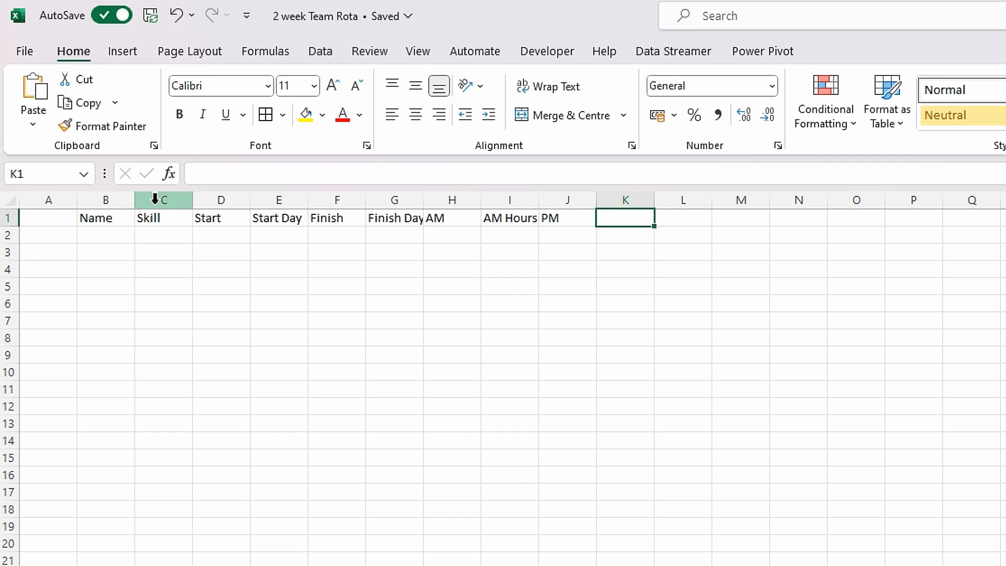
{"action": "type", "text": "PM Hours"}
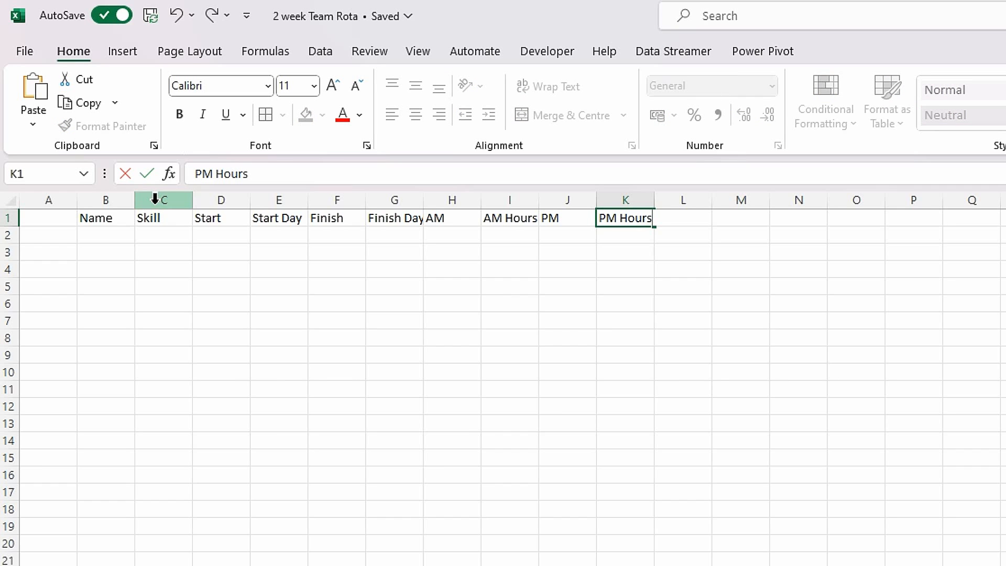
{"action": "key", "text": "Tab"}
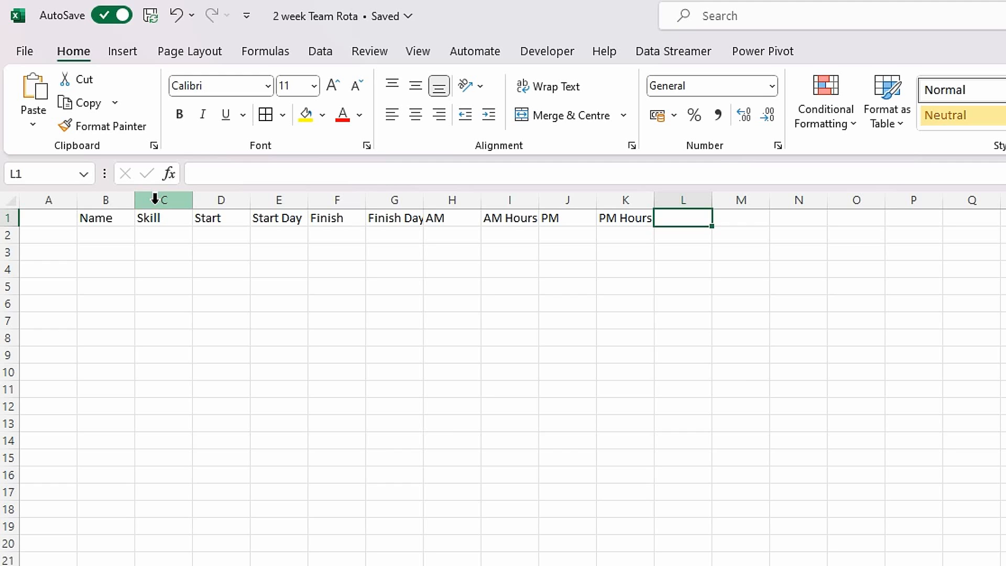
Enter the headers Total Hours, Contracted Hrs Weekly and Comments in cells L1 to N1.
{"action": "type", "text": "Tot"}
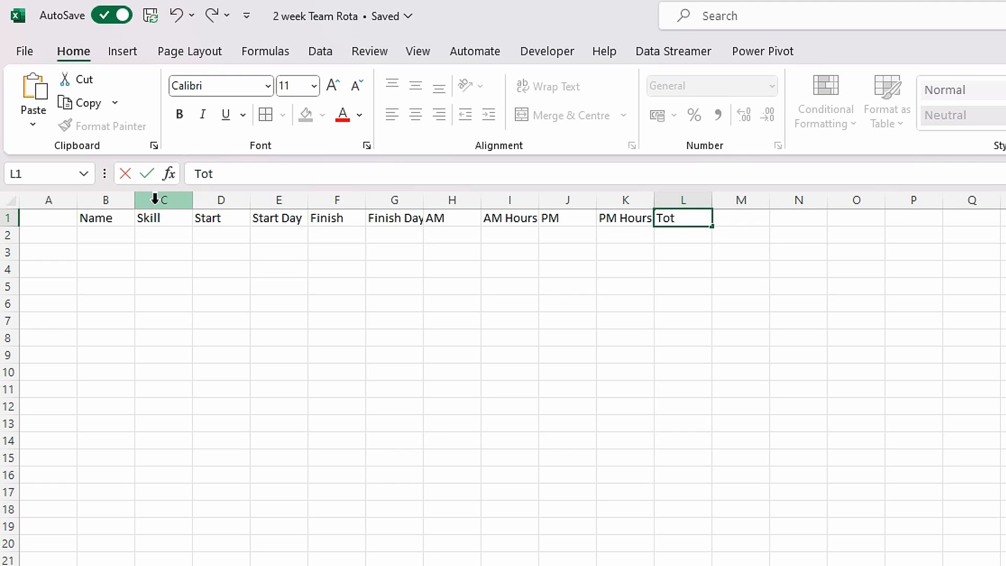
{"action": "type", "text": "al Hours"}
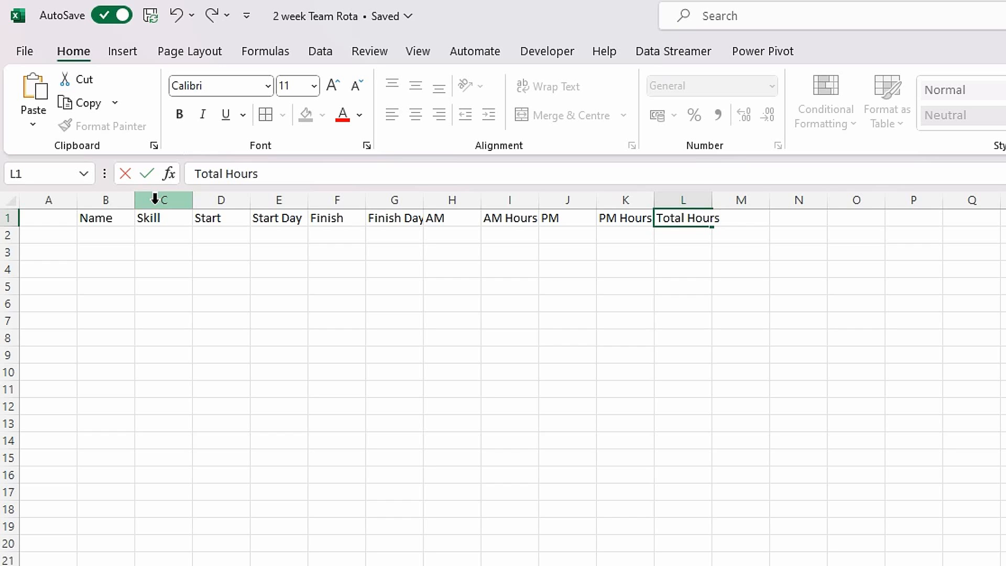
{"action": "key", "text": "Tab"}
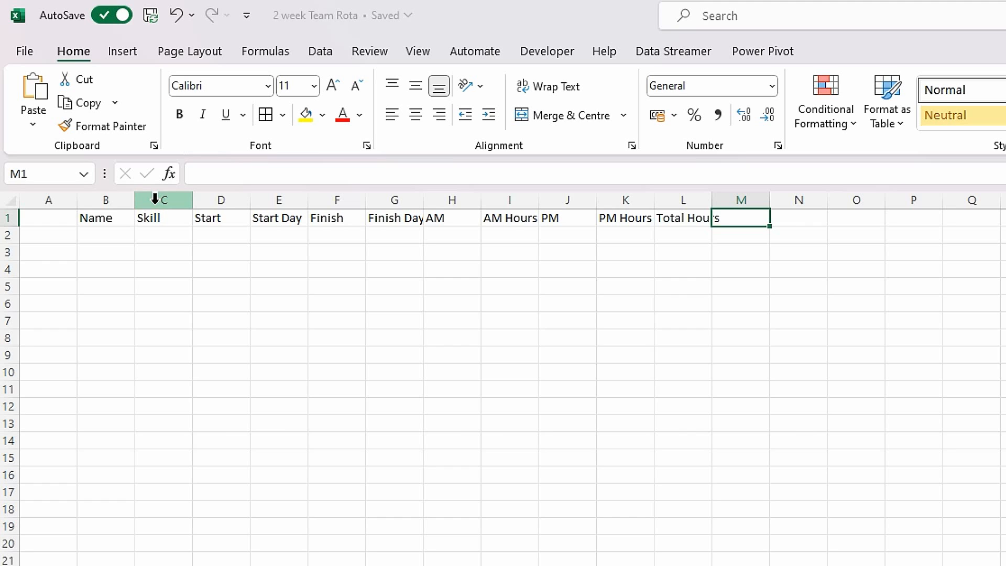
{"action": "type", "text": "Co"}
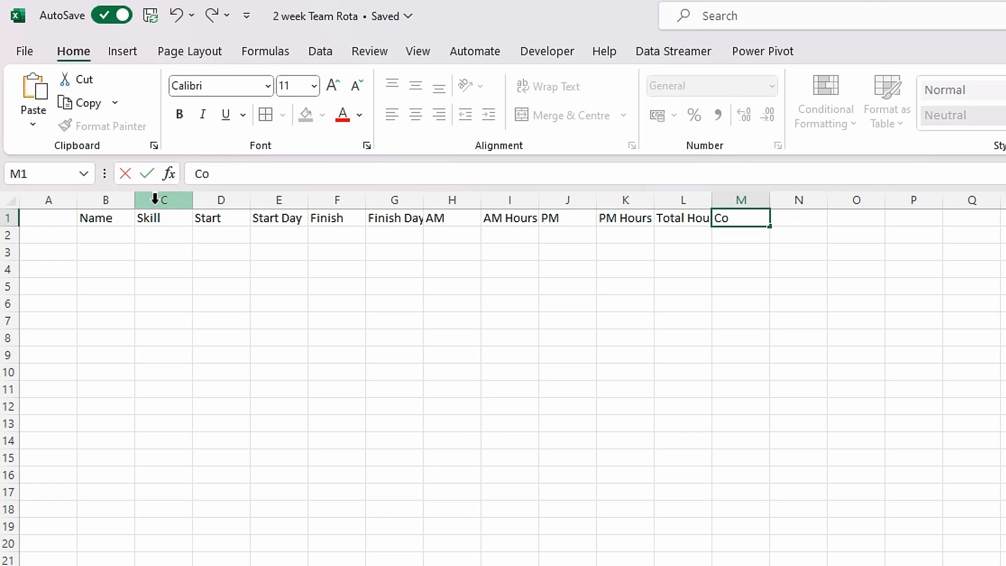
{"action": "type", "text": "ntracted "}
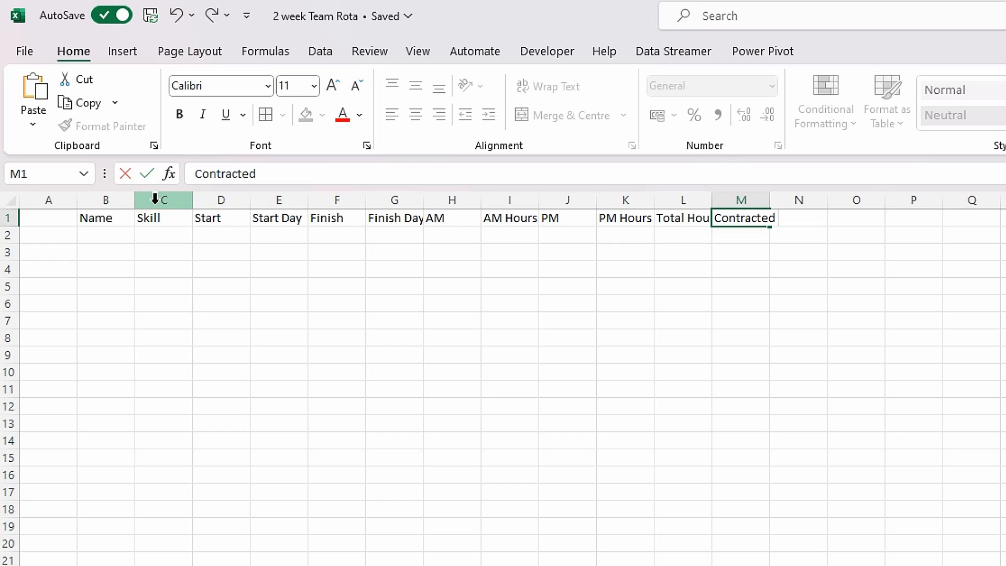
{"action": "type", "text": "Hrs Weekl"}
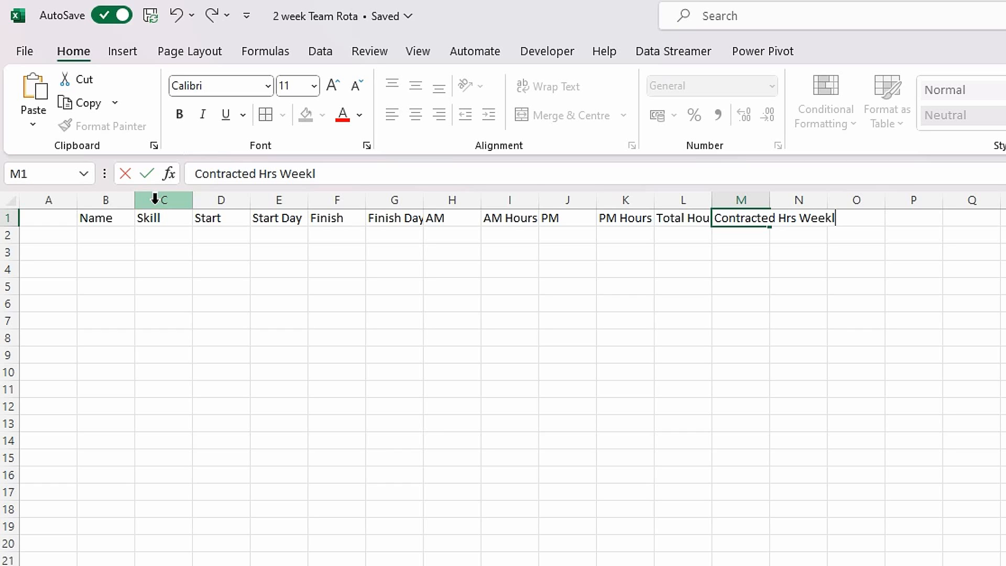
{"action": "type", "text": "y"}
{"action": "key", "text": "Tab"}
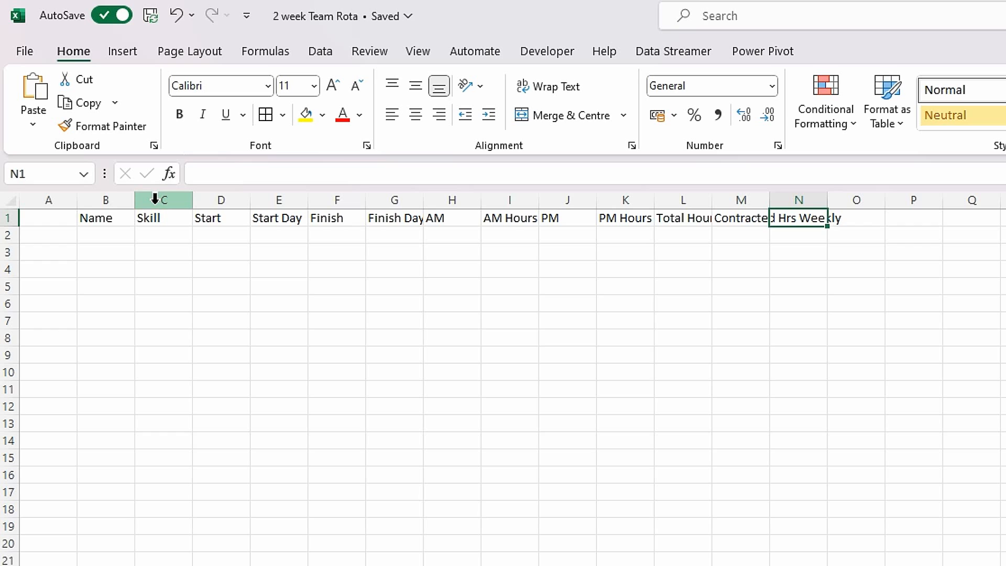
{"action": "type", "text": "C"}
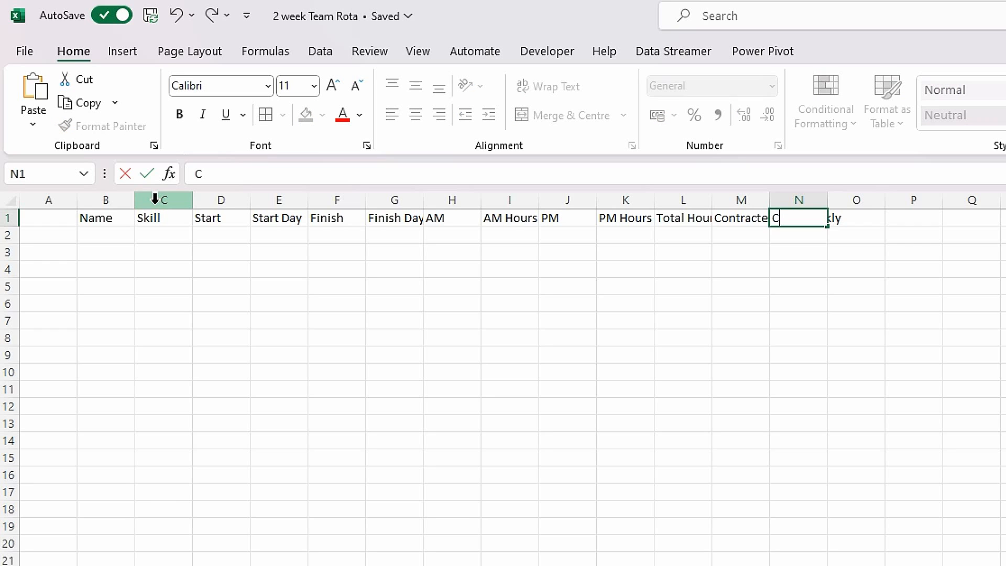
{"action": "type", "text": "omments"}
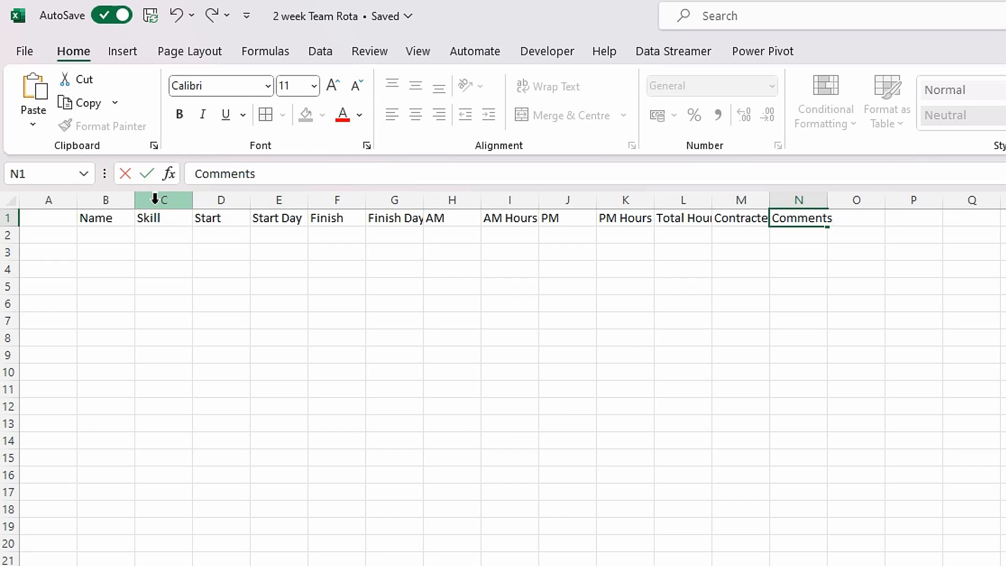
{"action": "key", "text": "Tab"}
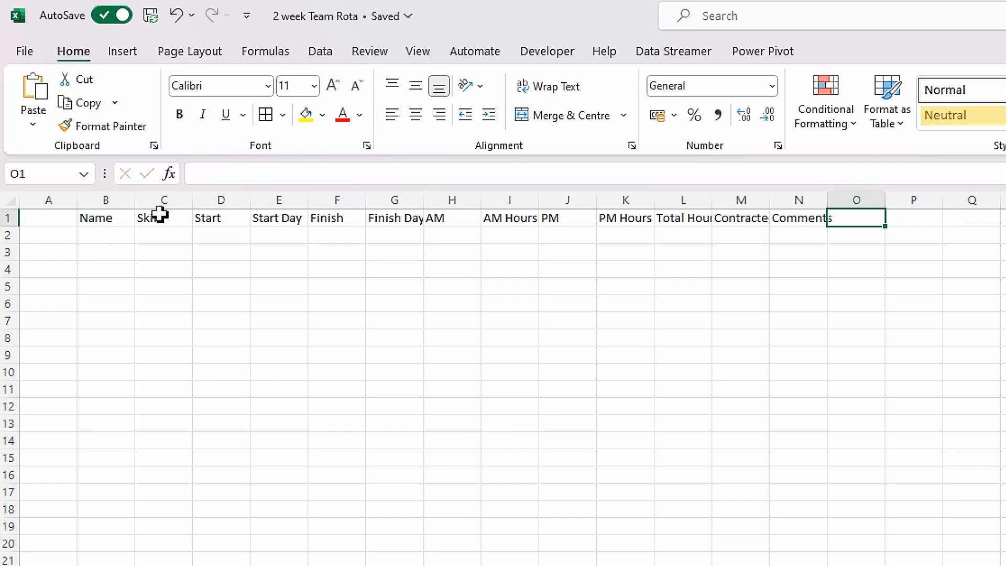
Widen the header columns from Finish Day to Comments so their titles fit, leaving the Comments column extra wide.
{"action": "left_click_drag", "start_coordinate": [427, 198], "coordinate": [431, 198]}
{"action": "left_click_drag", "start_coordinate": [546, 202], "coordinate": [627, 200]}
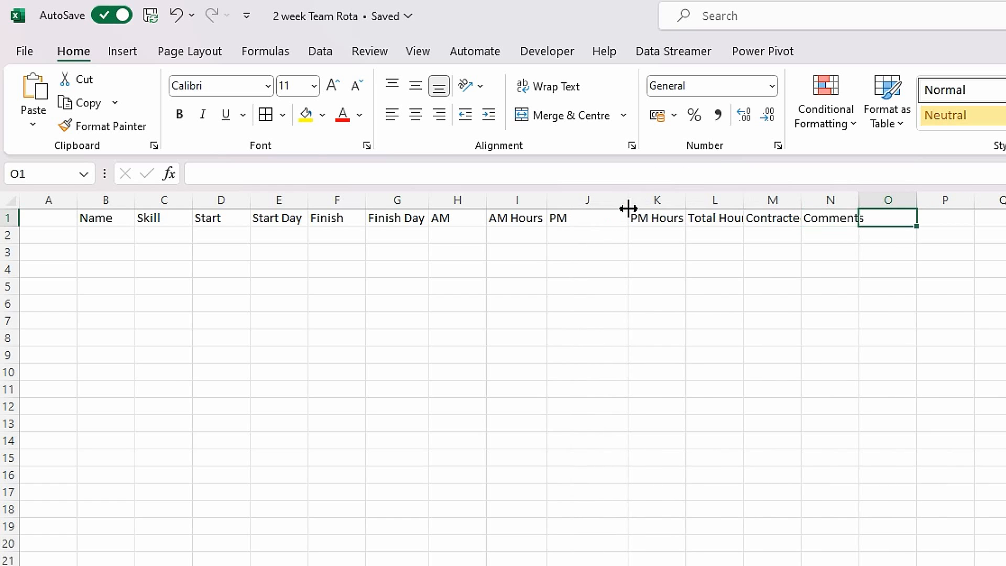
{"action": "left_click_drag", "start_coordinate": [743, 202], "coordinate": [755, 203]}
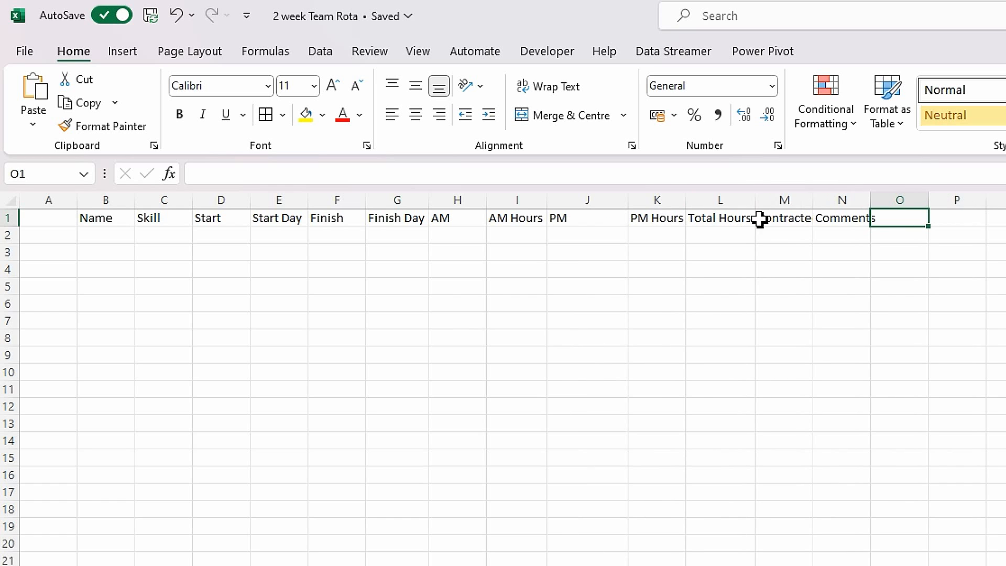
{"action": "left_click_drag", "start_coordinate": [821, 202], "coordinate": [1005, 205]}
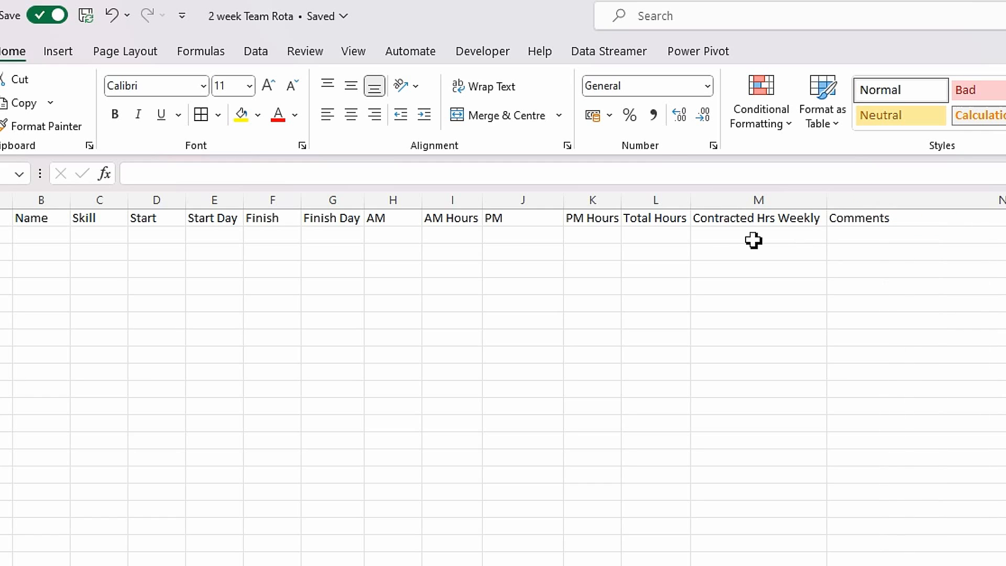
Enter the first staff member's full name in B2 and widen the Name column to about twice its width.
{"action": "left_click", "coordinate": [613, 236]}
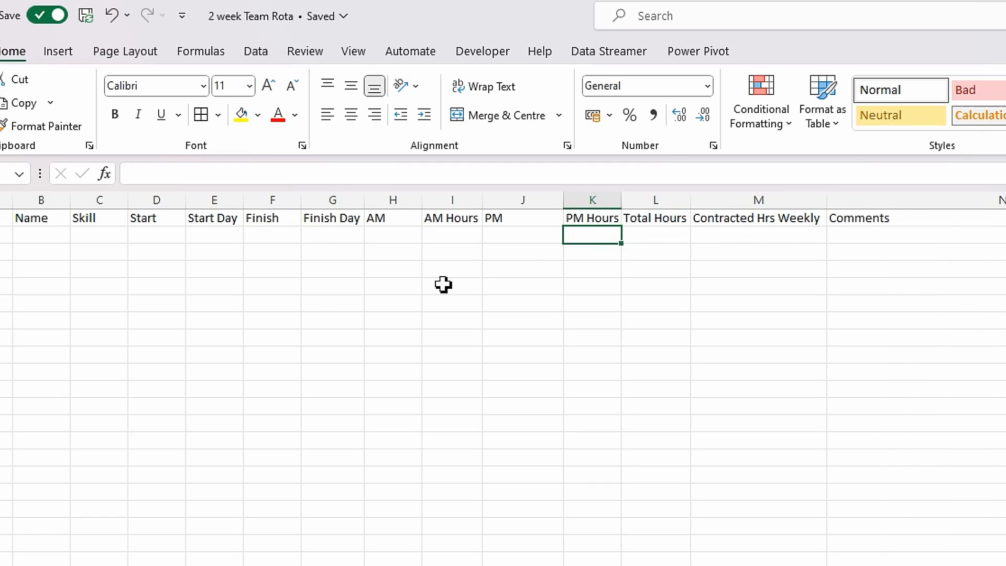
{"action": "left_click", "coordinate": [30, 239]}
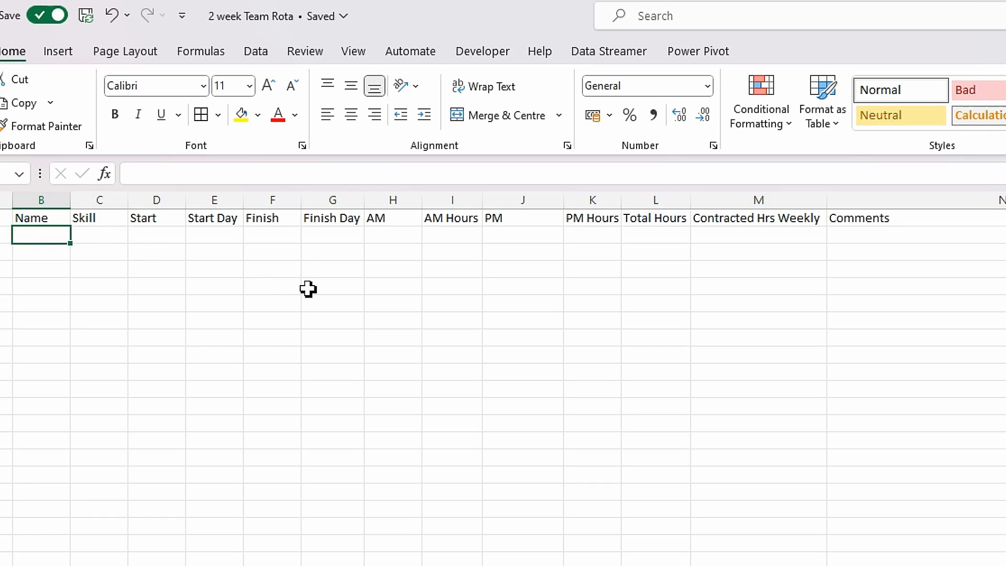
{"action": "type", "text": "Jan"}
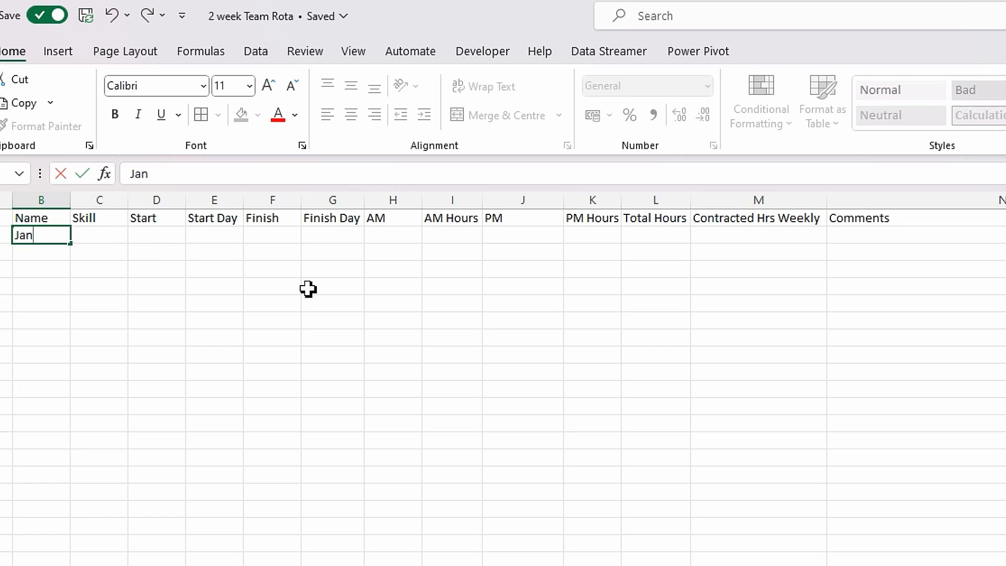
{"action": "type", "text": "e Smith"}
{"action": "key", "text": "Tab"}
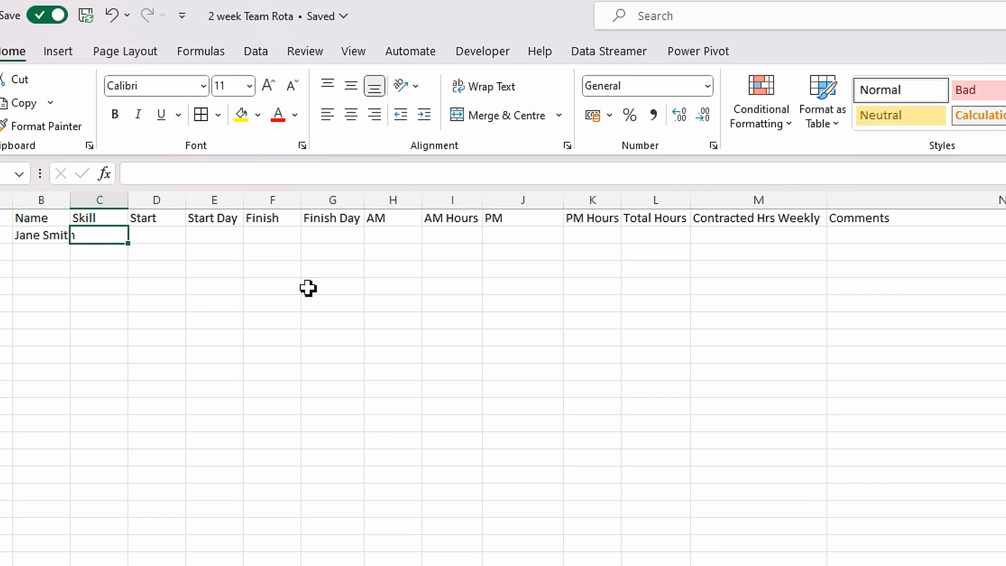
{"action": "left_click_drag", "start_coordinate": [71, 200], "coordinate": [145, 207]}
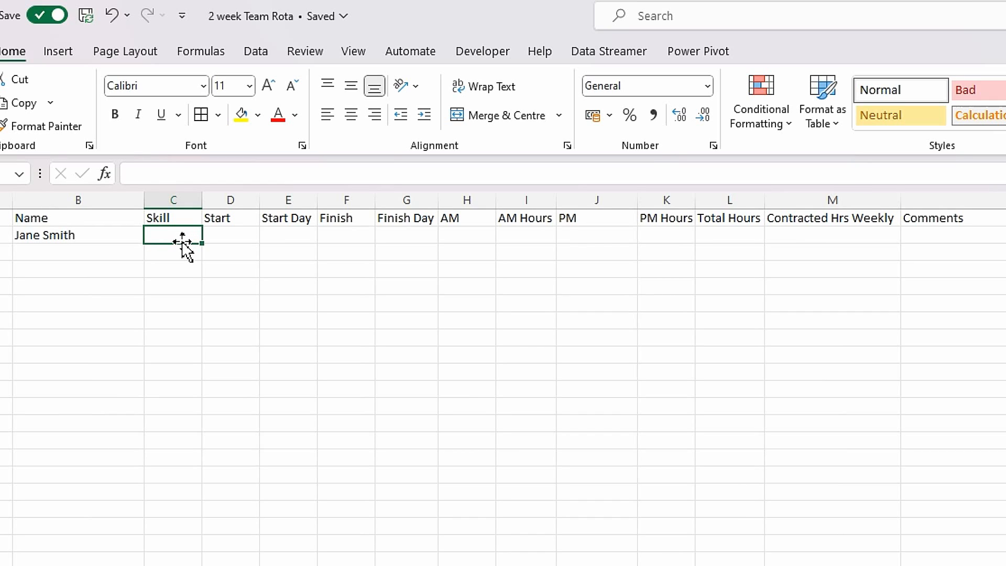
Enter the exact-match formula =VLOOKUP(B2,TableTeam,2,FALSE) in cell C2 to return the staff member's skill.
{"action": "left_click", "coordinate": [68, 236]}
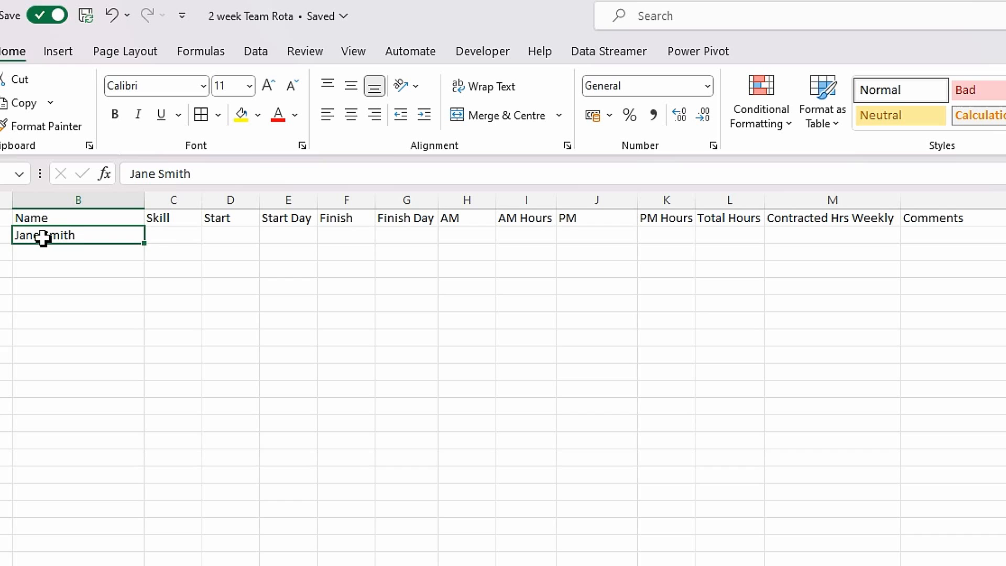
{"action": "left_click", "coordinate": [169, 237]}
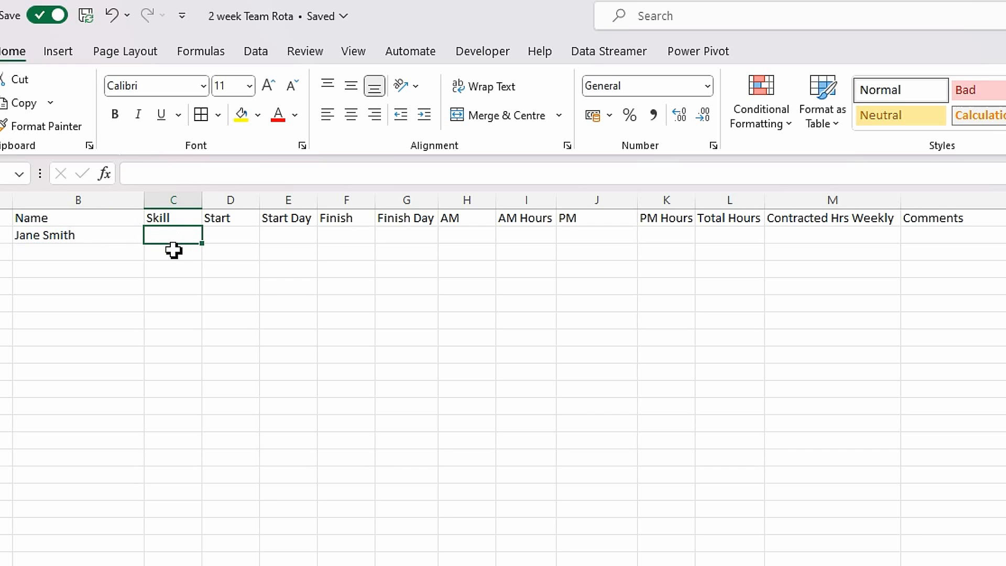
{"action": "type", "text": "="}
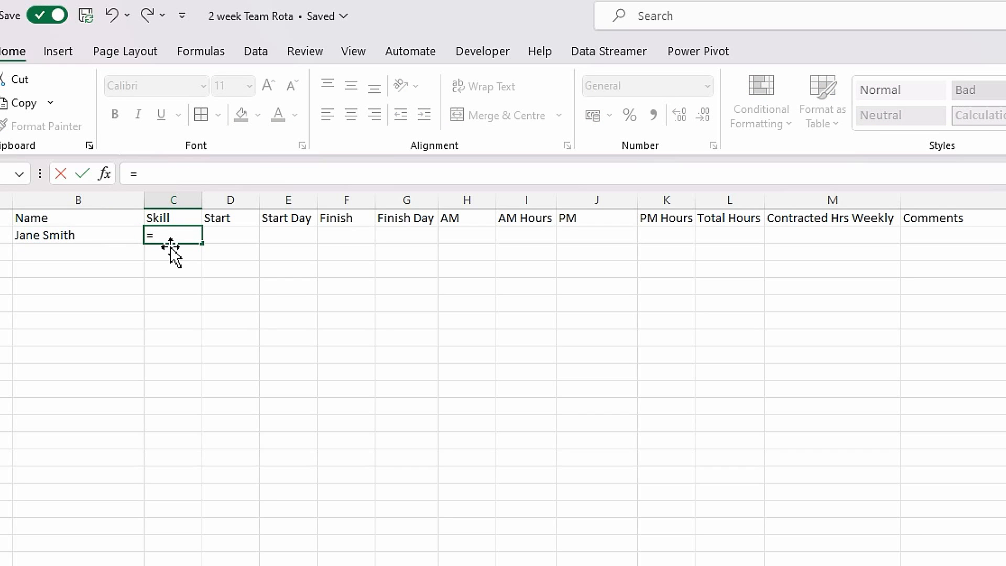
{"action": "type", "text": "vl"}
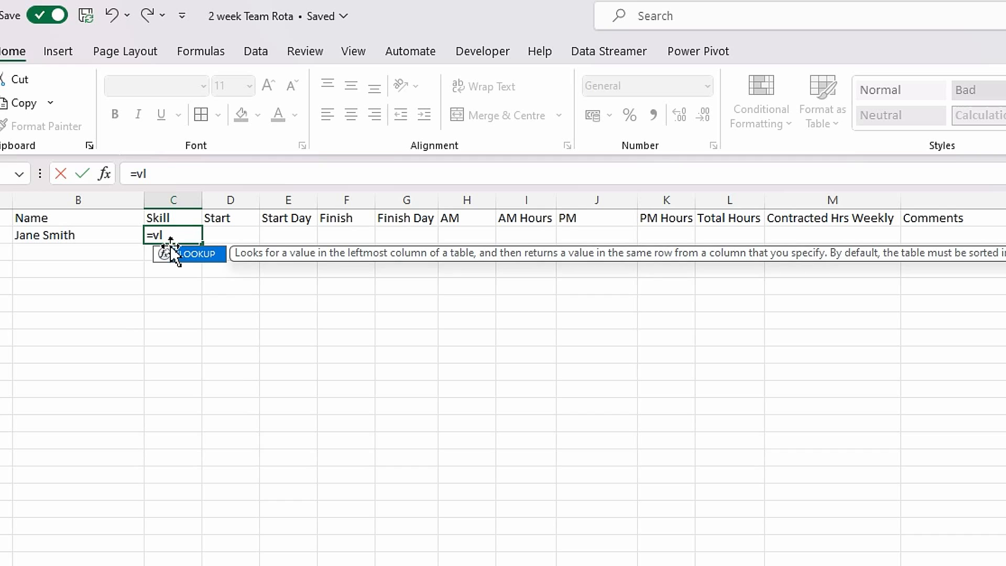
{"action": "double_click", "coordinate": [193, 255]}
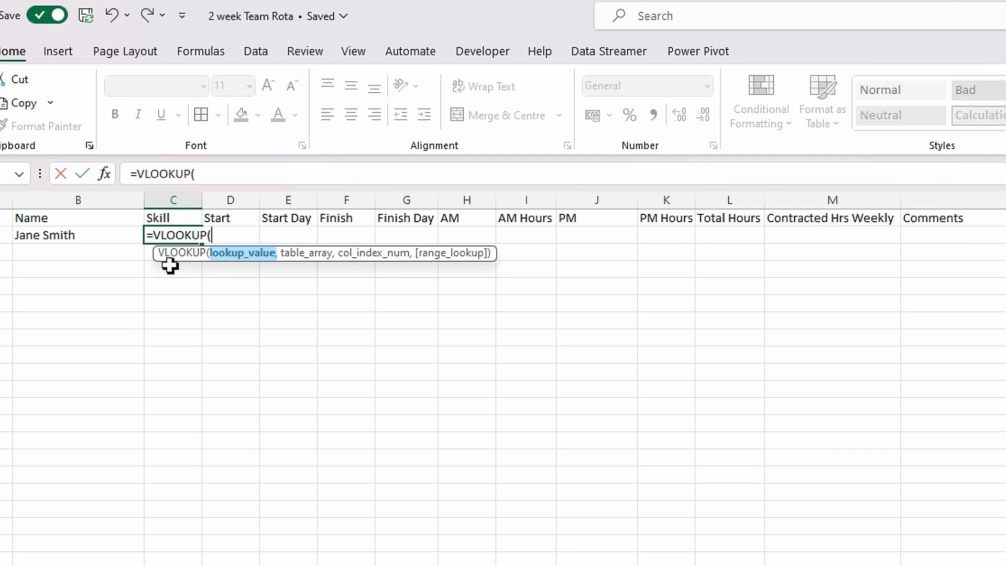
{"action": "left_click", "coordinate": [80, 237]}
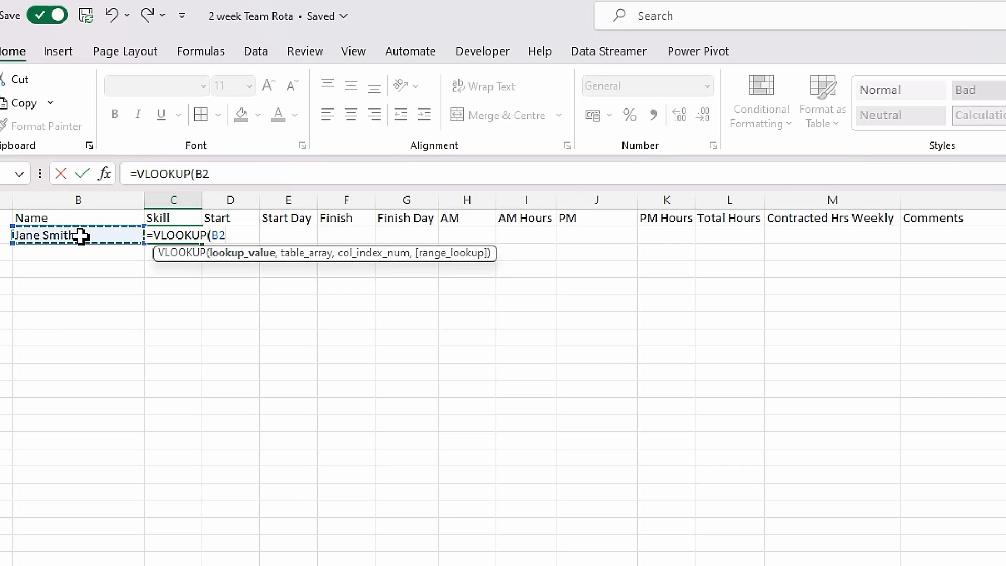
{"action": "type", "text": ",tab"}
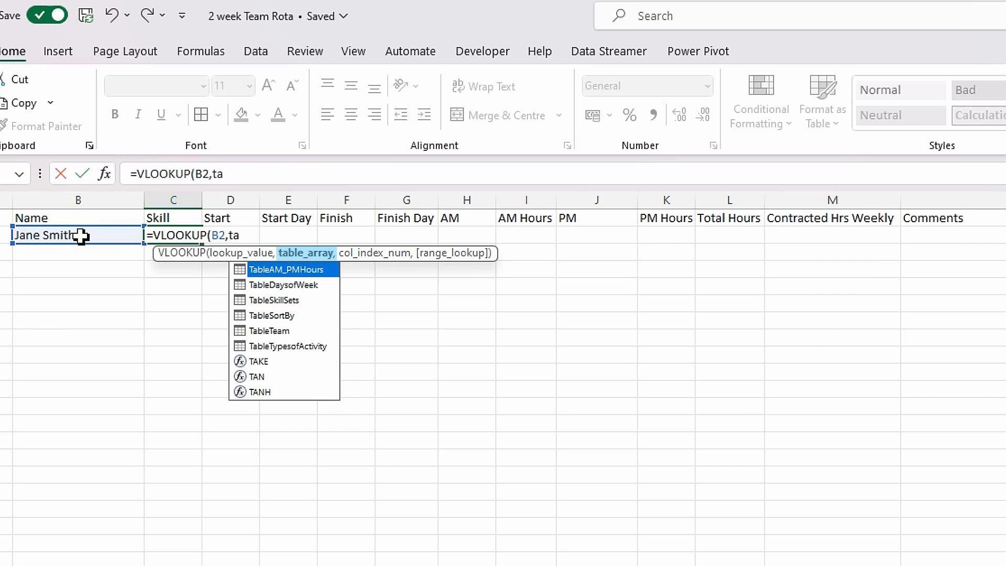
{"action": "double_click", "coordinate": [275, 332]}
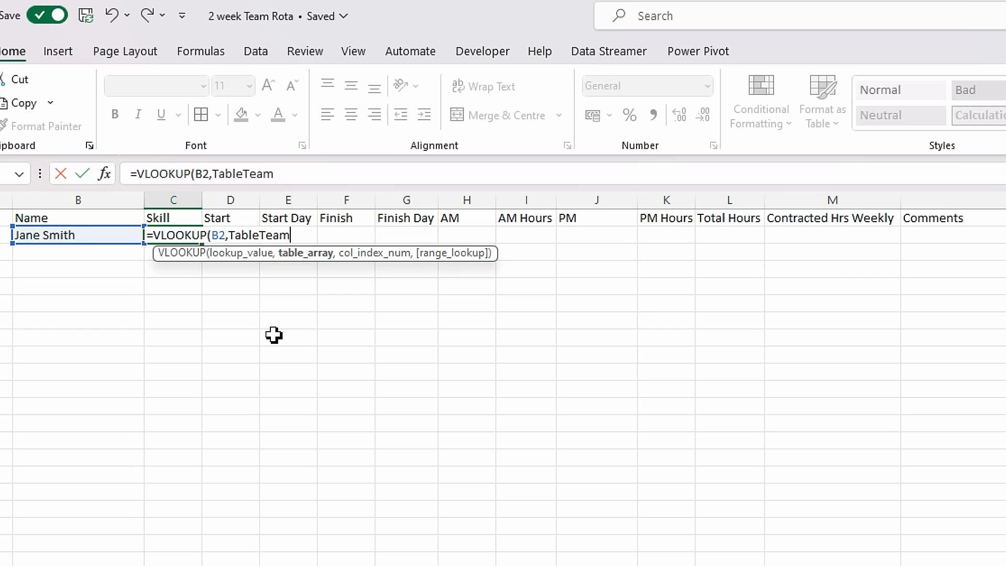
{"action": "type", "text": ","}
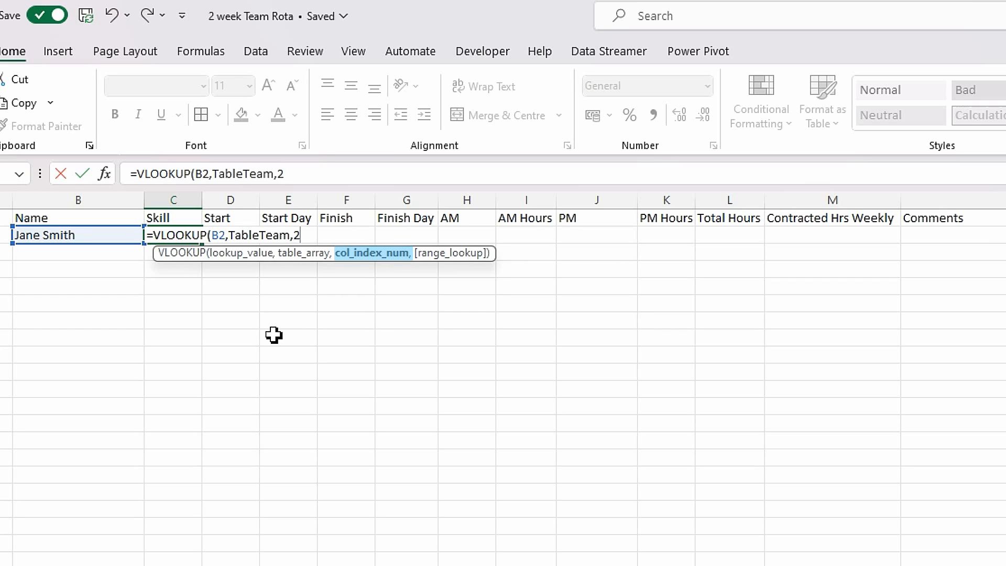
{"action": "type", "text": "2"}
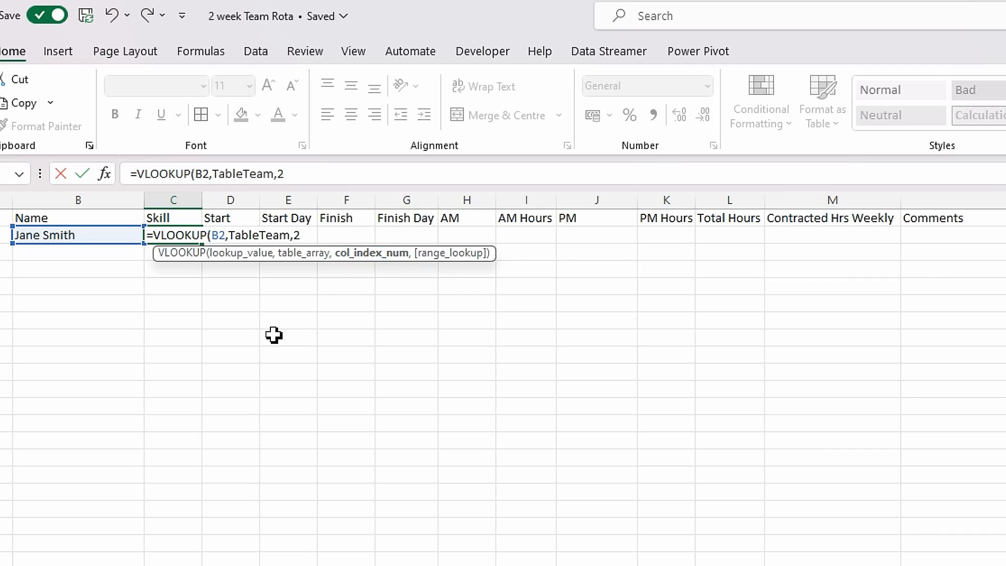
{"action": "type", "text": ","}
{"action": "double_click", "coordinate": [345, 285]}
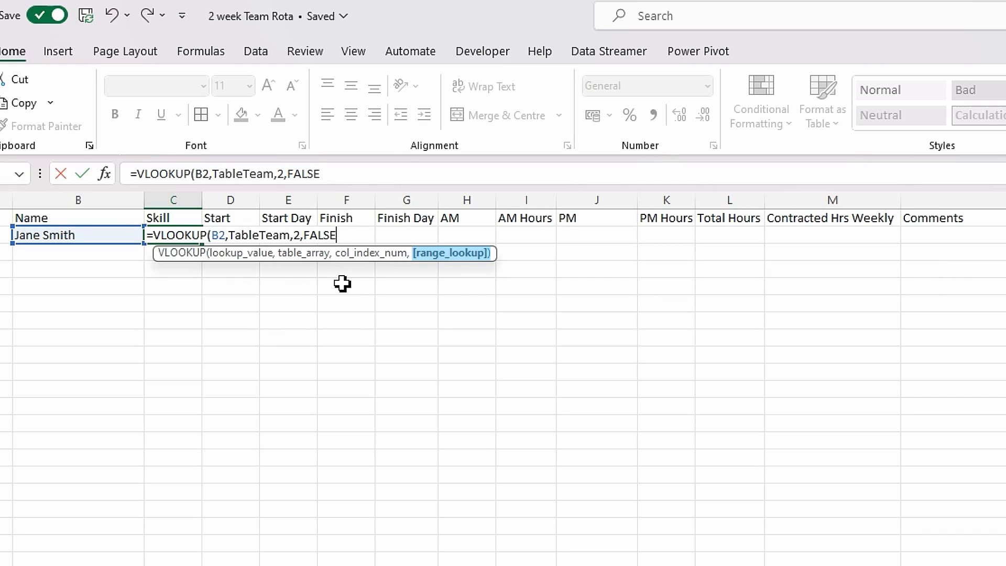
{"action": "type", "text": ")"}
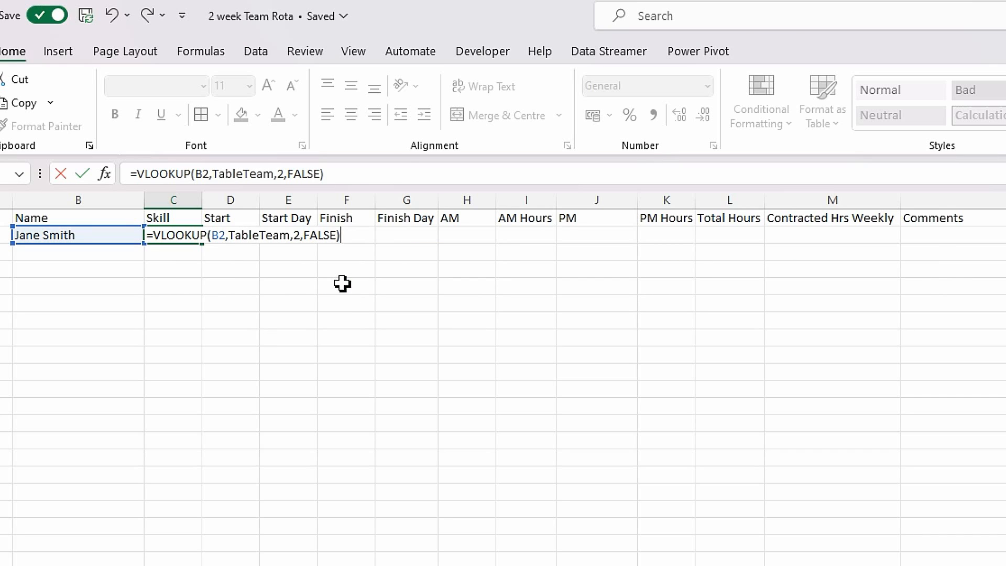
{"action": "key", "text": "Return"}
Widen the Skill column to a little over twice its width and check the lookup formula in C2 against the name.
{"action": "left_click_drag", "start_coordinate": [207, 207], "coordinate": [277, 204]}
{"action": "left_click", "coordinate": [188, 233]}
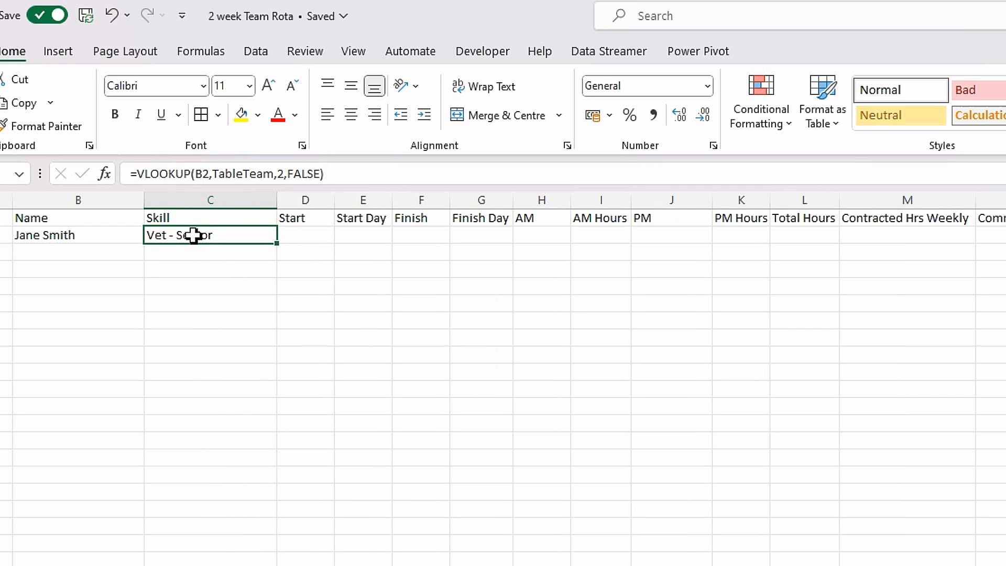
{"action": "left_click", "coordinate": [79, 239]}
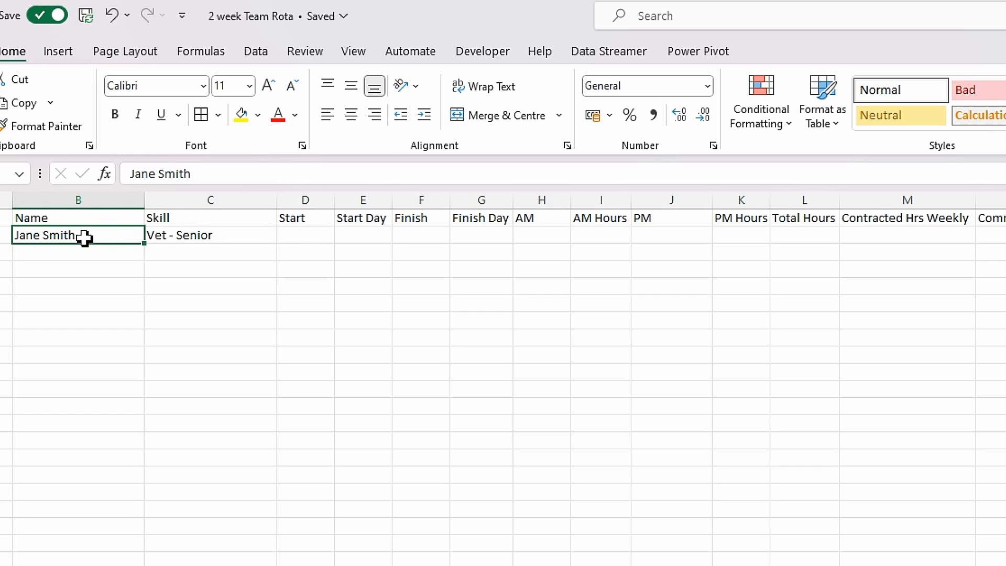
{"action": "left_click", "coordinate": [163, 238]}
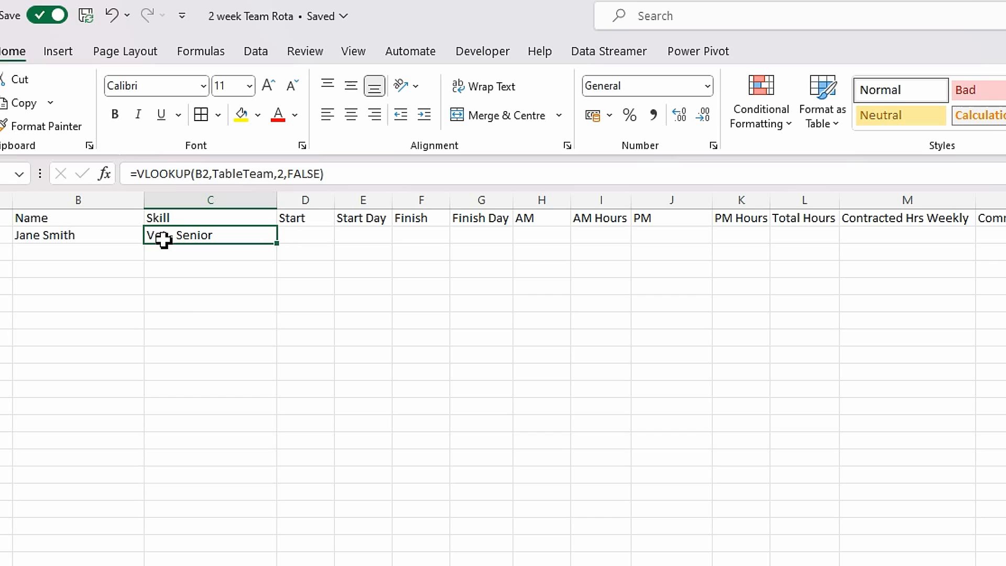
Begin an IF formula in cell C5 with the logical test B2<>"" for a name cell that is not blank.
{"action": "left_click", "coordinate": [184, 290]}
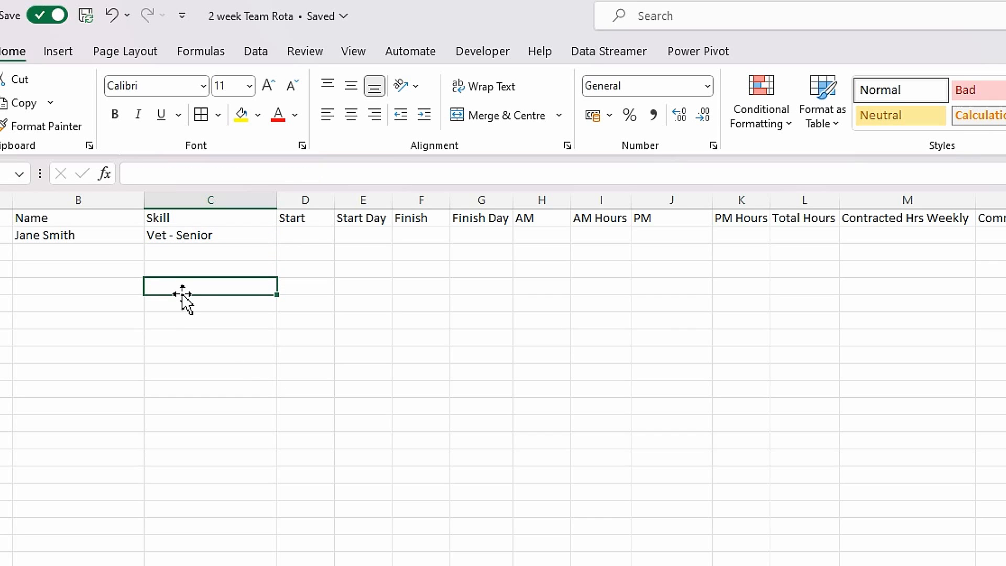
{"action": "type", "text": "="}
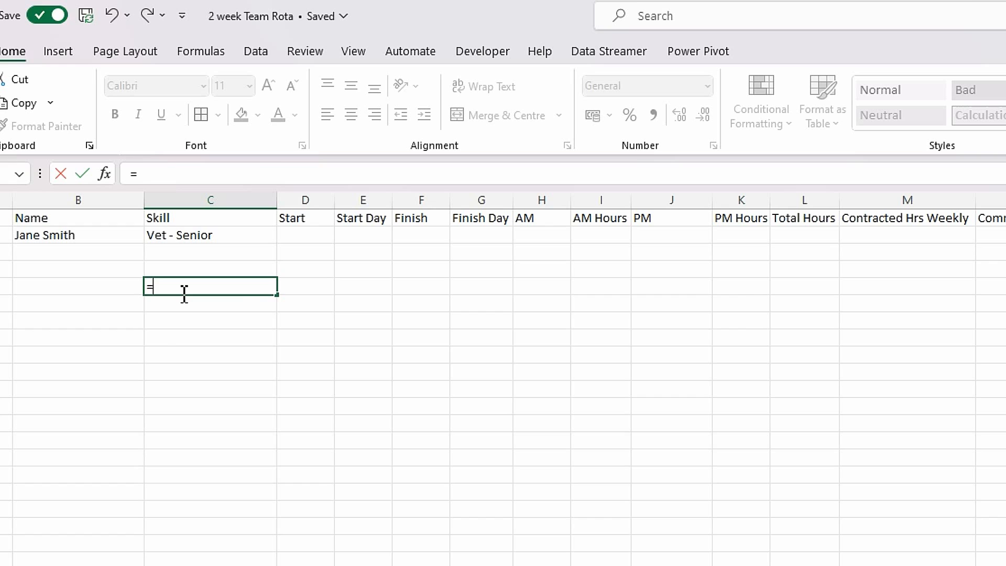
{"action": "type", "text": "if"}
{"action": "key", "text": "Tab"}
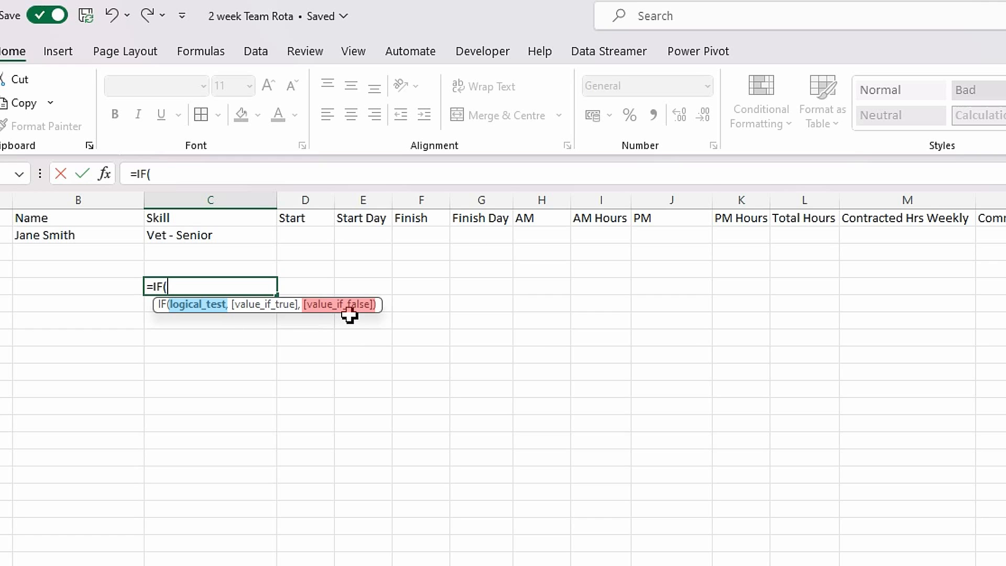
{"action": "left_click", "coordinate": [116, 240]}
{"action": "type", "text": "<"}
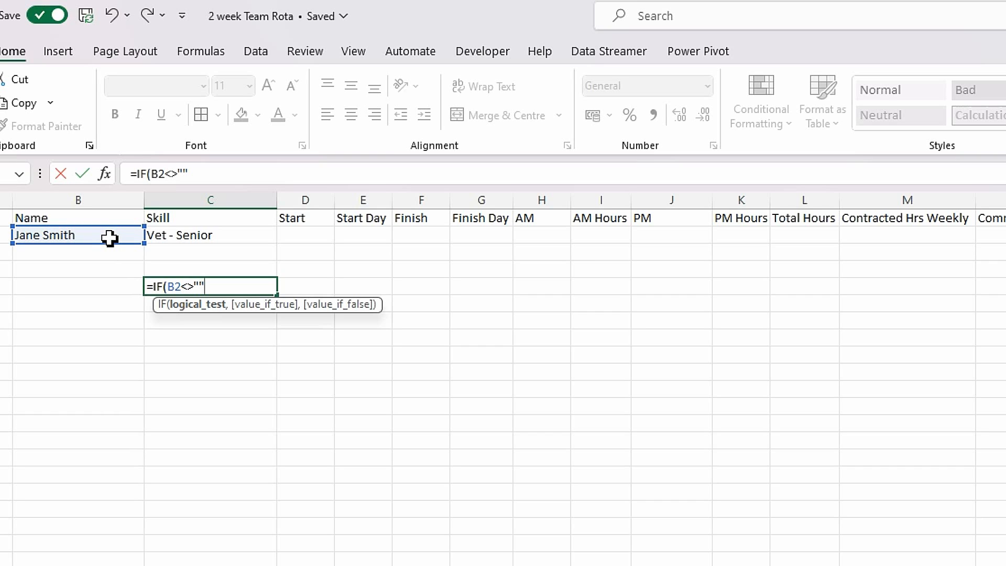
{"action": "type", "text": ">\"\","}
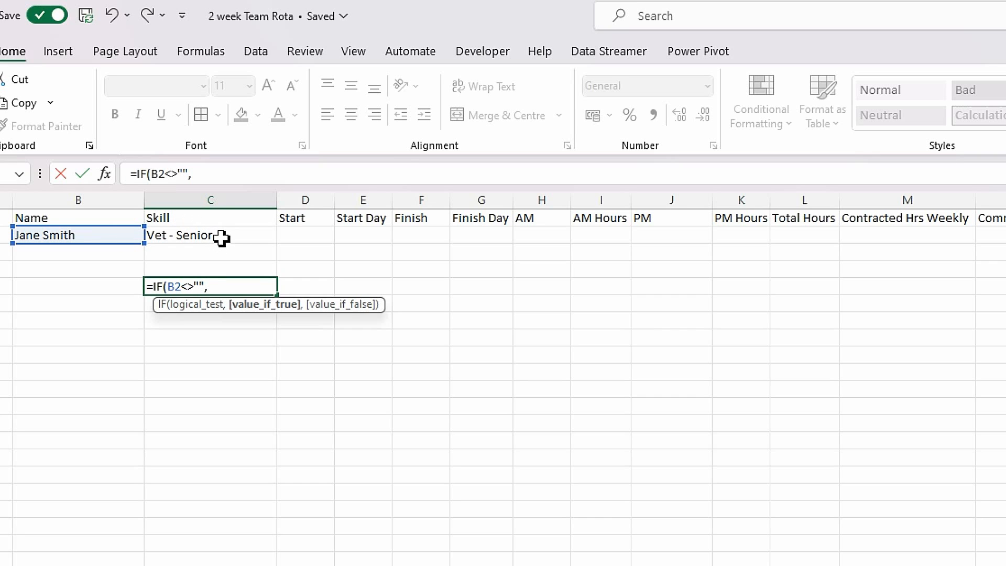
Nest VLOOKUP(B2,TableTeam,2,FALSE) as the value if true in the C5 IF formula.
{"action": "type", "text": "vl"}
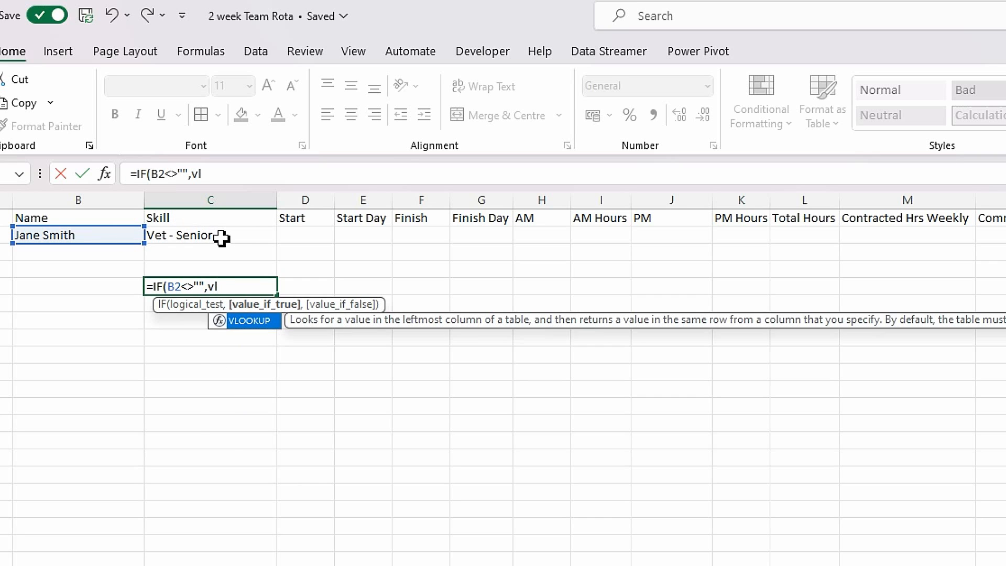
{"action": "key", "text": "Tab"}
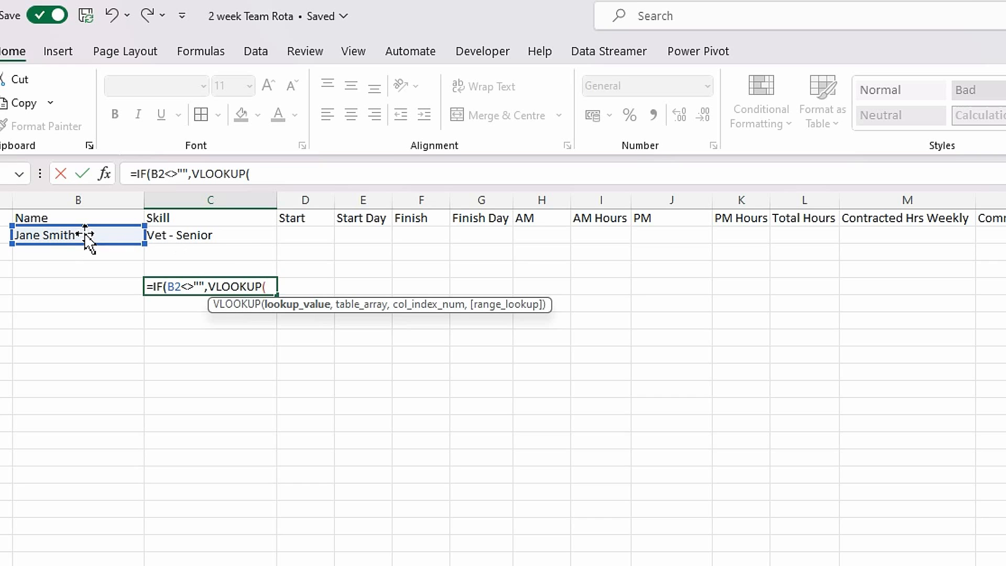
{"action": "type", "text": ","}
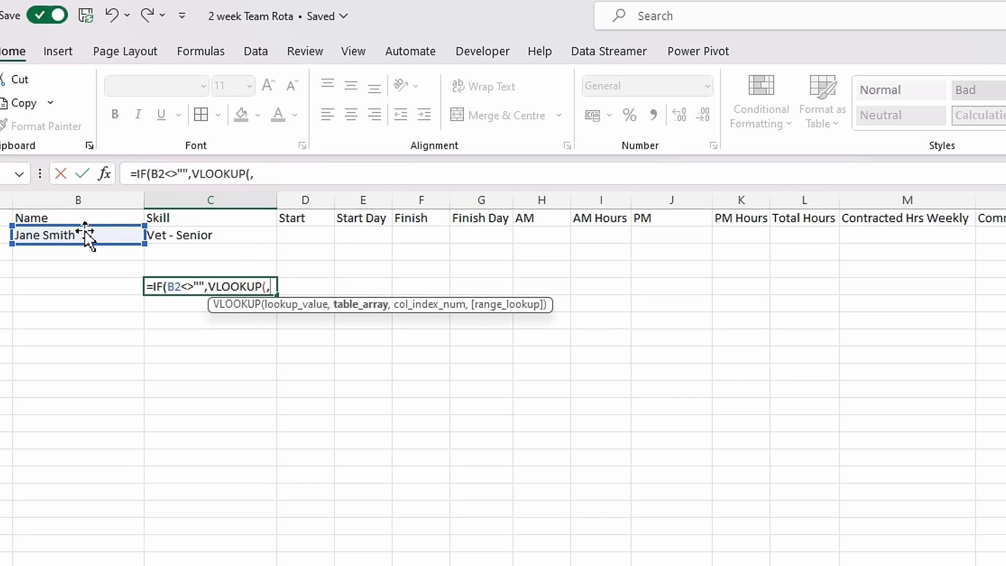
{"action": "type", "text": "ta"}
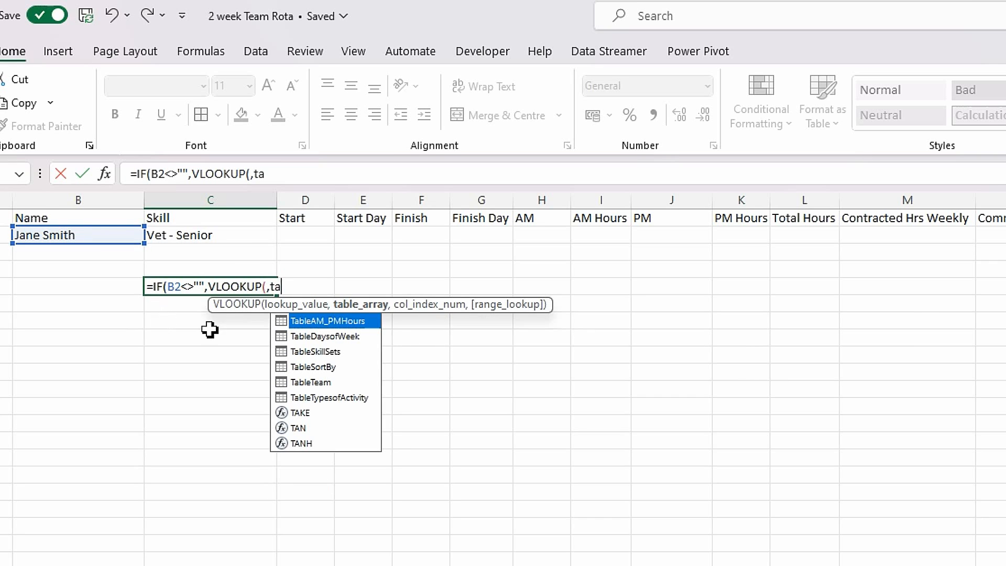
{"action": "double_click", "coordinate": [298, 382]}
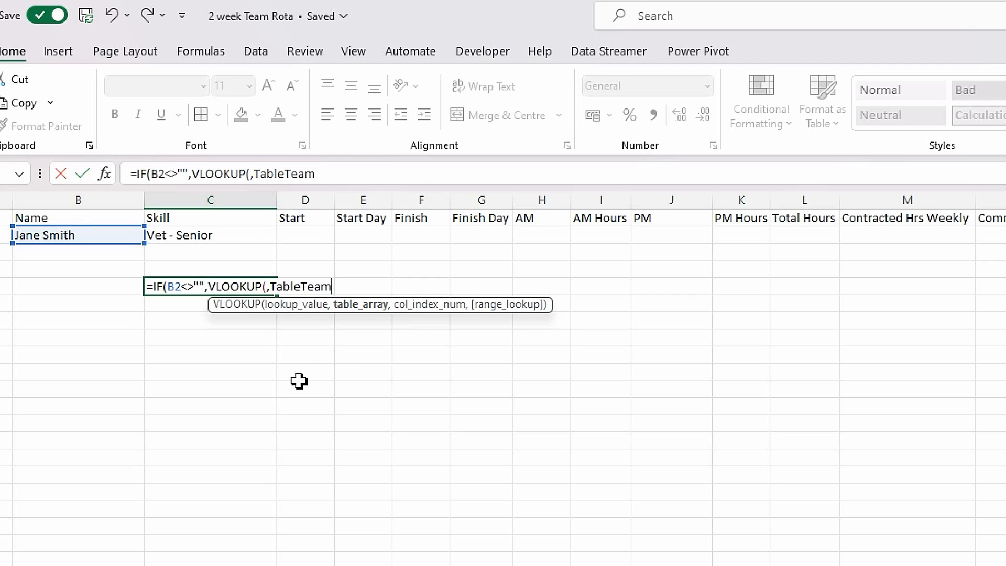
{"action": "left_click", "coordinate": [269, 287]}
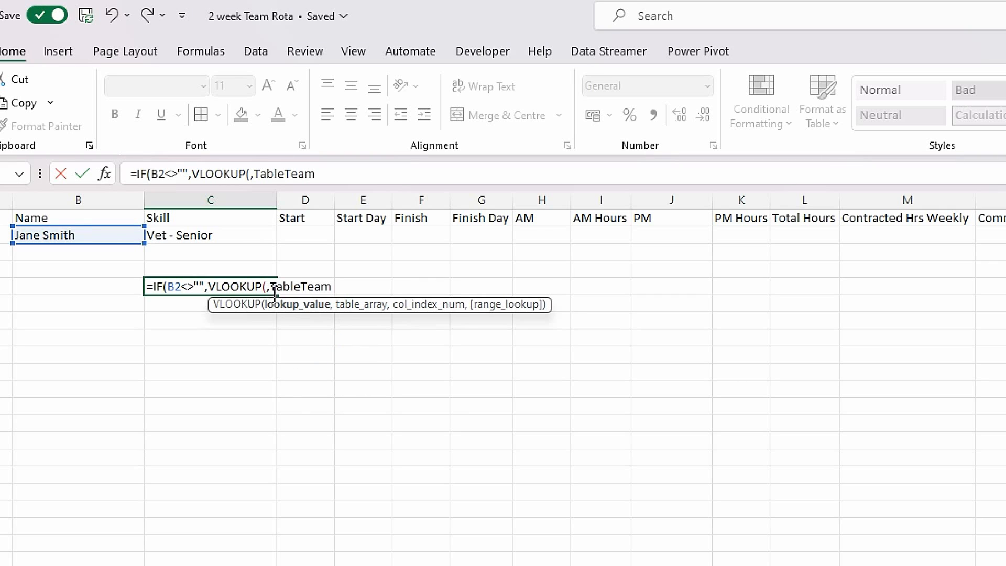
{"action": "left_click", "coordinate": [94, 234]}
{"action": "left_click", "coordinate": [353, 288]}
{"action": "type", "text": ","}
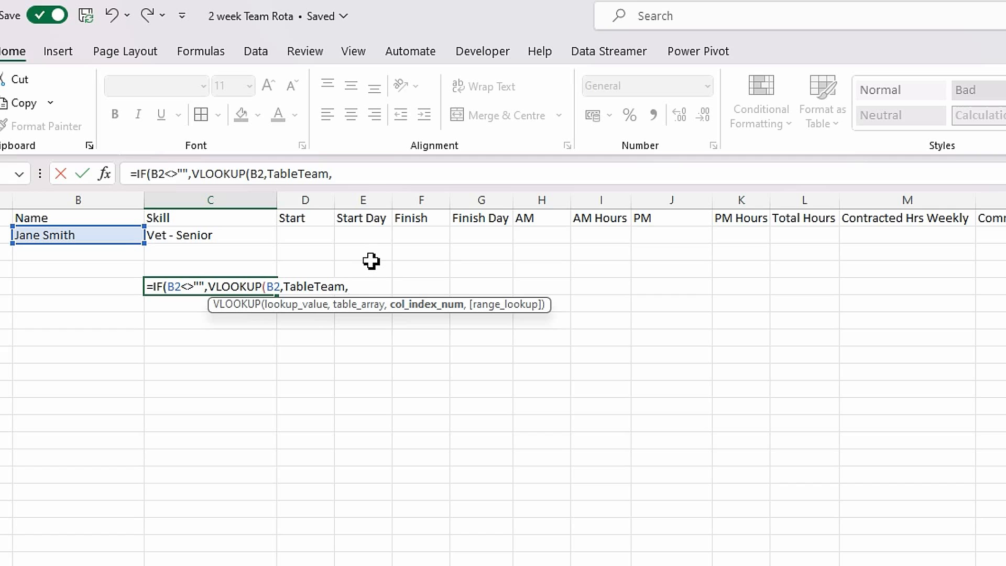
{"action": "type", "text": "2,"}
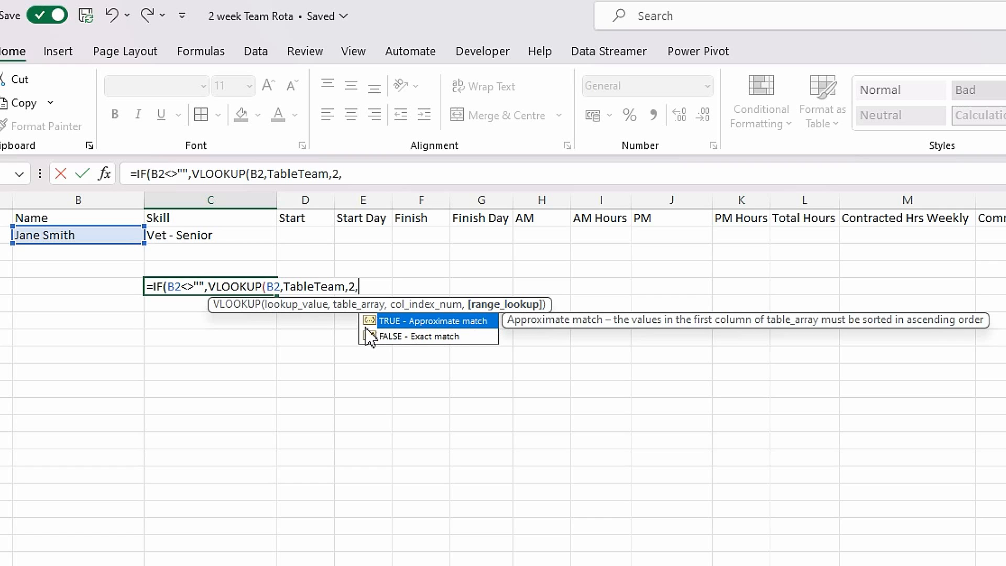
{"action": "double_click", "coordinate": [407, 338]}
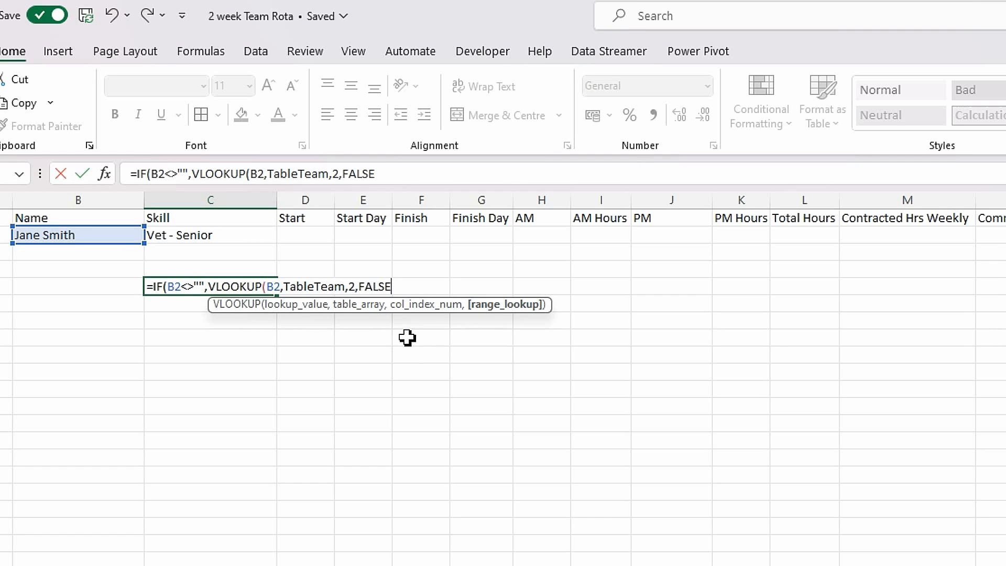
{"action": "type", "text": ")"}
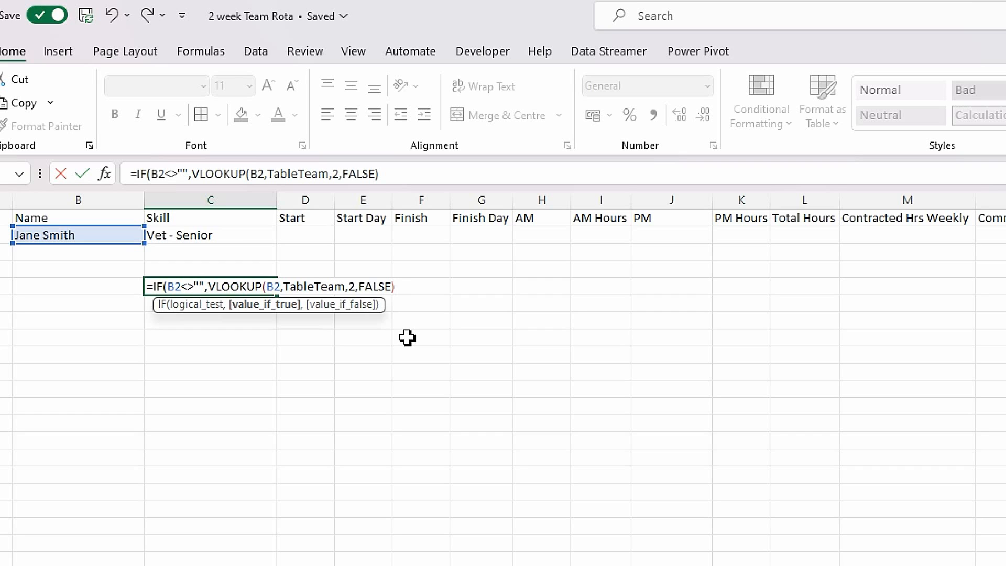
Complete the C5 IF formula with an empty string "" as the value if false, and reselect the cell for review.
{"action": "type", "text": ","}
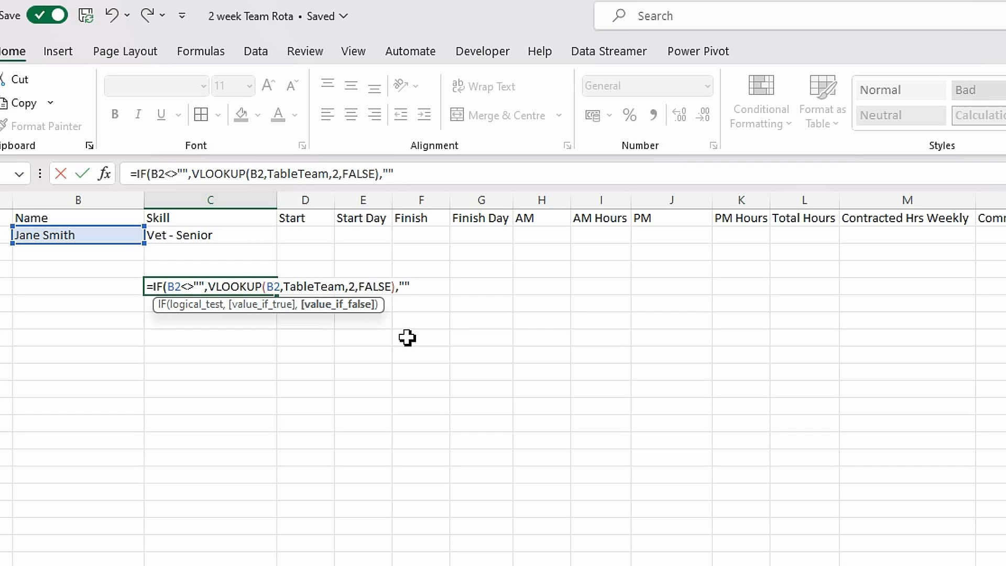
{"action": "type", "text": "\"\")"}
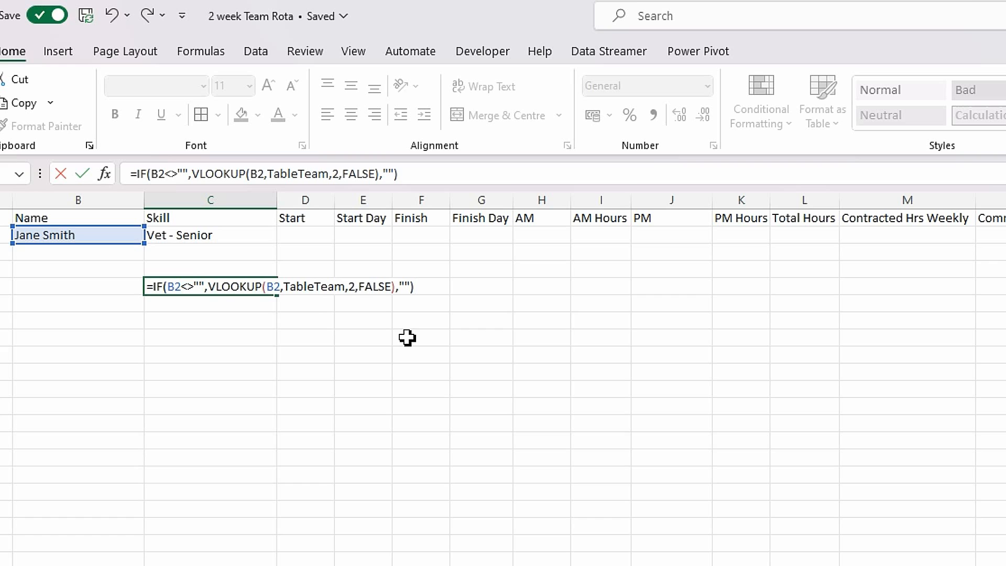
{"action": "key", "text": "Return"}
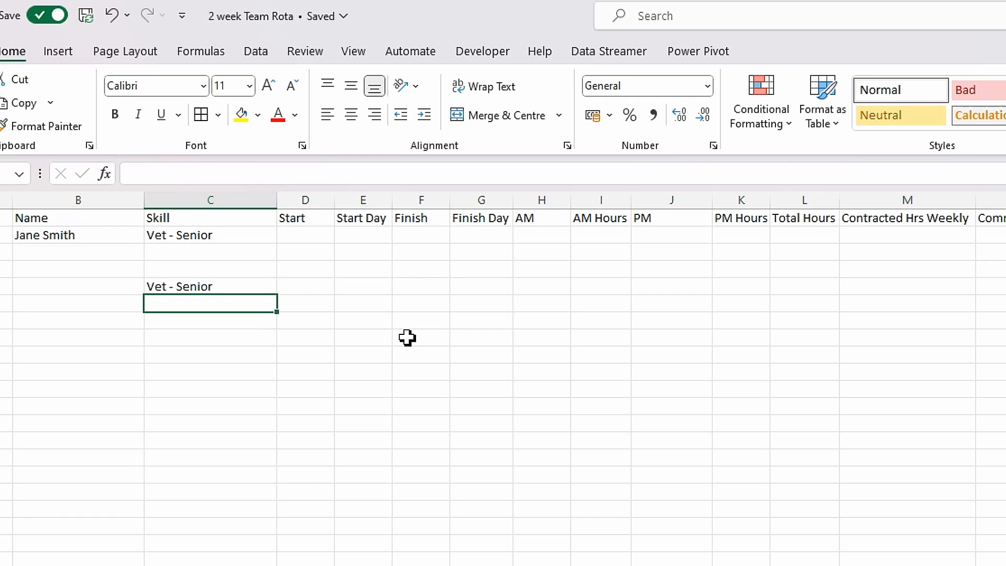
{"action": "left_click", "coordinate": [193, 284]}
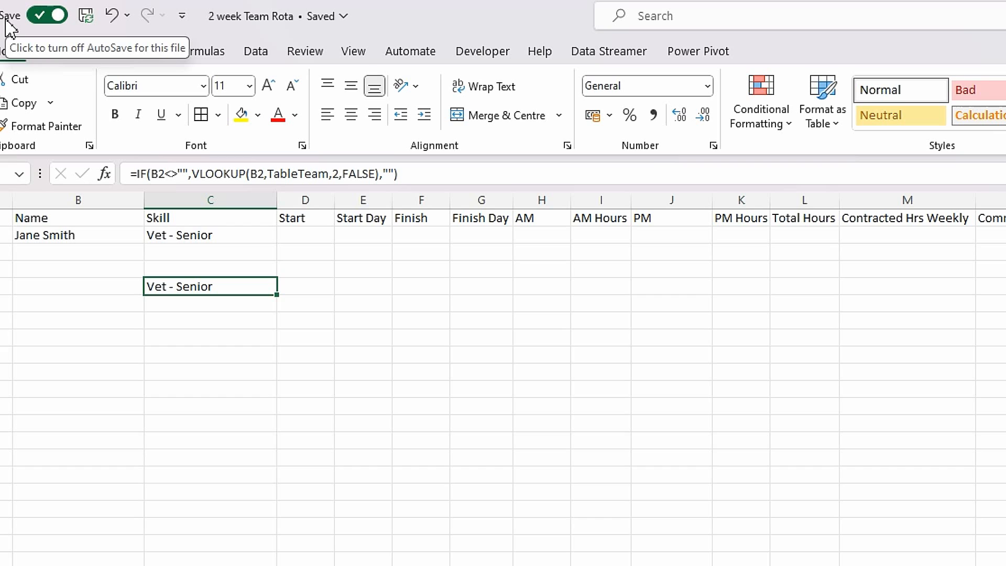
{"action": "left_click", "coordinate": [211, 307]}
{"action": "left_click", "coordinate": [207, 289]}
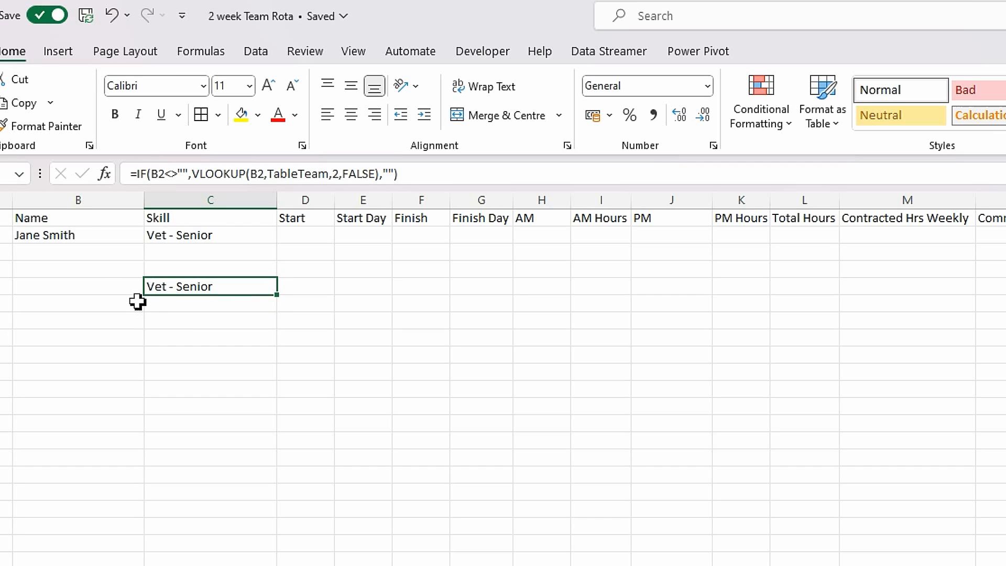
Copy the IF formula text from C5 and paste it over the plain VLOOKUP formula in C2.
{"action": "left_click_drag", "start_coordinate": [418, 177], "coordinate": [120, 175]}
{"action": "key", "text": "ctrl+c"}
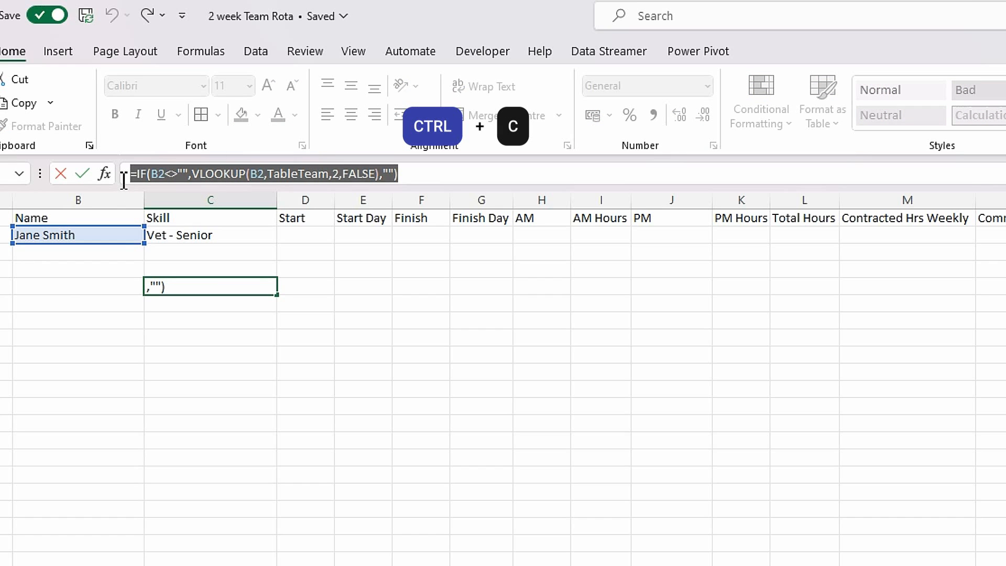
{"action": "key", "text": "Escape"}
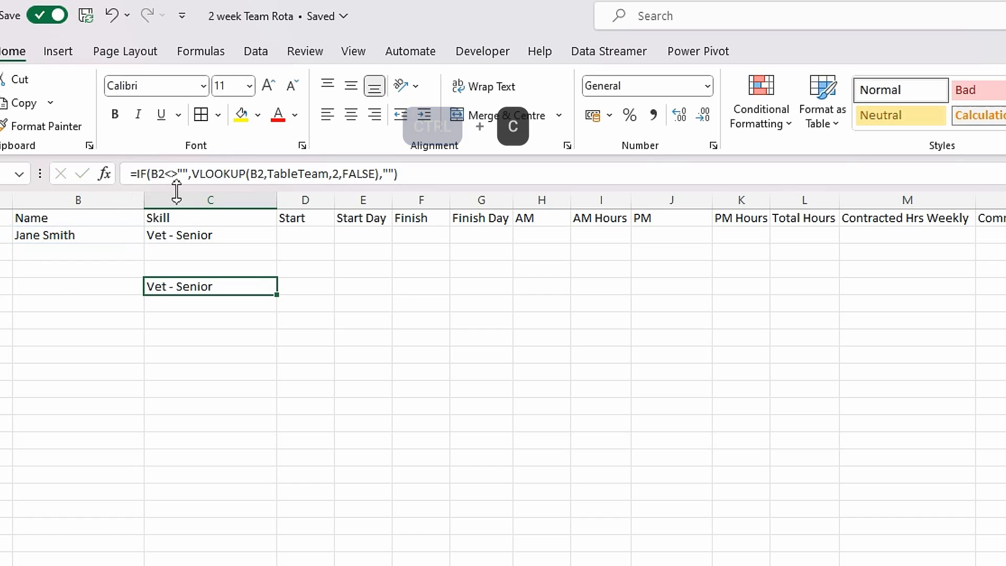
{"action": "left_click", "coordinate": [207, 235]}
{"action": "left_click_drag", "start_coordinate": [354, 179], "coordinate": [4, 179]}
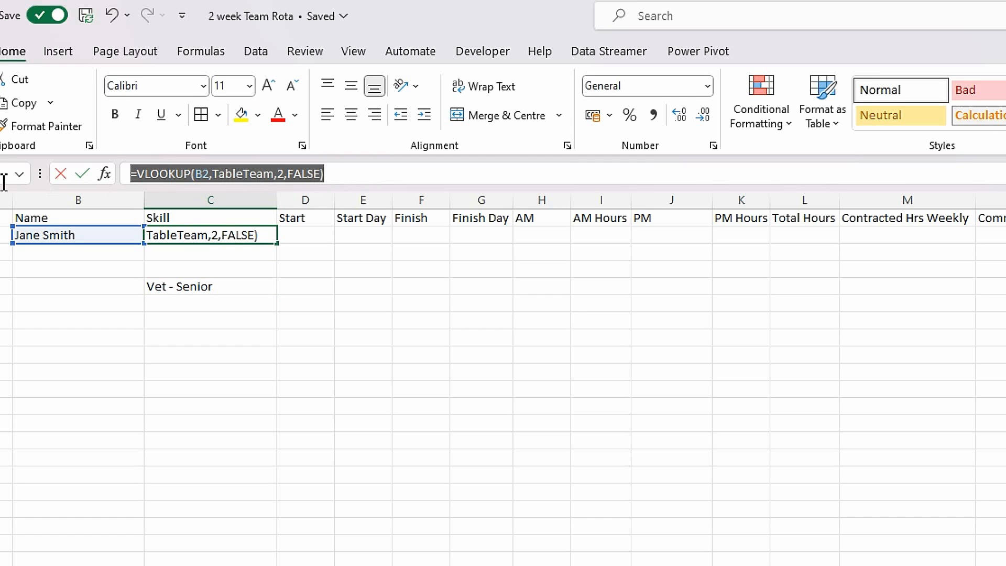
{"action": "key", "text": "ctrl+v"}
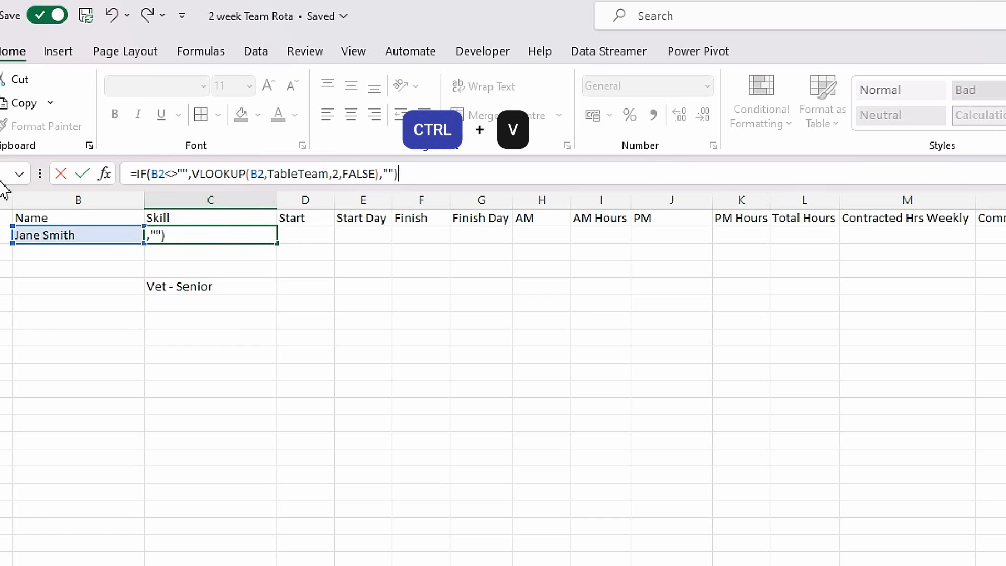
{"action": "key", "text": "Return"}
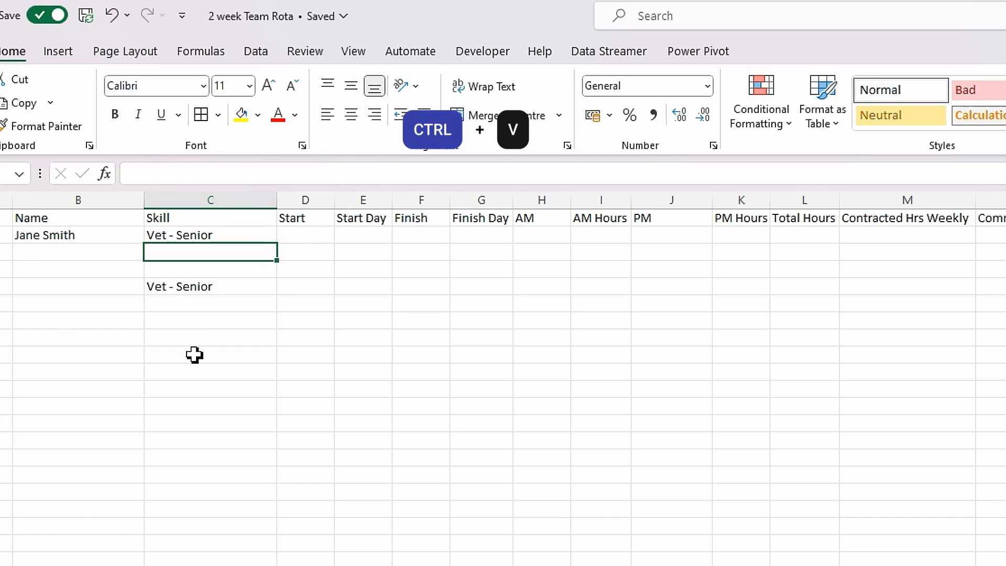
Try copying the whole cell C5 onto C2 and inspect the references in the pasted formula.
{"action": "left_click", "coordinate": [196, 286]}
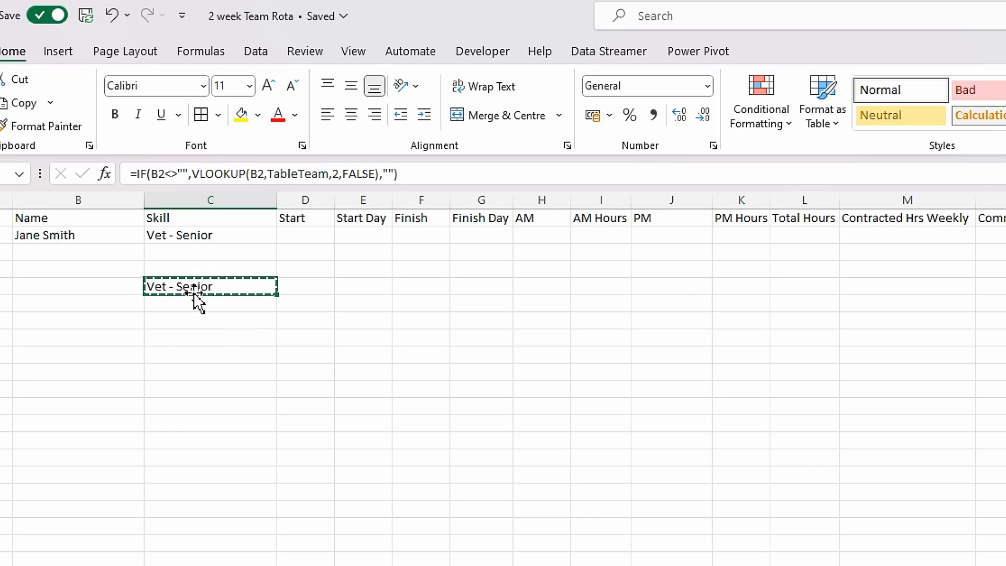
{"action": "left_click", "coordinate": [206, 234]}
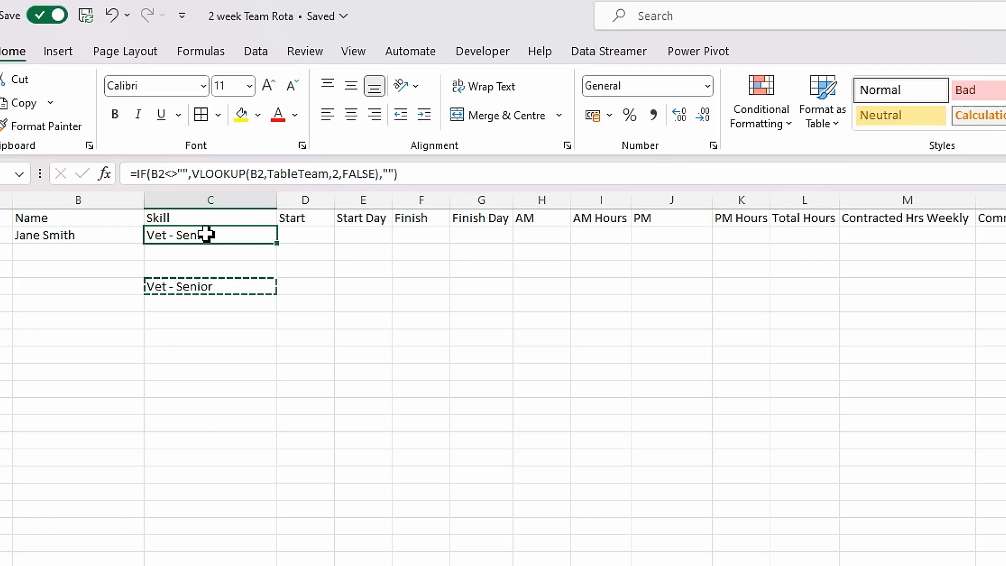
{"action": "key", "text": "ctrl+v"}
{"action": "left_click", "coordinate": [286, 335]}
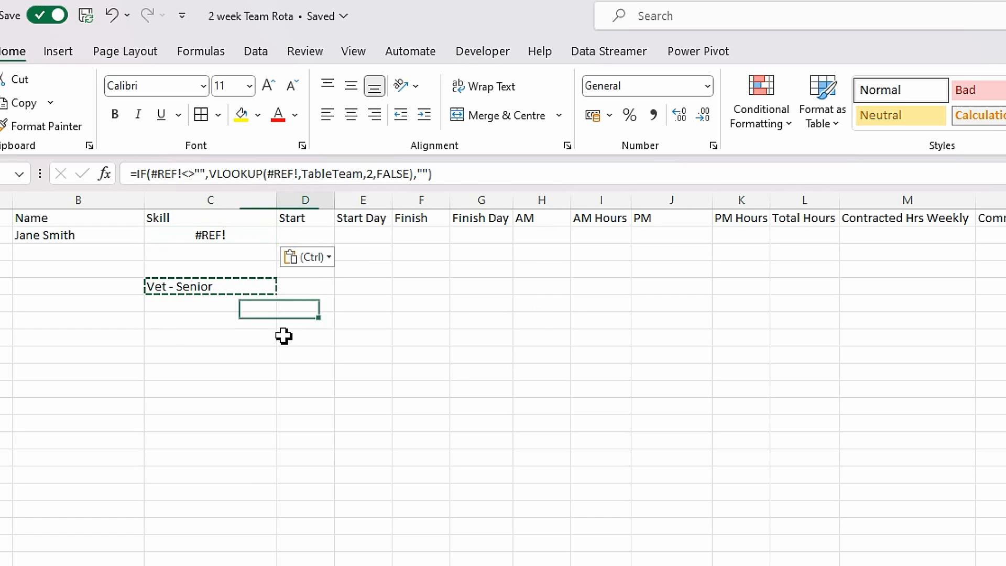
{"action": "left_click", "coordinate": [238, 235]}
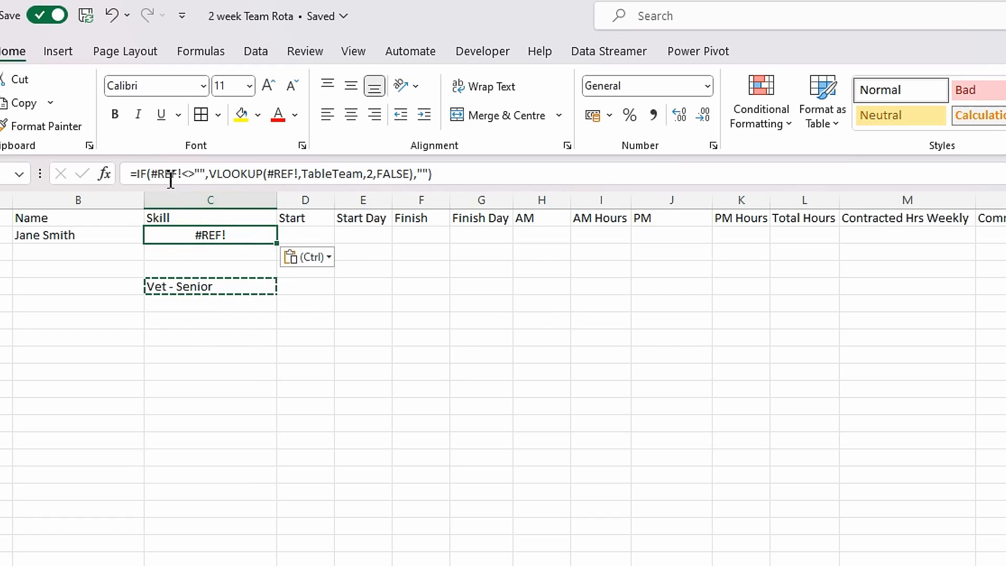
Replace C2's formula with the exact text =IF(B2<>"",VLOOKUP(B2,TableTeam,2,FALSE),"") taken from C5, and delete the duplicate in C5.
{"action": "left_click", "coordinate": [192, 287]}
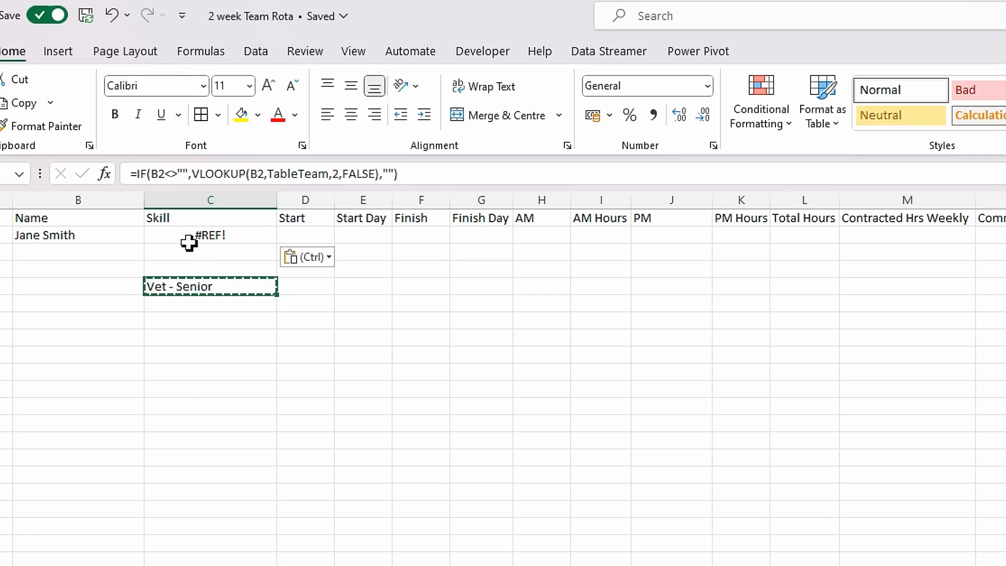
{"action": "left_click_drag", "start_coordinate": [433, 175], "coordinate": [69, 158]}
{"action": "key", "text": "ctrl+c"}
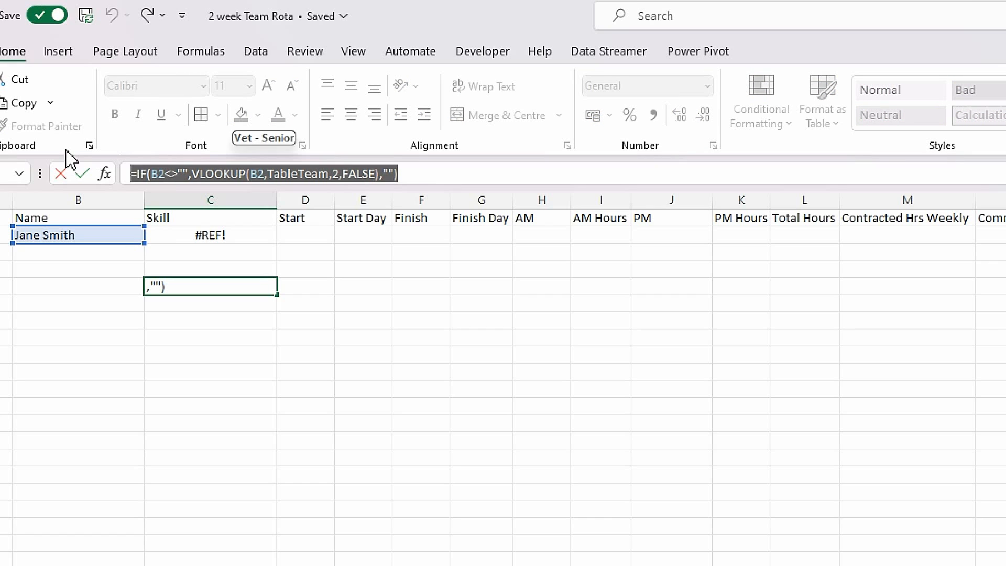
{"action": "key", "text": "Escape"}
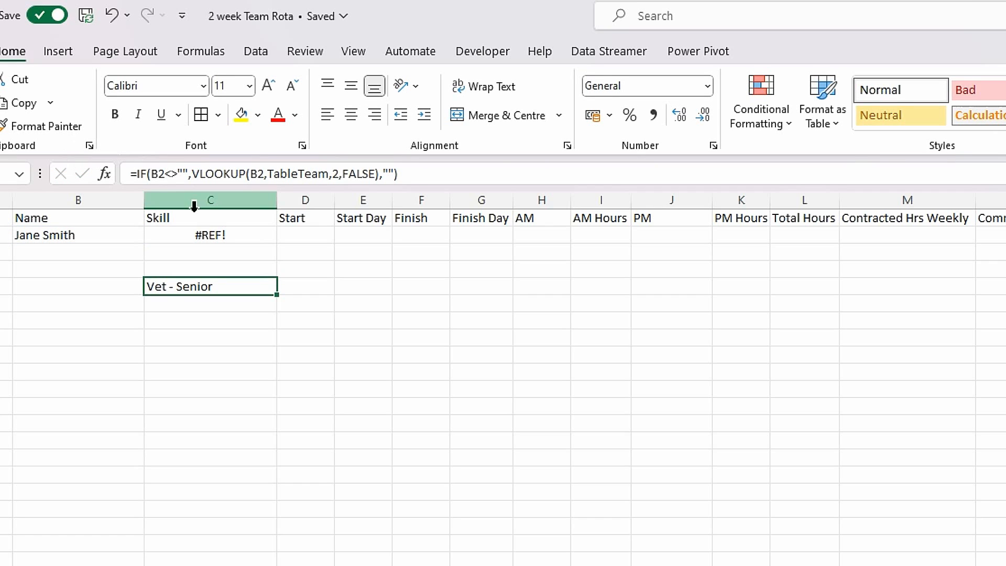
{"action": "left_click", "coordinate": [194, 235]}
{"action": "left_click_drag", "start_coordinate": [449, 181], "coordinate": [45, 194]}
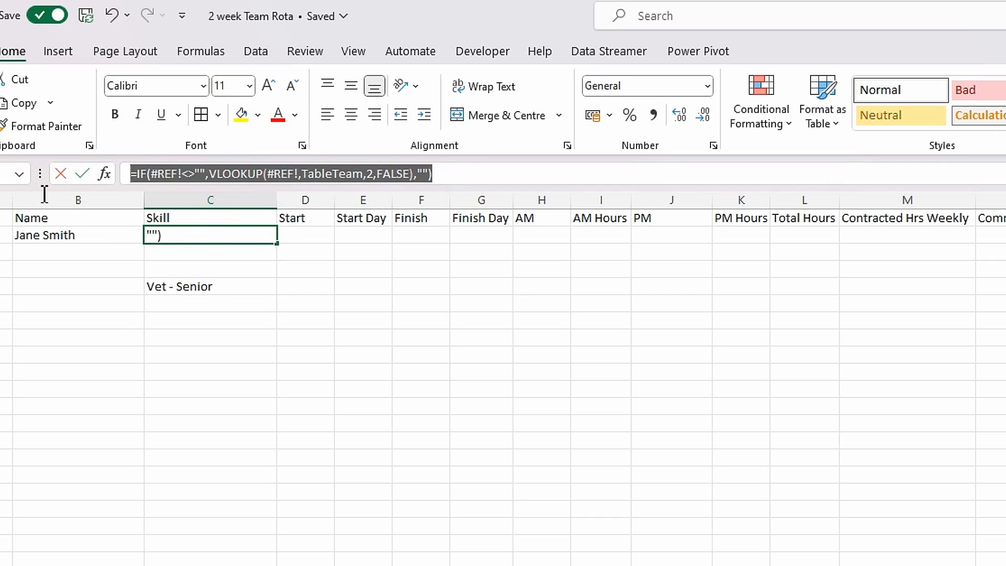
{"action": "key", "text": "ctrl+v"}
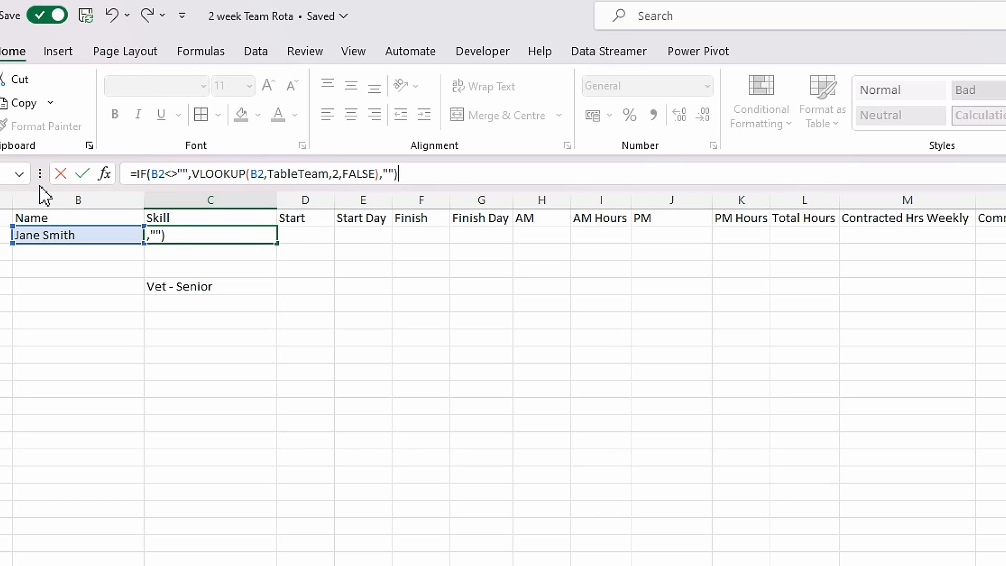
{"action": "key", "text": "Return"}
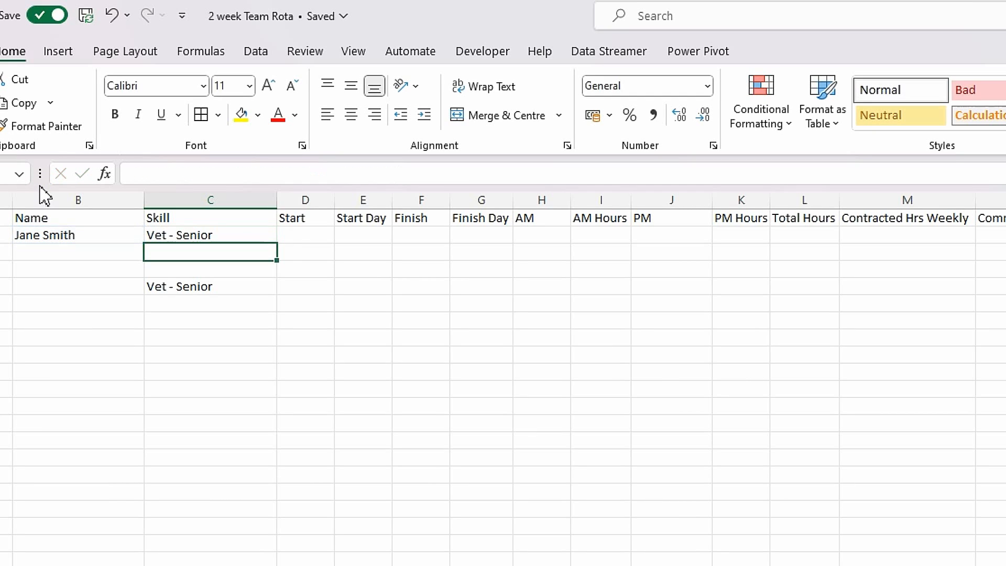
{"action": "left_click", "coordinate": [202, 285]}
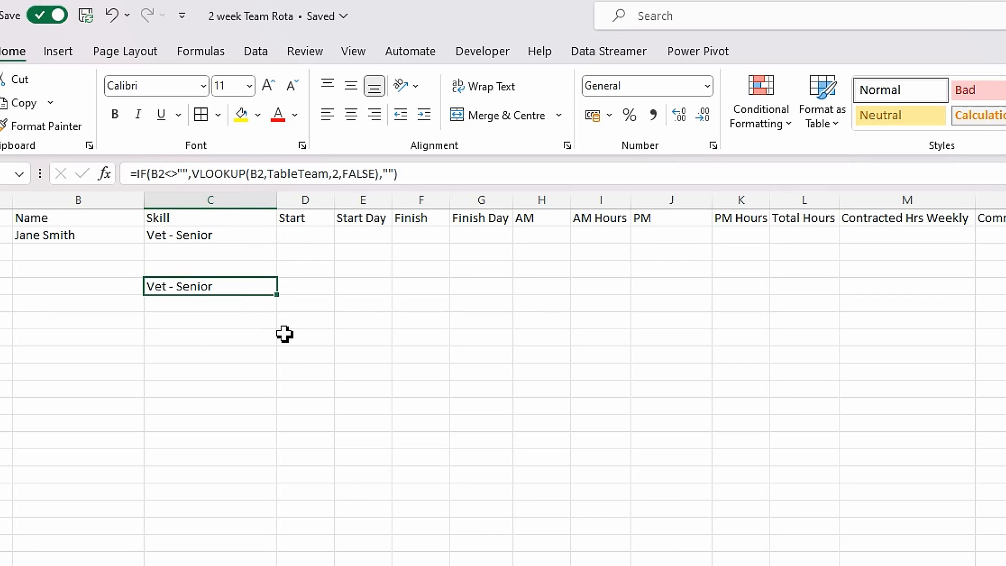
{"action": "key", "text": "Delete"}
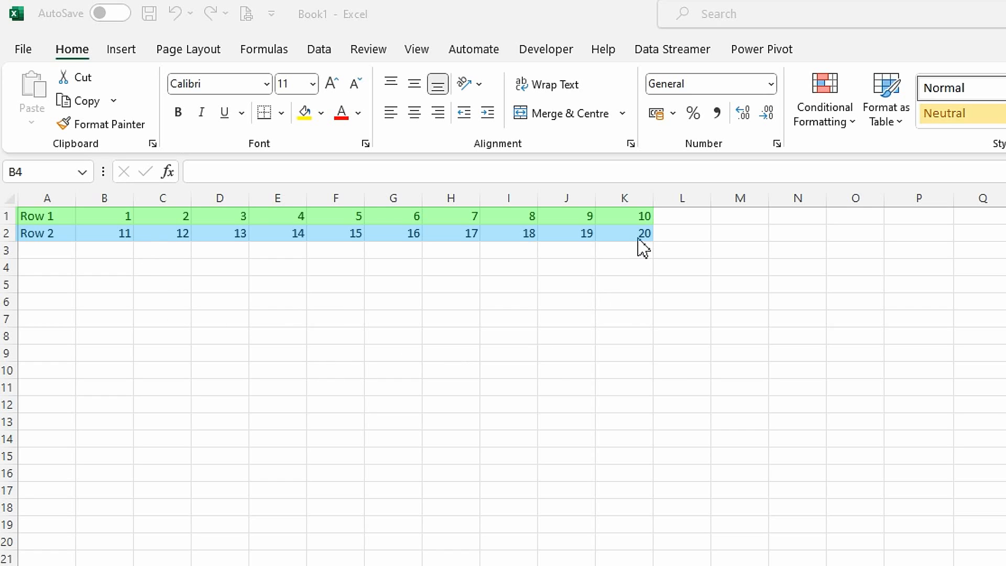
In the Book1 workbook, enter the formula =B1 in cell B4.
{"action": "left_click", "coordinate": [112, 267]}
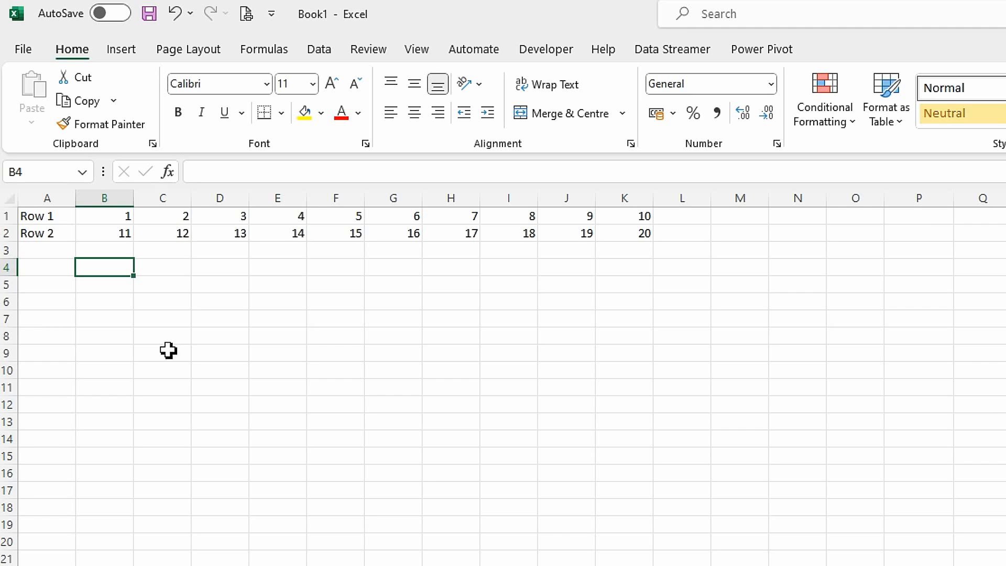
{"action": "type", "text": "="}
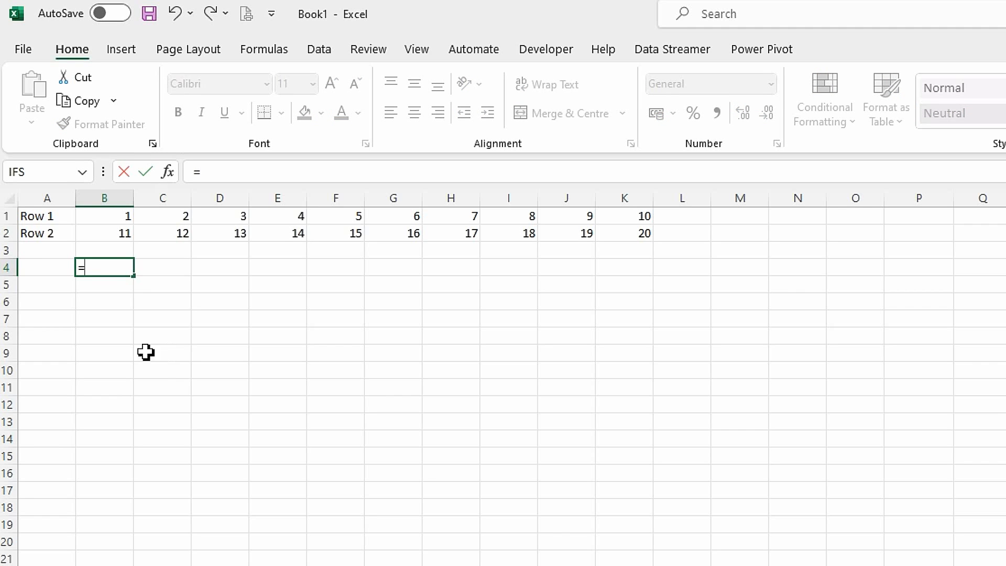
{"action": "left_click", "coordinate": [112, 221]}
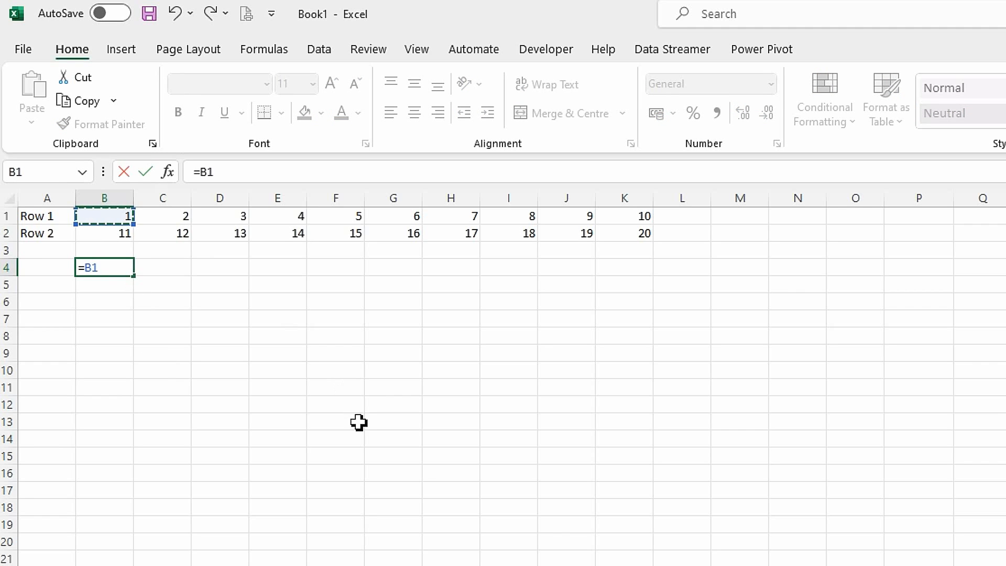
{"action": "key", "text": "Return"}
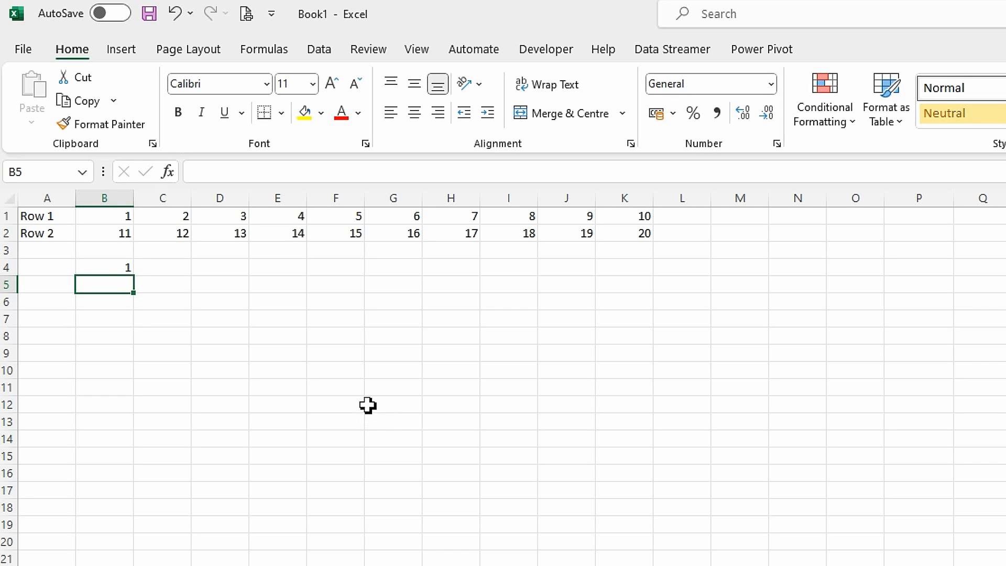
Copy the B4 formula across C4:K4 to pick up the remaining Row 1 values.
{"action": "left_click", "coordinate": [112, 268]}
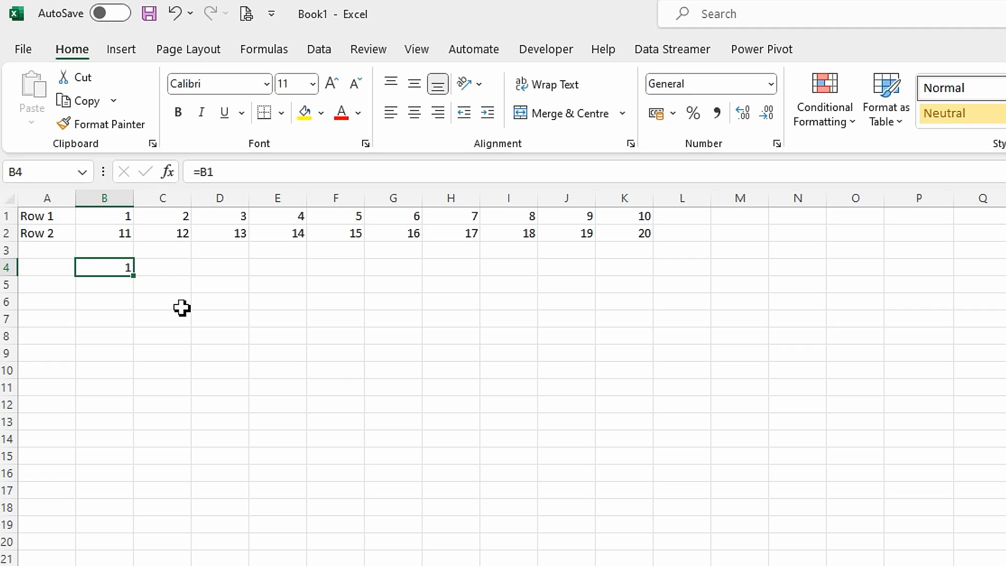
{"action": "key", "text": "ctrl+c"}
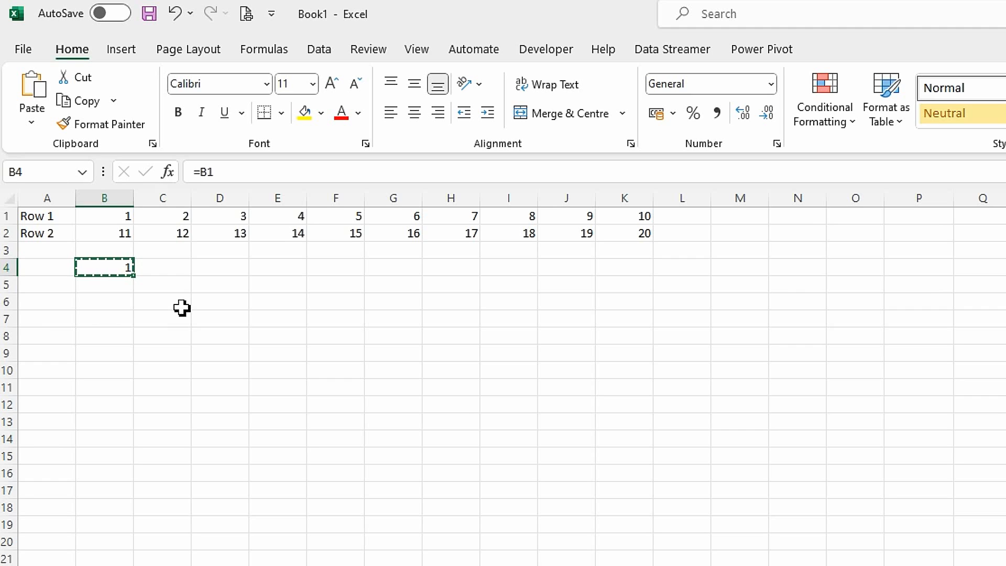
{"action": "left_click", "coordinate": [156, 269]}
{"action": "left_click_drag", "start_coordinate": [156, 269], "coordinate": [626, 277]}
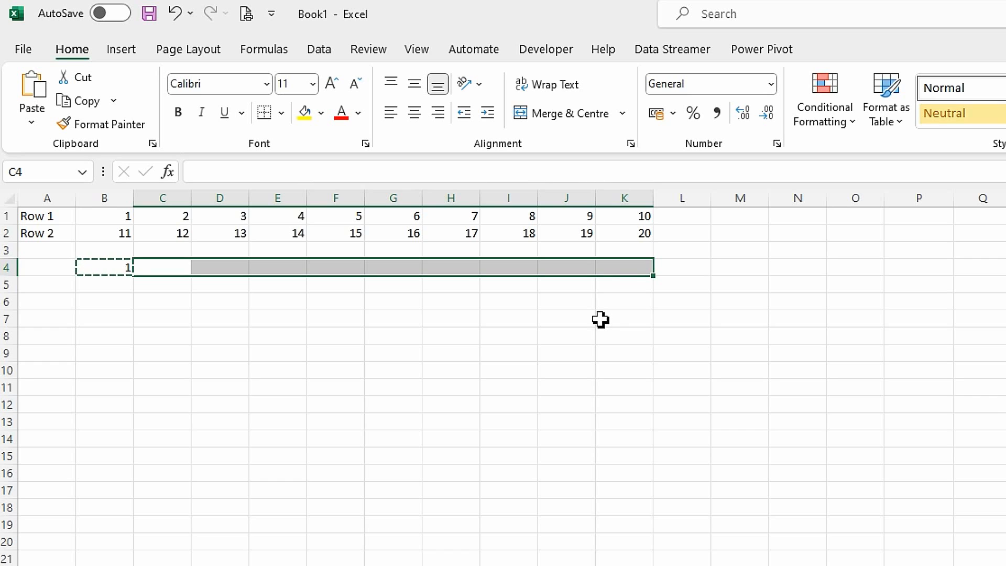
{"action": "key", "text": "ctrl+v"}
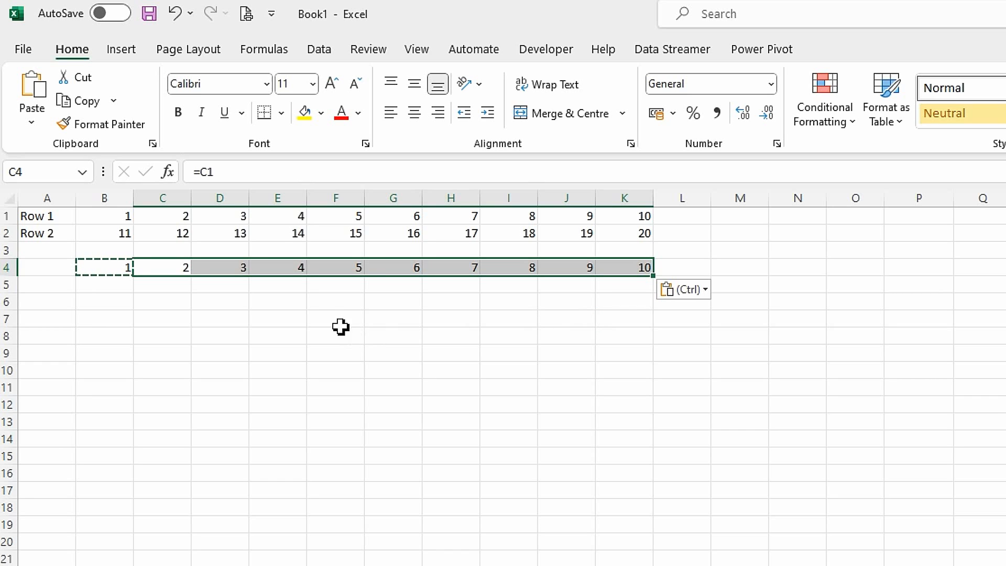
{"action": "left_click", "coordinate": [326, 318]}
Check the cell references in the first row 4 formulas, and fill B4:K4 down into row 5.
{"action": "left_click", "coordinate": [116, 272]}
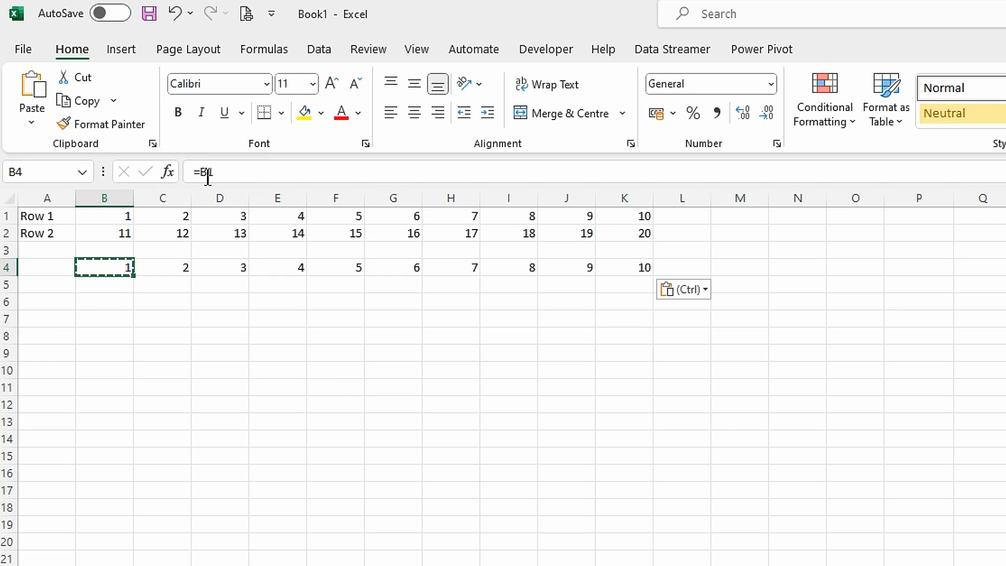
{"action": "left_click", "coordinate": [150, 269]}
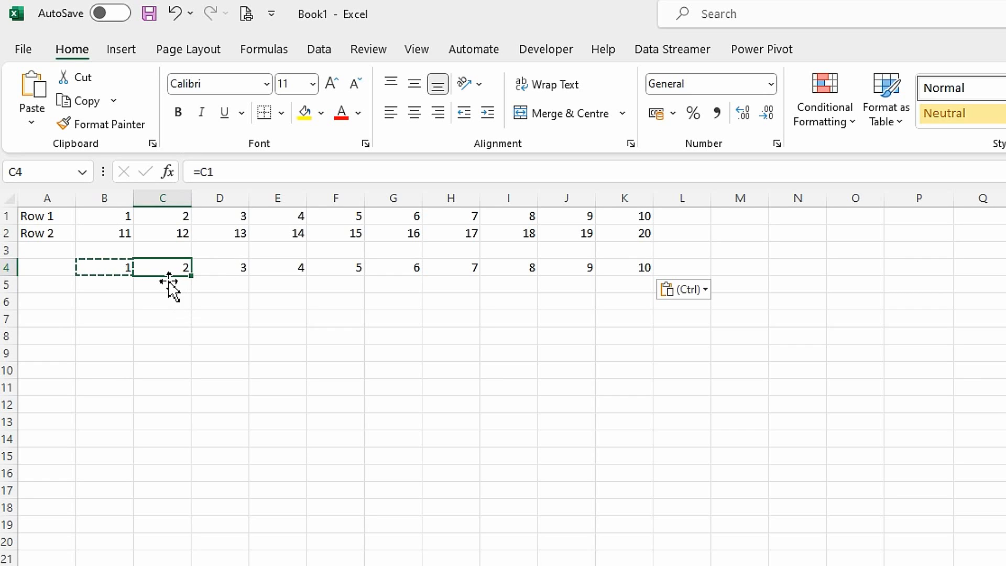
{"action": "left_click", "coordinate": [223, 271]}
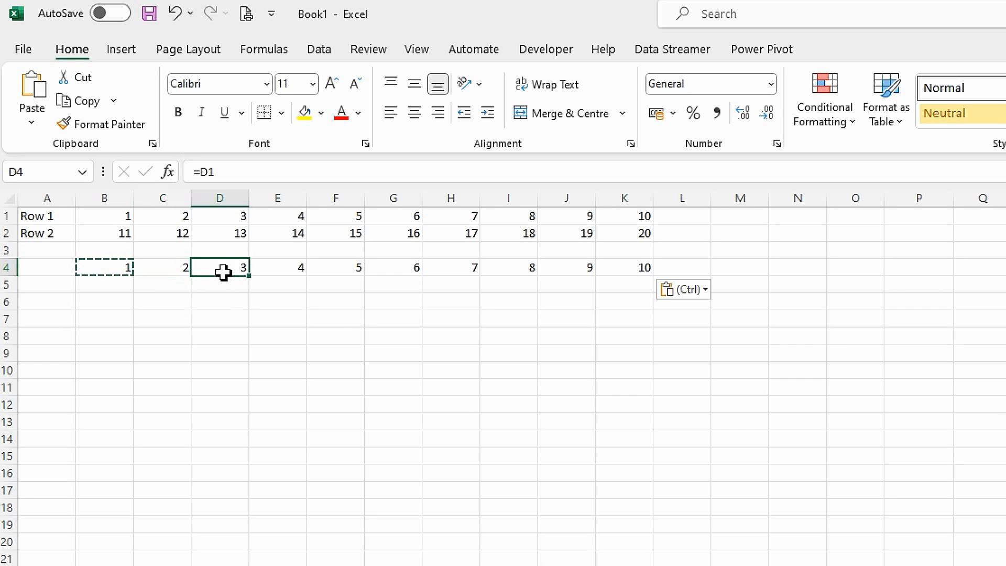
{"action": "left_click", "coordinate": [285, 271]}
{"action": "left_click_drag", "start_coordinate": [128, 270], "coordinate": [654, 292]}
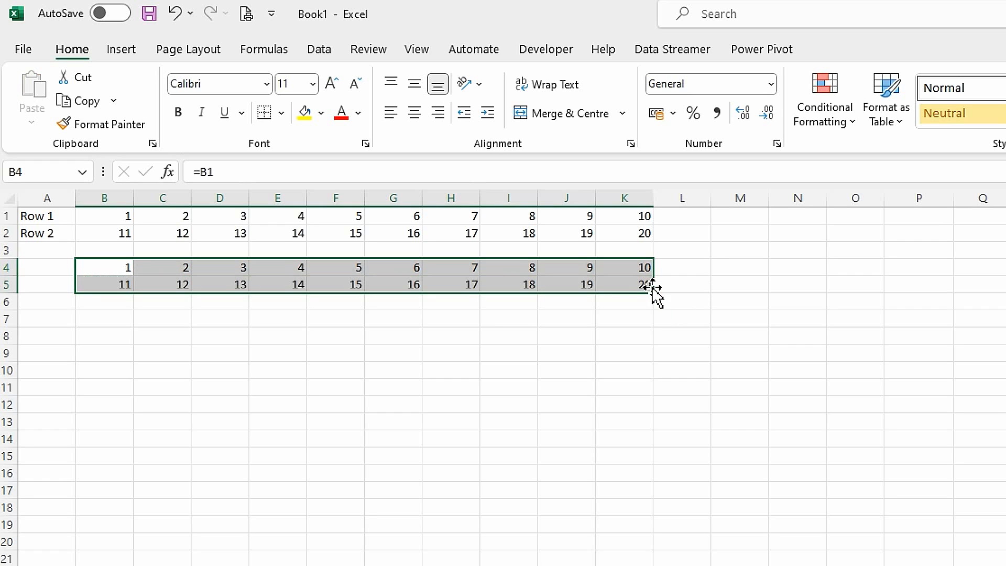
{"action": "left_click", "coordinate": [112, 286]}
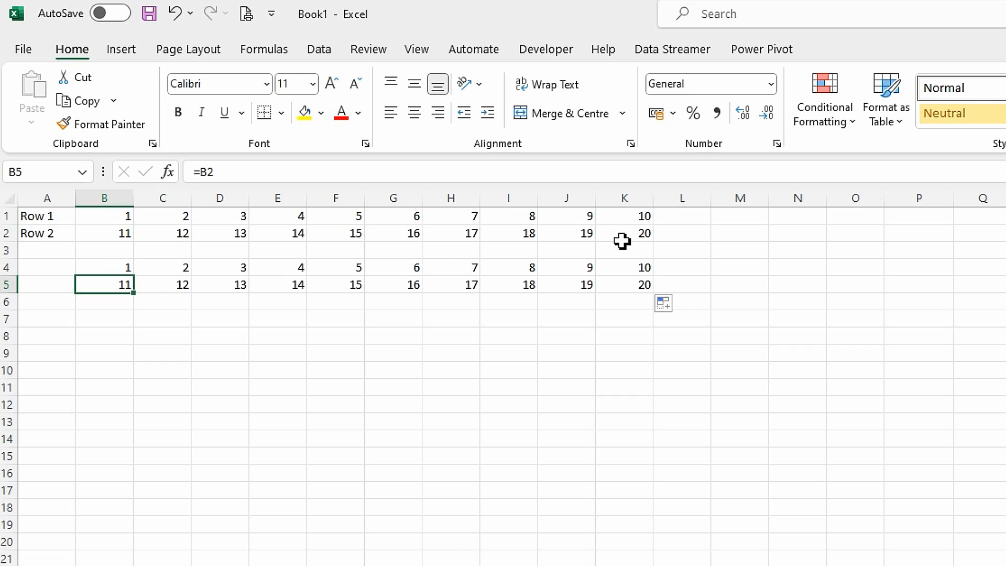
Enter =SUM(B4:K4) in cell L4 to total the fourth row.
{"action": "left_click", "coordinate": [682, 270]}
{"action": "type", "text": "=sum"}
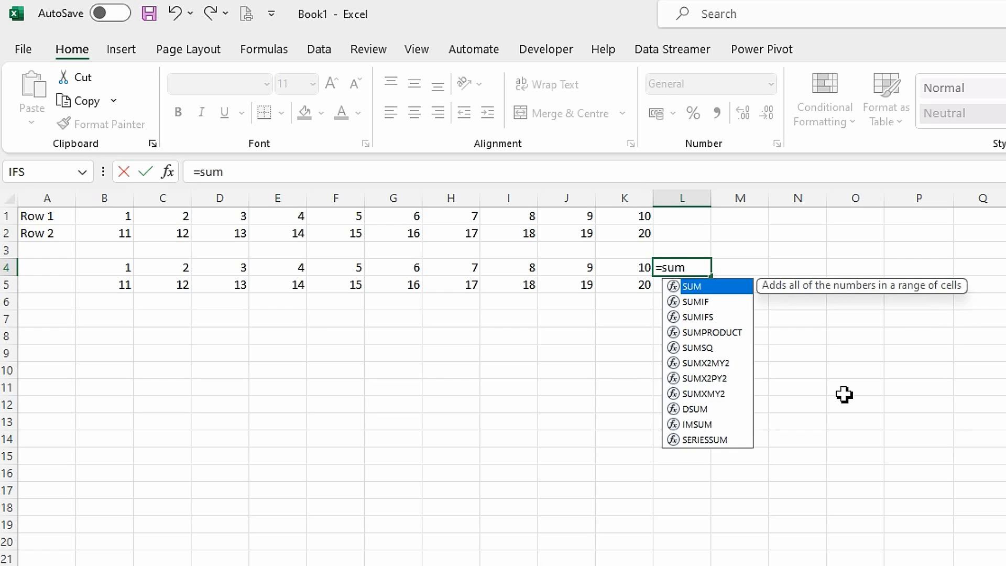
{"action": "key", "text": "Tab"}
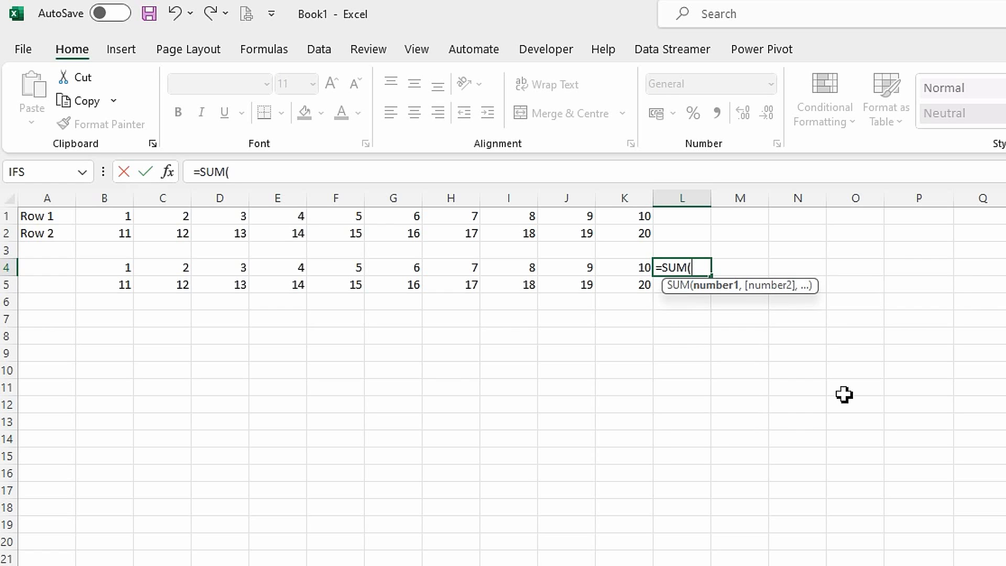
{"action": "left_click_drag", "start_coordinate": [119, 269], "coordinate": [615, 268]}
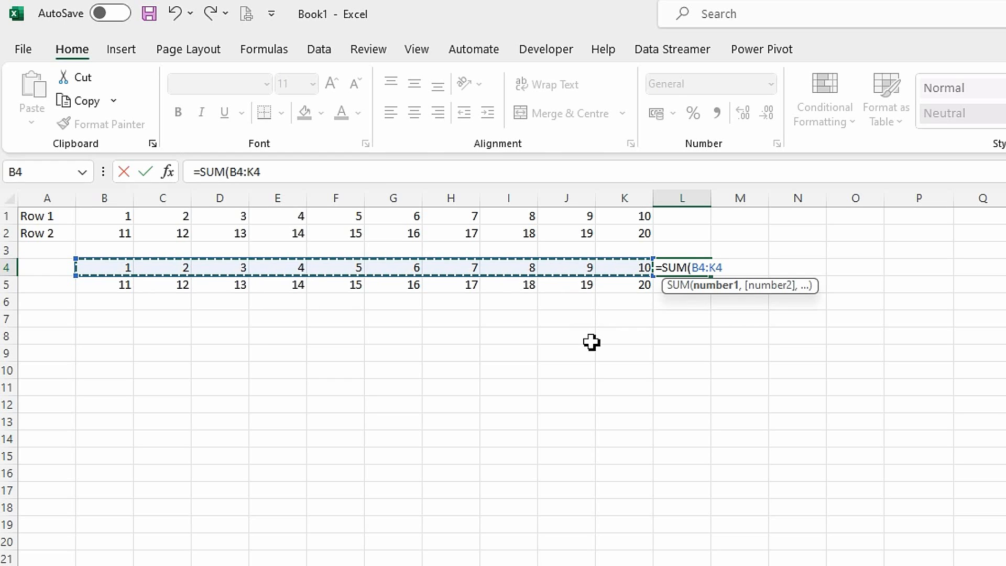
{"action": "type", "text": ")"}
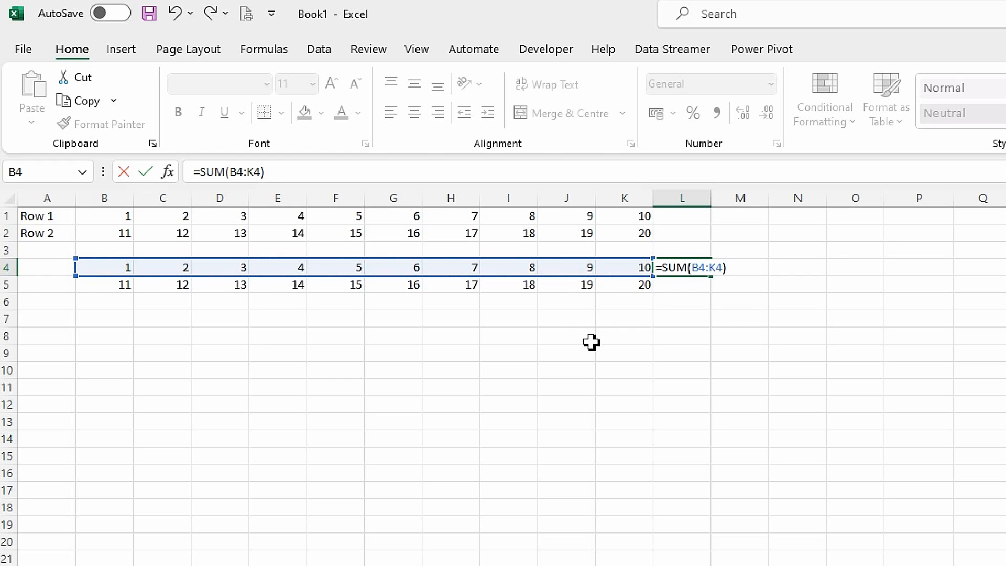
{"action": "key", "text": "Return"}
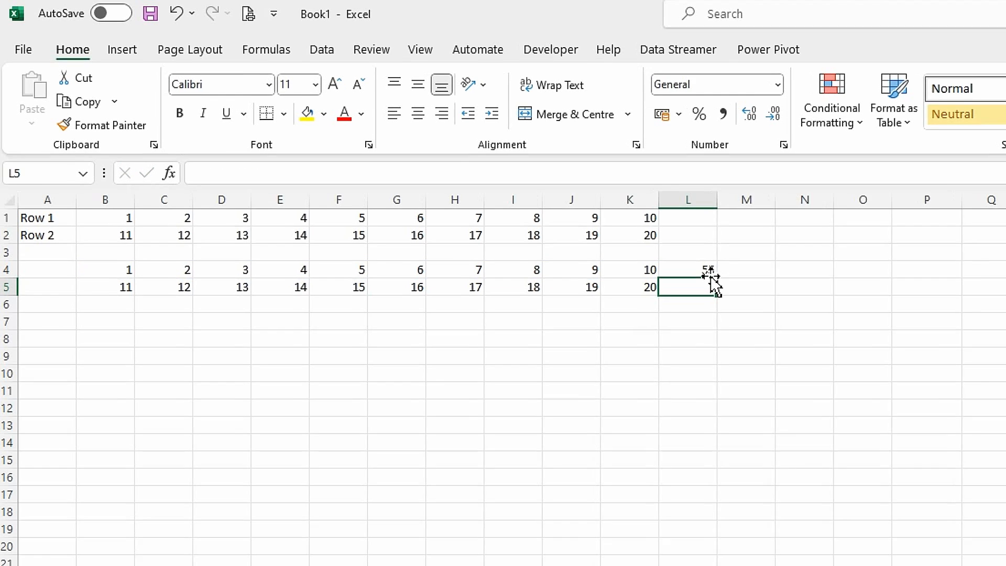
Copy the L4 total formula down to L5, and check which ranges the two formulas reference.
{"action": "left_click", "coordinate": [708, 274]}
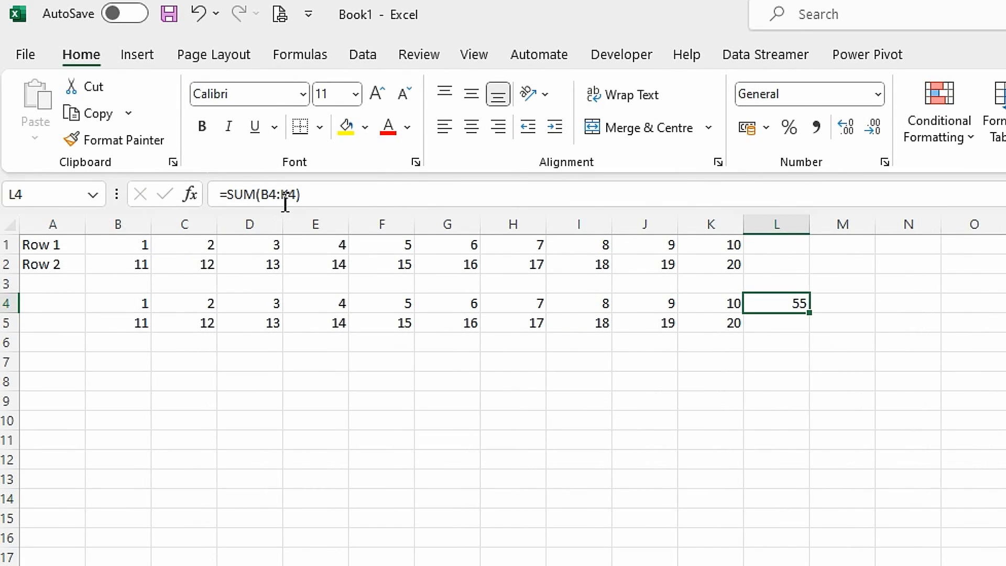
{"action": "left_click", "coordinate": [280, 202]}
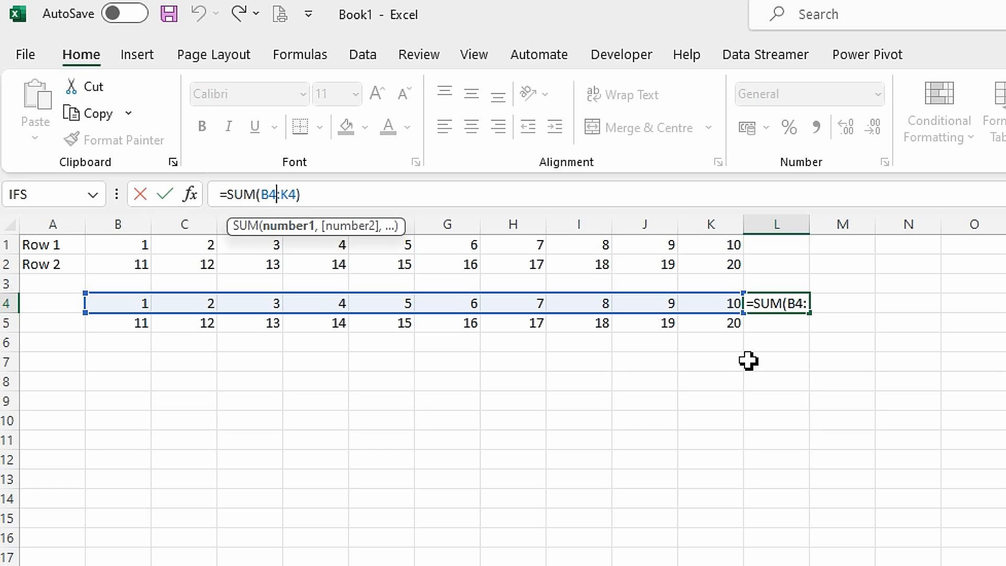
{"action": "key", "text": "ctrl+Return"}
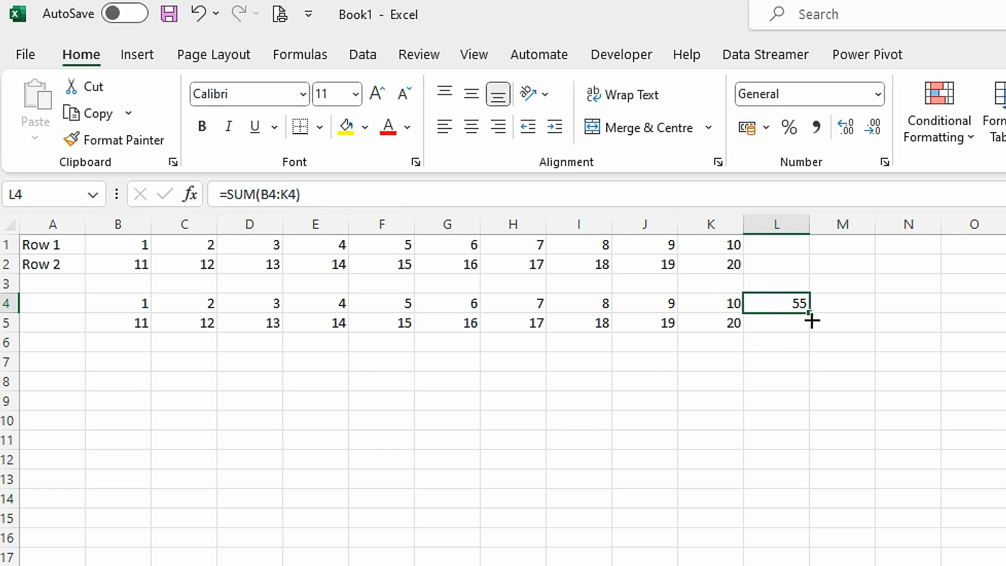
{"action": "left_click_drag", "start_coordinate": [811, 320], "coordinate": [813, 331]}
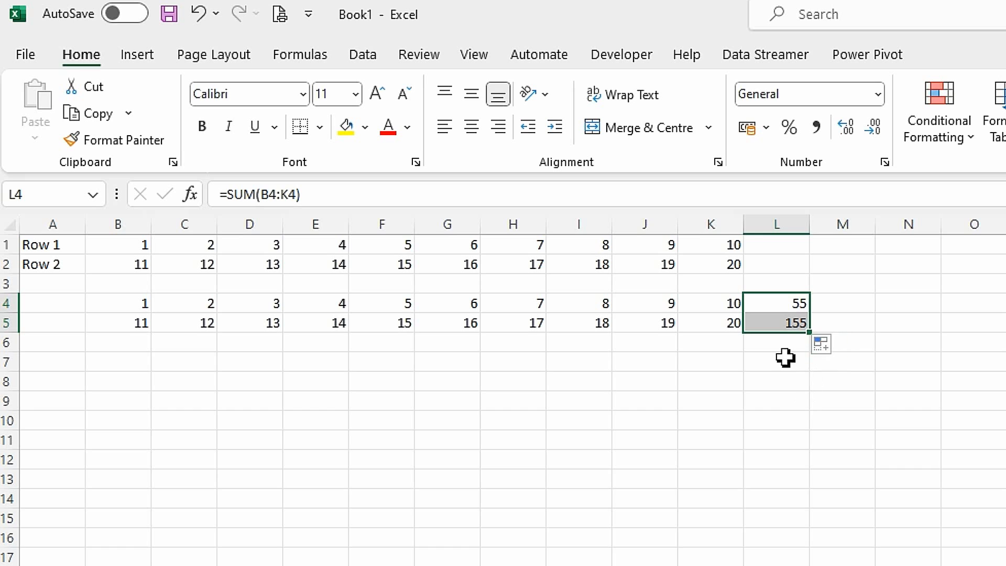
{"action": "left_click", "coordinate": [786, 322]}
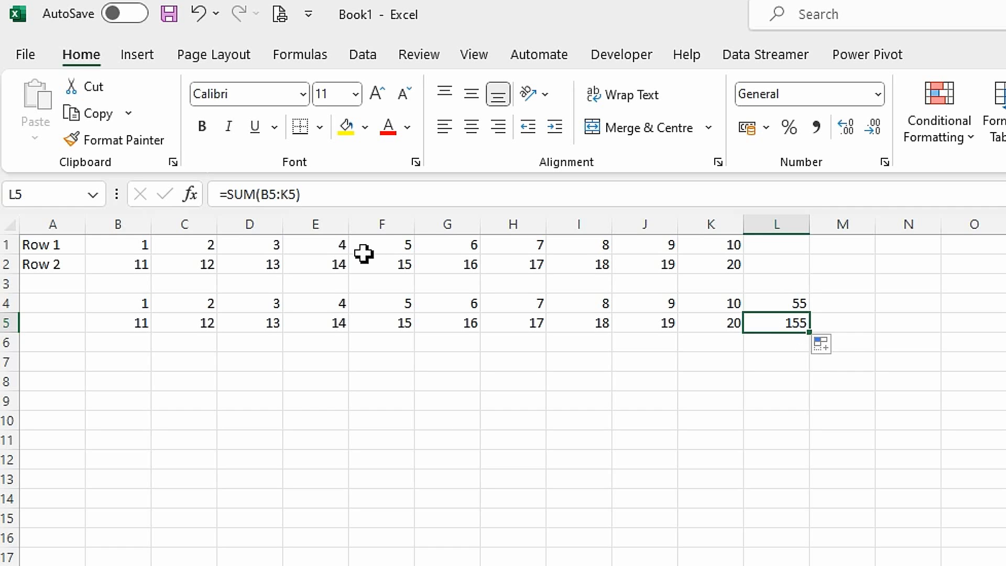
{"action": "left_click", "coordinate": [282, 195]}
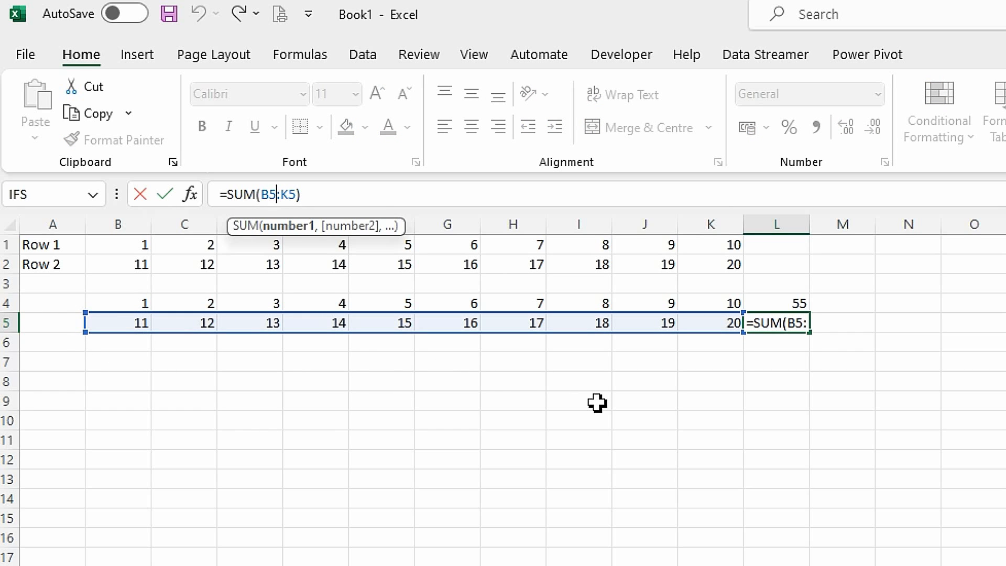
{"action": "key", "text": "ctrl+Return"}
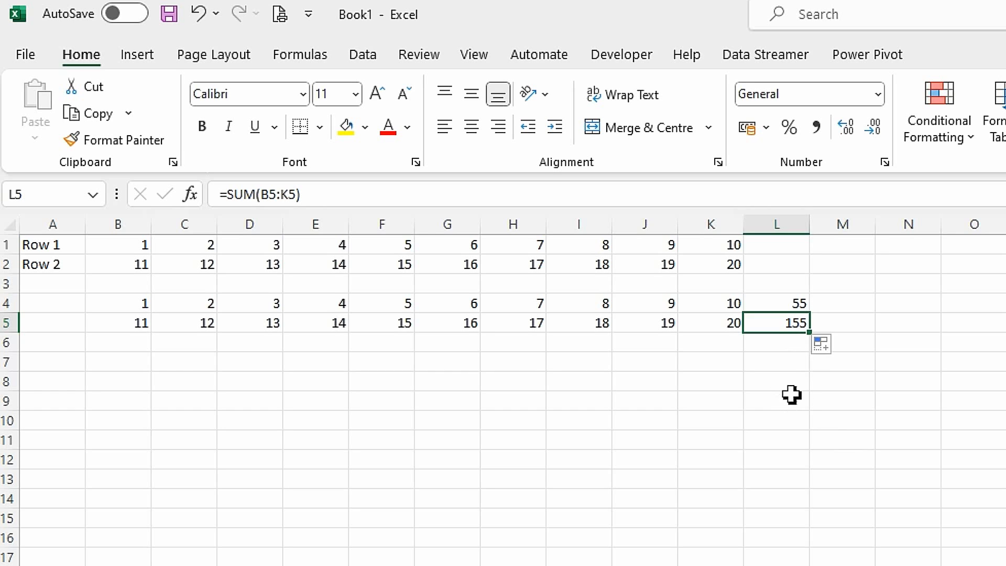
Enter =SUM(L4:L5) in cell L6 to add up the two row totals.
{"action": "left_click", "coordinate": [781, 344]}
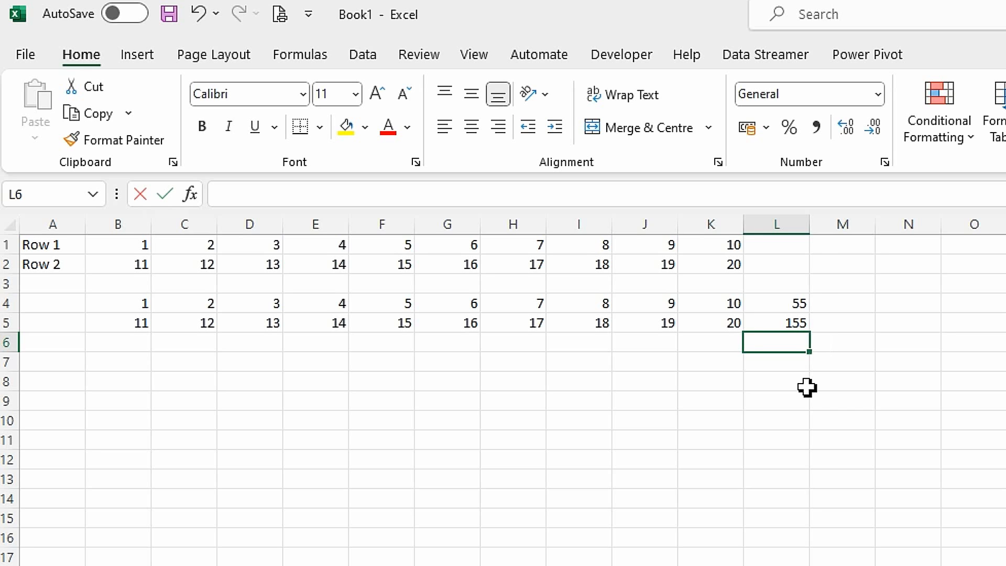
{"action": "type", "text": "=sum"}
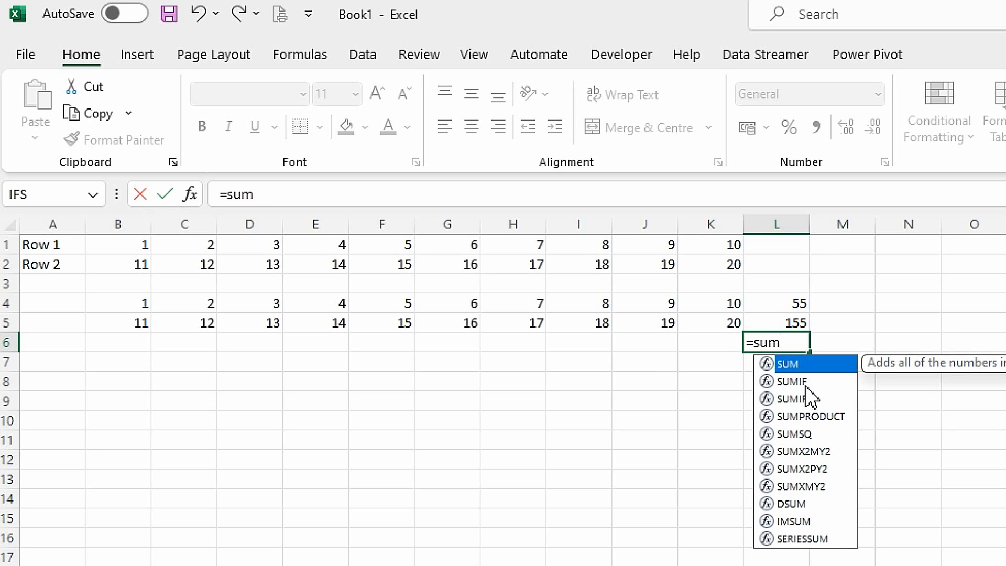
{"action": "key", "text": "Tab"}
{"action": "left_click_drag", "start_coordinate": [775, 304], "coordinate": [788, 320]}
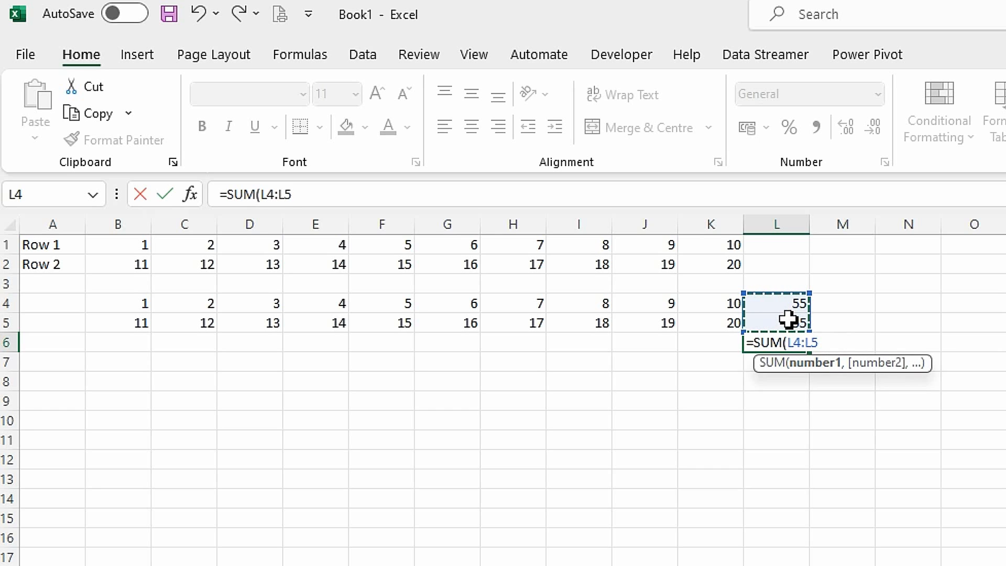
{"action": "type", "text": ")"}
{"action": "key", "text": "Return"}
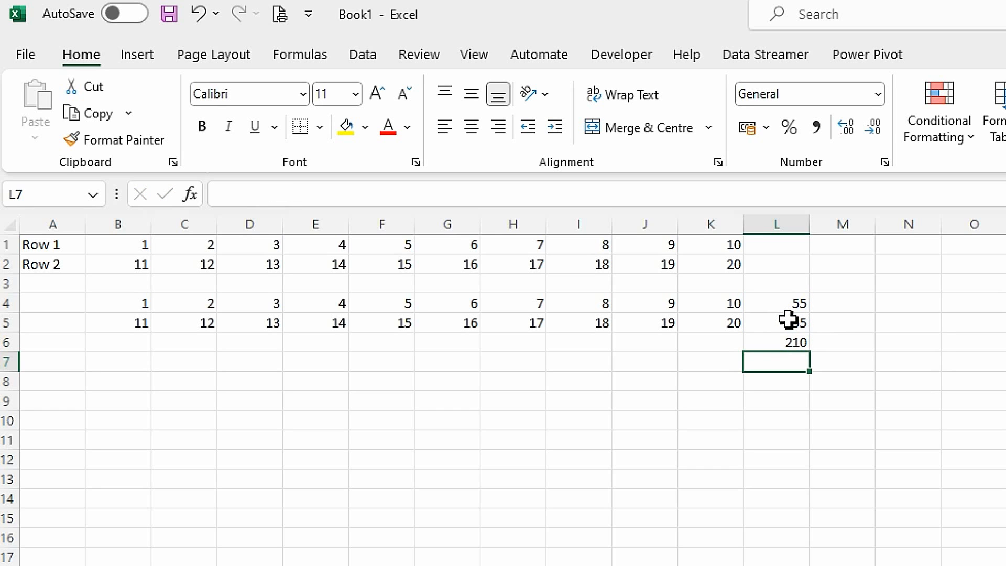
{"action": "left_click", "coordinate": [796, 343]}
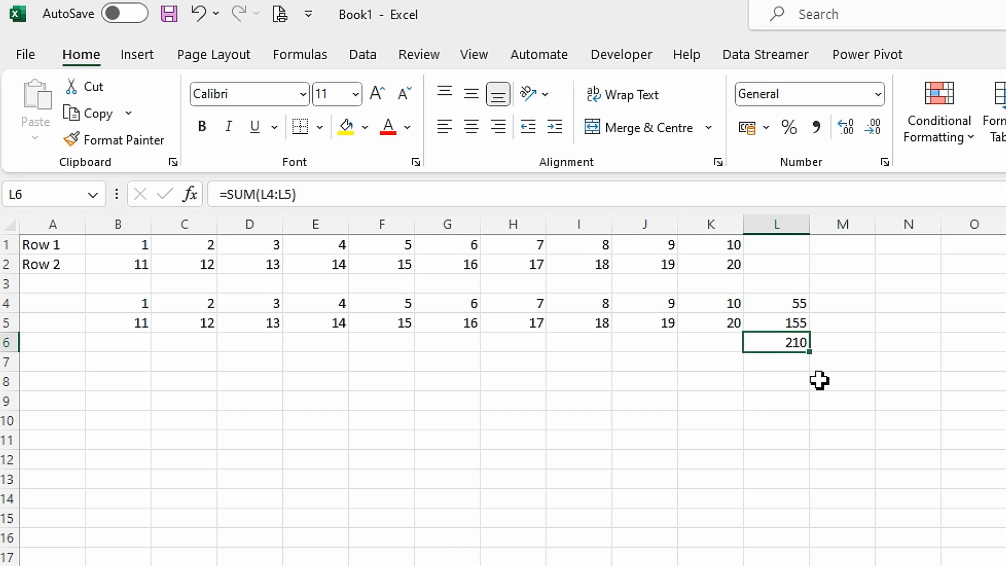
Label the columns by entering Total in cell L3 and % in cell M3.
{"action": "left_click", "coordinate": [845, 308]}
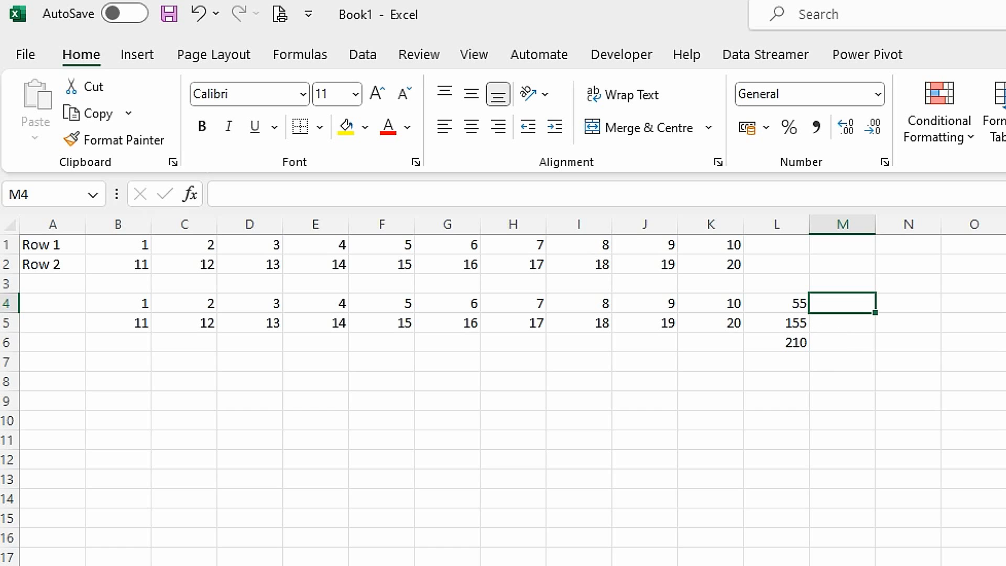
{"action": "left_click", "coordinate": [780, 287]}
{"action": "type", "text": "Total"}
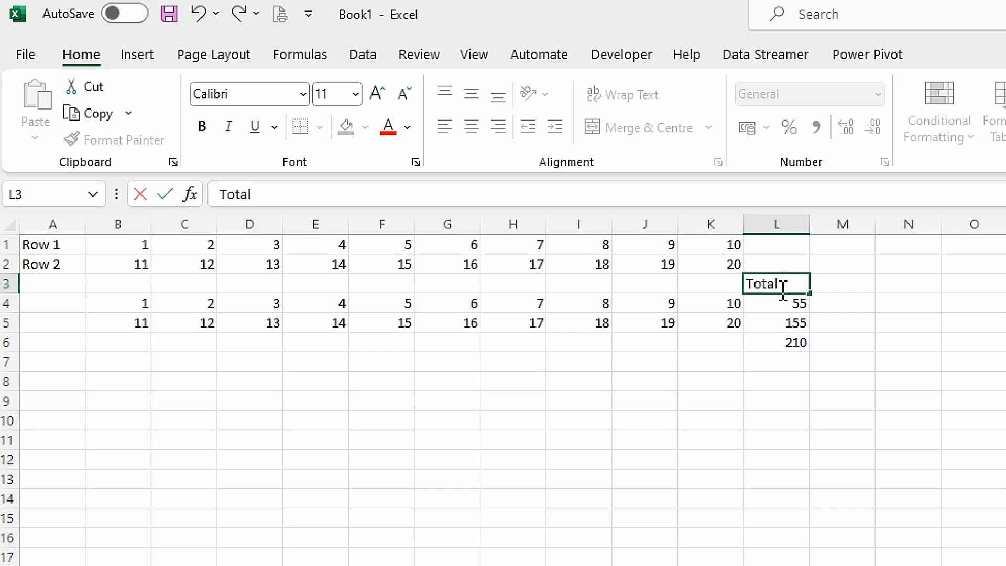
{"action": "key", "text": "Tab"}
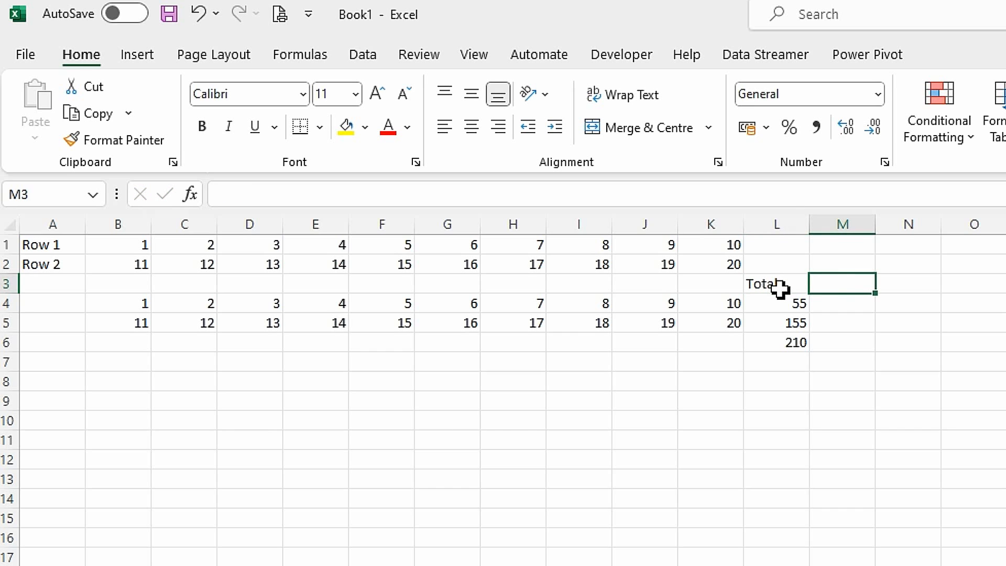
{"action": "type", "text": "%"}
{"action": "key", "text": "Tab"}
Enter =L4/L6 in cell M4 and format the result as a percentage.
{"action": "left_click", "coordinate": [845, 308]}
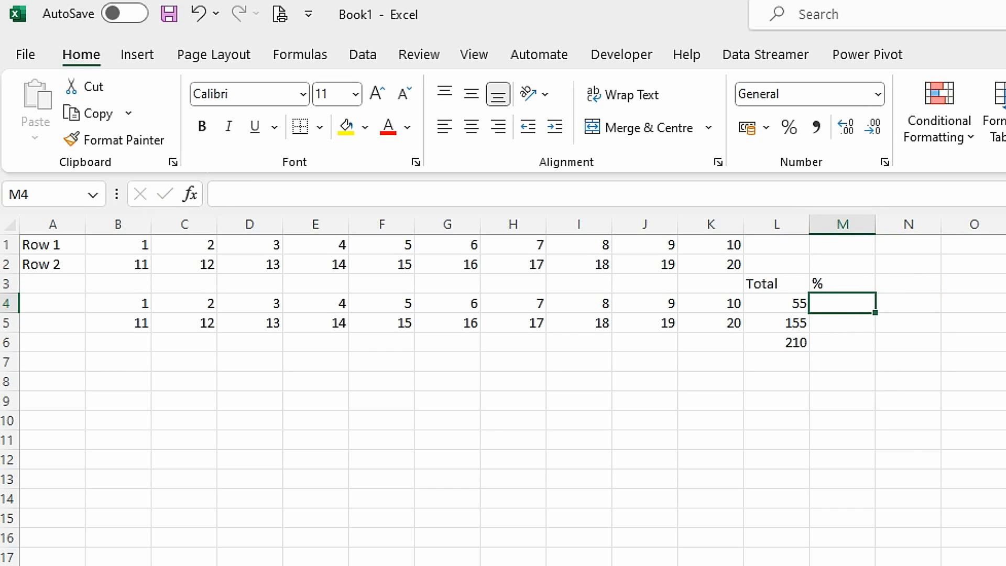
{"action": "type", "text": "="}
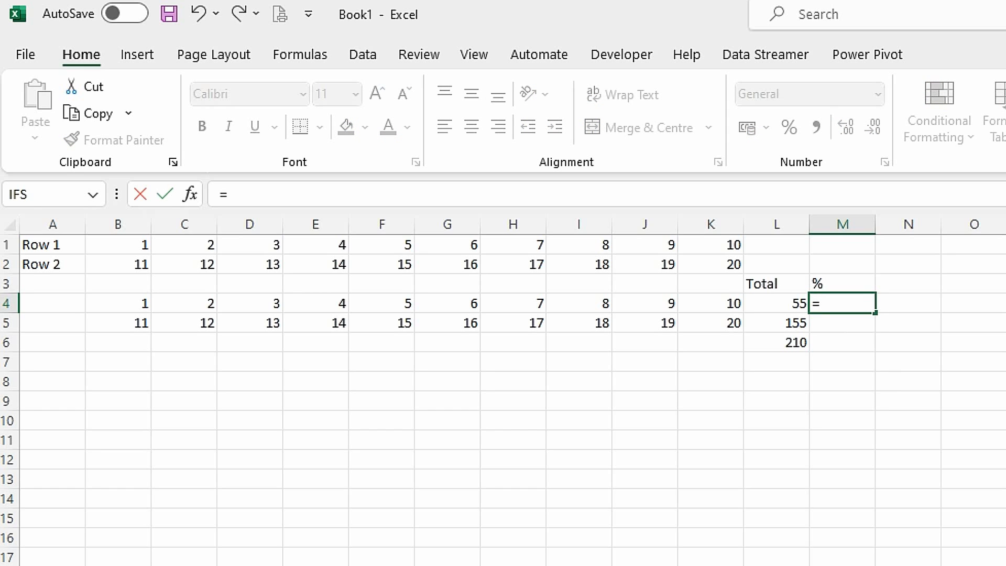
{"action": "left_click", "coordinate": [784, 306]}
{"action": "type", "text": "/"}
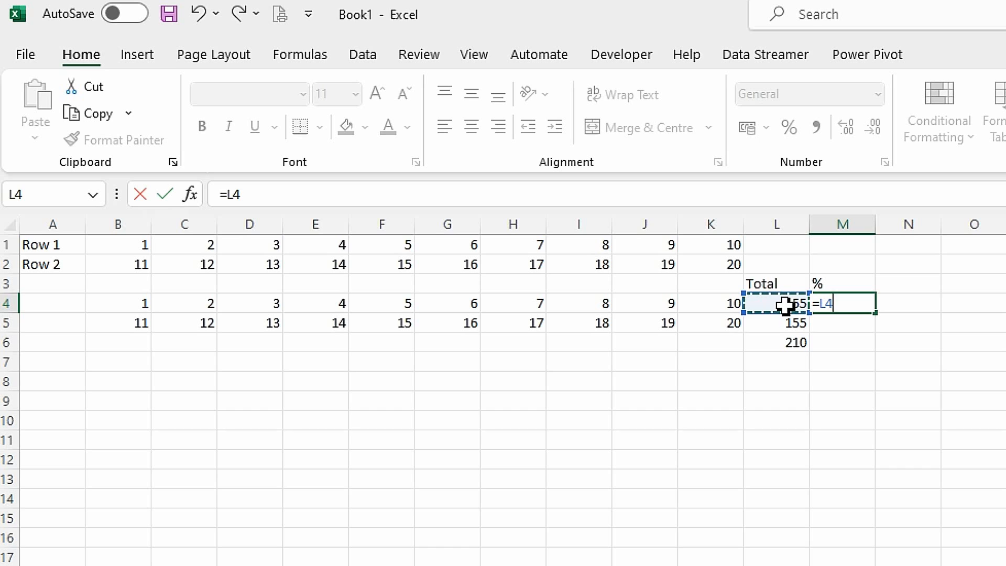
{"action": "left_click", "coordinate": [791, 345]}
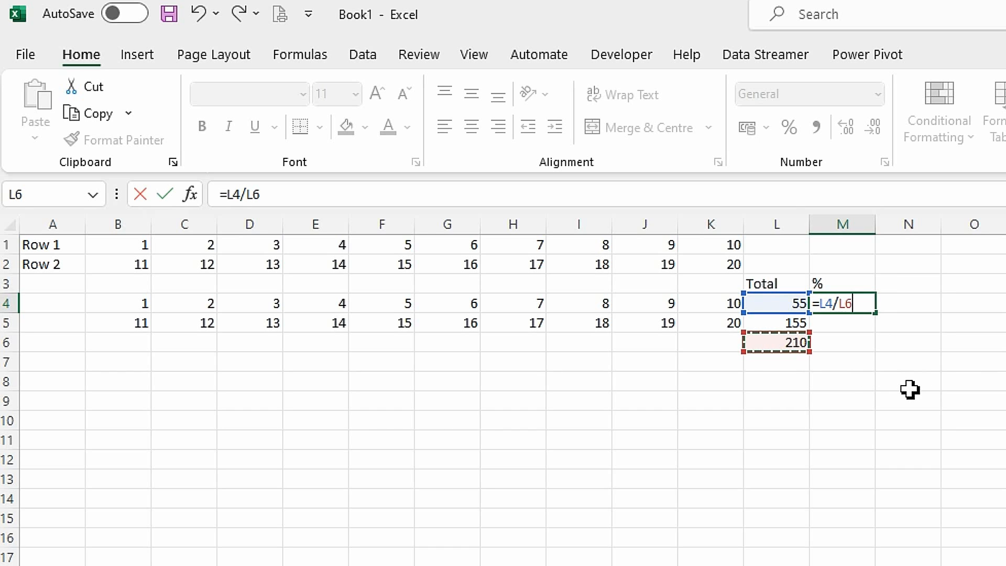
{"action": "key", "text": "Return"}
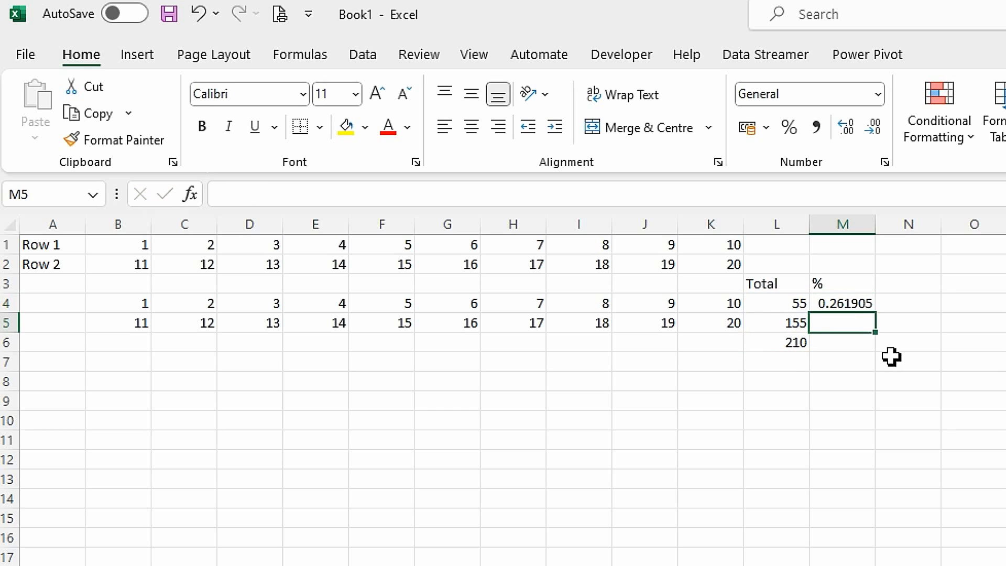
{"action": "left_click", "coordinate": [842, 302]}
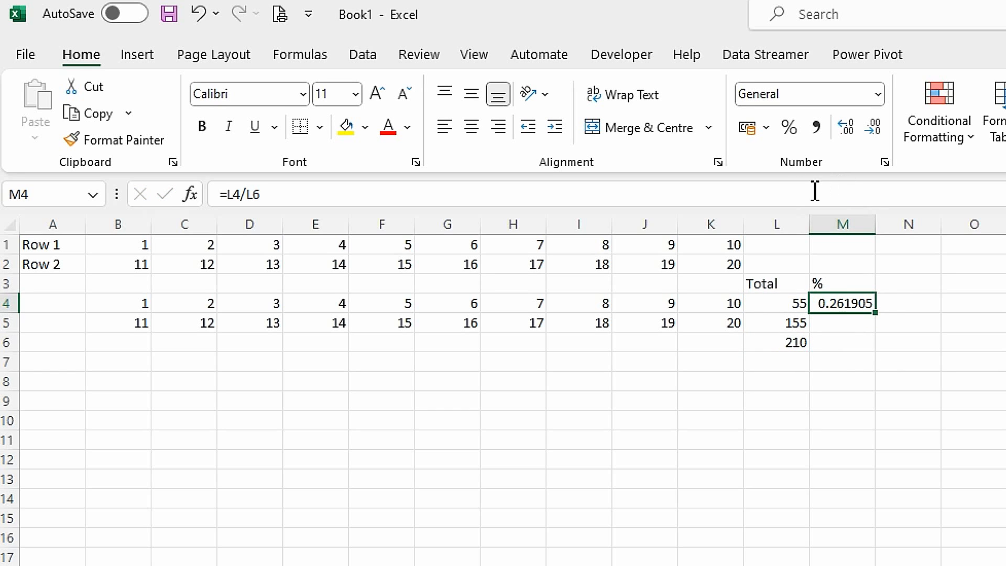
{"action": "left_click", "coordinate": [789, 127]}
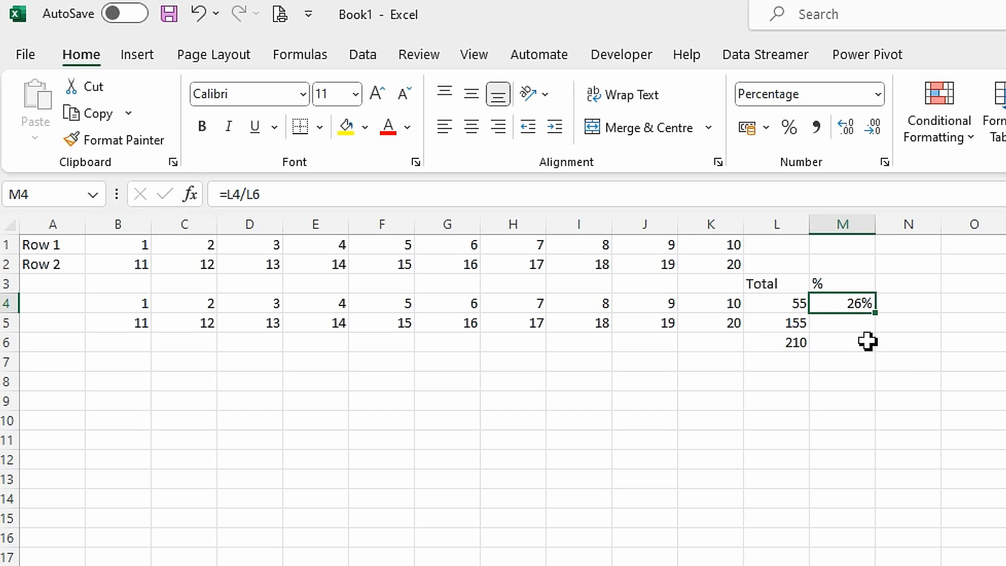
Try copying the M4 percentage formula down to M5, and check the cell references in both formulas.
{"action": "left_click_drag", "start_coordinate": [874, 325], "coordinate": [835, 373]}
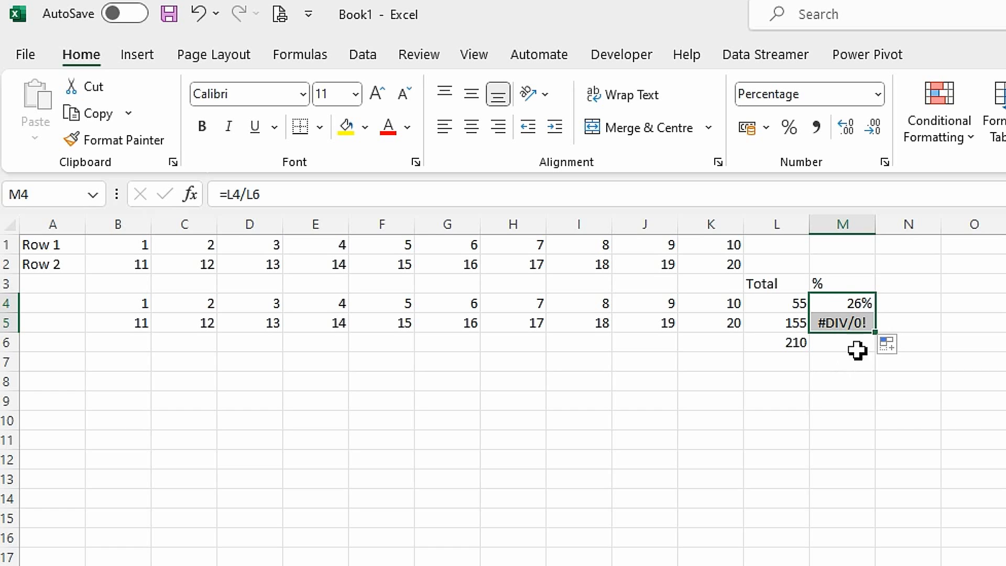
{"action": "left_click", "coordinate": [847, 304]}
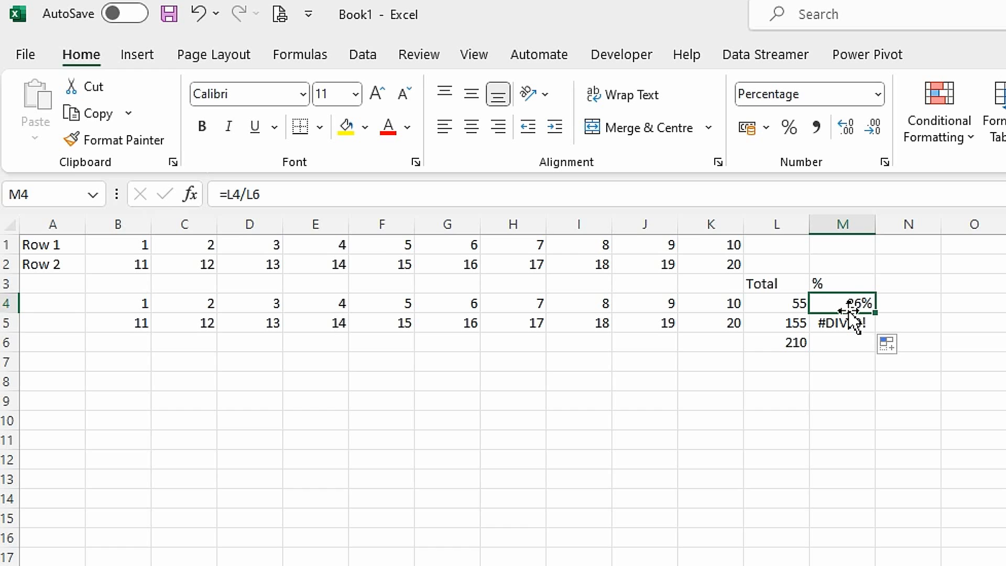
{"action": "left_click", "coordinate": [255, 196]}
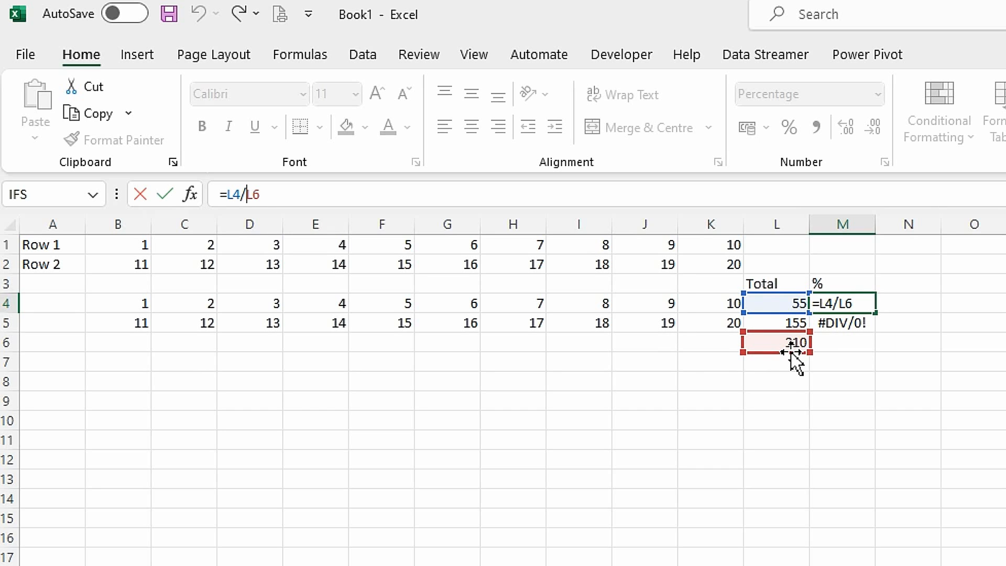
{"action": "key", "text": "Escape"}
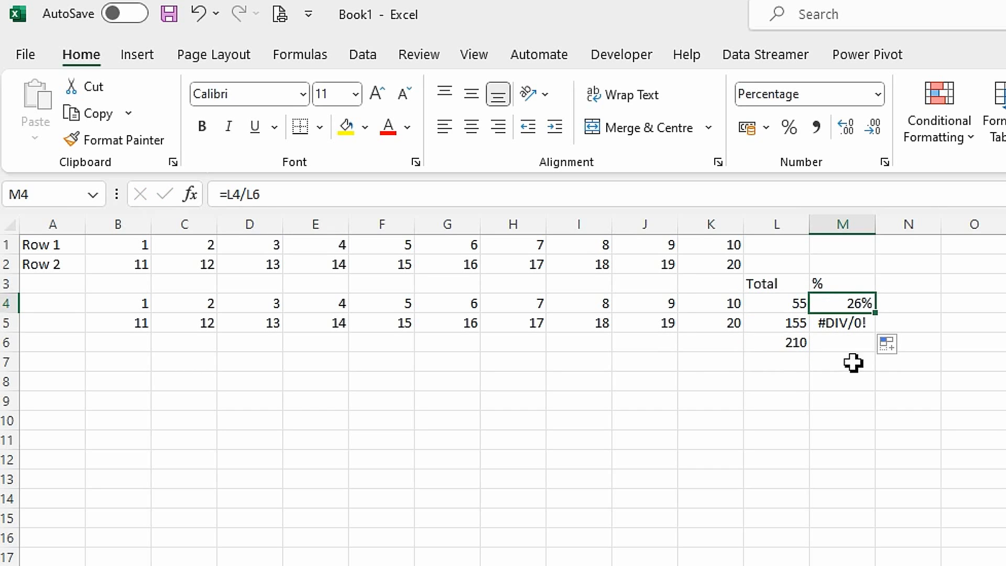
{"action": "left_click", "coordinate": [849, 325]}
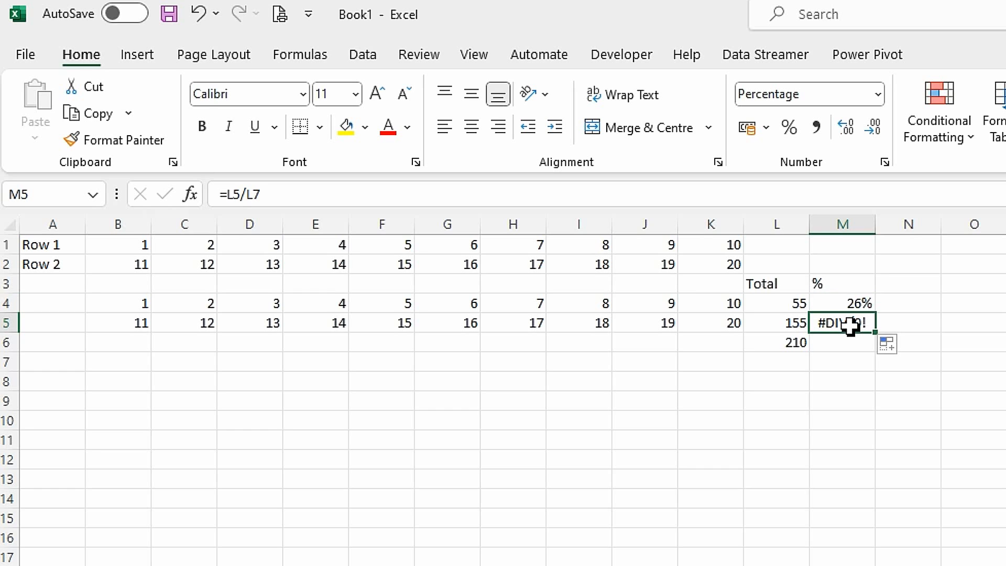
{"action": "left_click", "coordinate": [245, 196]}
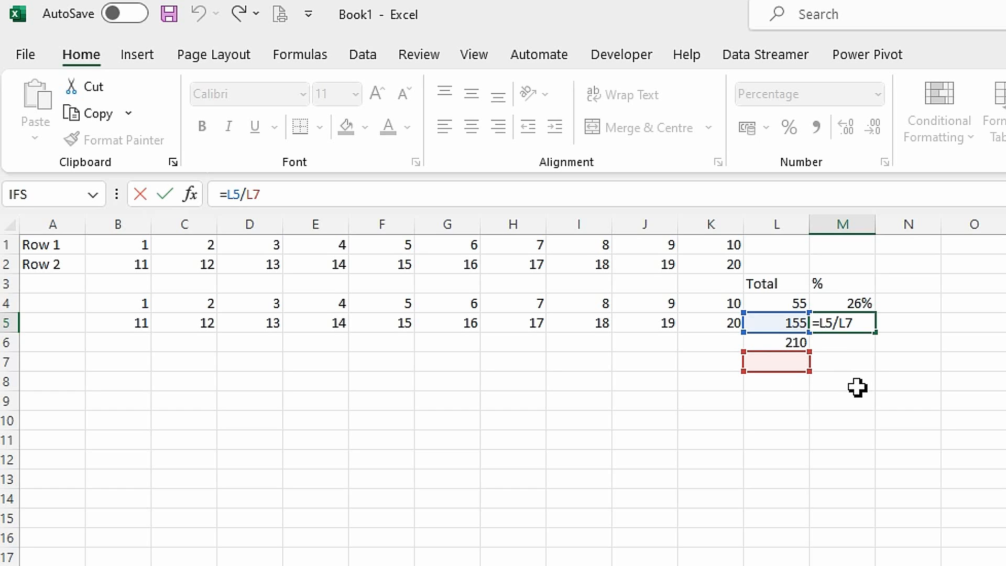
{"action": "key", "text": "ctrl+Return"}
Make the divisor in M4 an absolute reference so the formula reads =L4/$L$6.
{"action": "left_click", "coordinate": [854, 305]}
{"action": "left_click", "coordinate": [249, 201]}
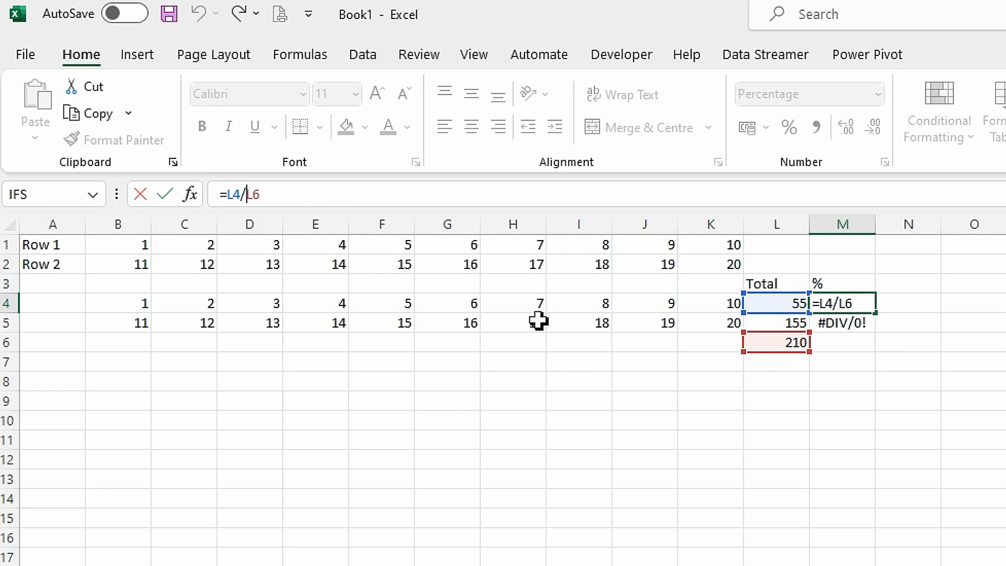
{"action": "type", "text": "$"}
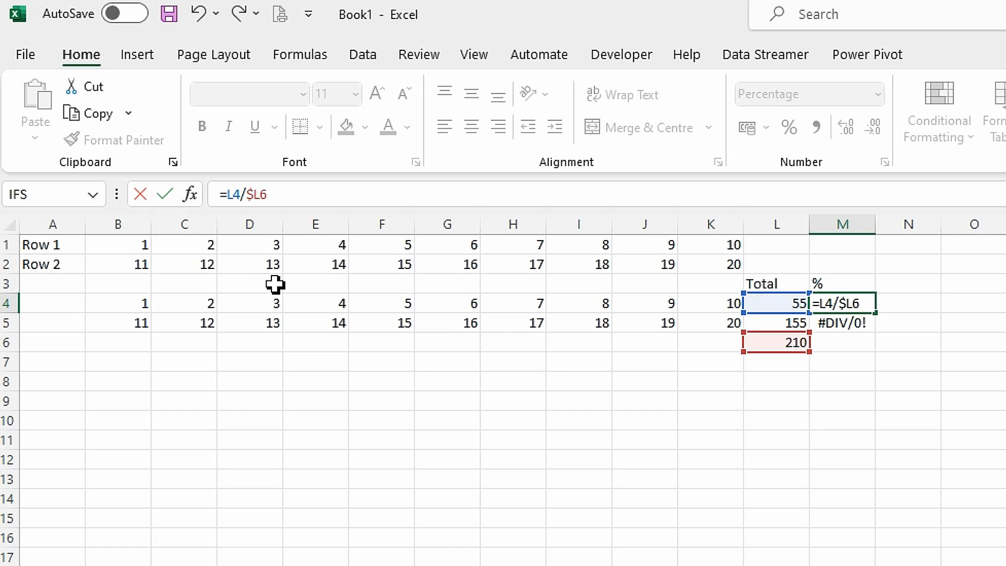
{"action": "key", "text": "Right"}
{"action": "type", "text": "$"}
{"action": "key", "text": "Return"}
Fill the M4 percentage formula down through M5 and M6, and select M5 to check its references.
{"action": "left_click", "coordinate": [847, 302]}
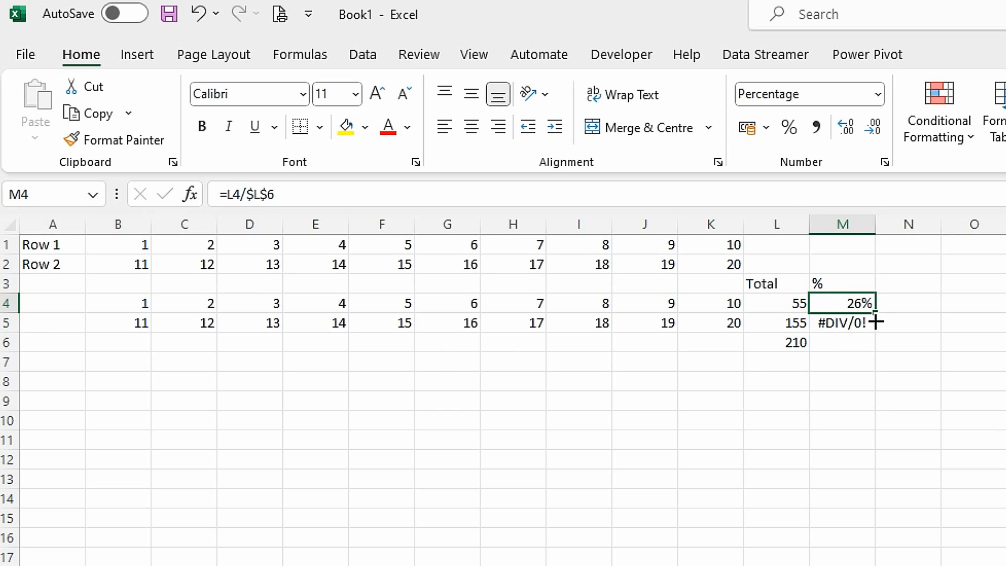
{"action": "left_click_drag", "start_coordinate": [876, 315], "coordinate": [876, 327]}
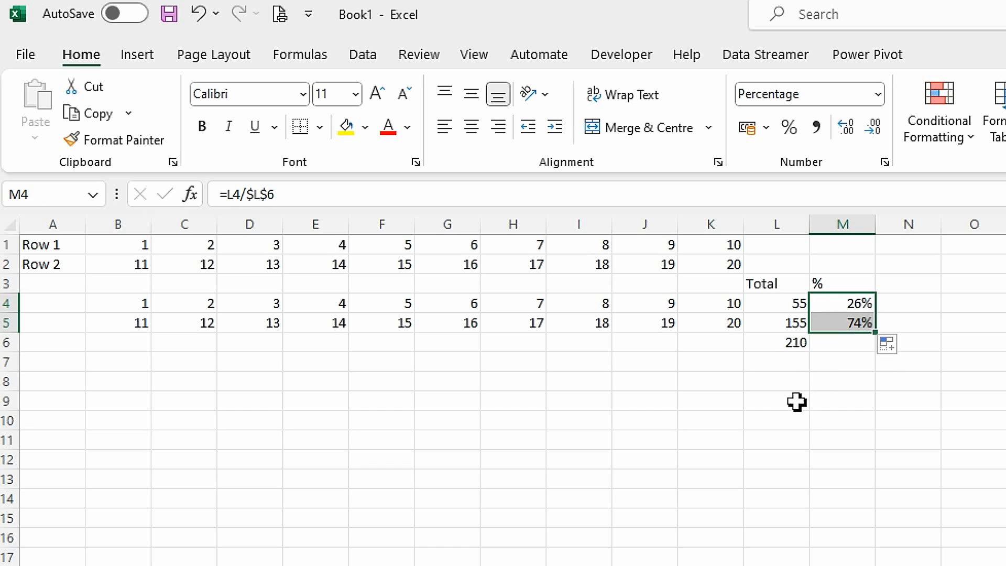
{"action": "left_click", "coordinate": [860, 325]}
{"action": "left_click_drag", "start_coordinate": [878, 343], "coordinate": [879, 347]}
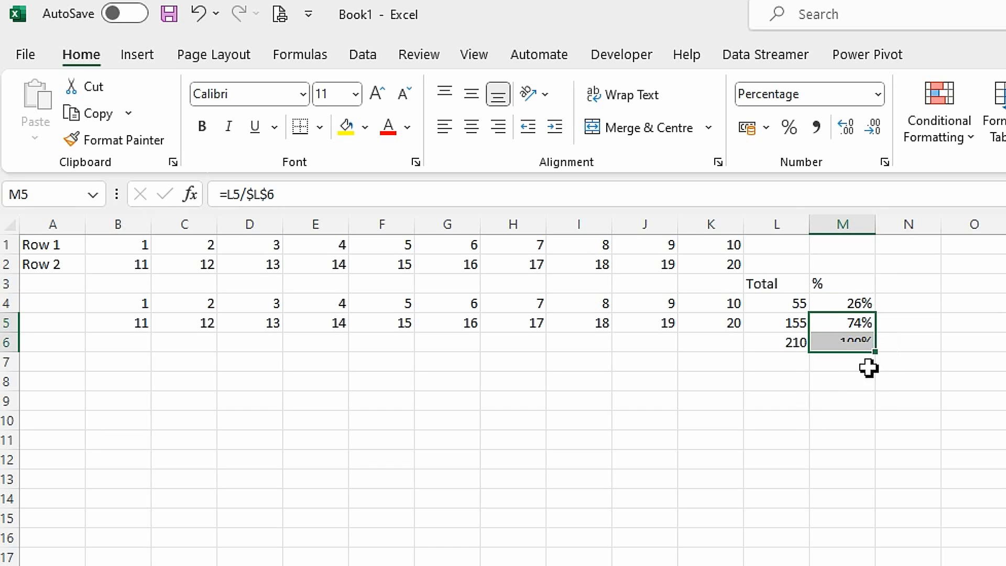
{"action": "left_click", "coordinate": [961, 311]}
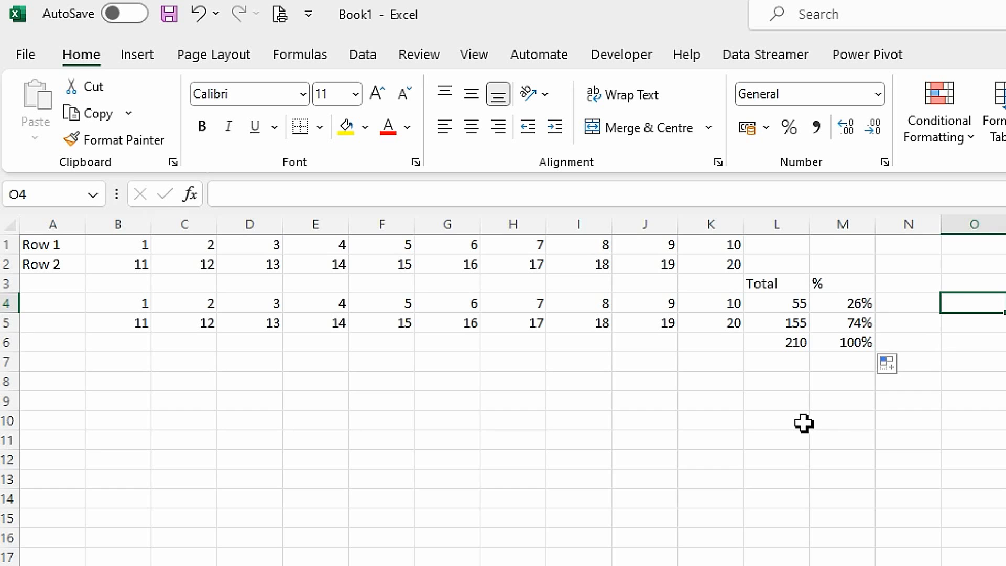
{"action": "left_click", "coordinate": [853, 321]}
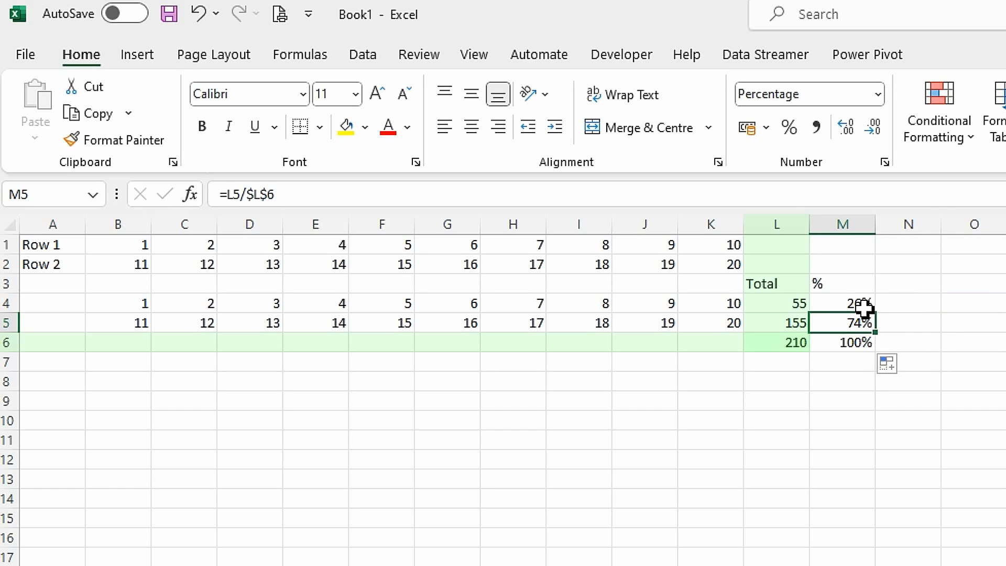
Check the cell references in the percentage formulas in M4, M5 and M6.
{"action": "left_click", "coordinate": [865, 307]}
{"action": "left_click", "coordinate": [862, 323]}
{"action": "left_click", "coordinate": [859, 342]}
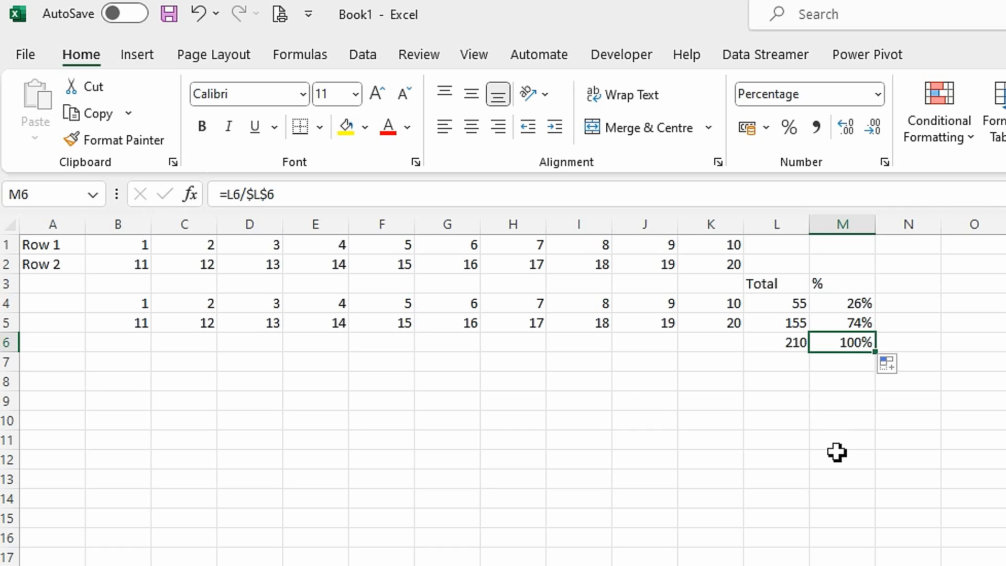
Enter =SUM(B4:B5) in B6 and fill the formula across to K6.
{"action": "left_click", "coordinate": [143, 344]}
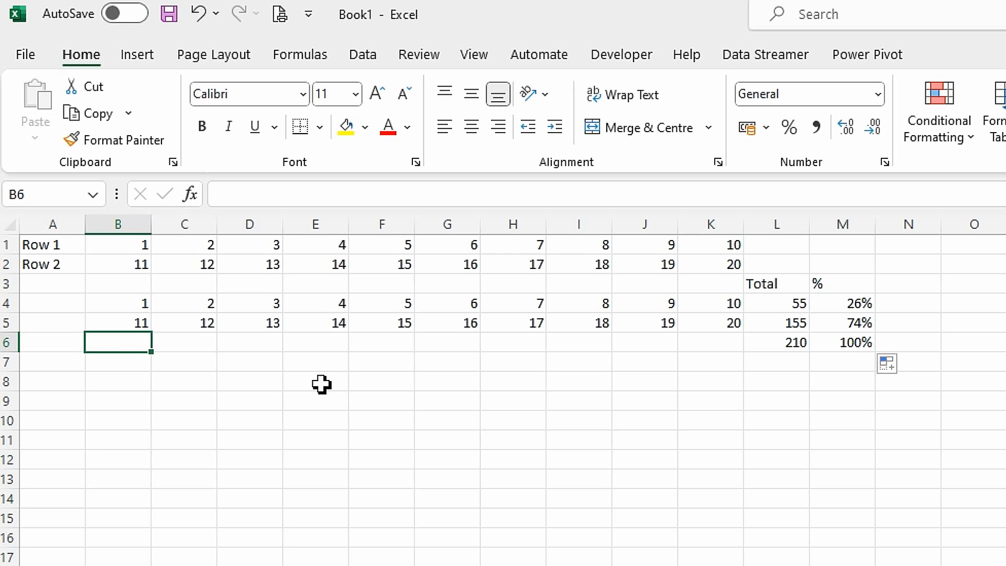
{"action": "key", "text": "alt+equal"}
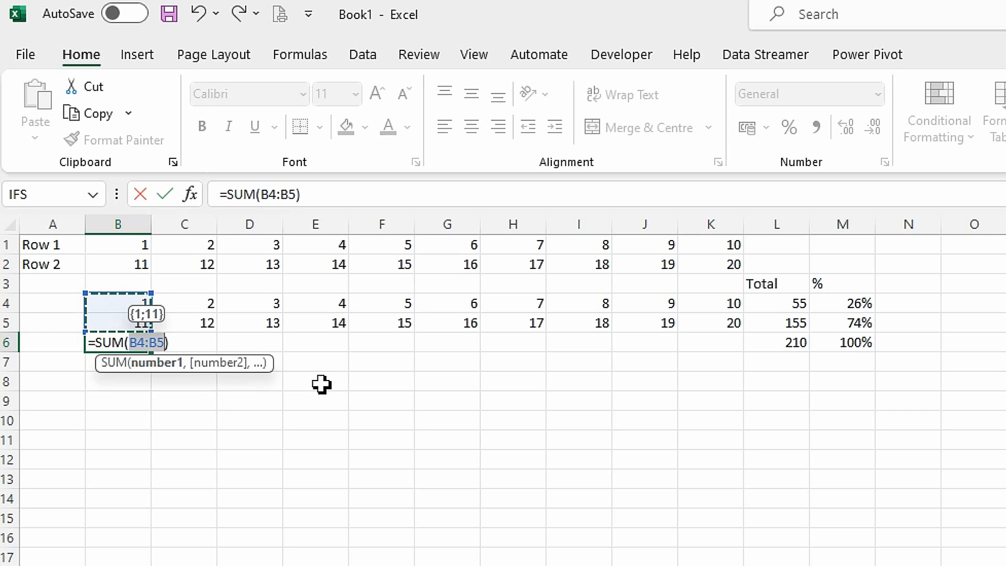
{"action": "key", "text": "Return"}
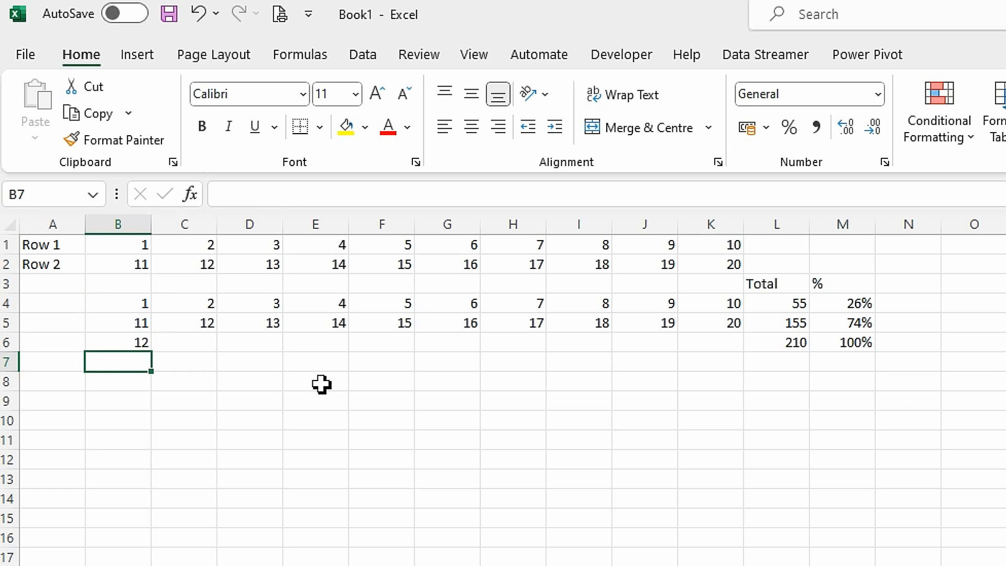
{"action": "left_click", "coordinate": [139, 345]}
{"action": "left_click_drag", "start_coordinate": [153, 355], "coordinate": [734, 359]}
{"action": "left_click", "coordinate": [561, 458]}
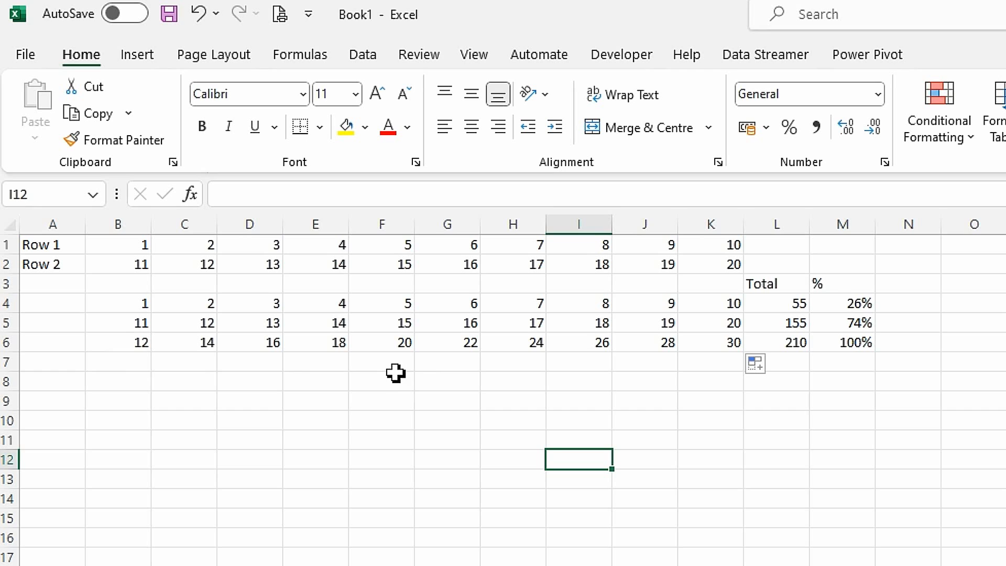
Label cell A6 as Sub Totals and autofit the width of column A.
{"action": "left_click", "coordinate": [109, 341]}
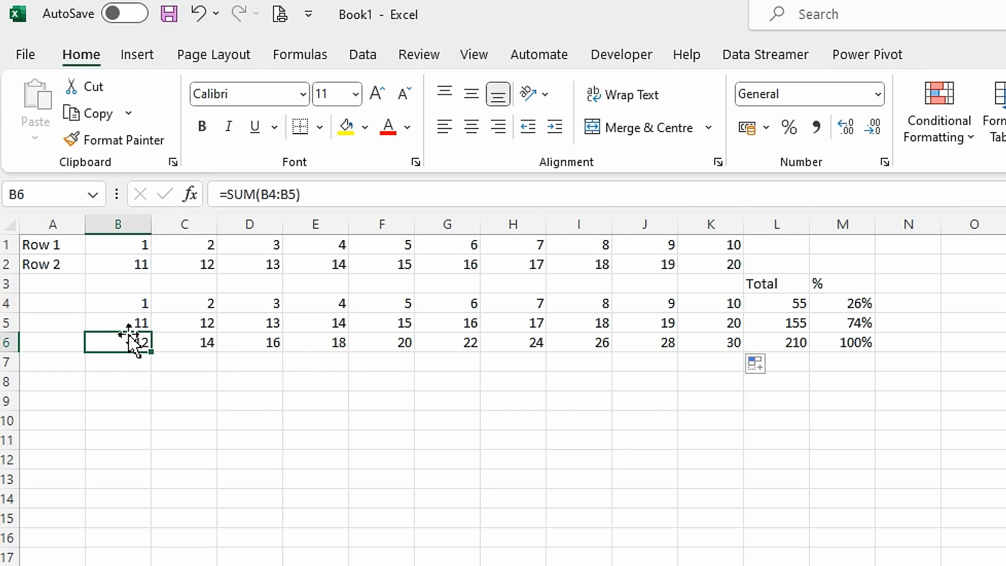
{"action": "key", "text": "Left"}
{"action": "type", "text": "T"}
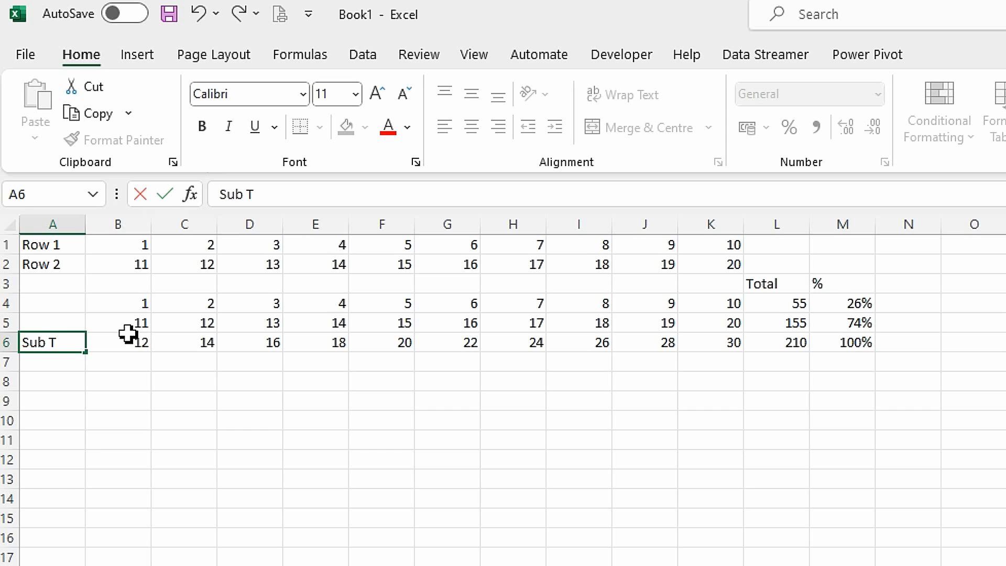
{"action": "type", "text": "ub Totals"}
{"action": "key", "text": "Return"}
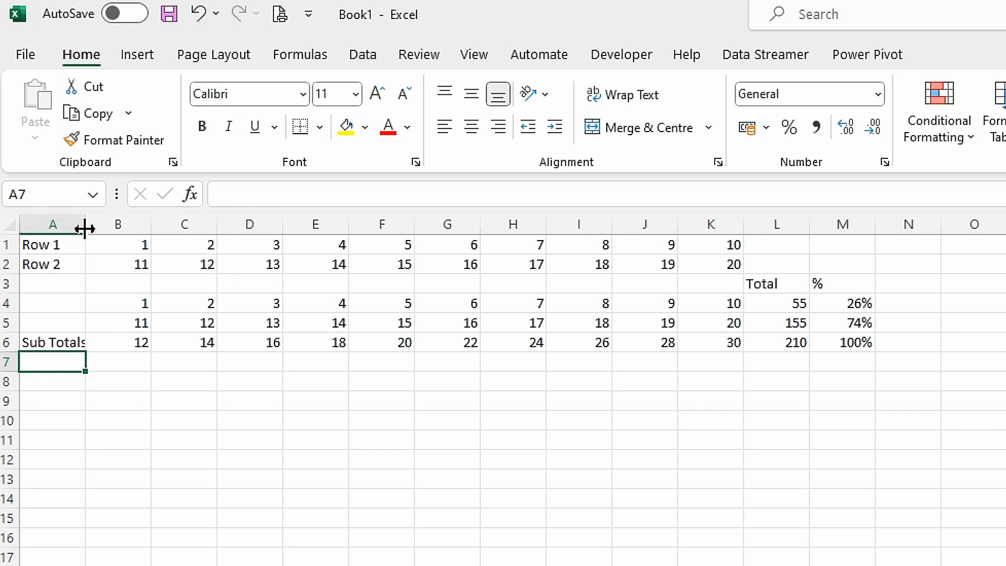
{"action": "double_click", "coordinate": [84, 228]}
Begin a formula in B7 that divides the column B subtotal by the grand total, =B6/L6.
{"action": "left_click", "coordinate": [146, 361]}
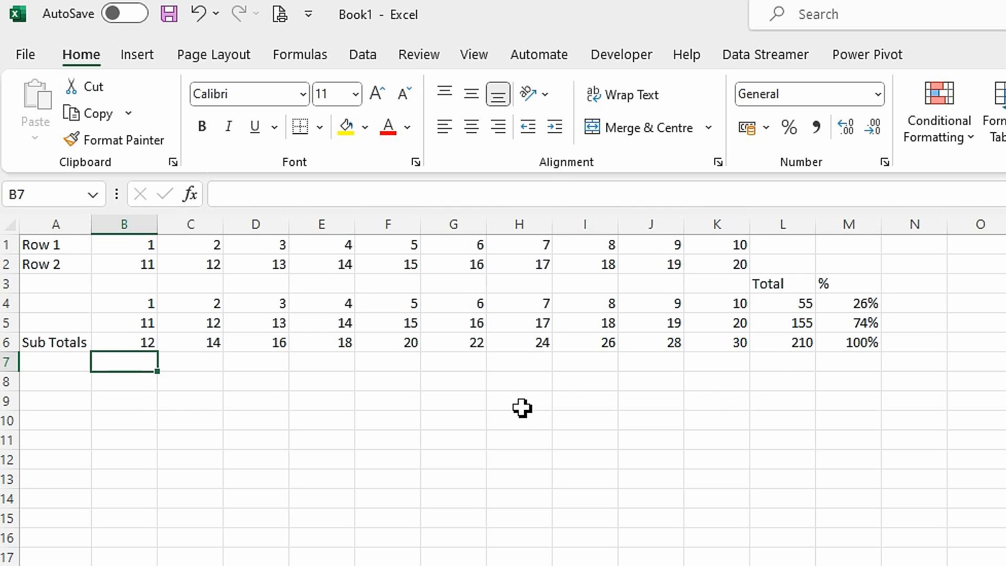
{"action": "type", "text": "="}
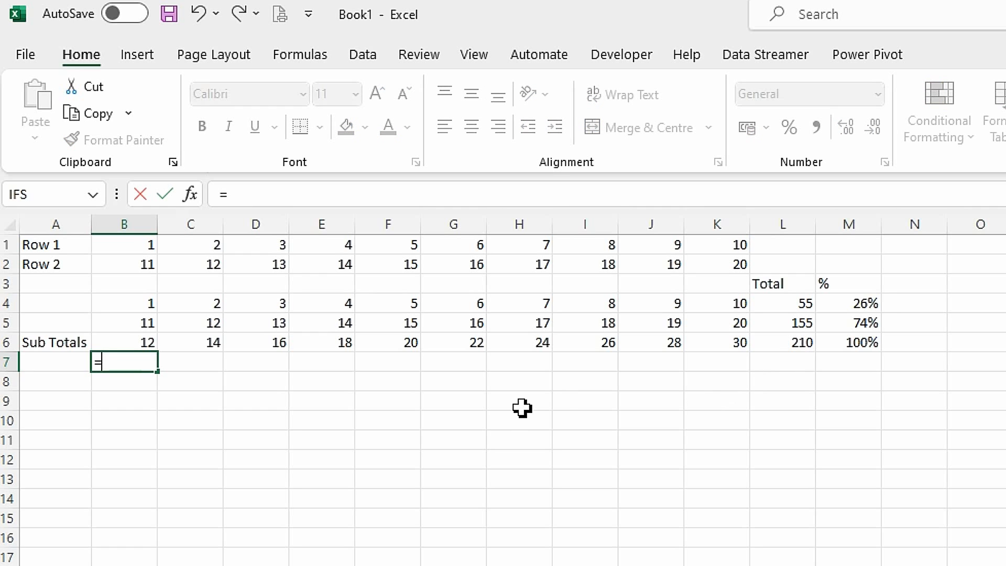
{"action": "left_click", "coordinate": [129, 343]}
{"action": "type", "text": "/"}
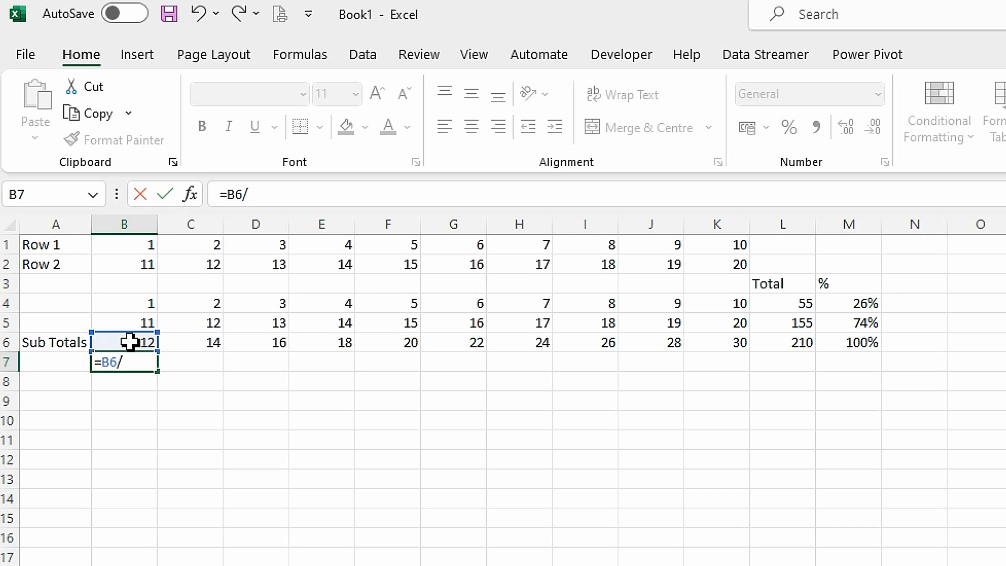
{"action": "left_click", "coordinate": [797, 344]}
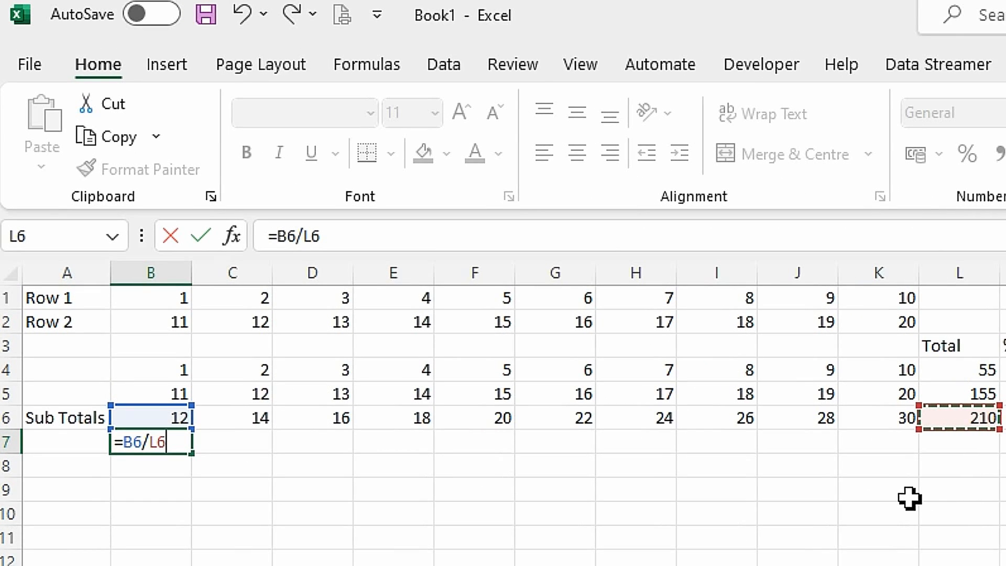
Cycle the L6 reference through its absolute and mixed forms, and enter the B7 formula as =B6/$L$6.
{"action": "key", "text": "F4"}
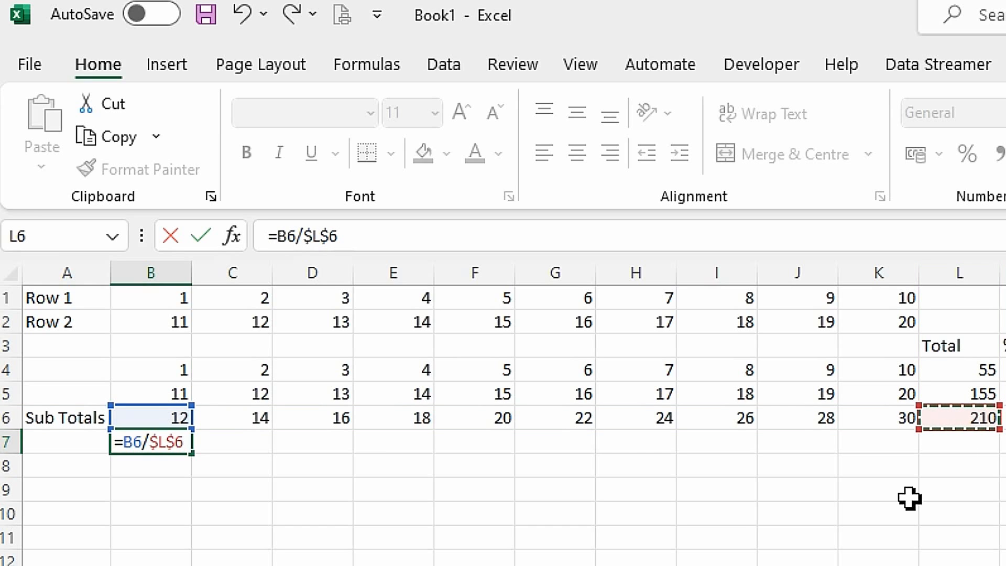
{"action": "key", "text": "F4"}
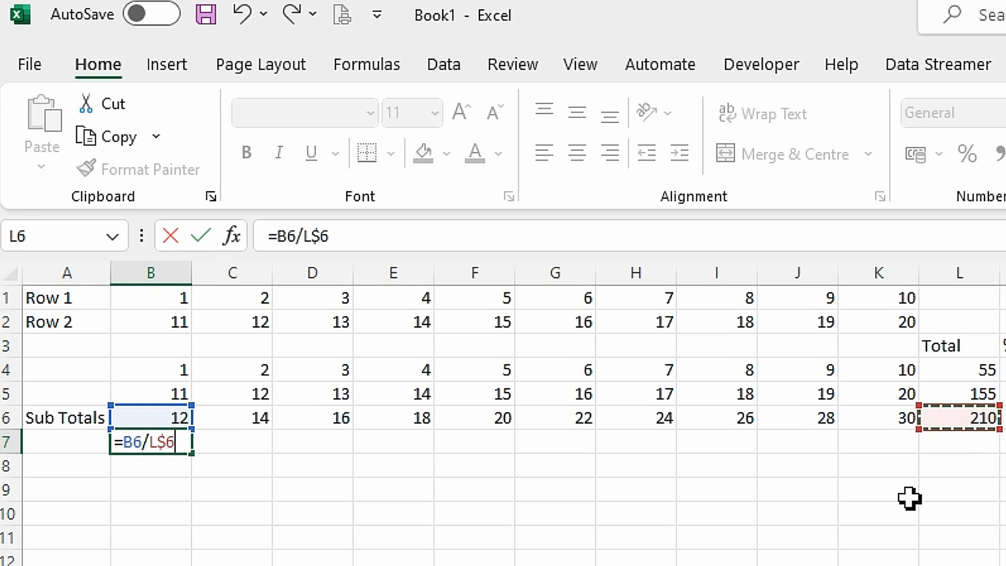
{"action": "key", "text": "F4"}
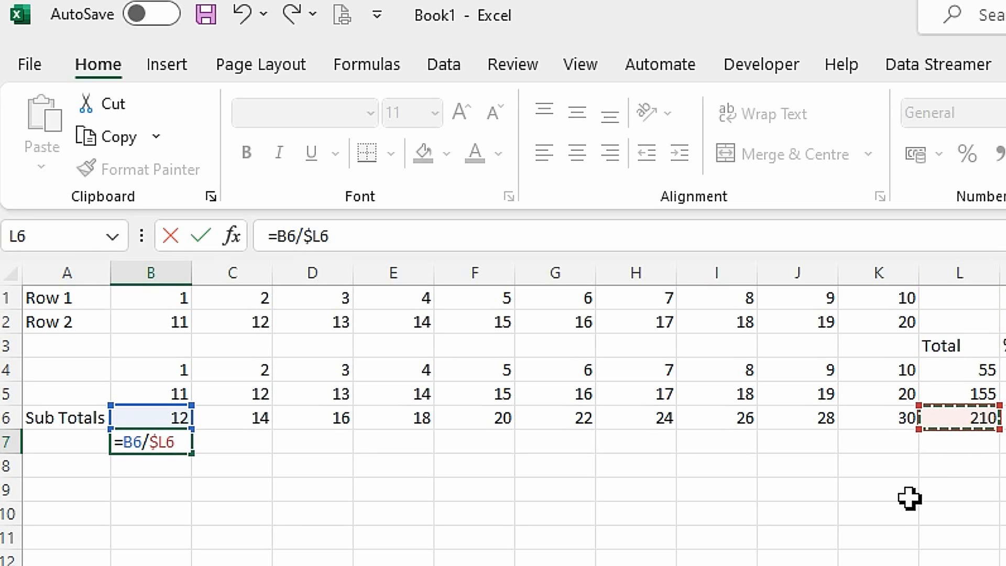
{"action": "key", "text": "F4"}
{"action": "key", "text": "F4"}
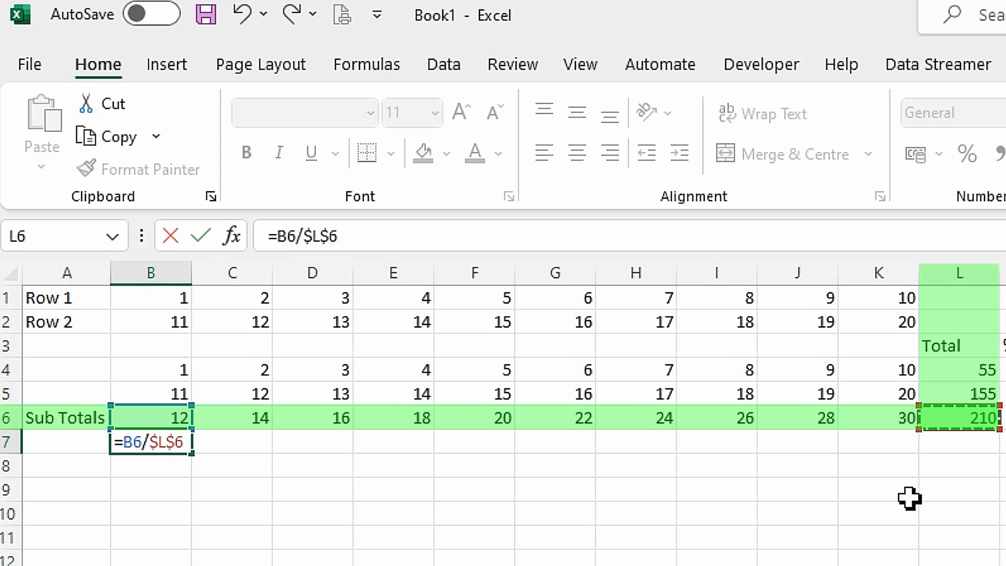
{"action": "key", "text": "Return"}
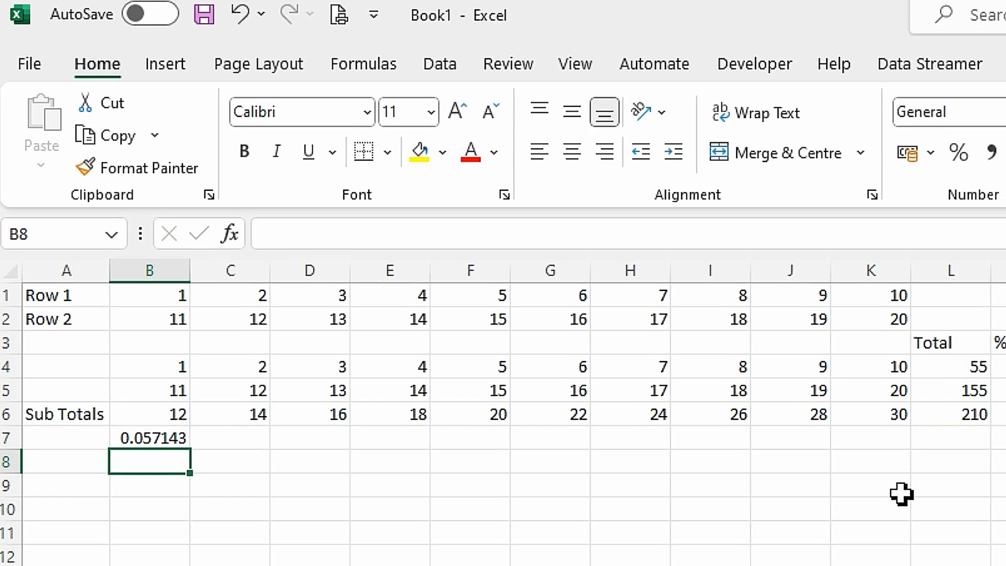
Format B7 as a percentage and fill its formula across to L7.
{"action": "left_click", "coordinate": [152, 444]}
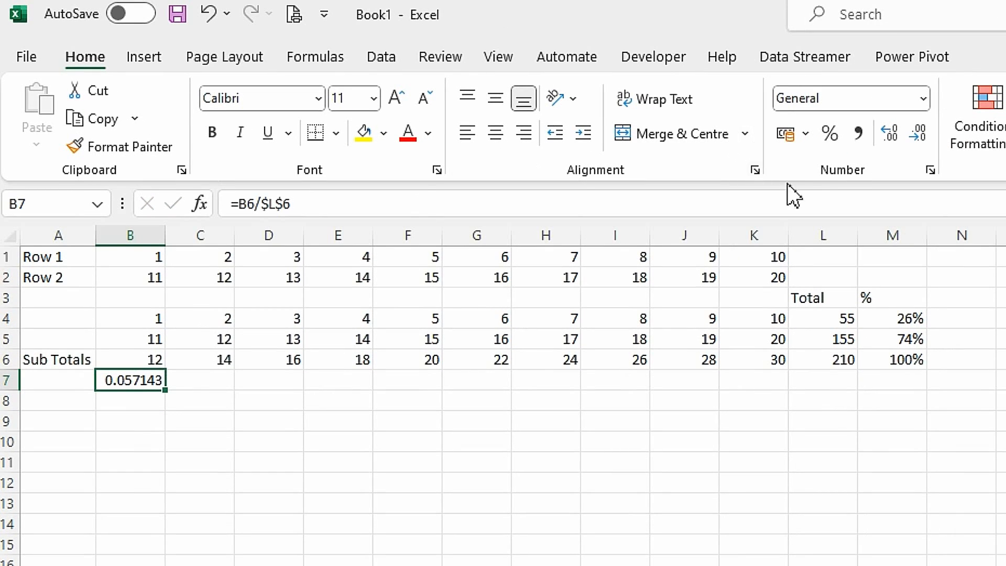
{"action": "left_click", "coordinate": [830, 135]}
{"action": "left_click_drag", "start_coordinate": [168, 393], "coordinate": [839, 387]}
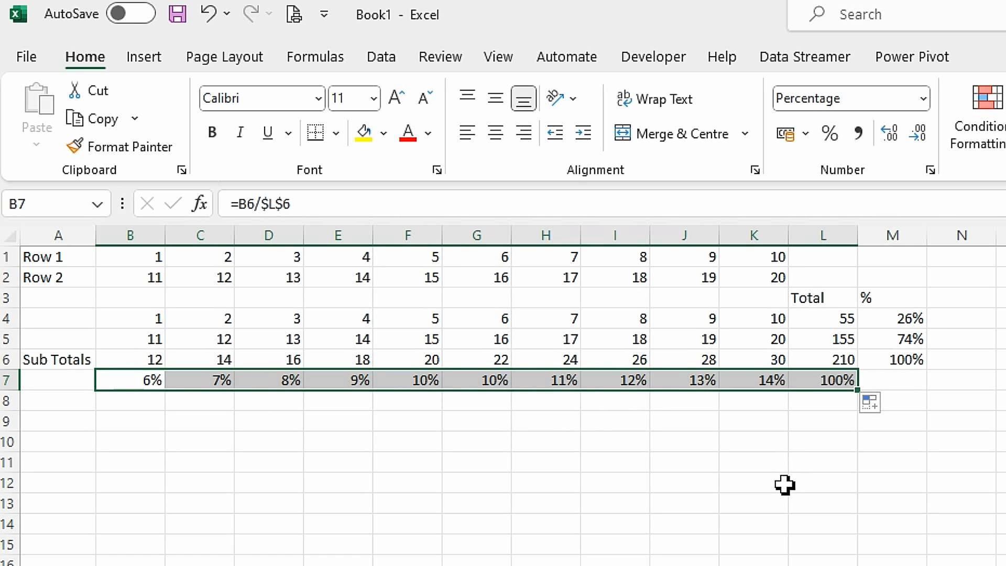
{"action": "left_click", "coordinate": [809, 482]}
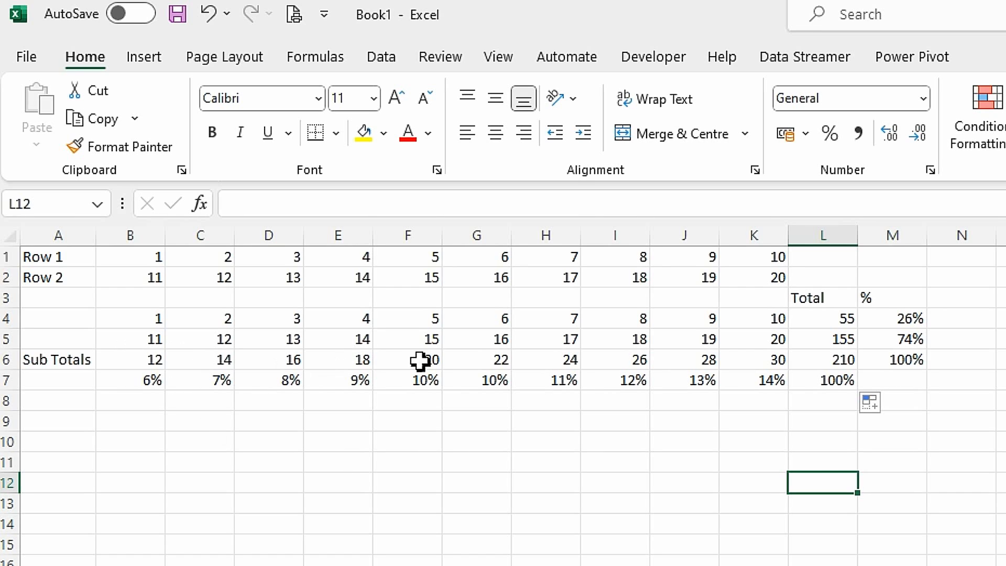
{"action": "key", "text": "alt+Tab"}
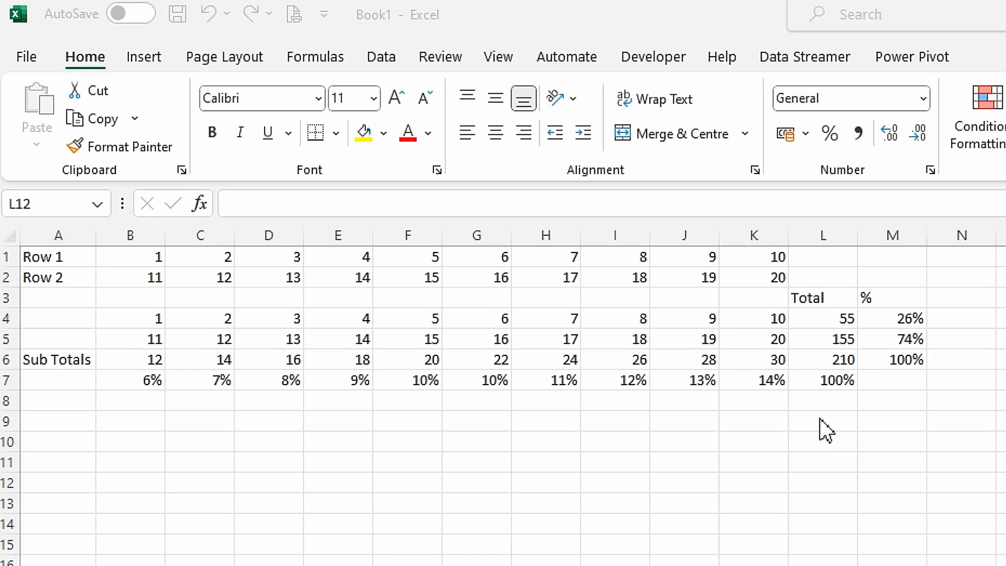
{"action": "key", "text": "alt+Tab"}
{"action": "left_click", "coordinate": [833, 319]}
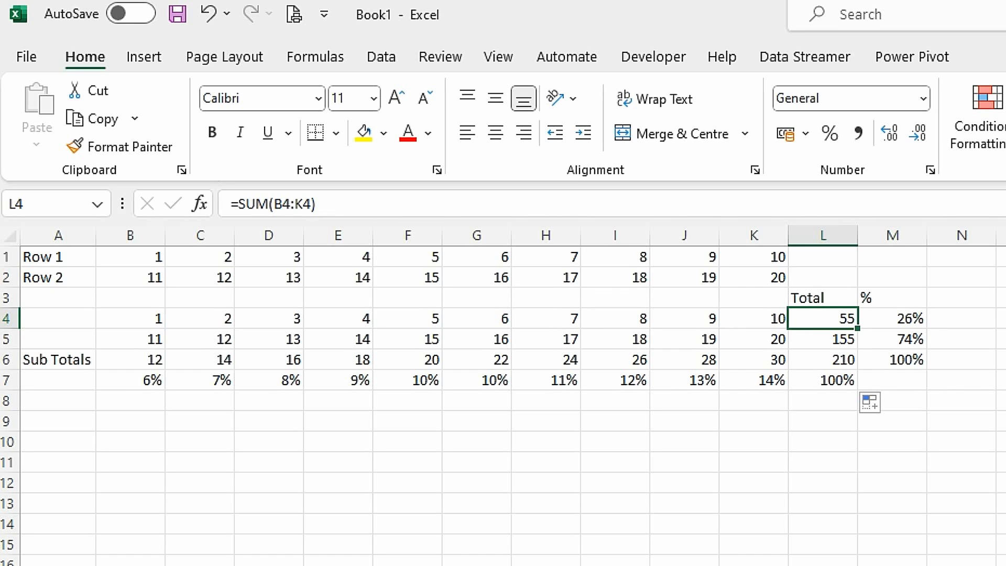
{"action": "left_click", "coordinate": [1001, 359]}
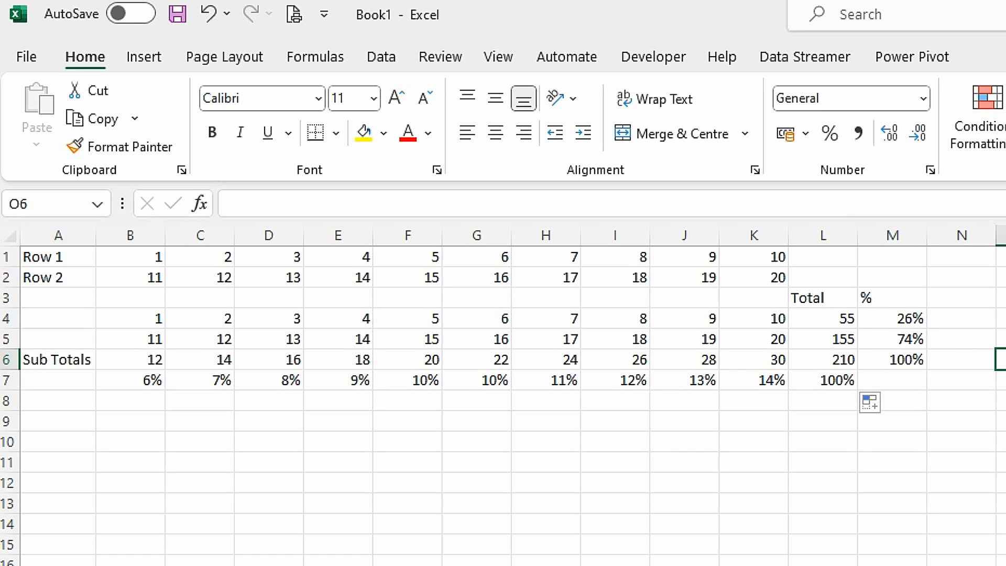
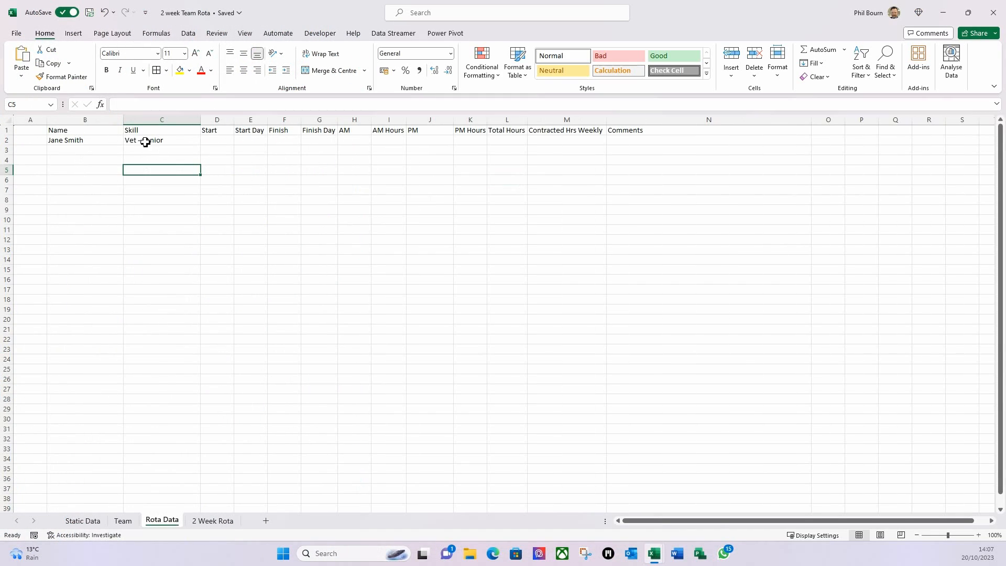
Try retyping the team member's full name in B2 of the Rota Data sheet to test the Skill lookup in C2.
{"action": "left_click", "coordinate": [145, 142]}
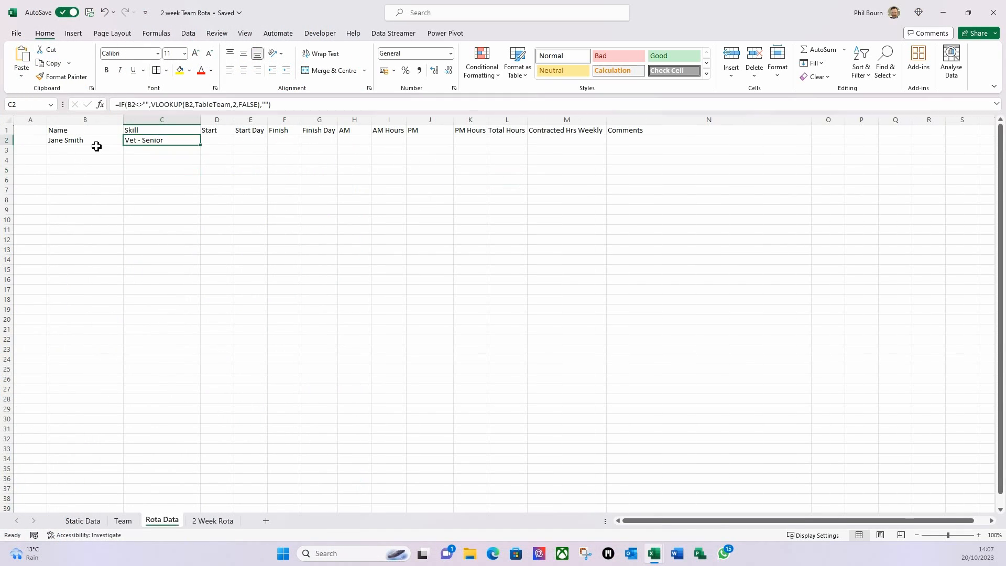
{"action": "left_click", "coordinate": [97, 143]}
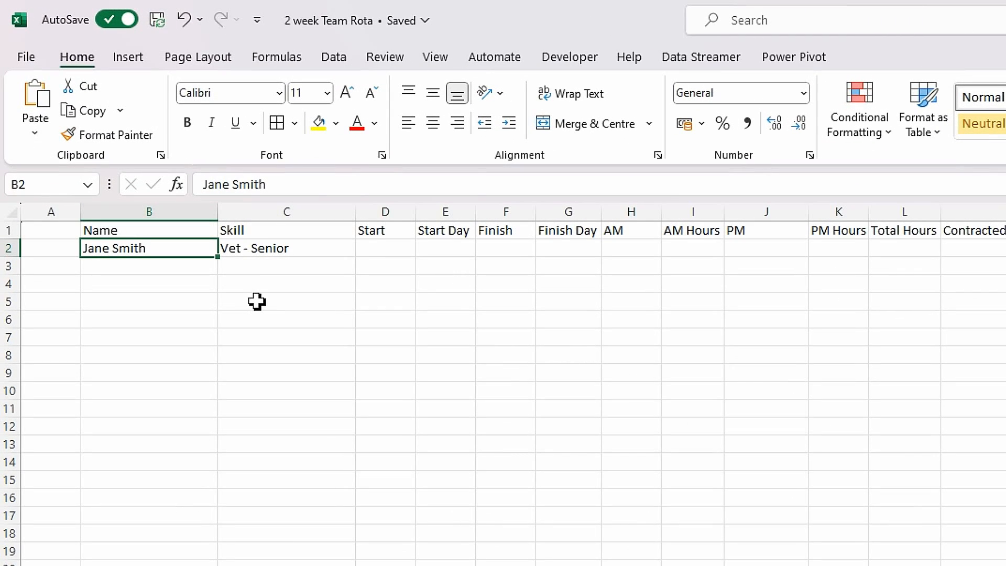
{"action": "type", "text": "Jane"}
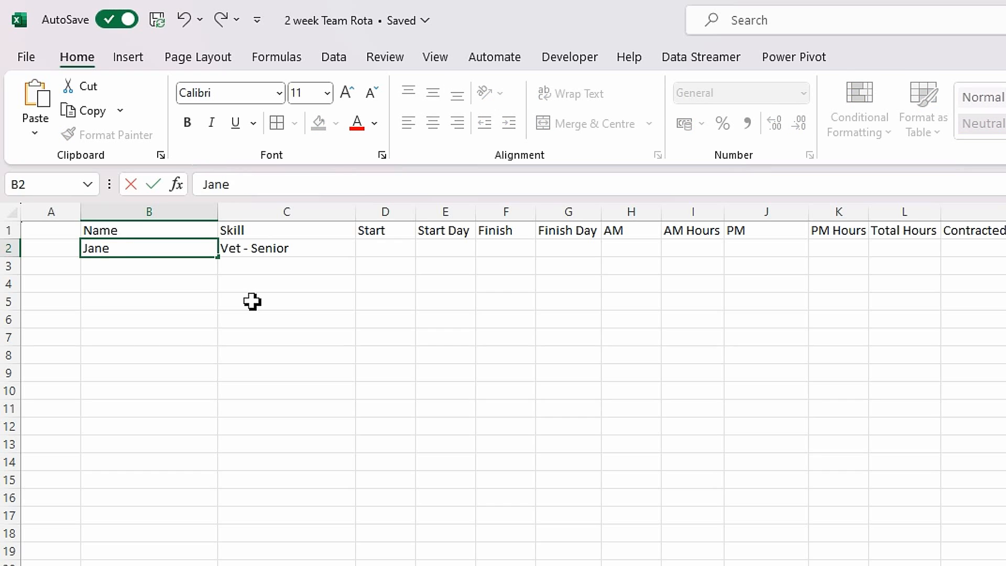
{"action": "type", "text": " Smith"}
{"action": "key", "text": "Tab"}
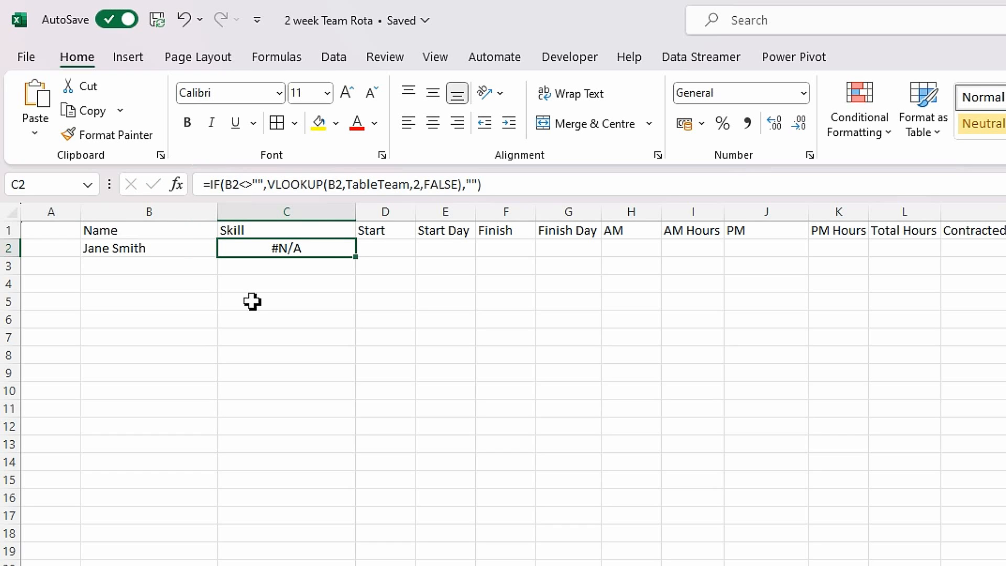
Replace the typed name in B2 with the formula =TableTeam[Name] to list every team member.
{"action": "left_click", "coordinate": [129, 249]}
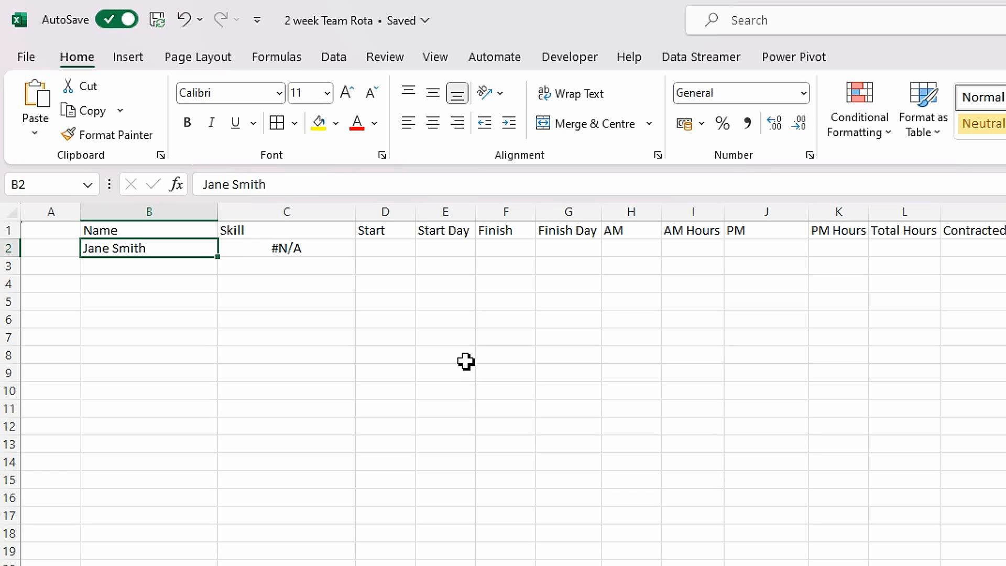
{"action": "key", "text": "Delete"}
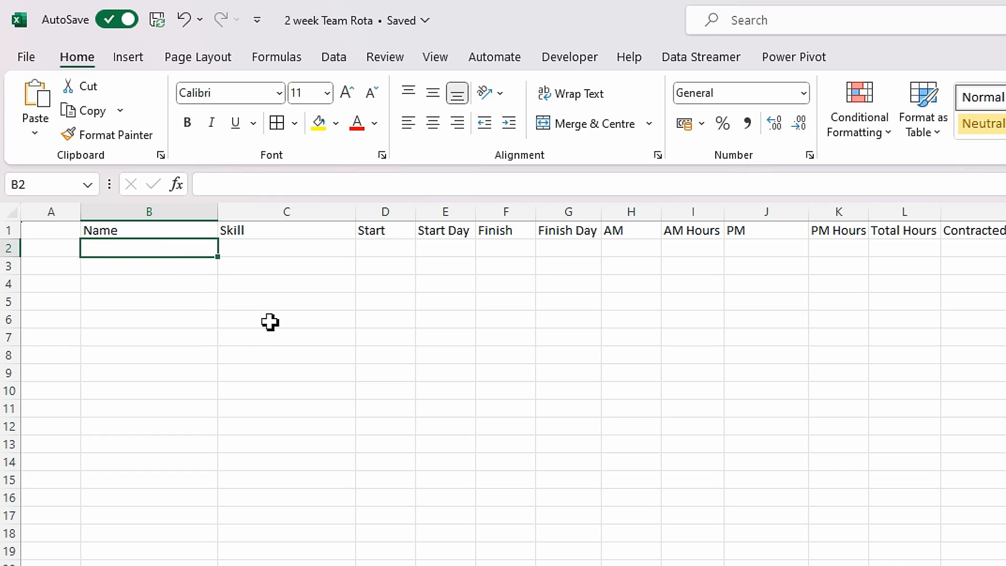
{"action": "type", "text": "=tabl"}
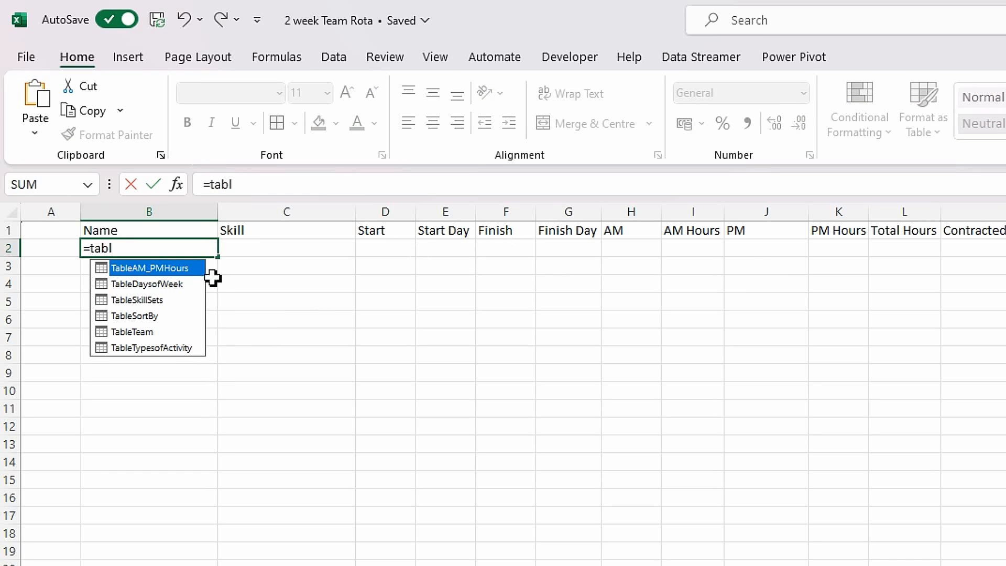
{"action": "double_click", "coordinate": [144, 332]}
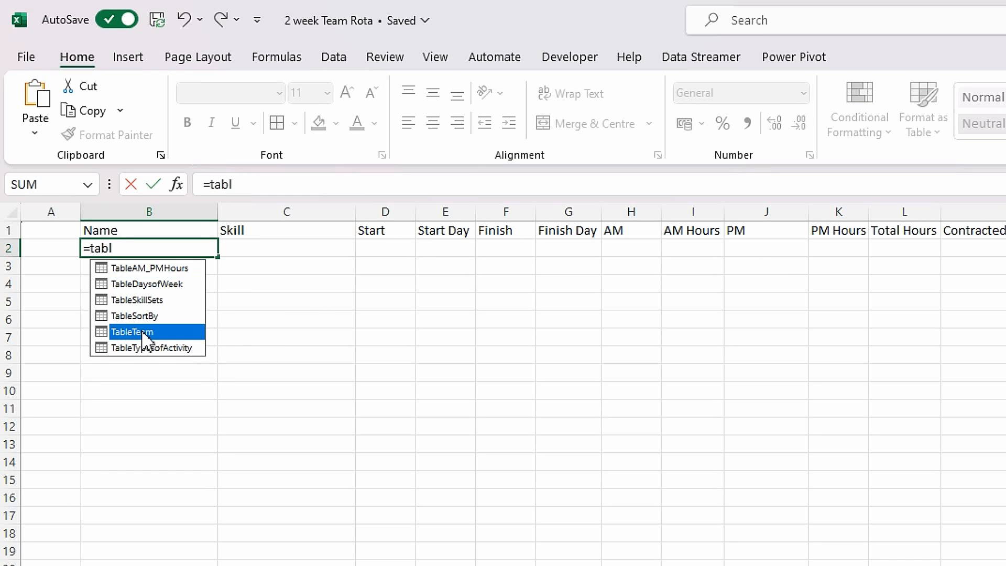
{"action": "type", "text": "["}
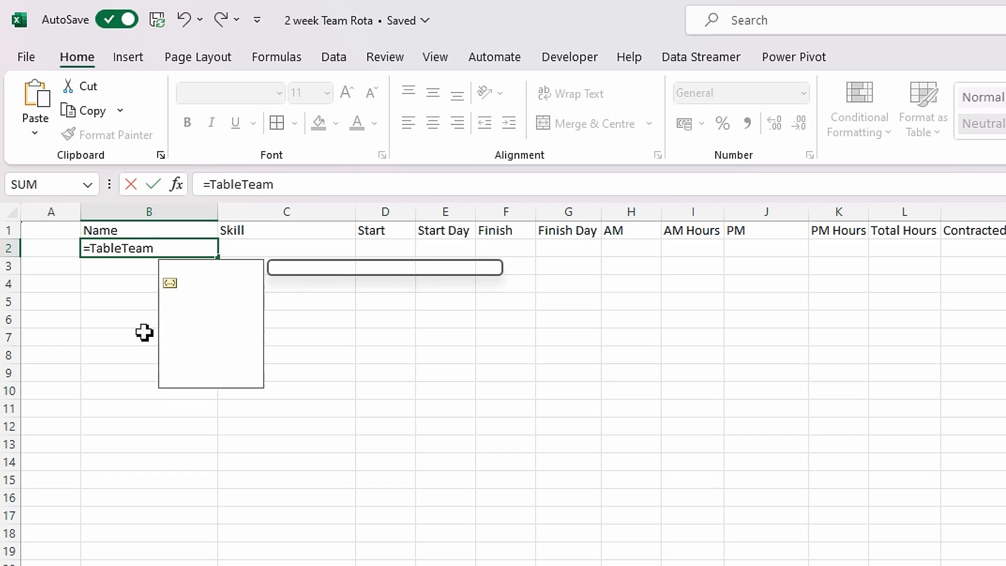
{"action": "double_click", "coordinate": [190, 286]}
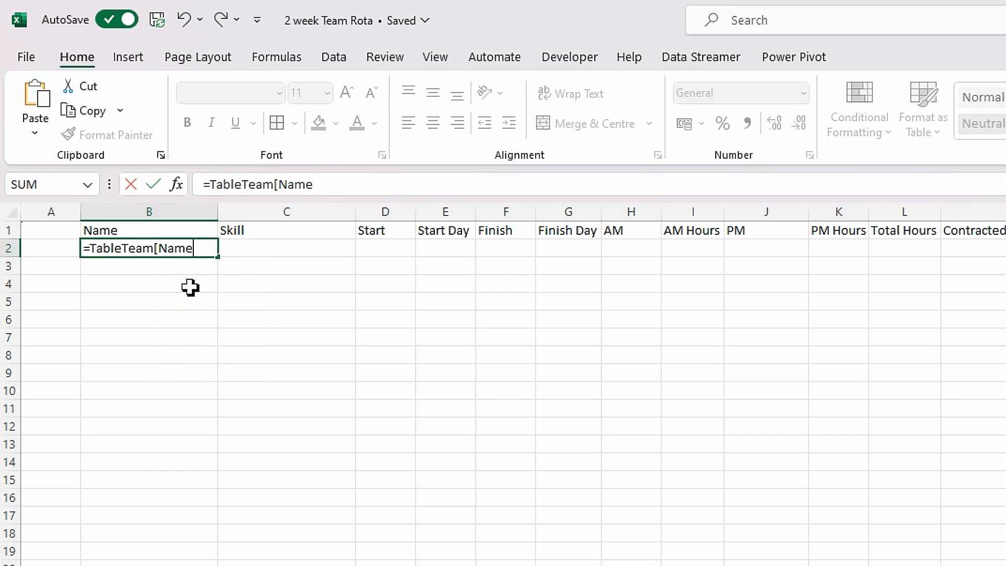
{"action": "type", "text": "]"}
{"action": "key", "text": "Return"}
{"action": "left_click", "coordinate": [419, 352]}
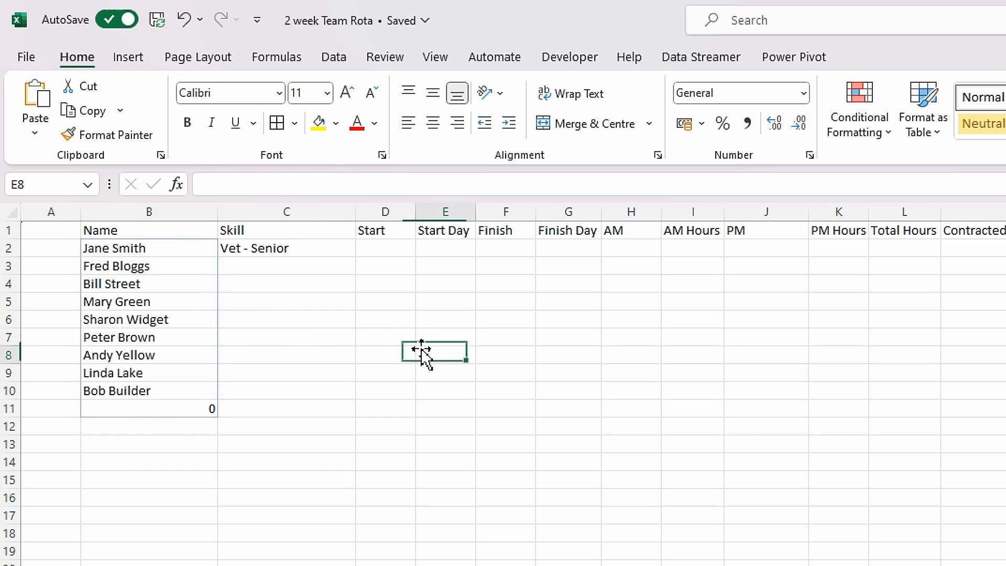
Copy the TableTeam[Name] reference from the formula in B2, and clear the formula from the cell.
{"action": "left_click", "coordinate": [166, 252]}
{"action": "left_click", "coordinate": [348, 185]}
{"action": "left_click_drag", "start_coordinate": [348, 184], "coordinate": [214, 184]}
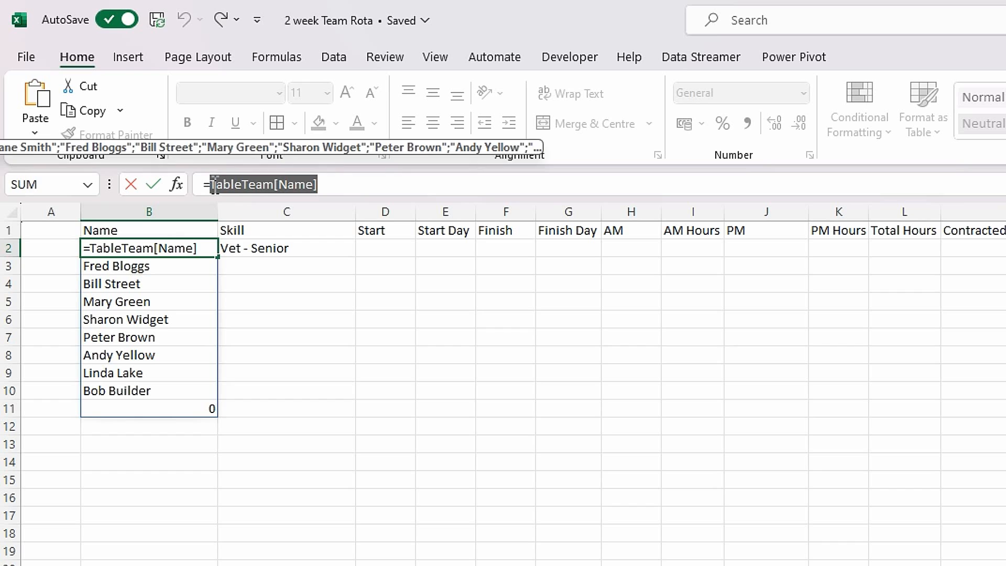
{"action": "key", "text": "Escape"}
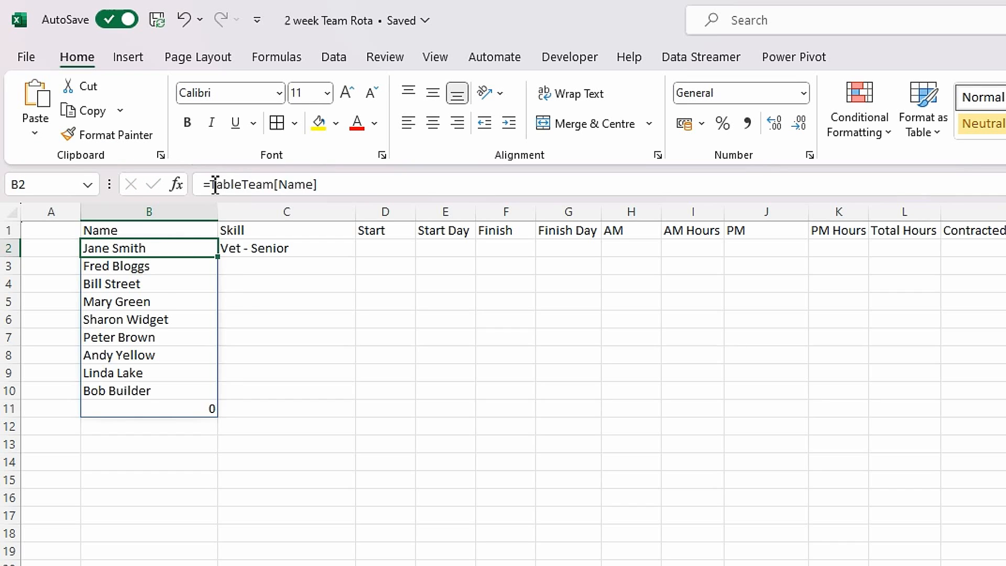
{"action": "key", "text": "Delete"}
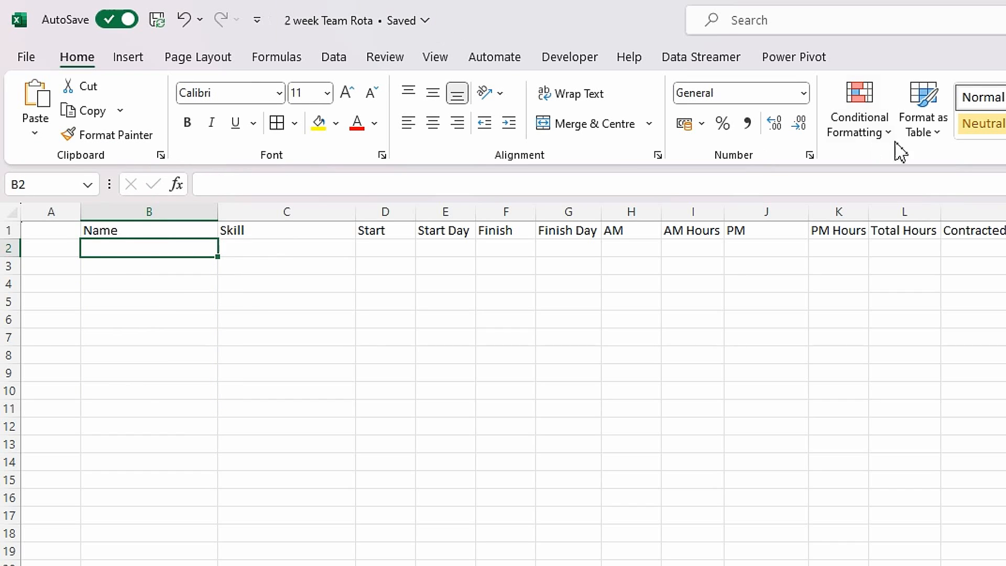
Set data validation on B2 to allow a List with the source =indirect("TableTeam[Name]").
{"action": "left_click", "coordinate": [334, 57]}
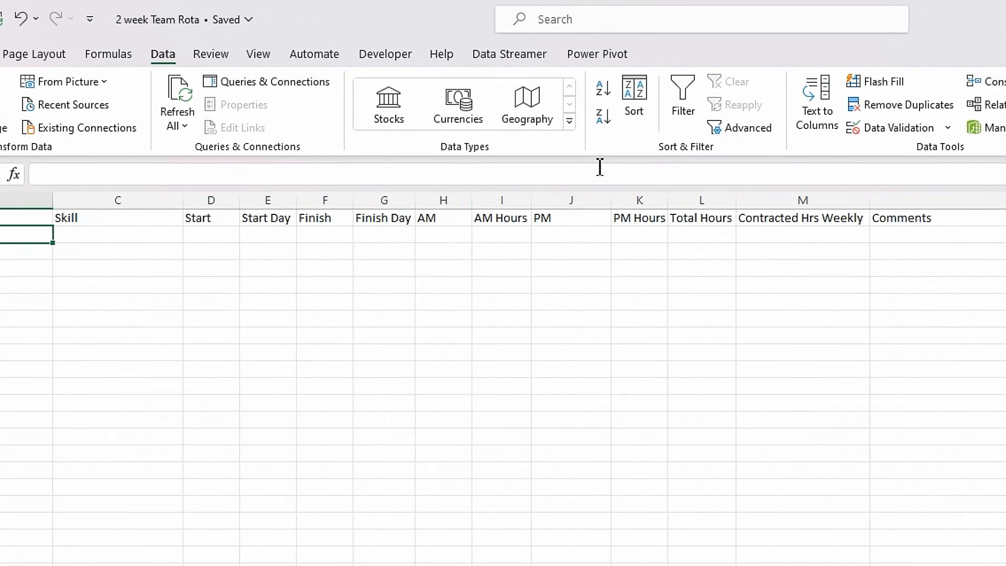
{"action": "left_click", "coordinate": [960, 130]}
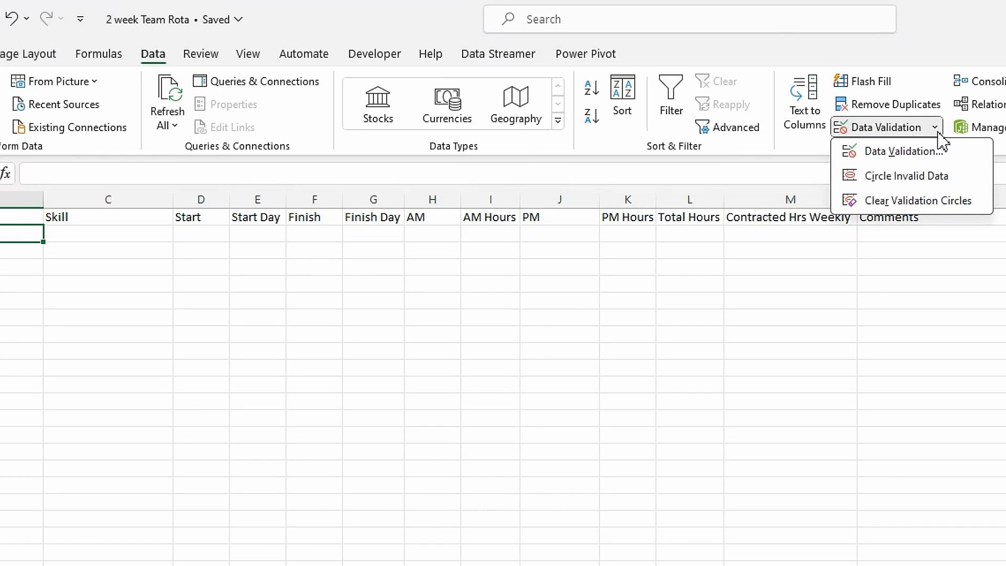
{"action": "left_click", "coordinate": [935, 153]}
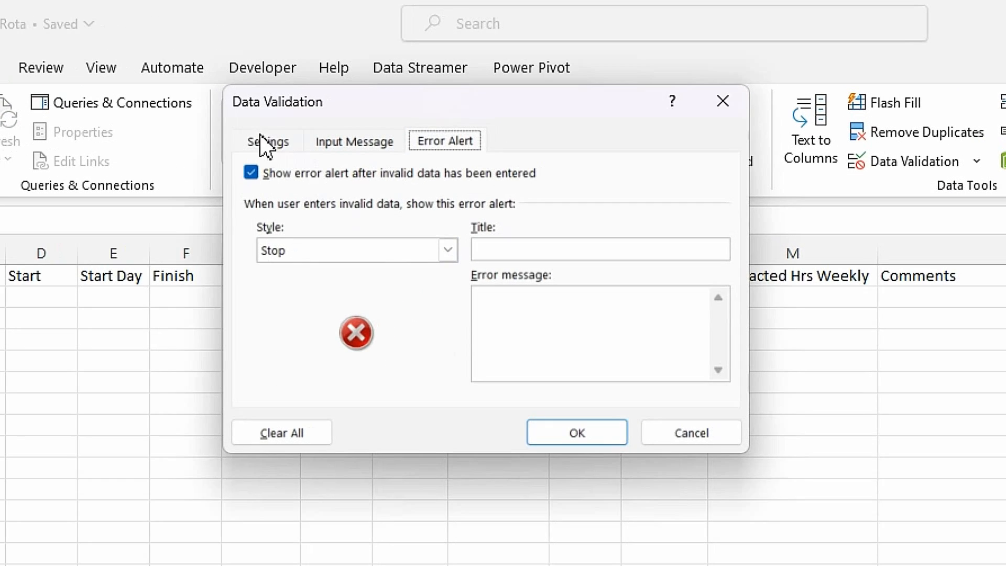
{"action": "left_click", "coordinate": [315, 132]}
{"action": "left_click", "coordinate": [450, 204]}
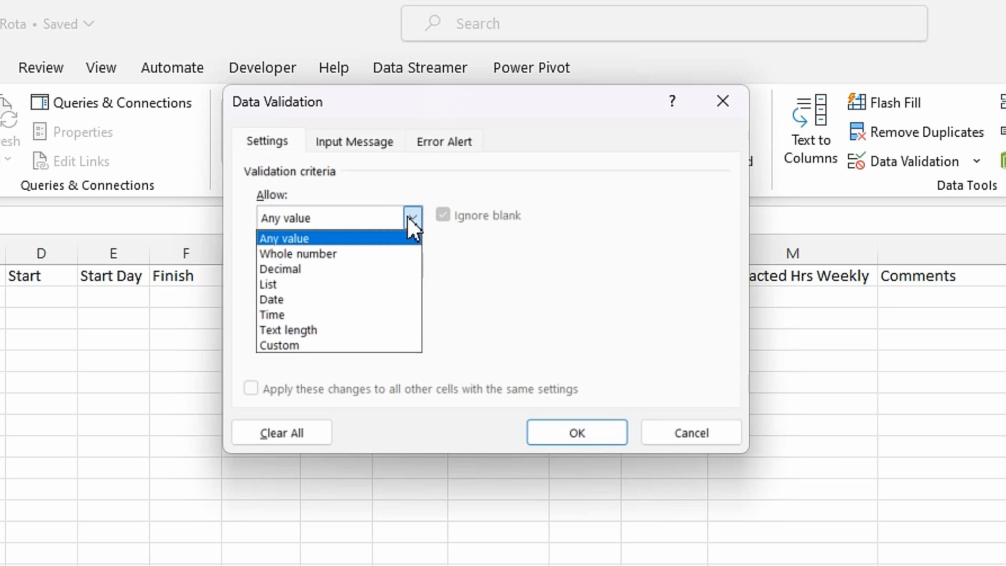
{"action": "left_click", "coordinate": [316, 286]}
{"action": "left_click", "coordinate": [309, 313]}
{"action": "type", "text": "=indirect("}
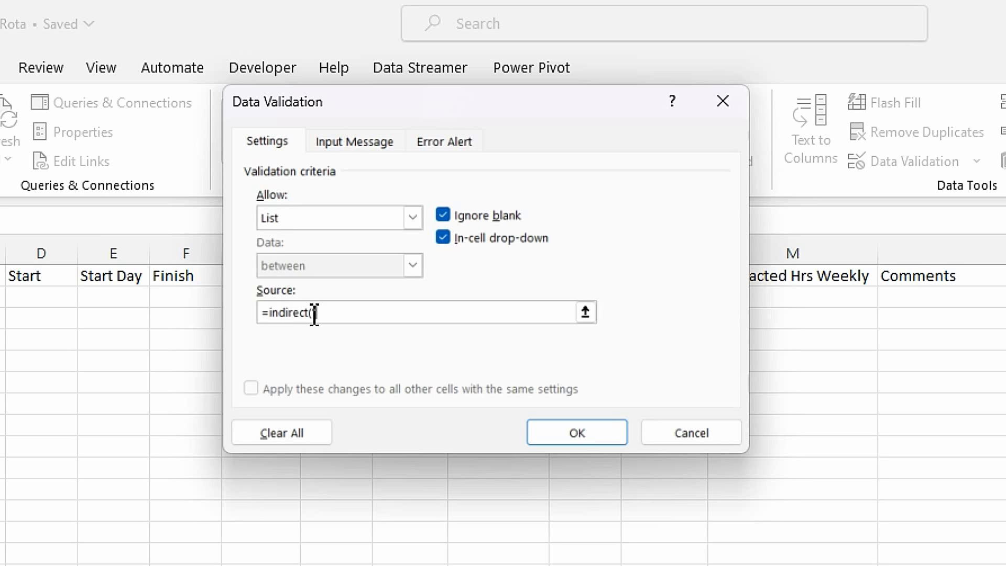
{"action": "type", "text": "TableTeam[Name]"}
{"action": "left_click", "coordinate": [314, 312]}
{"action": "type", "text": "\""}
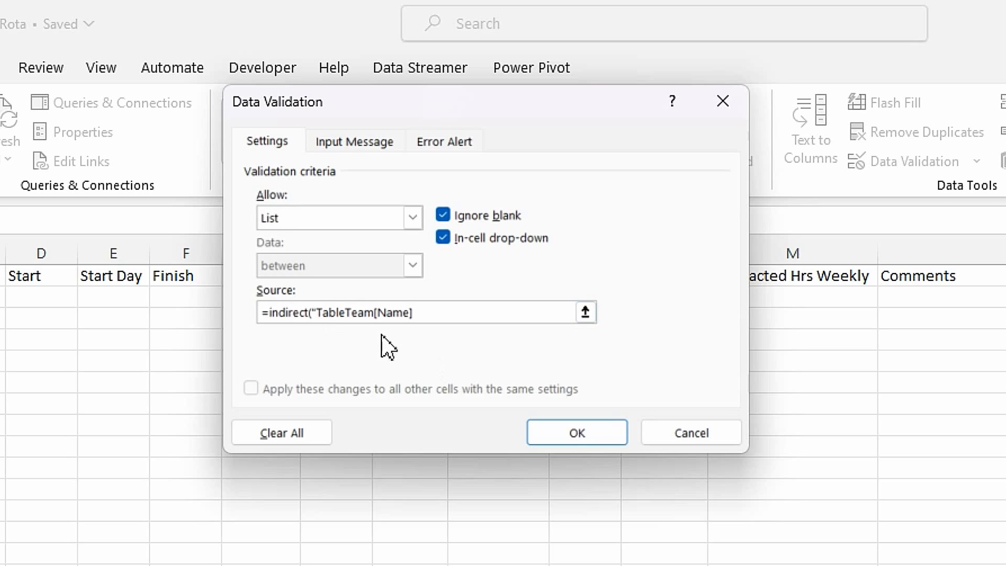
{"action": "left_click", "coordinate": [437, 315]}
{"action": "type", "text": "\")"}
Add an input message titled Name to the validation, reading "Select a team member from the dropdown list.".
{"action": "left_click", "coordinate": [367, 141]}
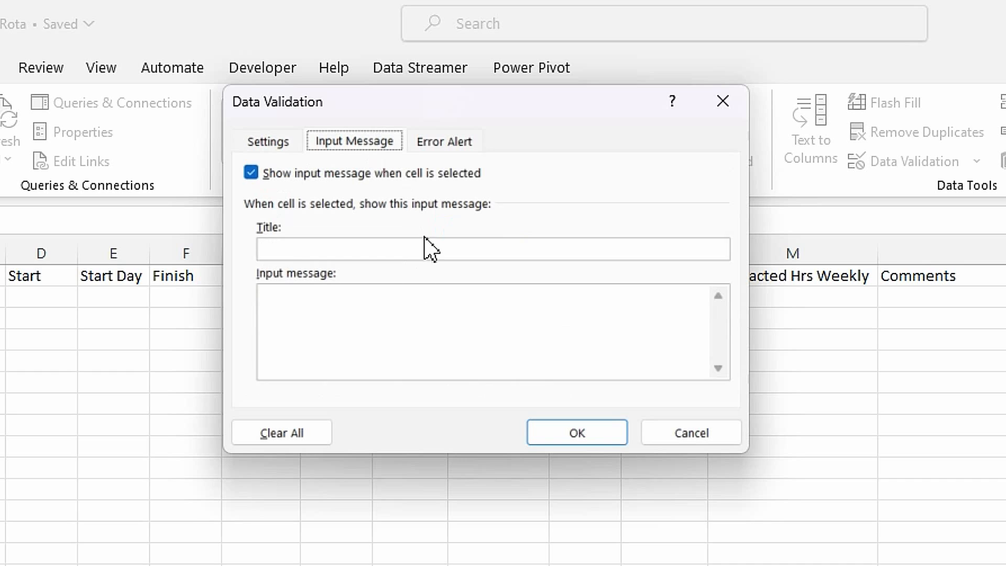
{"action": "left_click", "coordinate": [294, 249]}
{"action": "type", "text": "Name"}
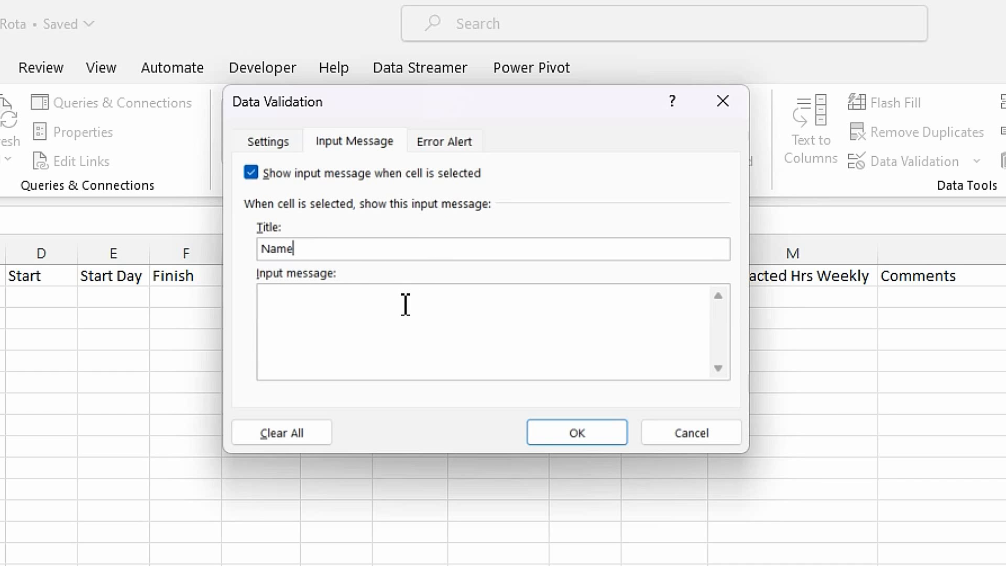
{"action": "left_click", "coordinate": [376, 309]}
{"action": "type", "text": "Select a team member"}
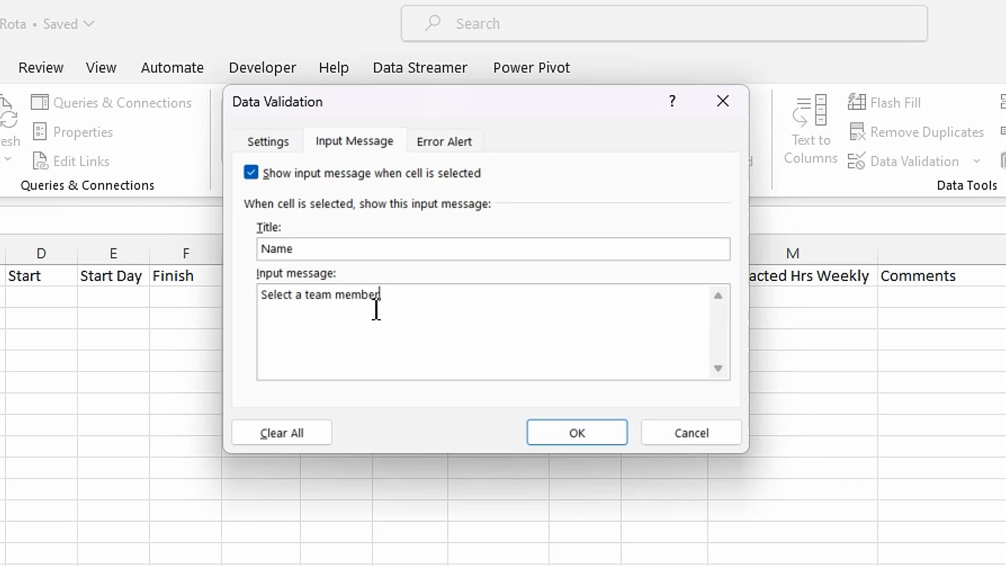
{"action": "type", "text": " from the dropdown list."}
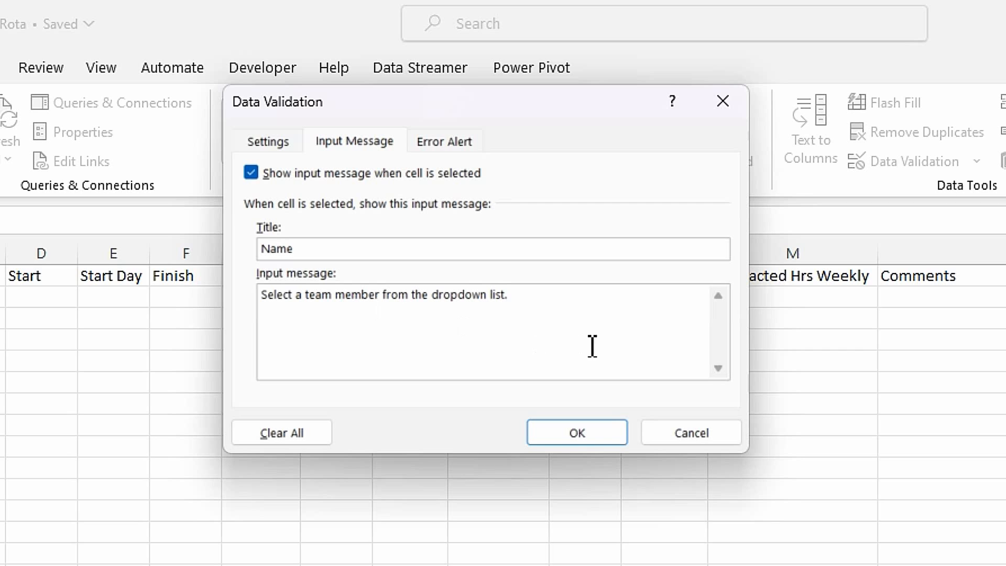
Add a Stop error alert titled Name reading "You must select a team member from the dropdown list.", reusing the input message text, and apply the validation.
{"action": "left_click_drag", "start_coordinate": [520, 298], "coordinate": [195, 295]}
{"action": "key", "text": "ctrl+c"}
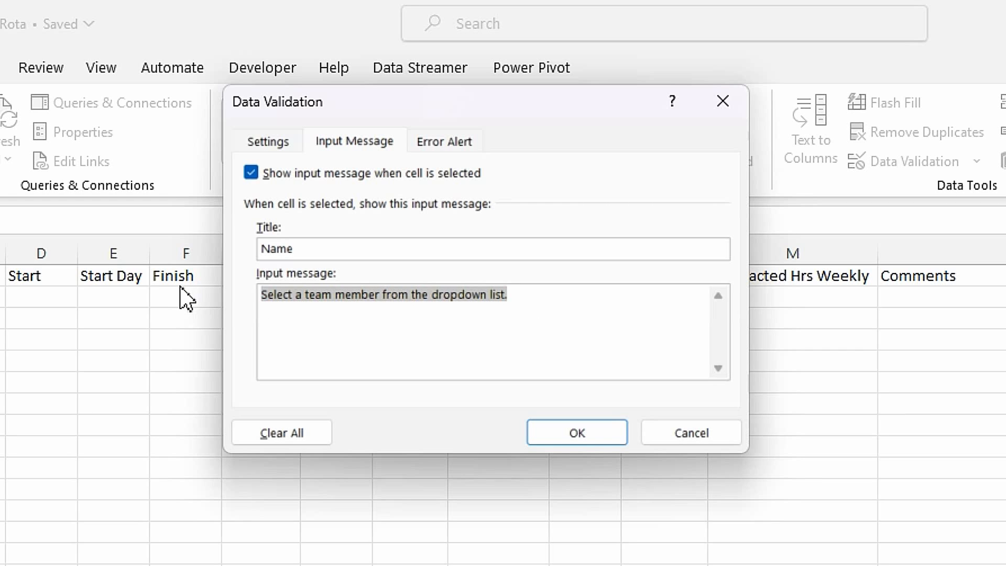
{"action": "left_click", "coordinate": [428, 144]}
{"action": "left_click", "coordinate": [504, 250]}
{"action": "type", "text": "Nam"}
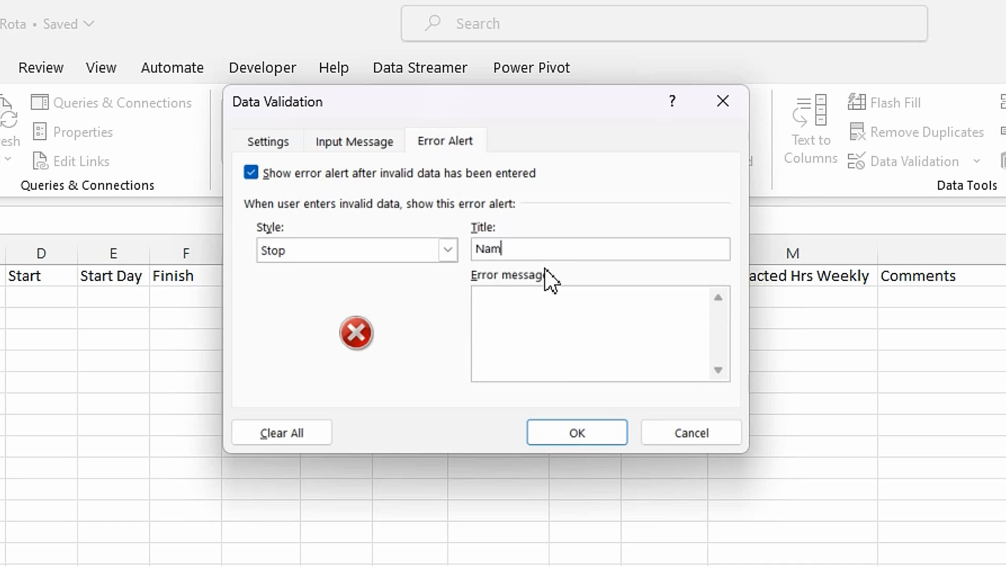
{"action": "type", "text": "e"}
{"action": "left_click", "coordinate": [509, 295]}
{"action": "type", "text": "You must sel"}
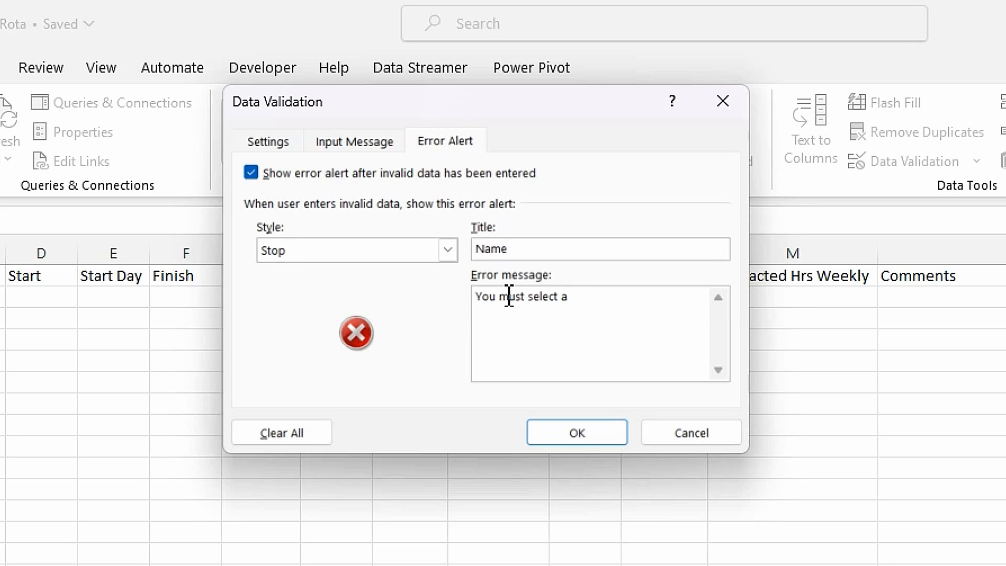
{"action": "key", "text": "ctrl+v"}
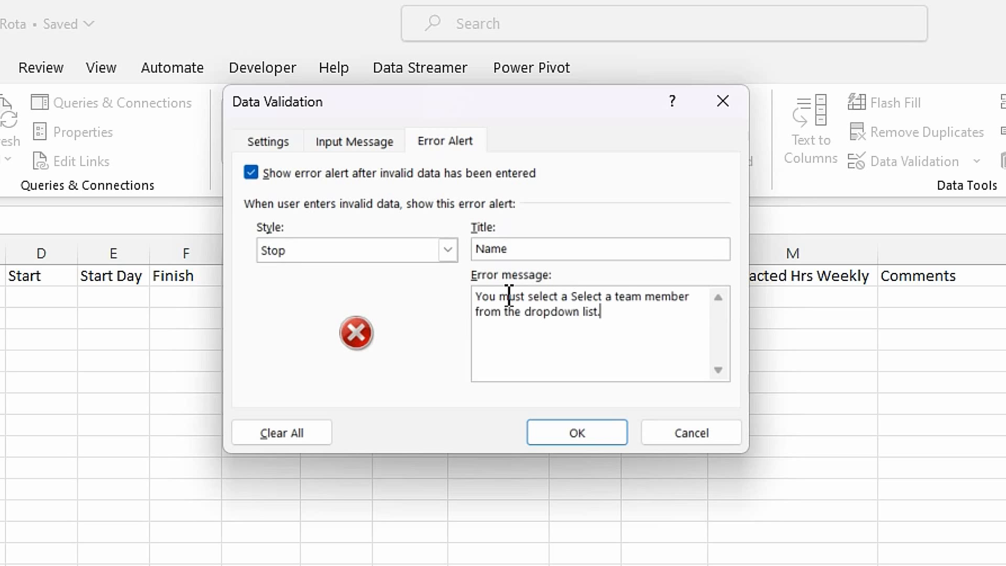
{"action": "left_click", "coordinate": [608, 300]}
{"action": "key", "text": "BackSpace"}
{"action": "key", "text": "BackSpace"}
{"action": "key", "text": "BackSpace"}
{"action": "key", "text": "BackSpace"}
{"action": "key", "text": "BackSpace"}
{"action": "key", "text": "BackSpace"}
{"action": "key", "text": "BackSpace"}
{"action": "key", "text": "BackSpace"}
{"action": "key", "text": "BackSpace"}
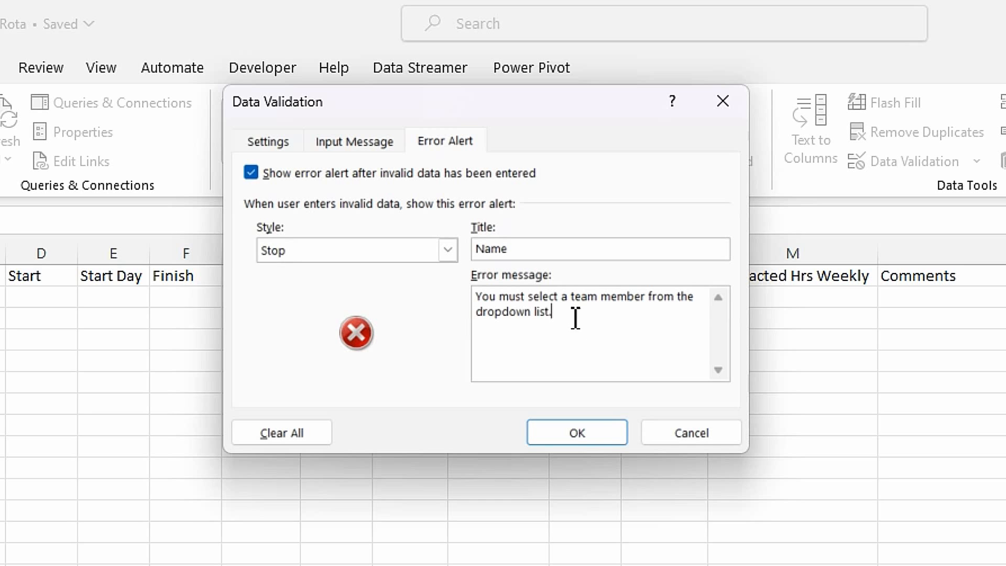
{"action": "left_click", "coordinate": [603, 438]}
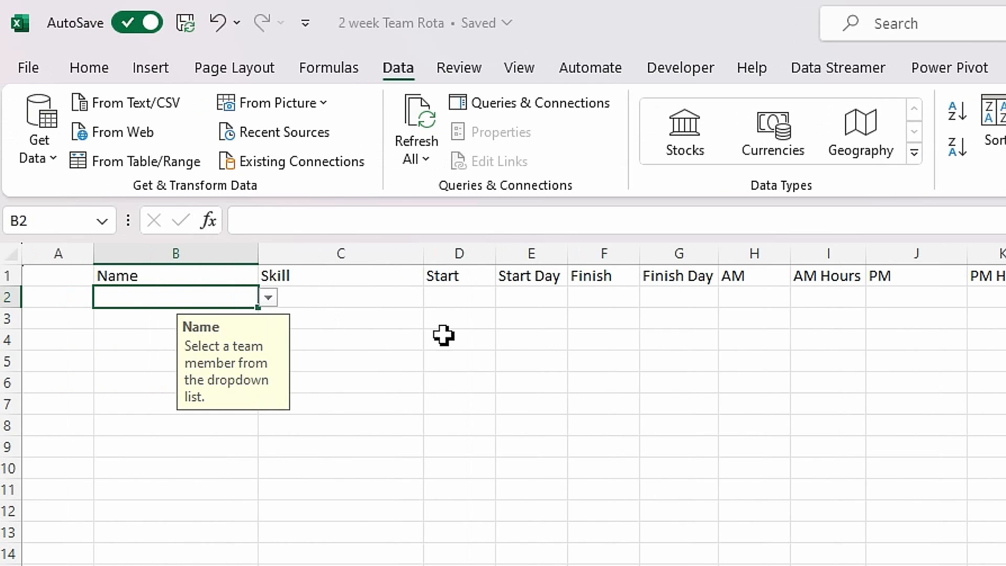
Choose the first team member from the B2 dropdown list and move on to the Start cell D2.
{"action": "left_click", "coordinate": [269, 297]}
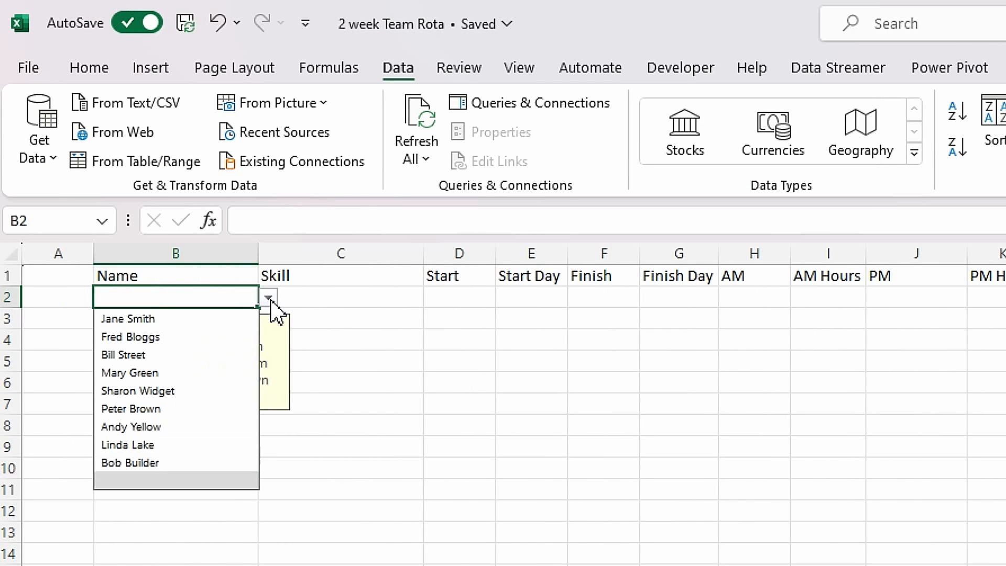
{"action": "left_click", "coordinate": [212, 319]}
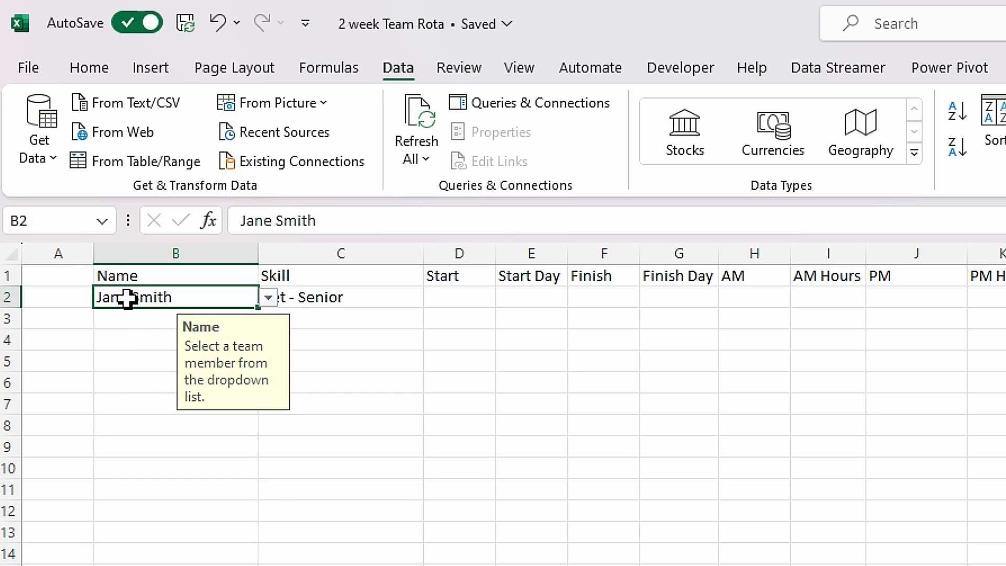
{"action": "key", "text": "Tab"}
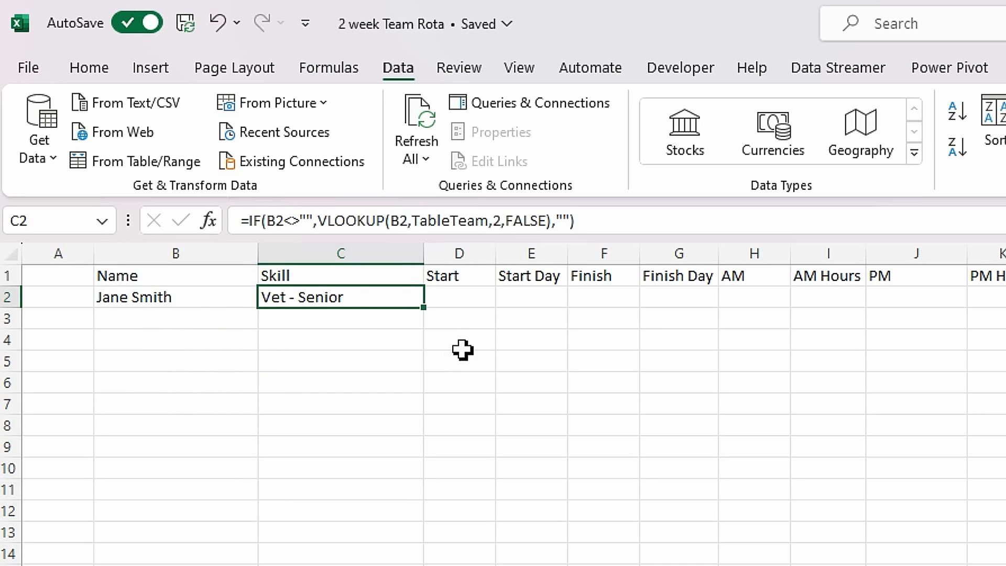
{"action": "key", "text": "Tab"}
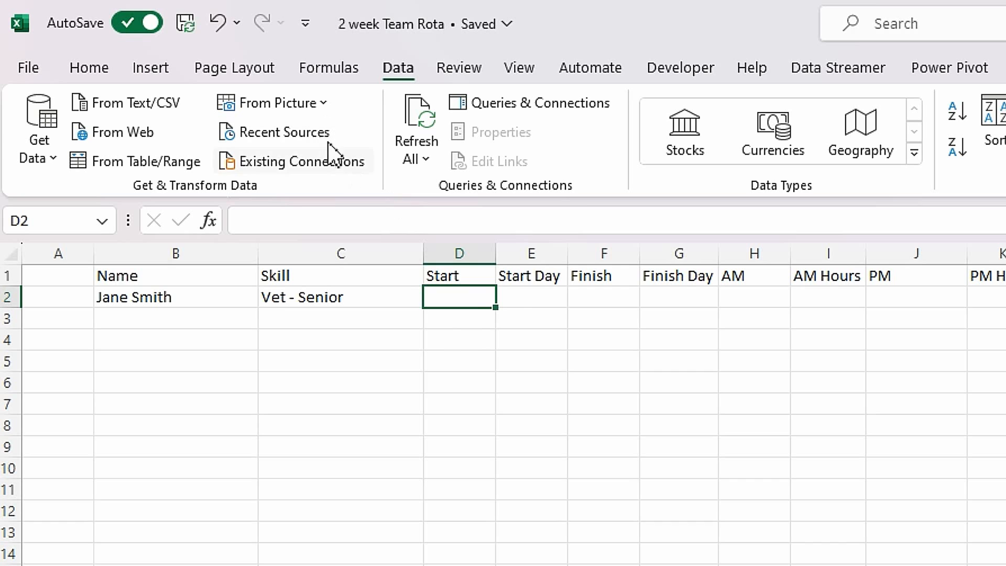
Format the Start cell D2 as Short Date and widen the Start Day column.
{"action": "left_click", "coordinate": [92, 72]}
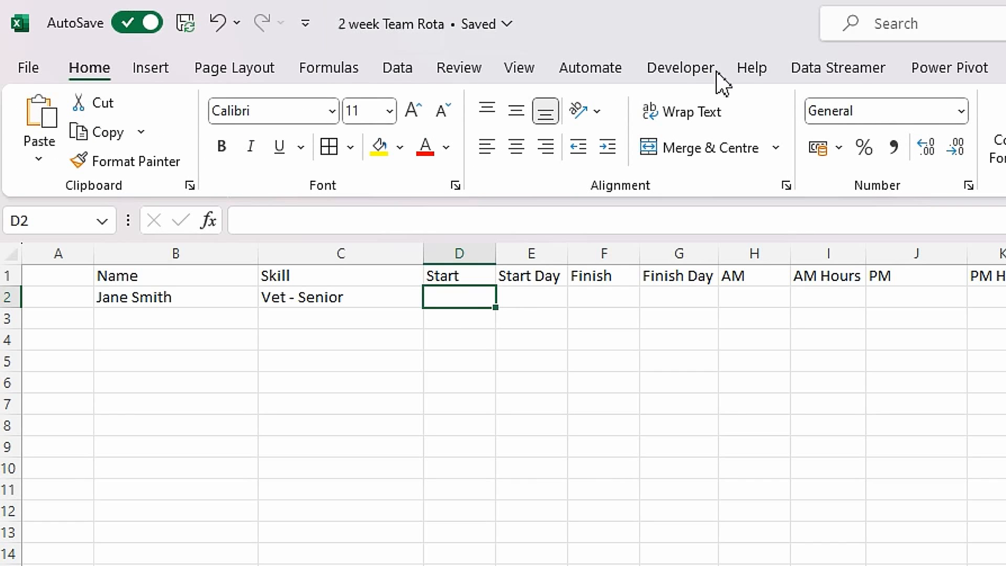
{"action": "left_click", "coordinate": [961, 111]}
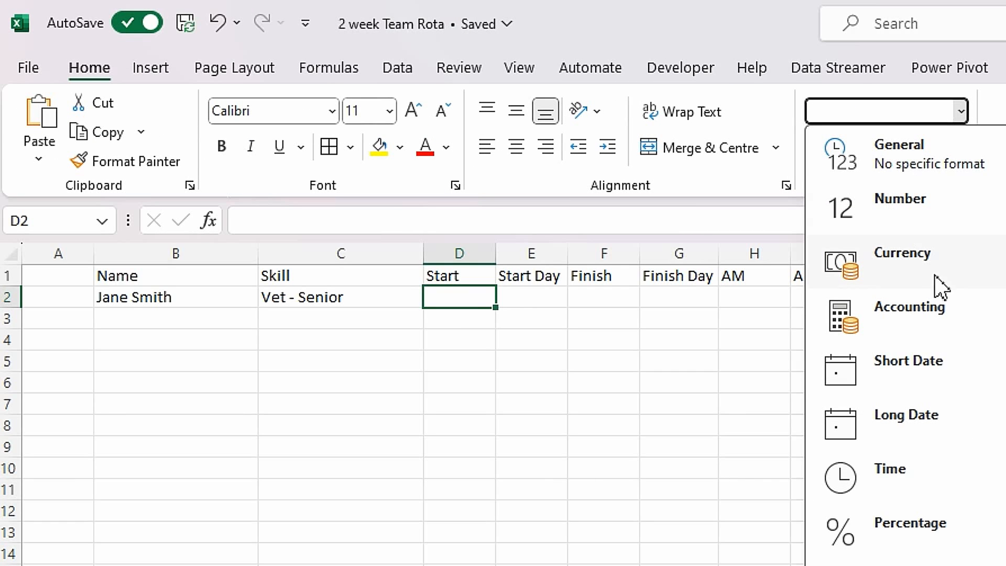
{"action": "left_click", "coordinate": [889, 360]}
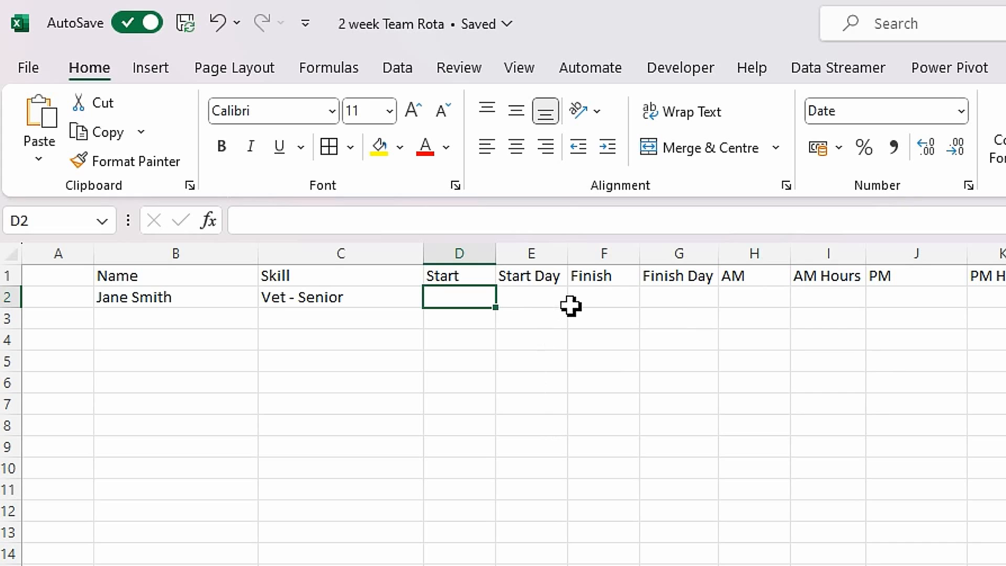
{"action": "left_click_drag", "start_coordinate": [573, 258], "coordinate": [599, 262]}
{"action": "left_click", "coordinate": [541, 298]}
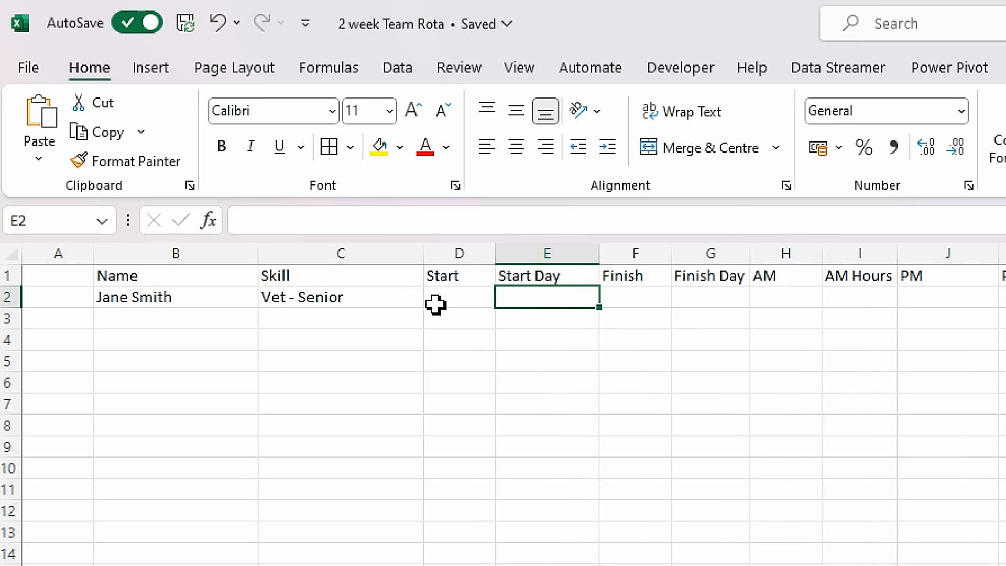
Enter the start date 23/10/2023 in cell D2 of the Start column.
{"action": "left_click", "coordinate": [458, 302]}
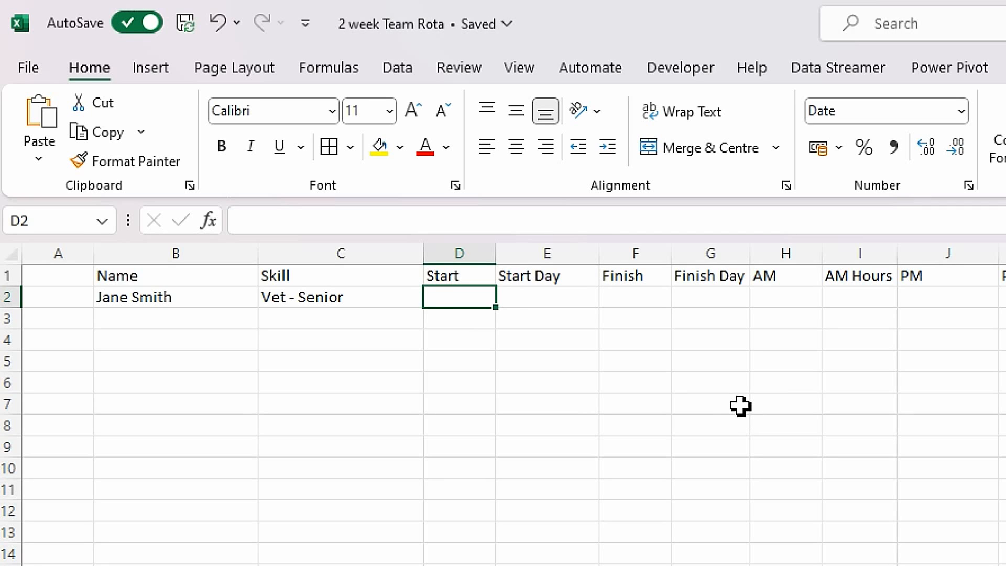
{"action": "type", "text": "23/10"}
{"action": "type", "text": "/2023"}
{"action": "key", "text": "Tab"}
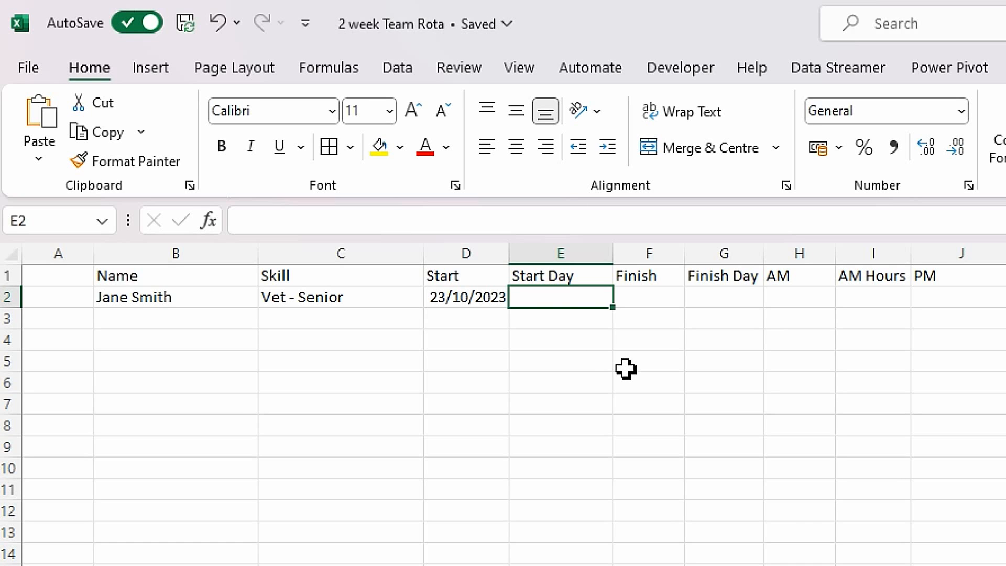
Begin a VLOOKUP formula in Start Day cell E2 with WEEKDAY(D2,3) as the lookup value.
{"action": "type", "text": "=vloo"}
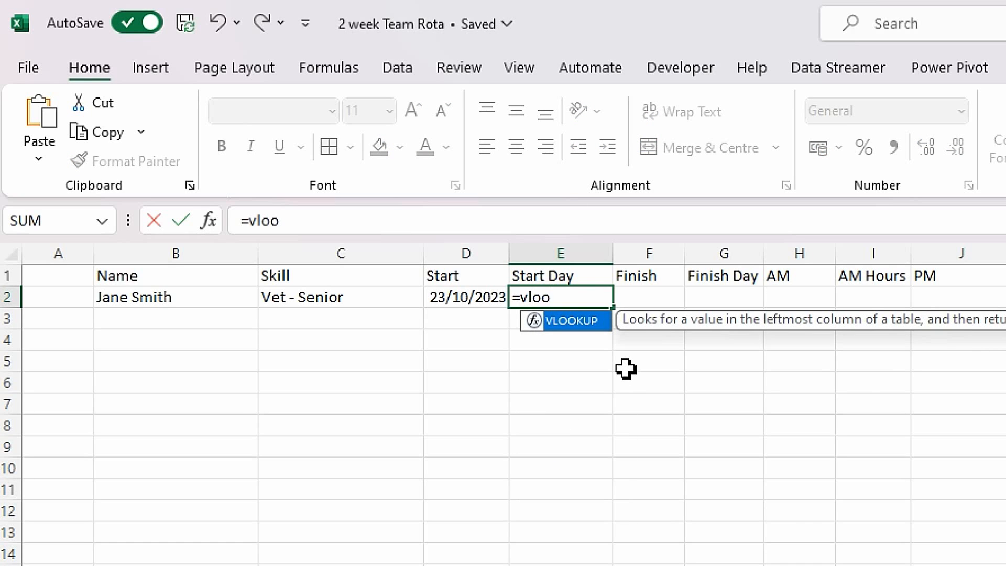
{"action": "key", "text": "Tab"}
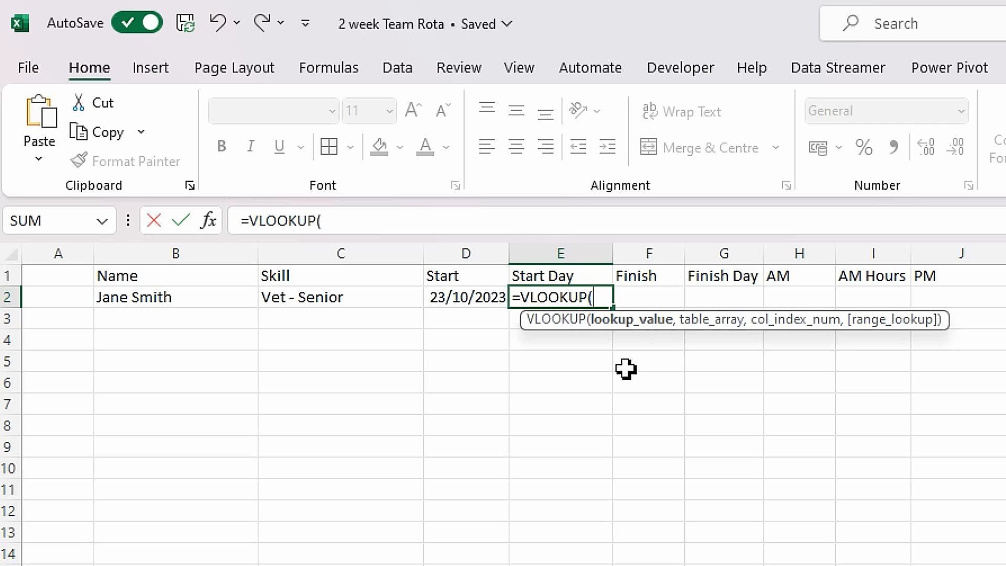
{"action": "type", "text": "week"}
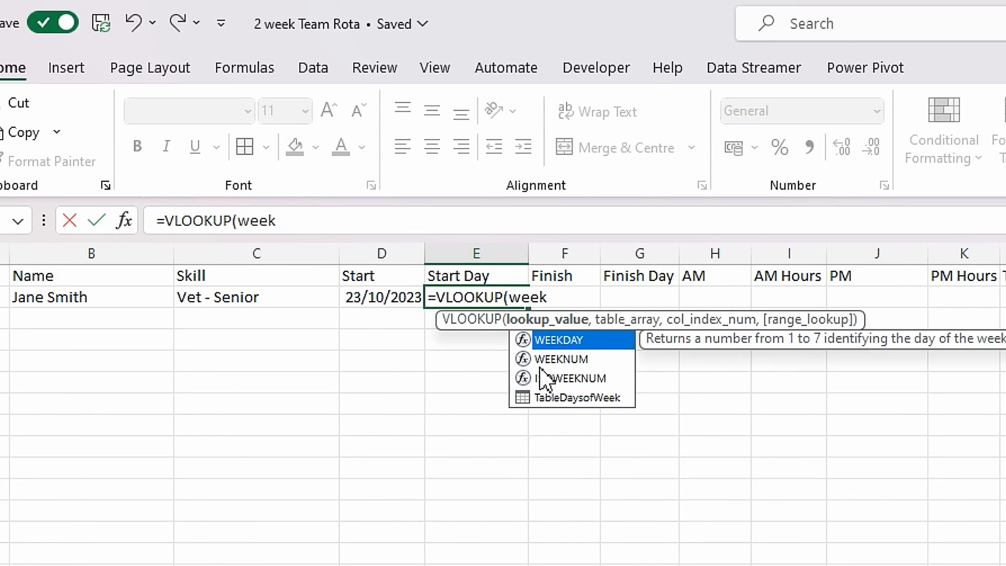
{"action": "key", "text": "Tab"}
{"action": "left_click", "coordinate": [371, 299]}
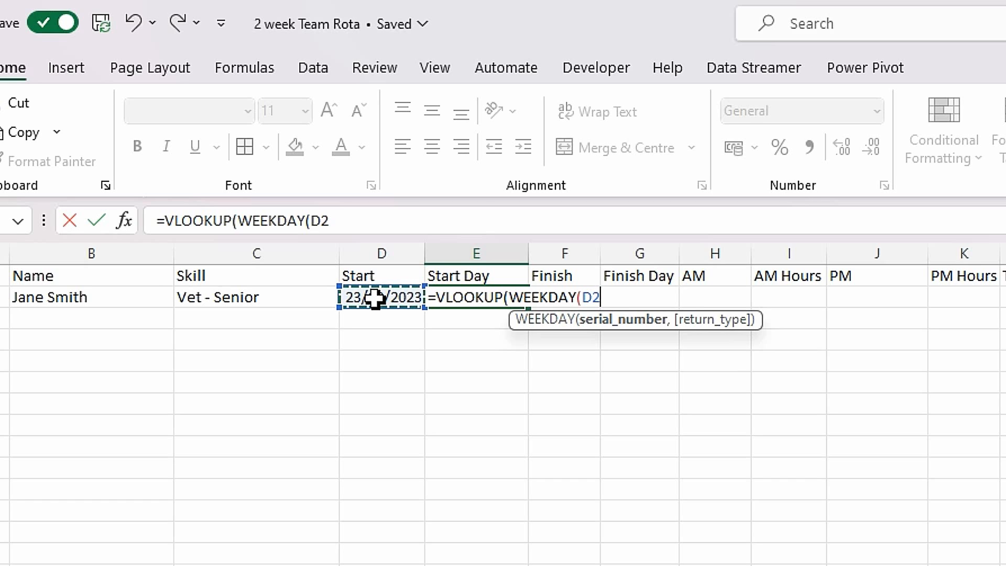
{"action": "left_click", "coordinate": [597, 298]}
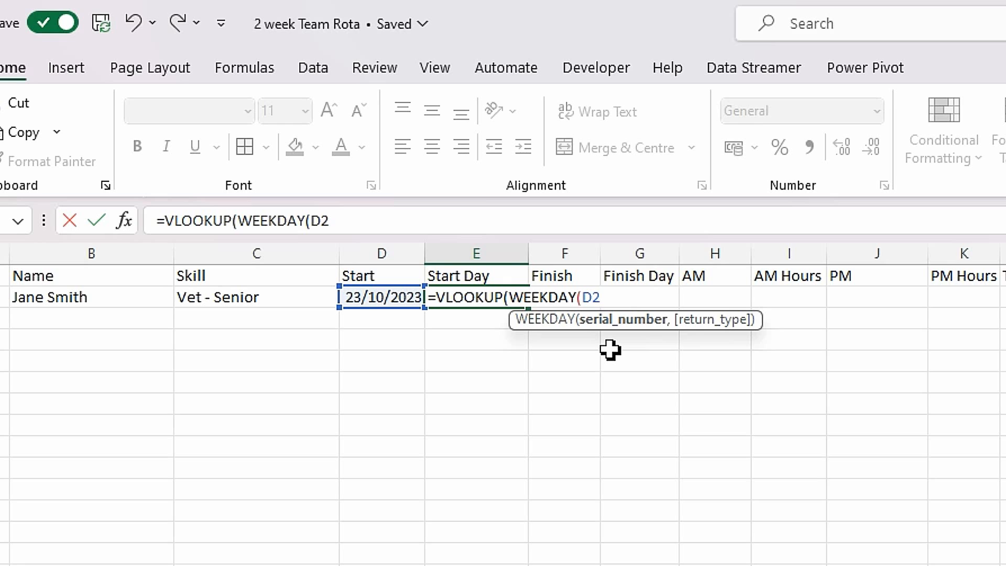
{"action": "type", "text": ","}
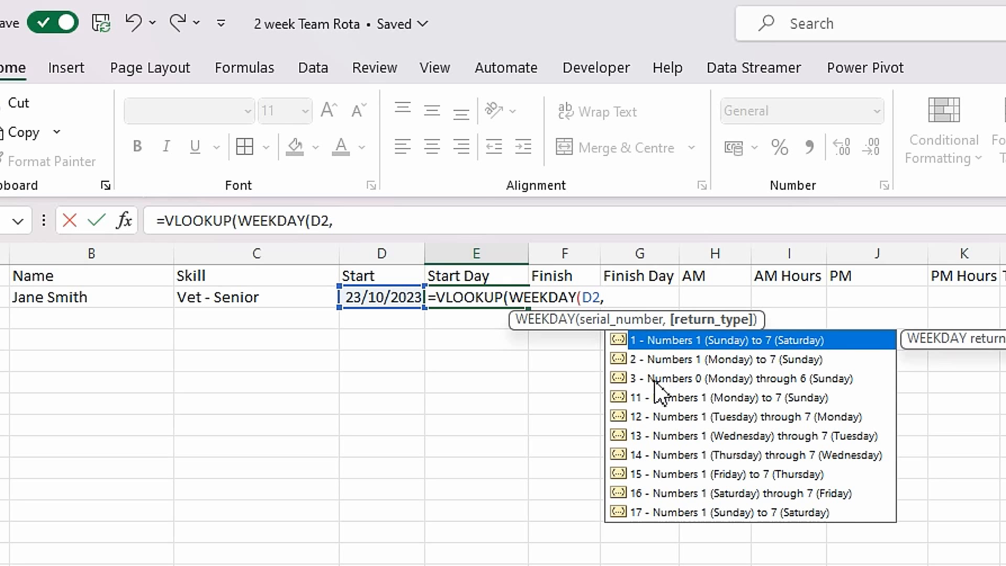
{"action": "left_click", "coordinate": [713, 383]}
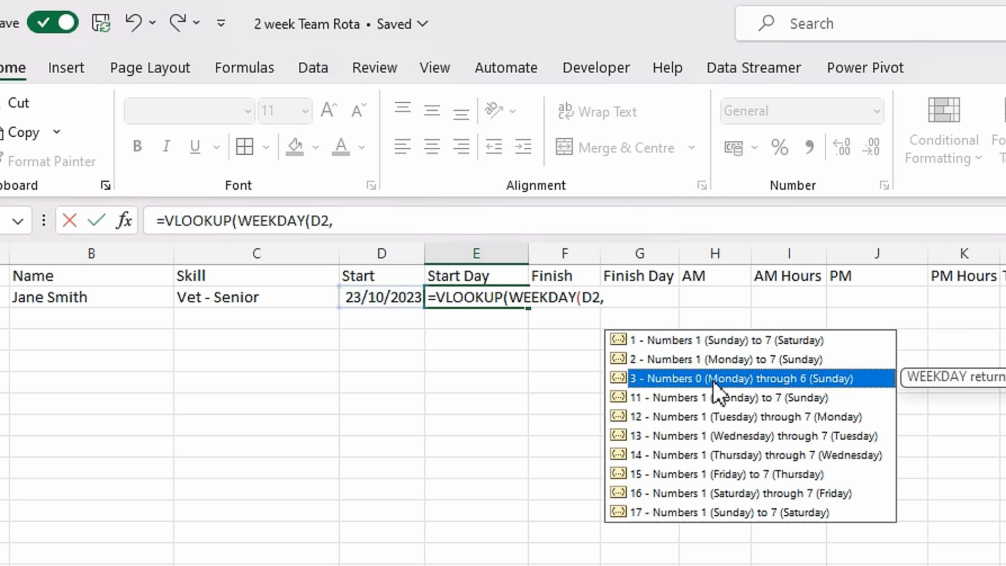
{"action": "double_click", "coordinate": [714, 384]}
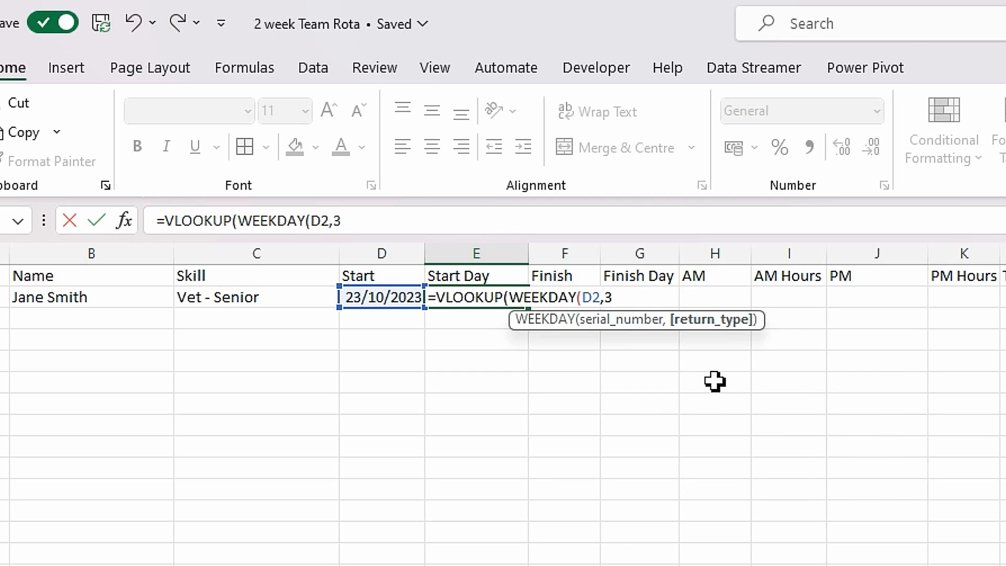
{"action": "type", "text": ")"}
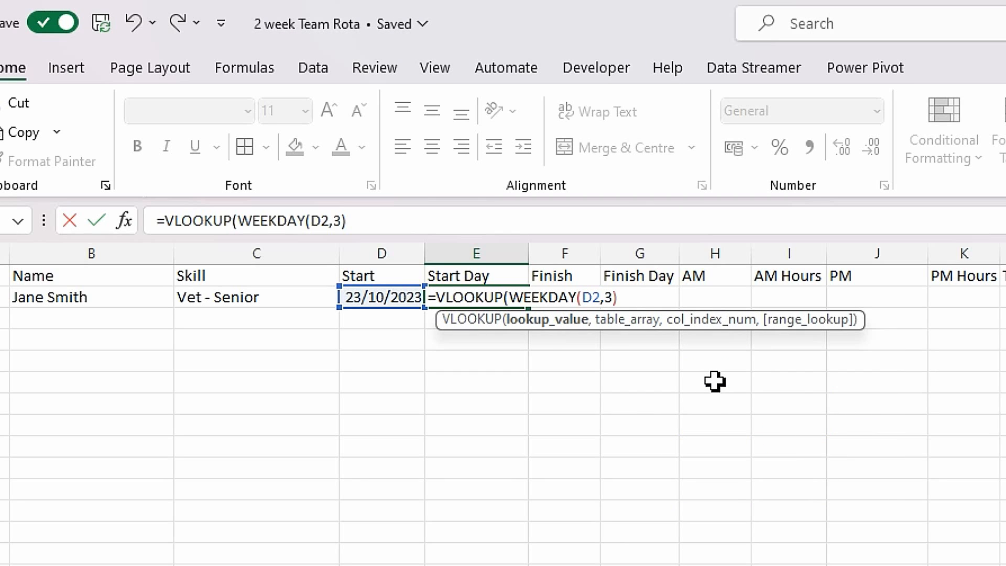
{"action": "type", "text": ","}
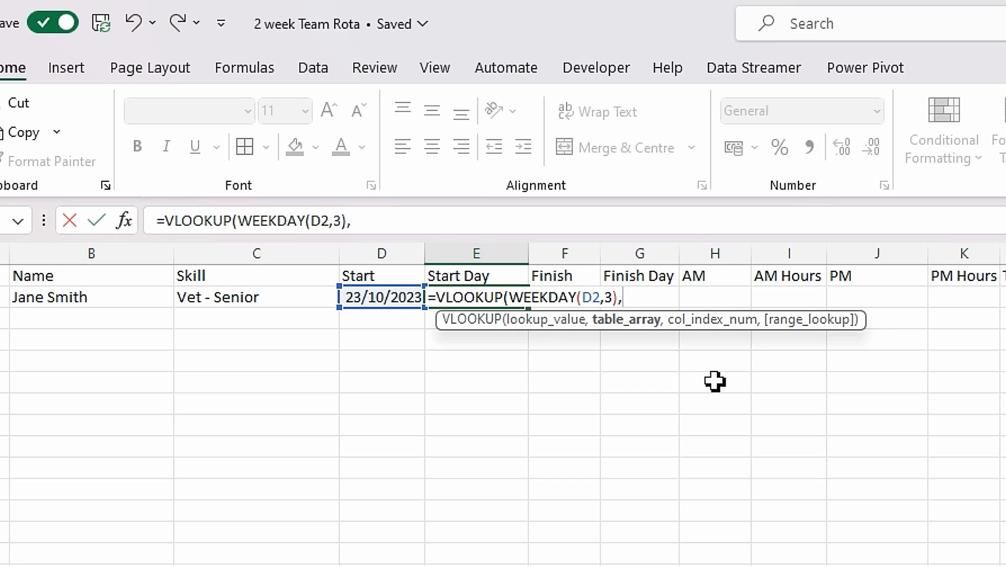
{"action": "type", "text": "2,"}
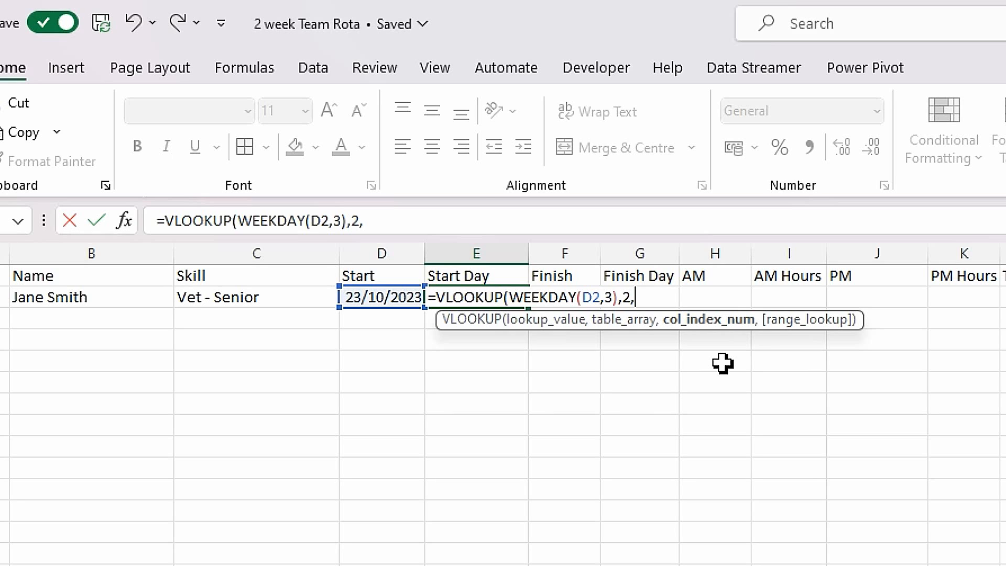
{"action": "key", "text": "BackSpace"}
{"action": "key", "text": "BackSpace"}
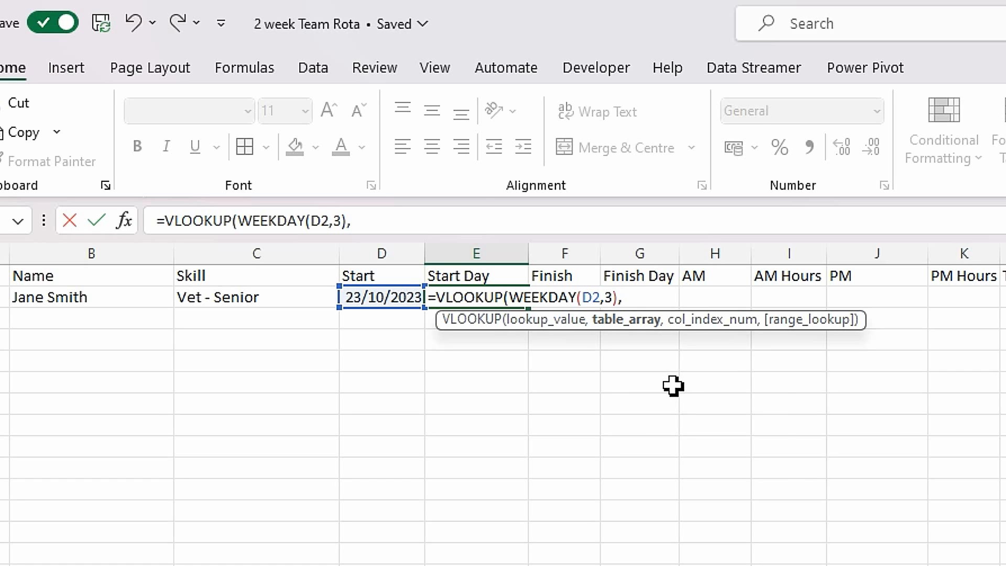
Complete the E2 VLOOKUP with TableDaysofWeek as the table array, column index 2 and FALSE for an exact match.
{"action": "type", "text": "tab"}
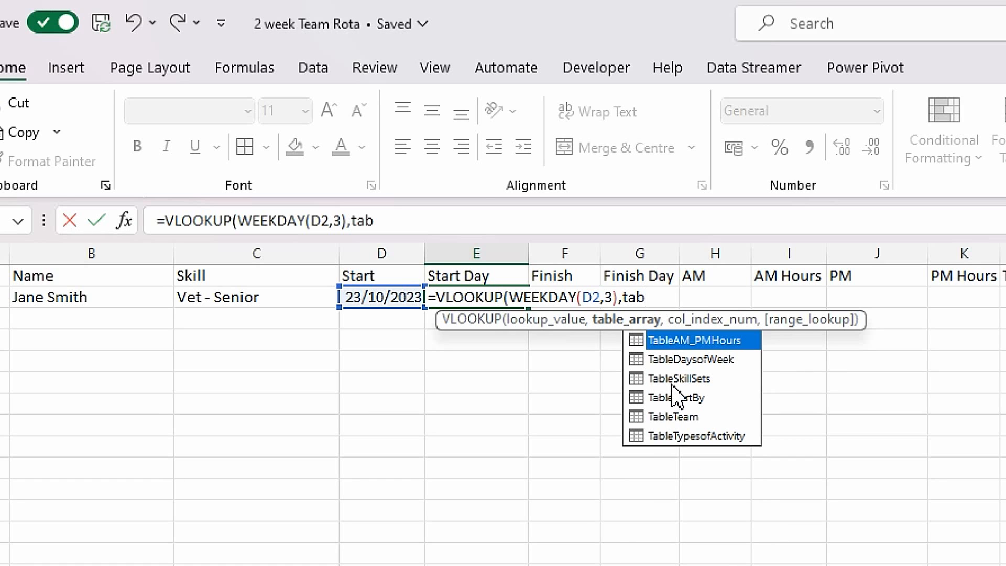
{"action": "left_click", "coordinate": [687, 361]}
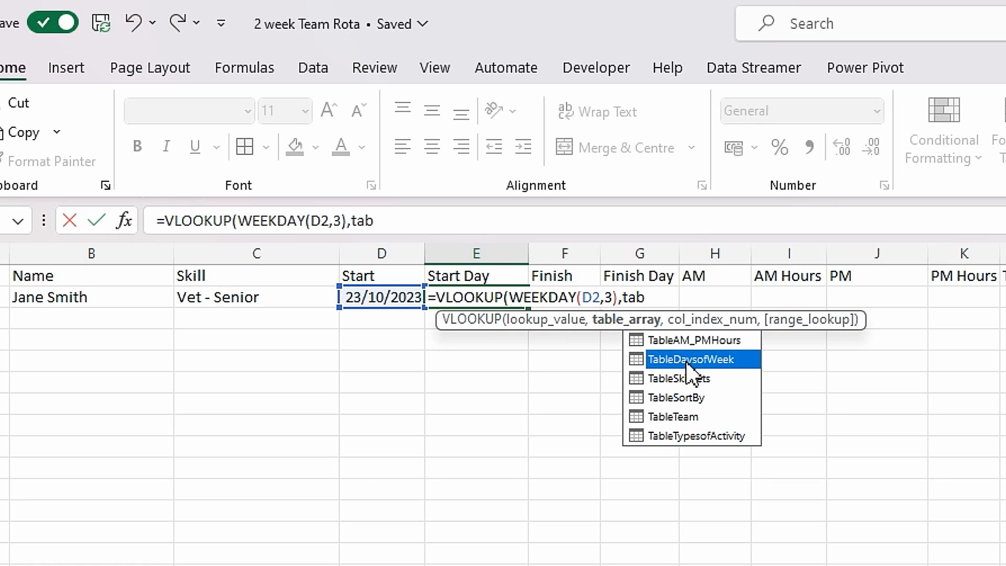
{"action": "double_click", "coordinate": [687, 362]}
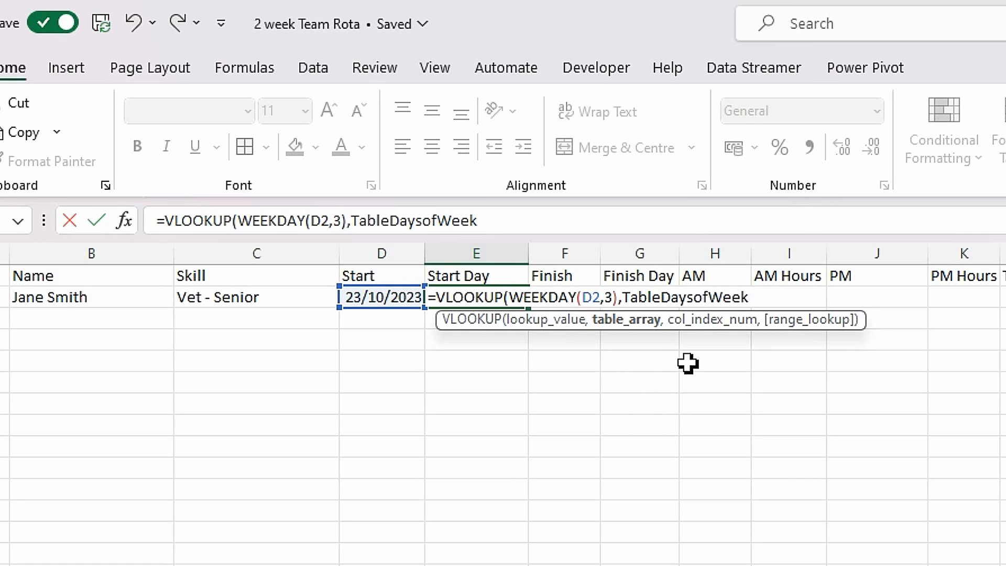
{"action": "type", "text": ",2"}
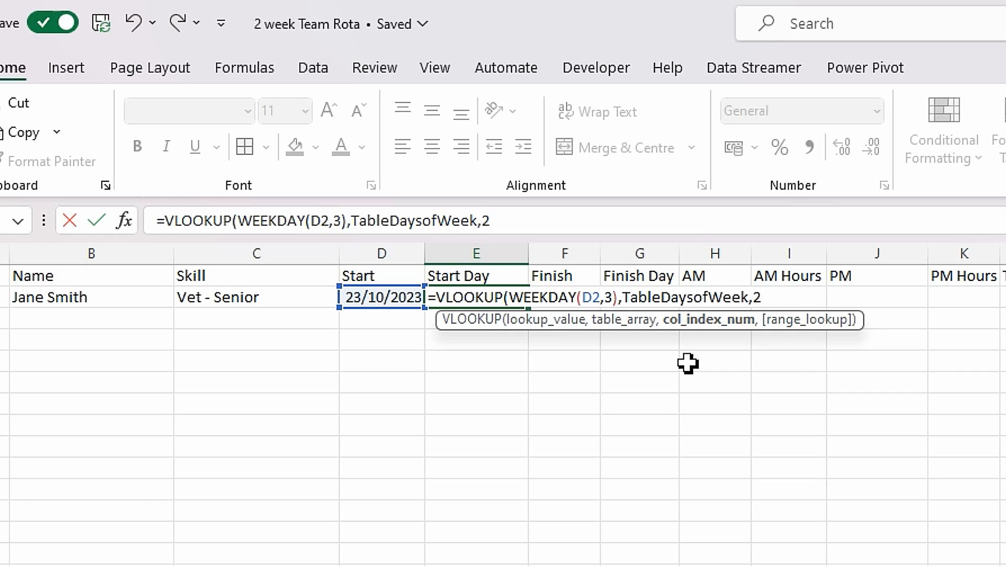
{"action": "type", "text": ","}
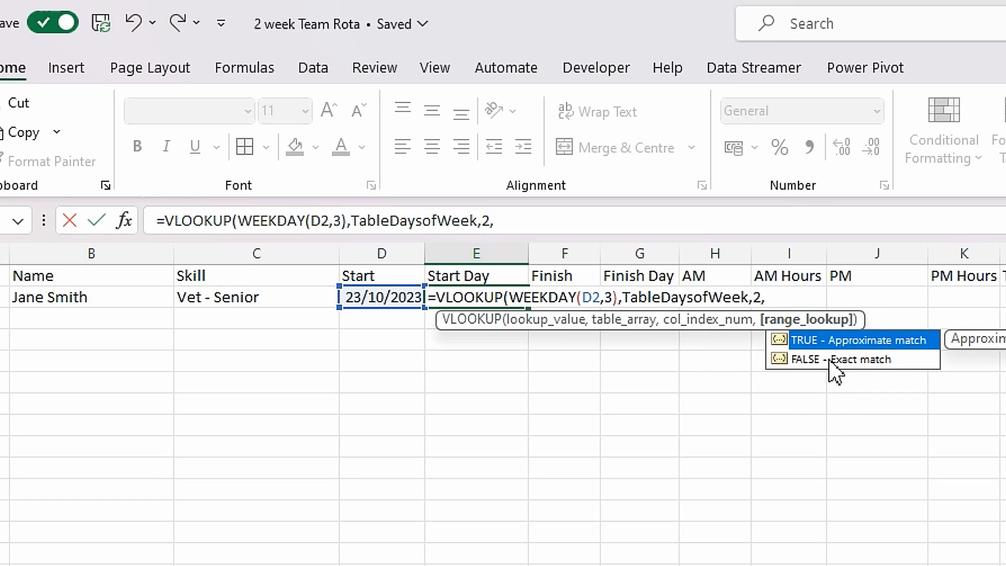
{"action": "double_click", "coordinate": [830, 360]}
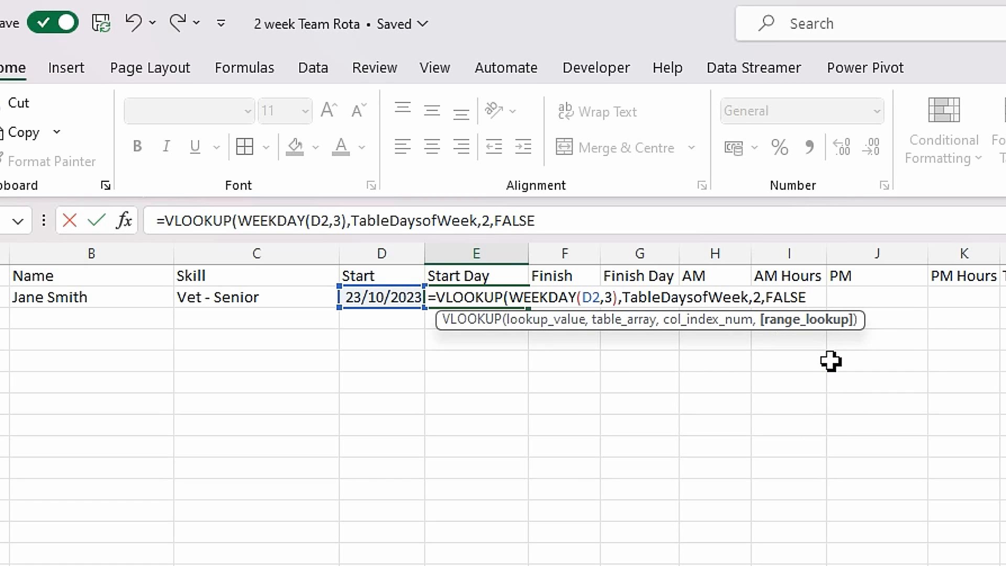
{"action": "type", "text": ")"}
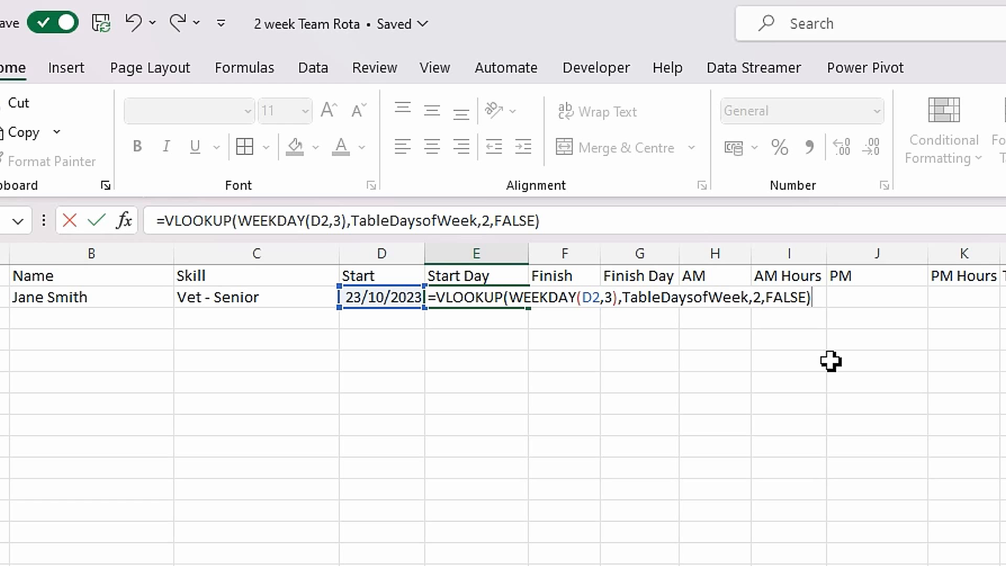
{"action": "key", "text": "Return"}
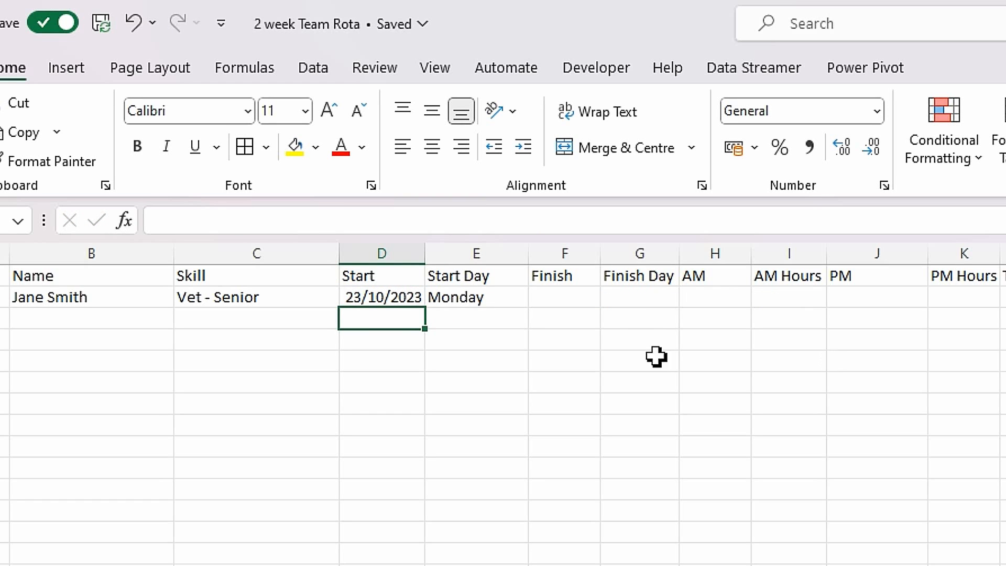
Wrap the E2 VLOOKUP in an IF that runs it when D2<>"" and otherwise returns "".
{"action": "left_click", "coordinate": [482, 300]}
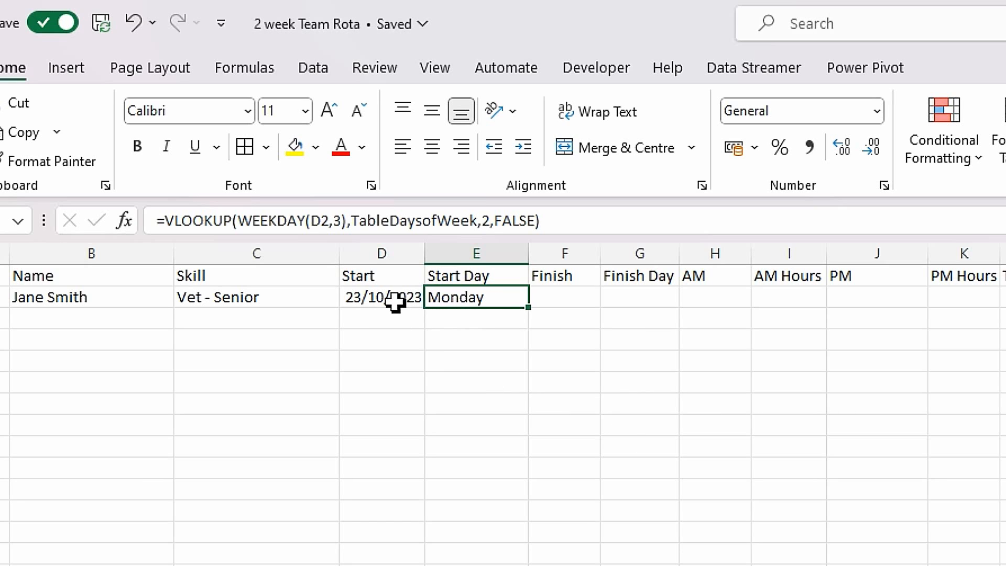
{"action": "left_click", "coordinate": [170, 226]}
{"action": "type", "text": "if"}
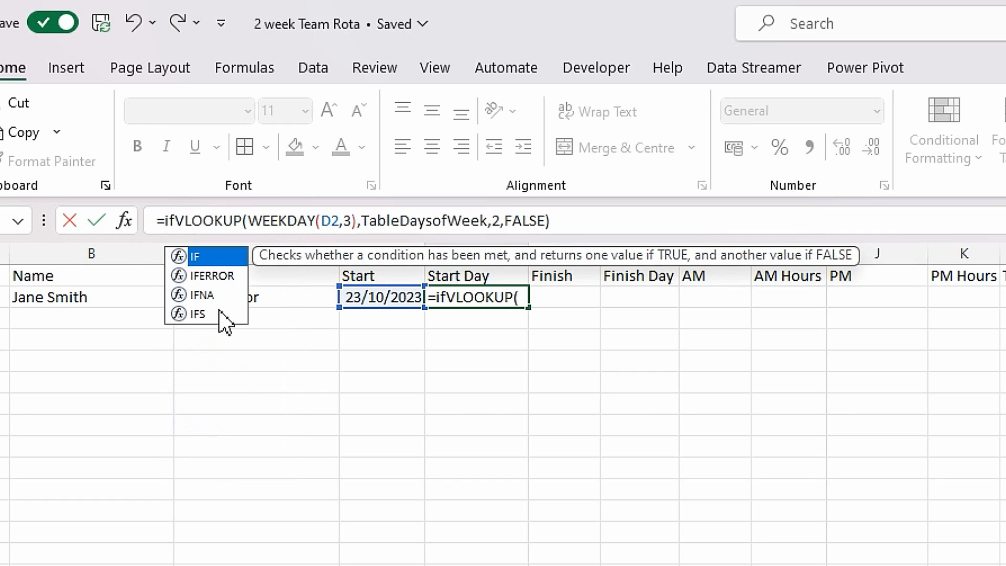
{"action": "key", "text": "Tab"}
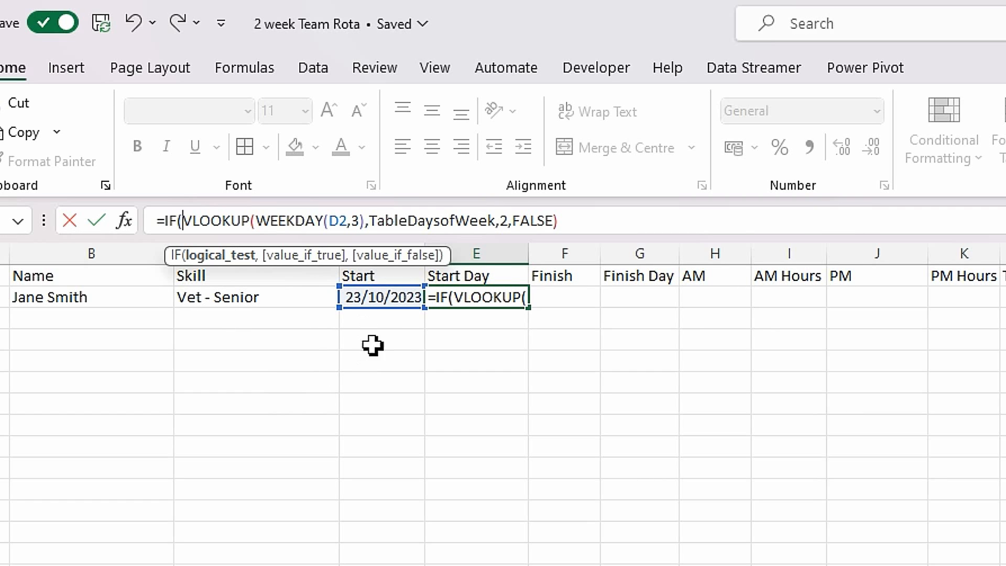
{"action": "left_click", "coordinate": [386, 300]}
{"action": "type", "text": "<>\"\""}
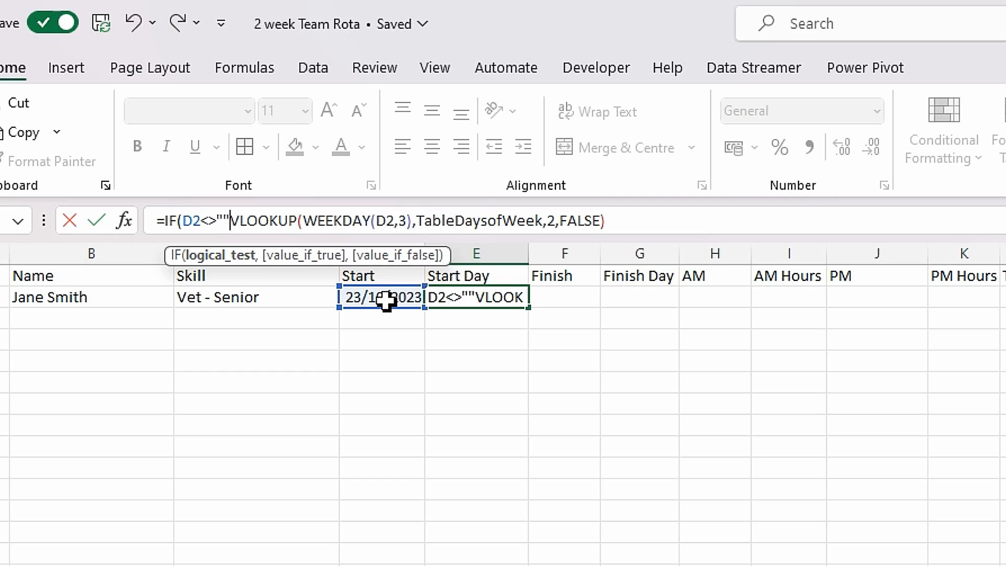
{"action": "type", "text": ","}
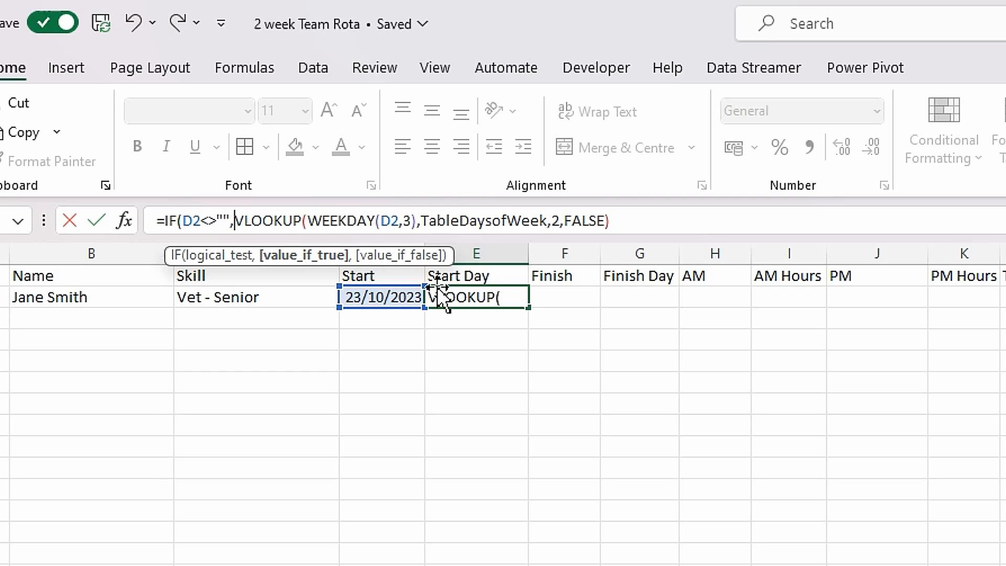
{"action": "left_click", "coordinate": [621, 219]}
{"action": "type", "text": ","}
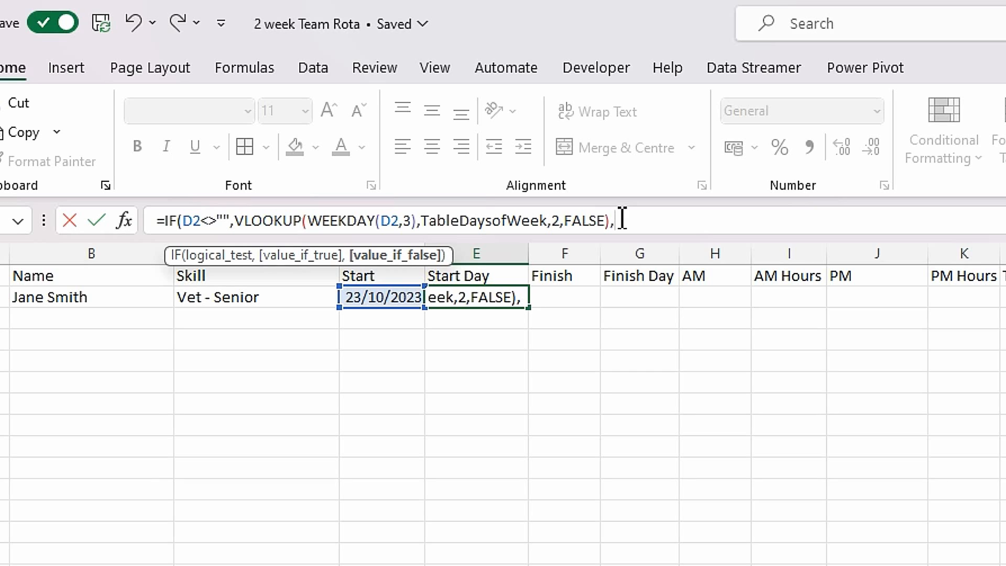
{"action": "type", "text": "\"\""}
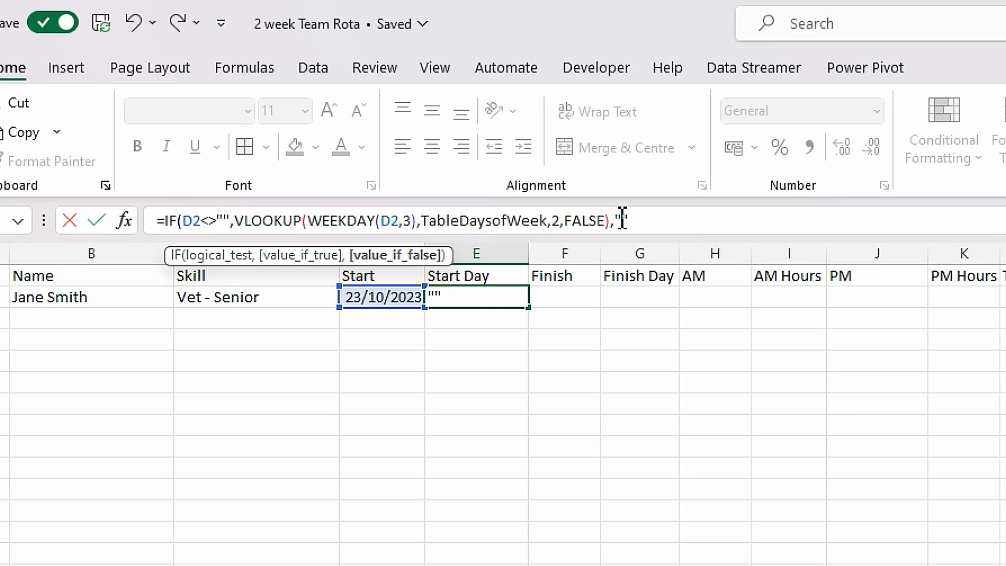
{"action": "type", "text": ")"}
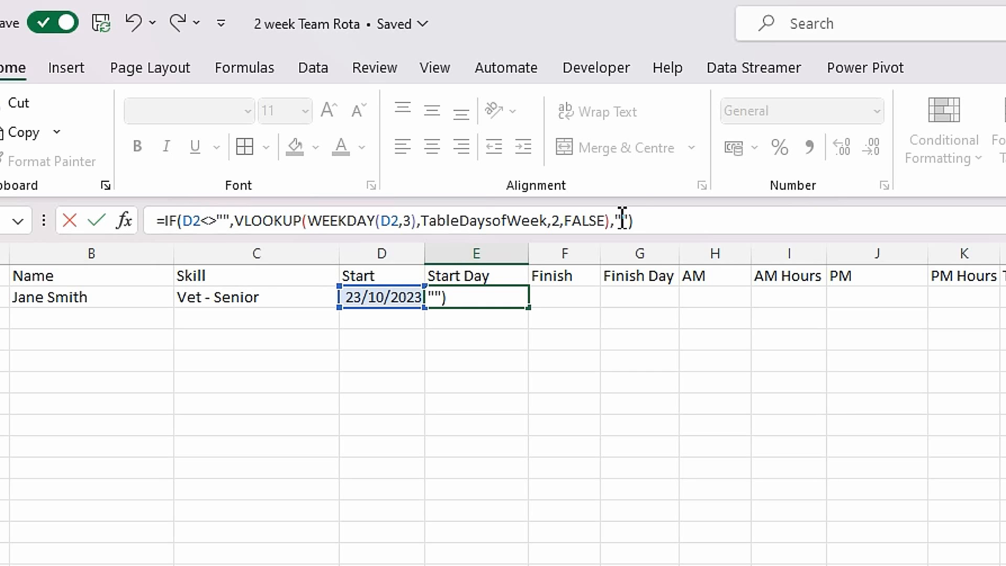
{"action": "key", "text": "Return"}
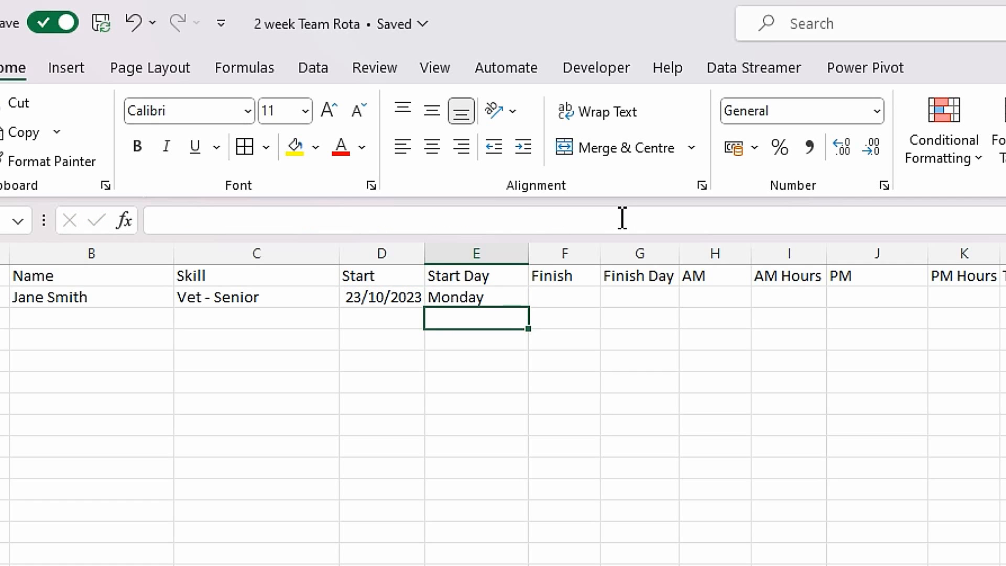
Test the Start Day formula by clearing the start date in D2, and undo the deletion.
{"action": "left_click", "coordinate": [388, 295]}
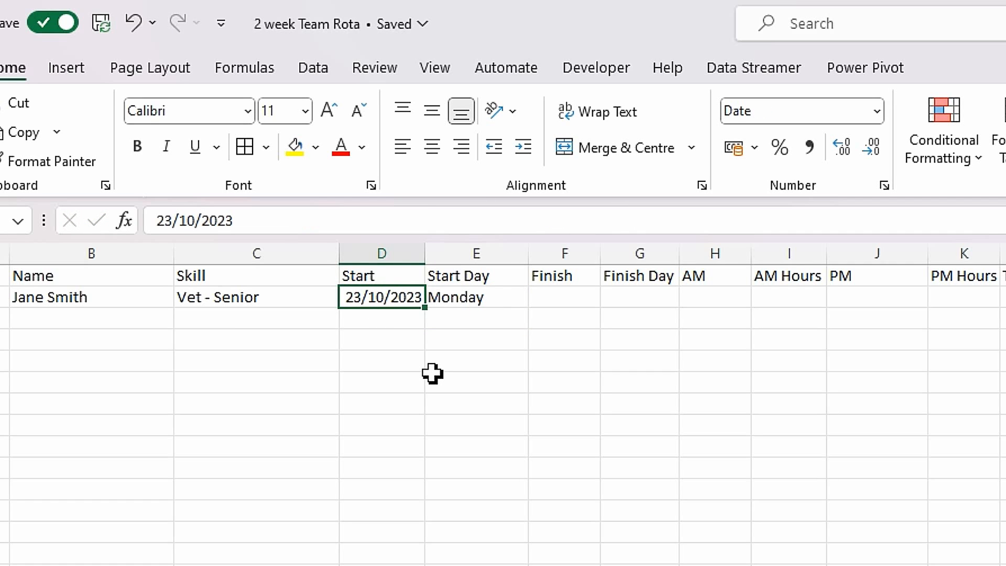
{"action": "key", "text": "Delete"}
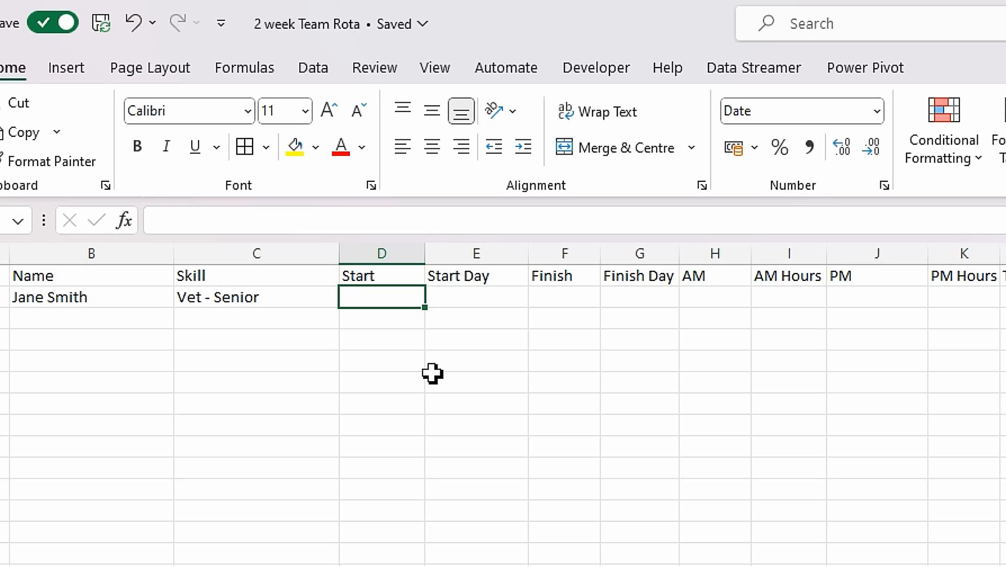
{"action": "key", "text": "ctrl+z"}
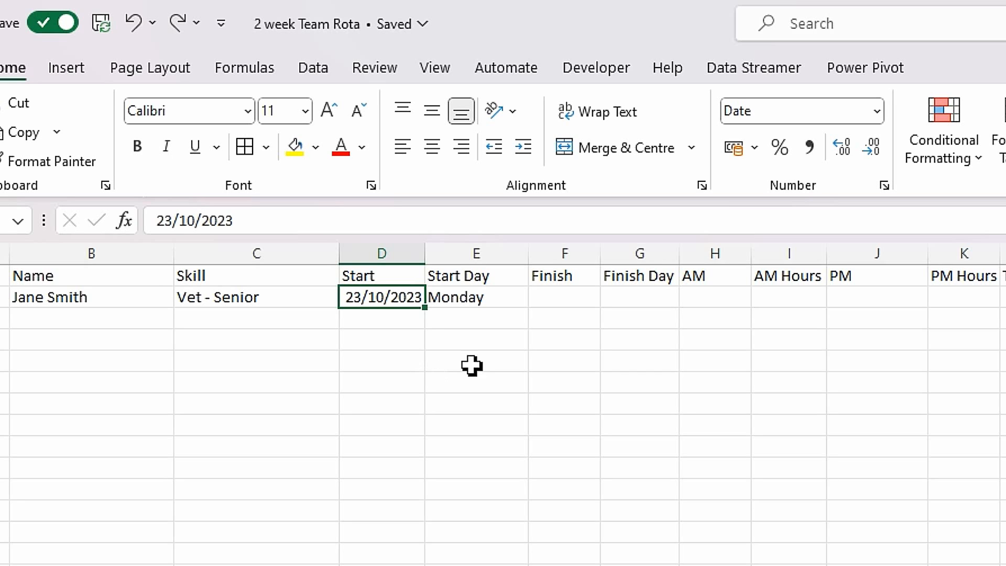
Format Finish cell F2 as Short Date and enter 27/10/2023 as the finish date.
{"action": "left_click", "coordinate": [557, 293]}
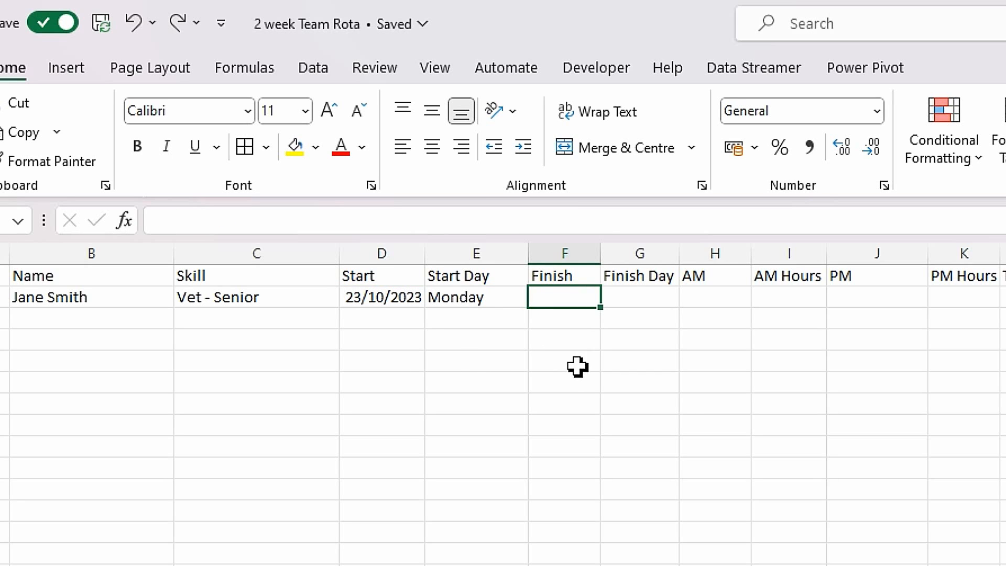
{"action": "left_click", "coordinate": [877, 112]}
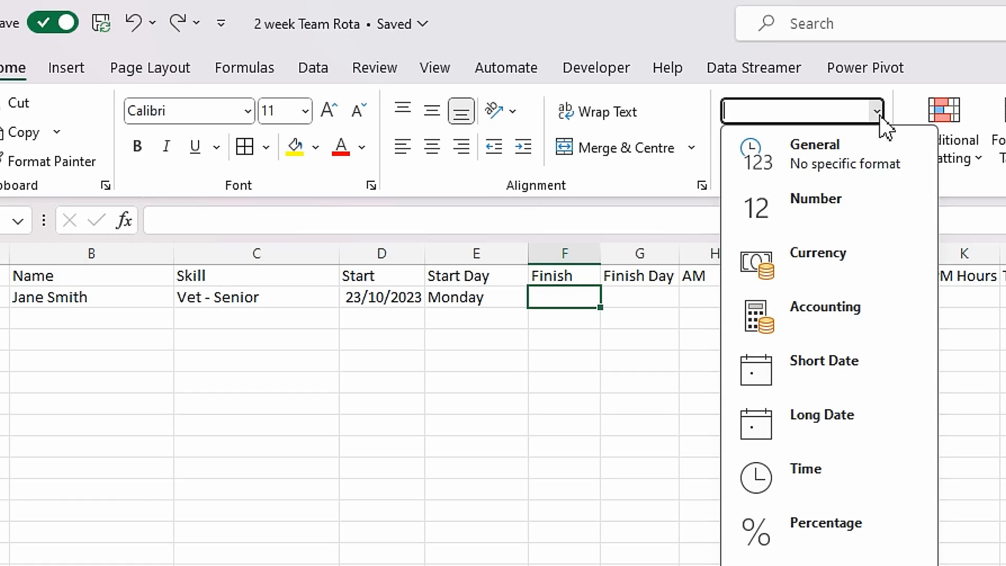
{"action": "left_click", "coordinate": [837, 366]}
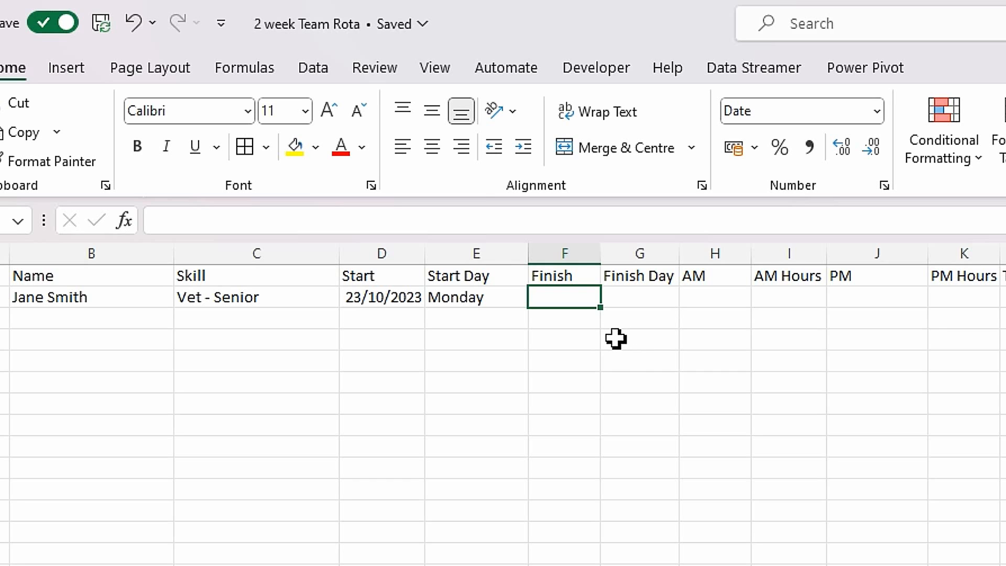
{"action": "type", "text": "2"}
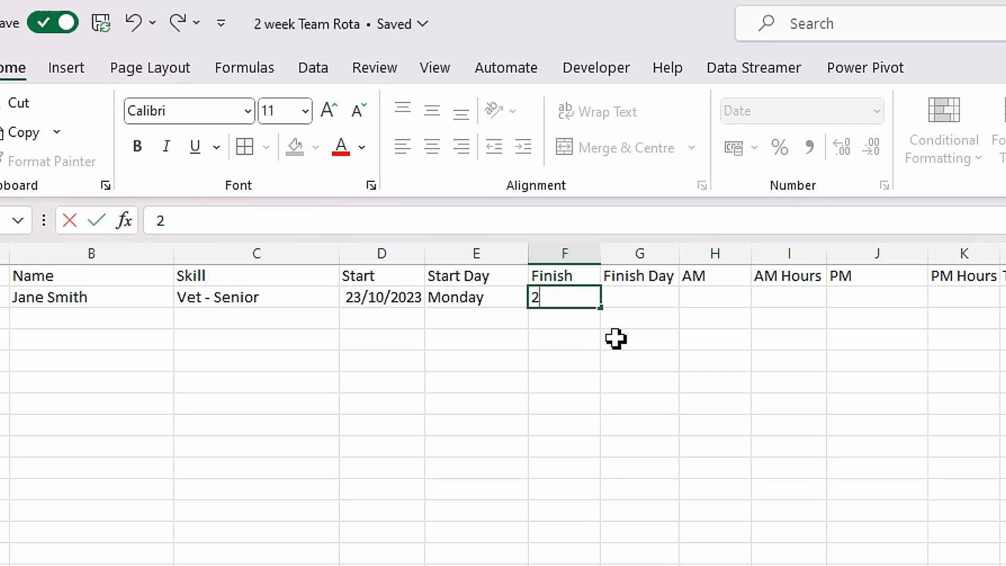
{"action": "type", "text": "7/10/2023"}
{"action": "key", "text": "Tab"}
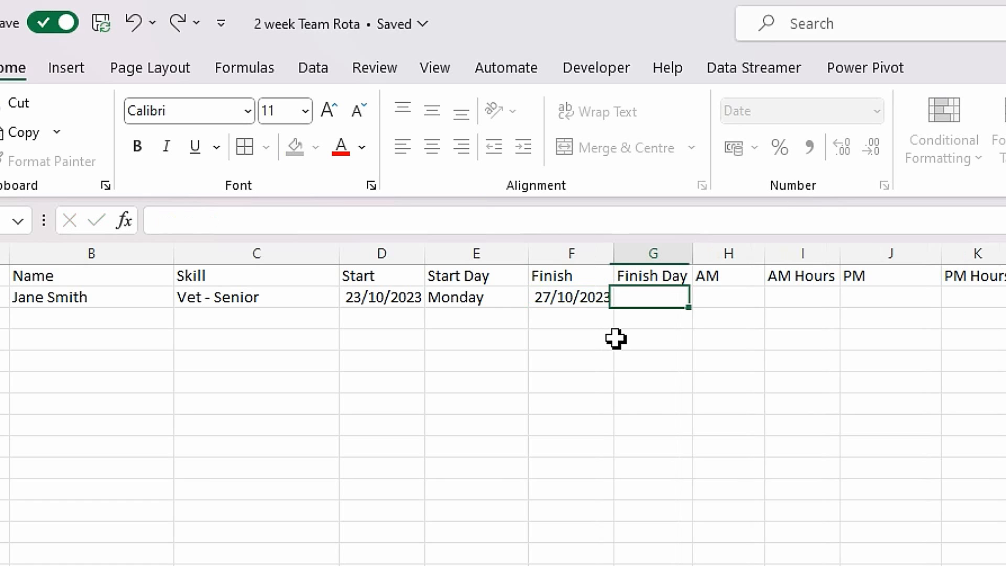
Copy the Start Day formula from E2 into Finish Day cell G2 so that it looks up the weekday from F2.
{"action": "left_click", "coordinate": [452, 297]}
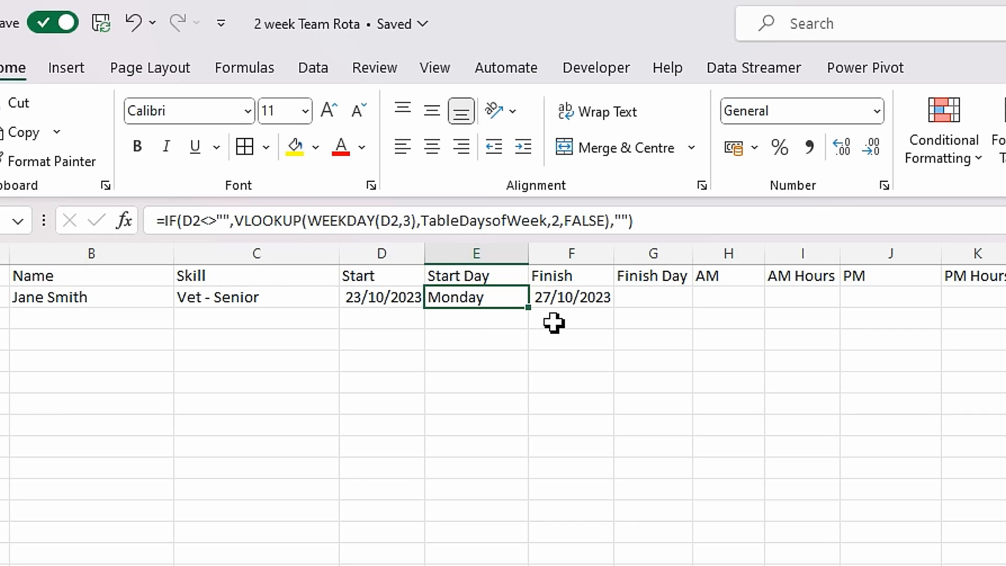
{"action": "left_click", "coordinate": [667, 298]}
{"action": "type", "text": "=IF(F2<>\"\",VLOOKUP(WEEKDAY(F2,3),TableDaysofWeek,2,FALSE),\"\")"}
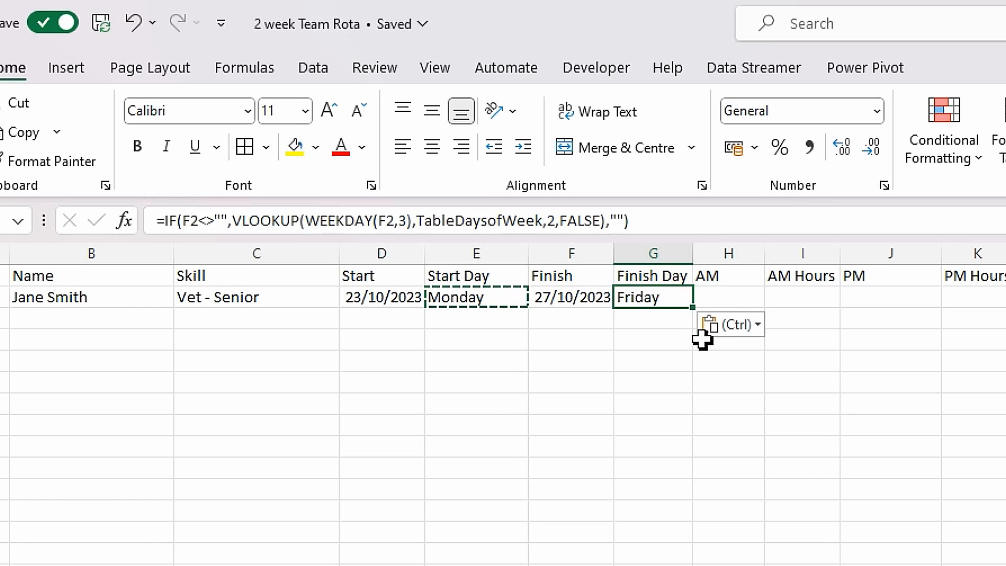
{"action": "left_click", "coordinate": [532, 353]}
{"action": "left_click", "coordinate": [639, 299]}
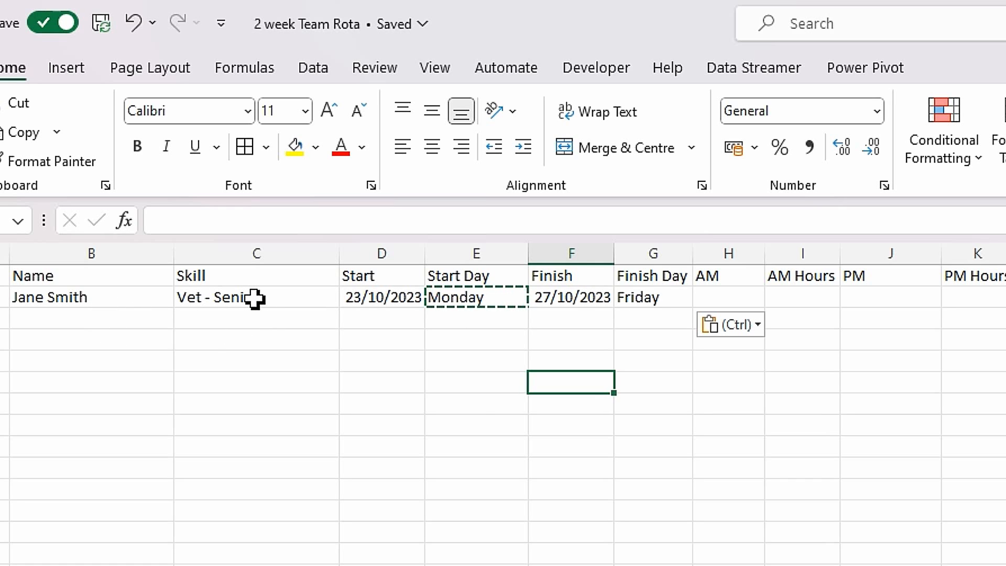
{"action": "left_click", "coordinate": [382, 299]}
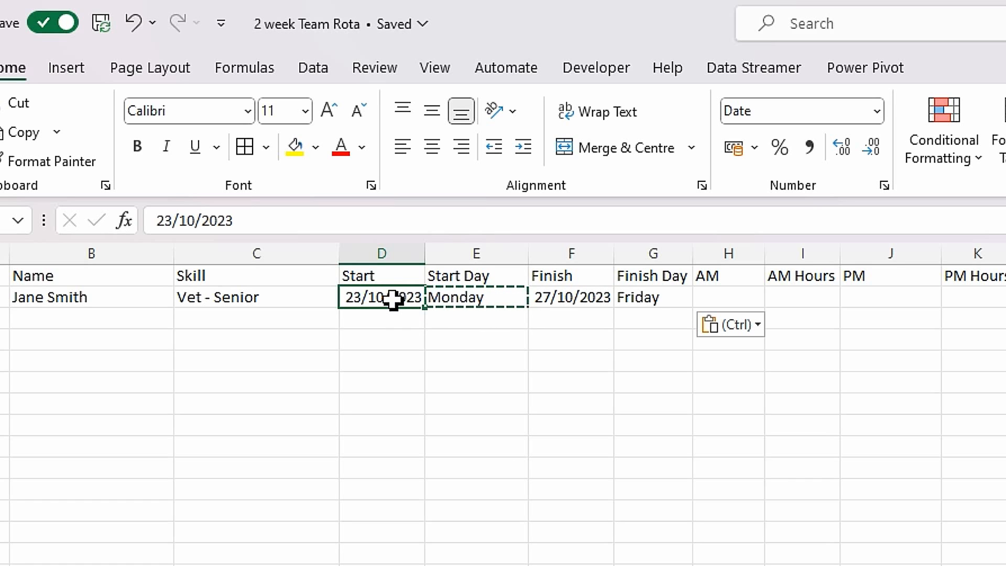
{"action": "left_click", "coordinate": [713, 297]}
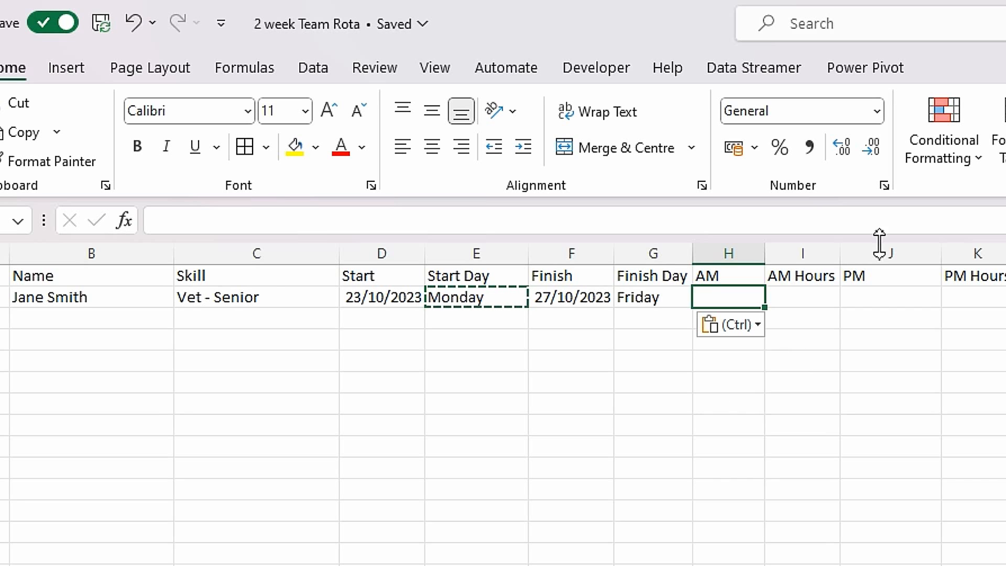
{"action": "left_click", "coordinate": [313, 68]}
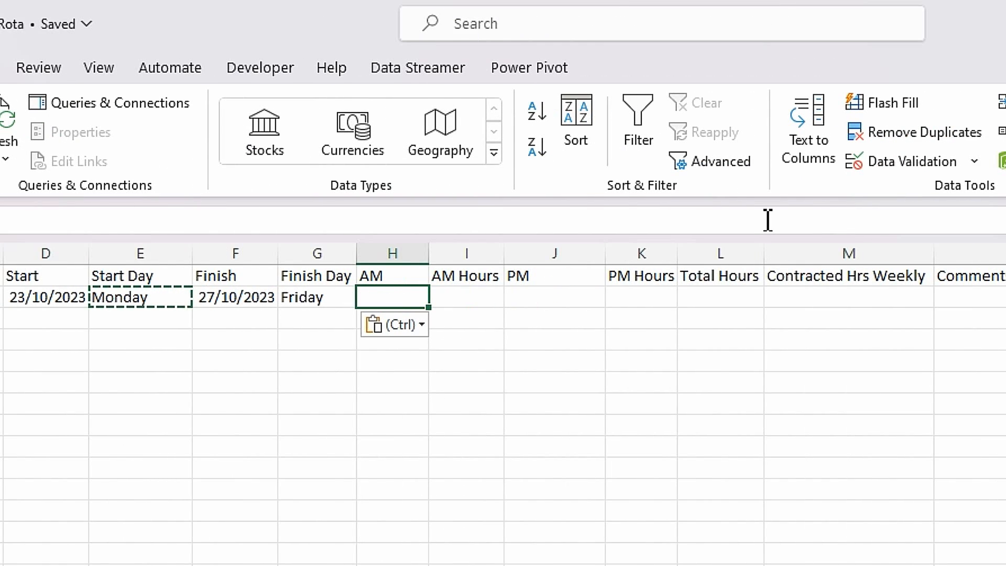
{"action": "left_click", "coordinate": [975, 161]}
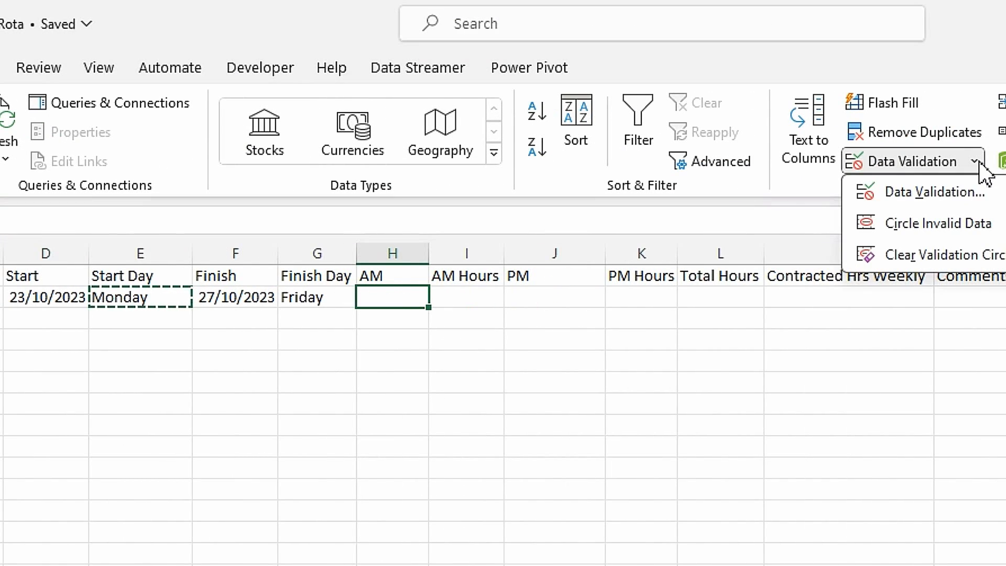
{"action": "left_click", "coordinate": [946, 193]}
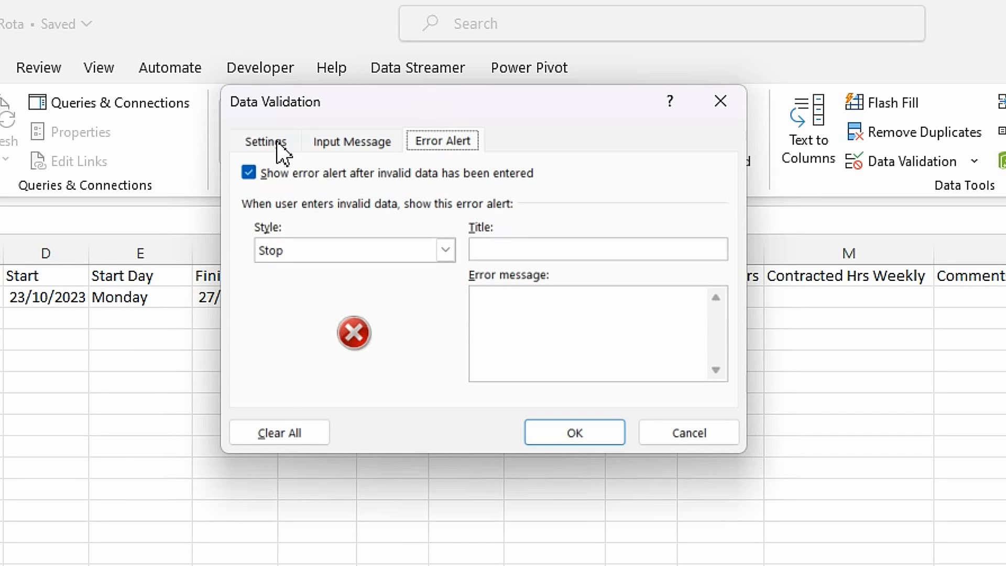
{"action": "left_click", "coordinate": [681, 446]}
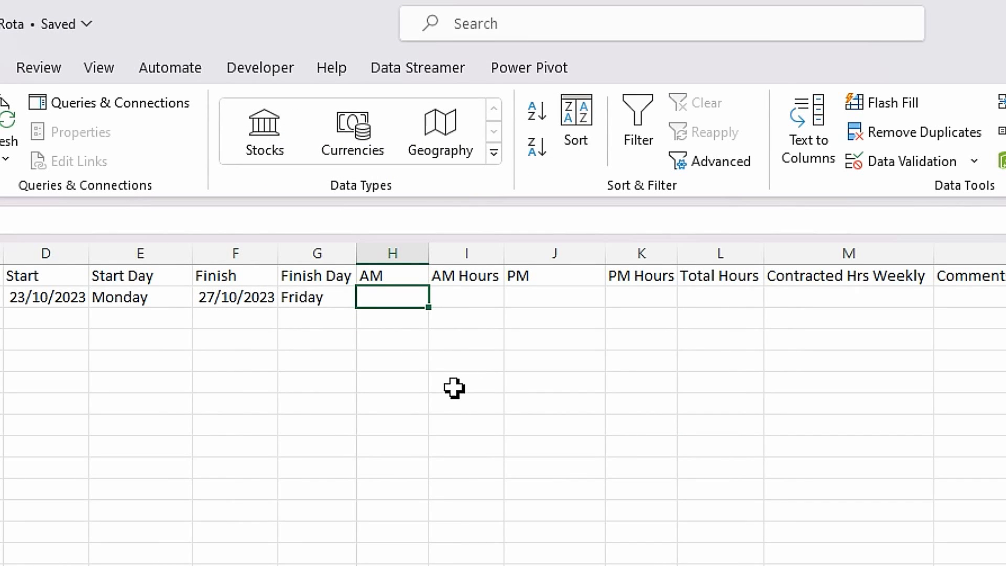
Enter =TableTypesofActivity[Types] in AM cell H2 and autofit column H to the spilled activity names.
{"action": "type", "text": "=tabl"}
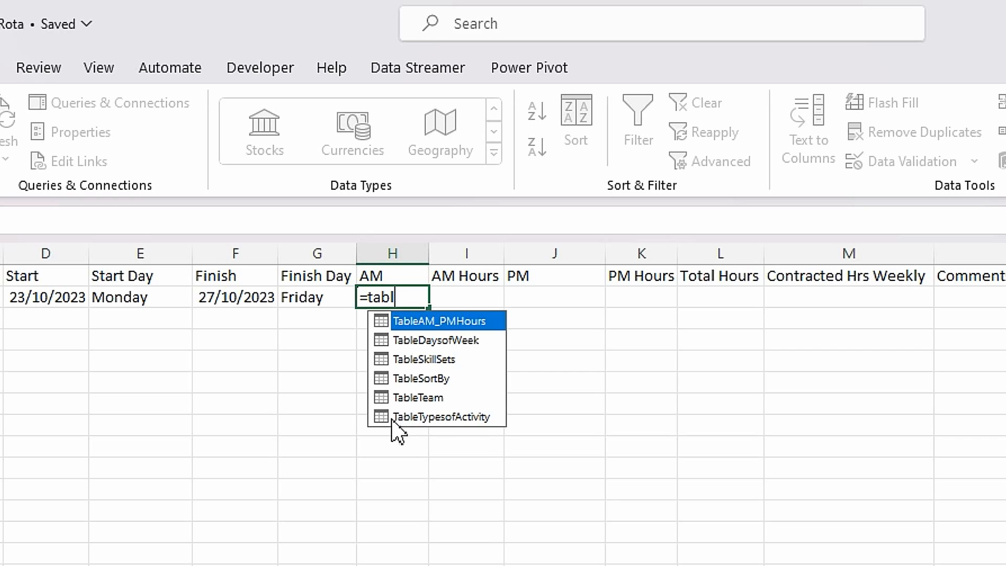
{"action": "double_click", "coordinate": [440, 417]}
{"action": "type", "text": "["}
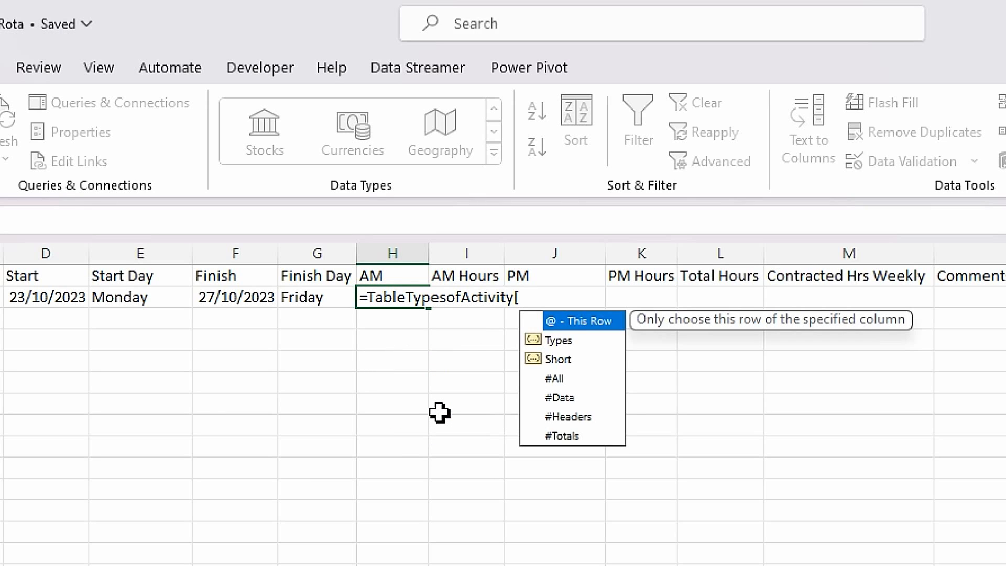
{"action": "double_click", "coordinate": [557, 344]}
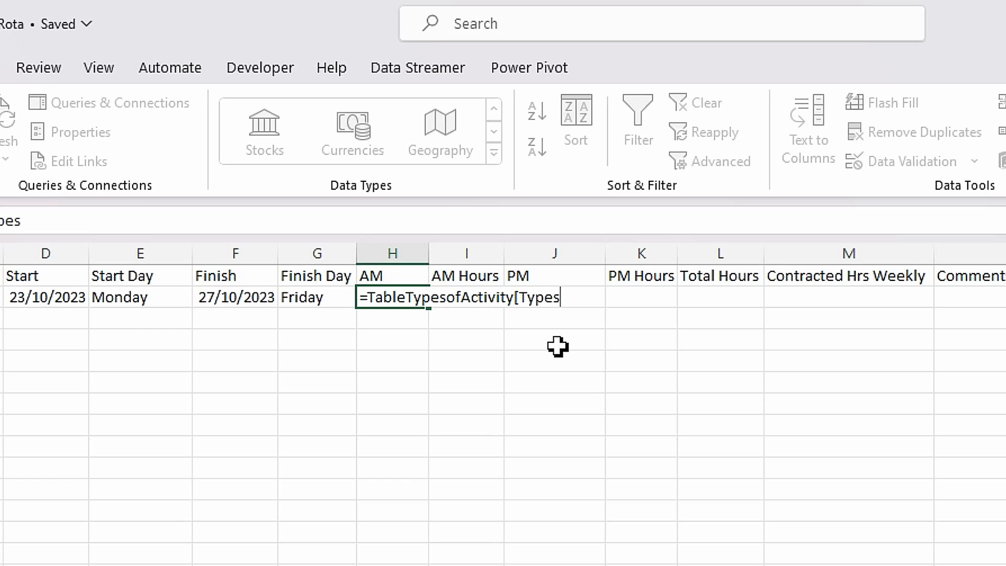
{"action": "type", "text": "]"}
{"action": "key", "text": "Return"}
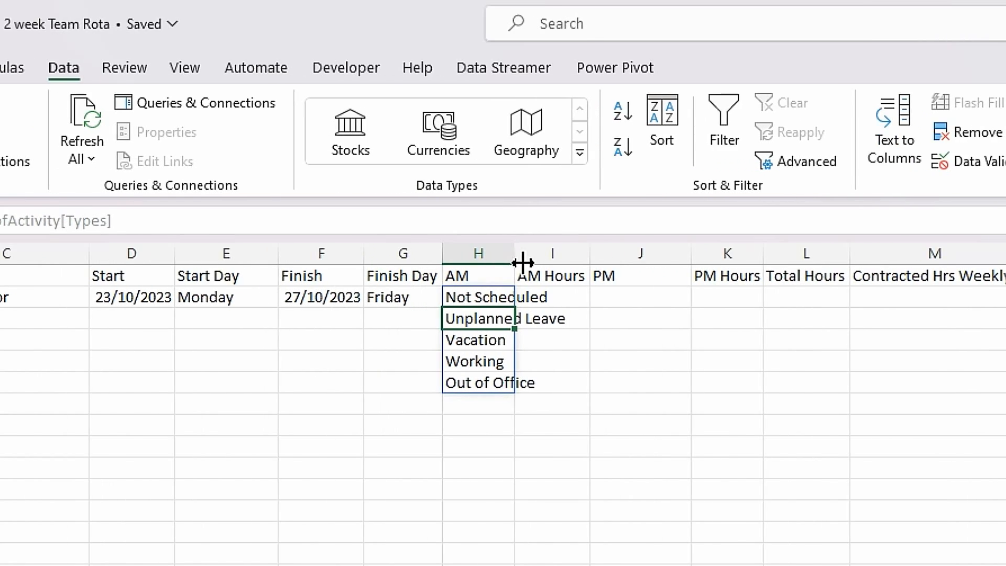
{"action": "double_click", "coordinate": [518, 259]}
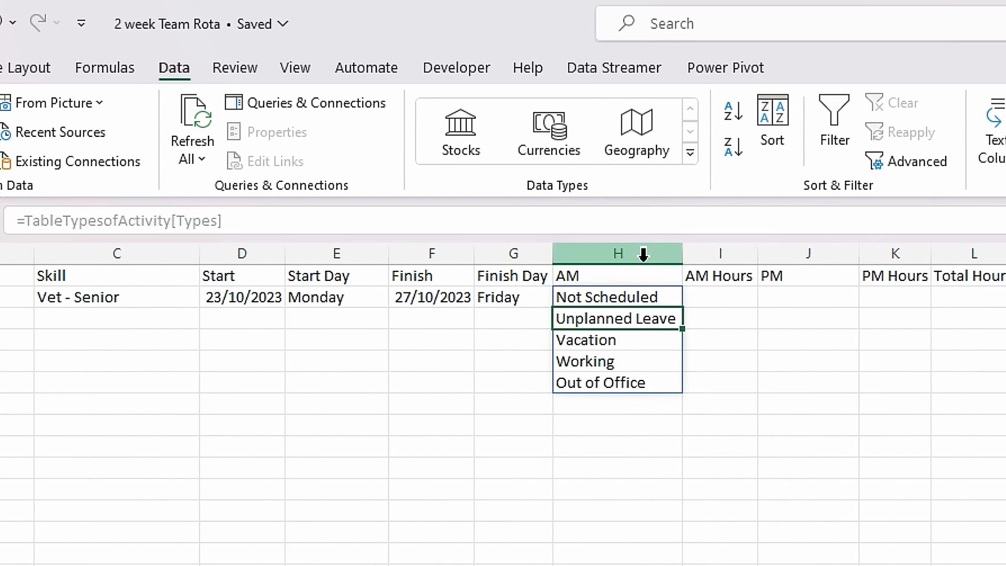
Copy the reference TableTypesofActivity[Types] out of the H2 formula and clear the formula from the cell.
{"action": "left_click", "coordinate": [547, 303]}
{"action": "left_click_drag", "start_coordinate": [223, 221], "coordinate": [25, 220]}
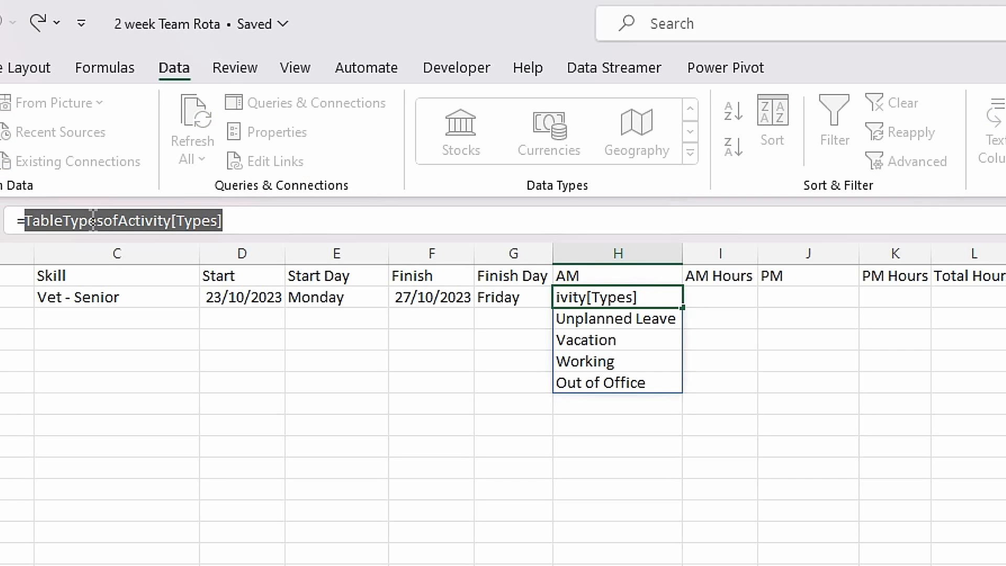
{"action": "key", "text": "Escape"}
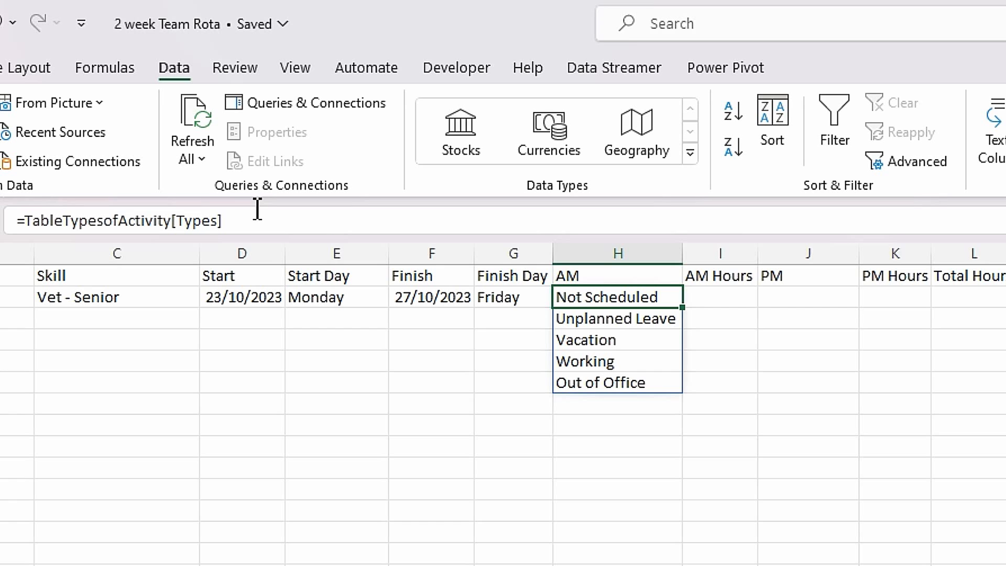
{"action": "key", "text": "Delete"}
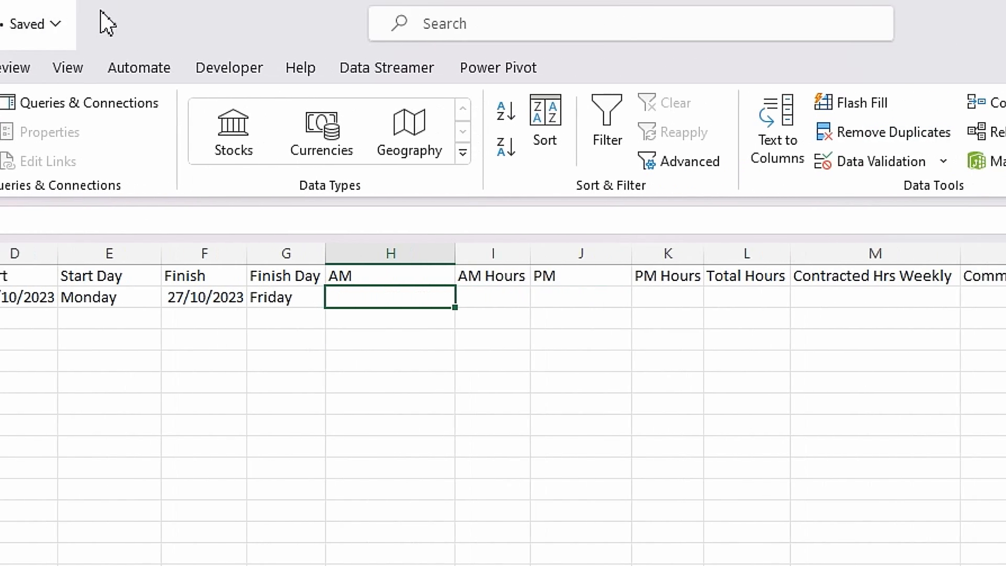
Open data validation for AM cell H2 and set its validation criteria to allow a List.
{"action": "left_click", "coordinate": [930, 169]}
{"action": "left_click", "coordinate": [886, 191]}
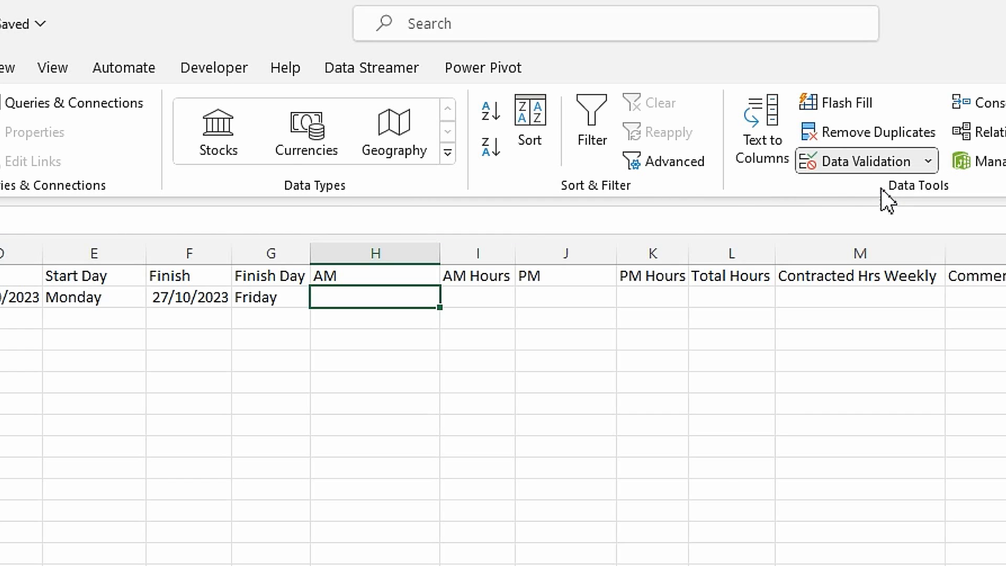
{"action": "left_click", "coordinate": [221, 142]}
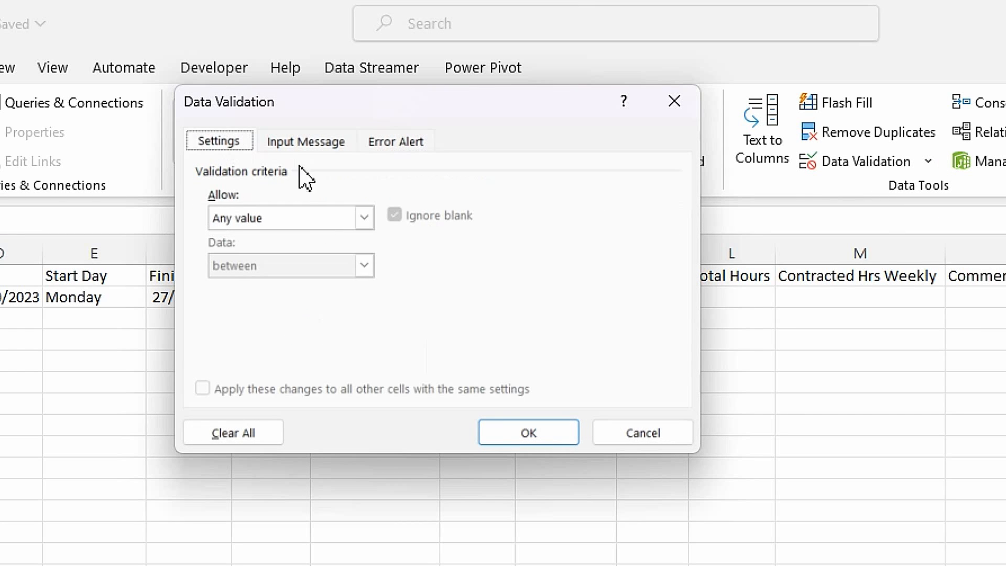
{"action": "left_click", "coordinate": [365, 218]}
{"action": "left_click", "coordinate": [277, 284]}
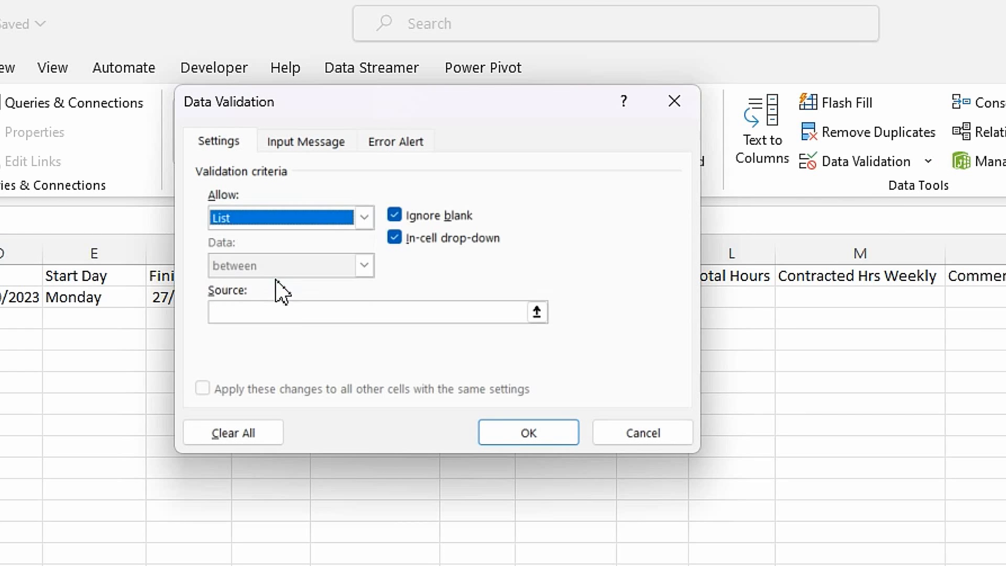
Set the list source for H2 to =INDIRECT("TableTypesofActivity[Types]"), apply the validation and check the cell's dropdown.
{"action": "left_click", "coordinate": [282, 310]}
{"action": "type", "text": "=indirect"}
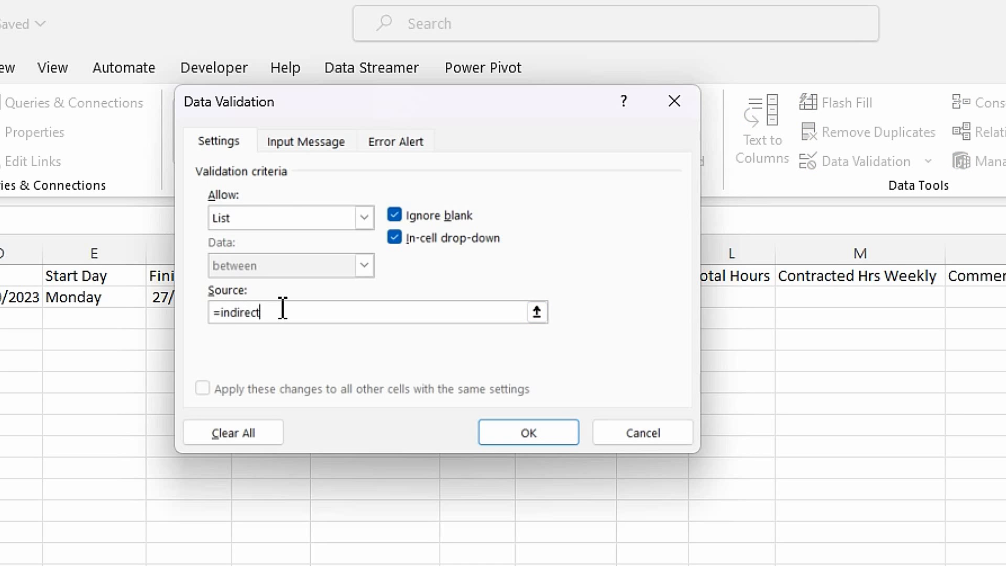
{"action": "type", "text": "(\""}
{"action": "type", "text": "TableTypesofActivity[Types]"}
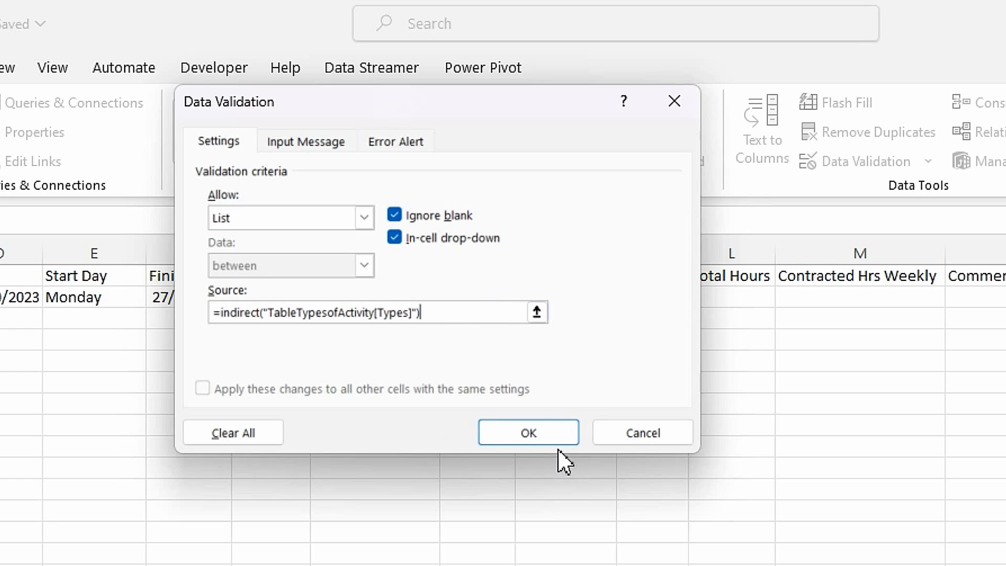
{"action": "left_click", "coordinate": [528, 433]}
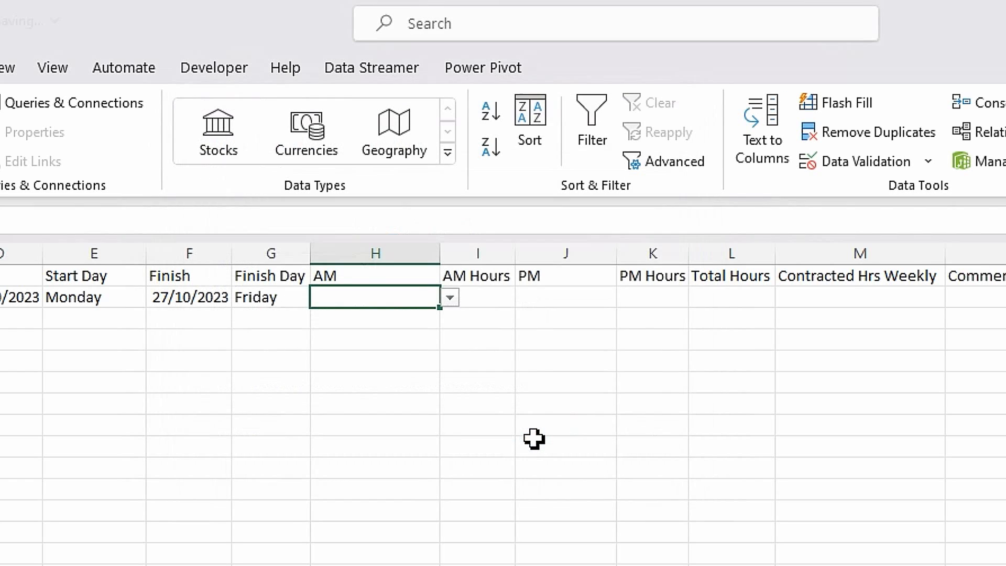
{"action": "left_click", "coordinate": [450, 299]}
{"action": "left_click", "coordinate": [387, 297]}
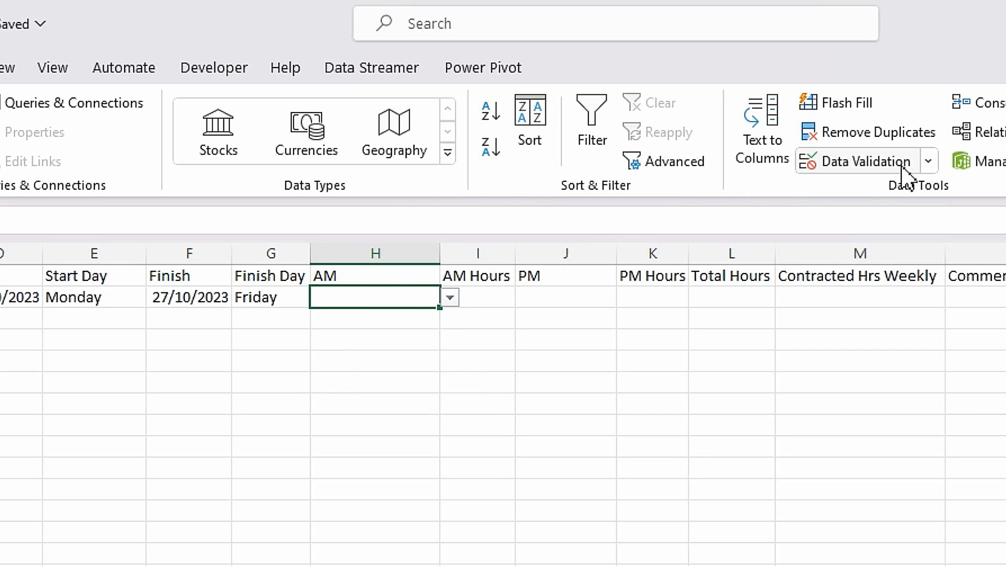
Reopen the data validation for H2 and set the input message title to AM.
{"action": "left_click", "coordinate": [928, 163]}
{"action": "left_click", "coordinate": [921, 191]}
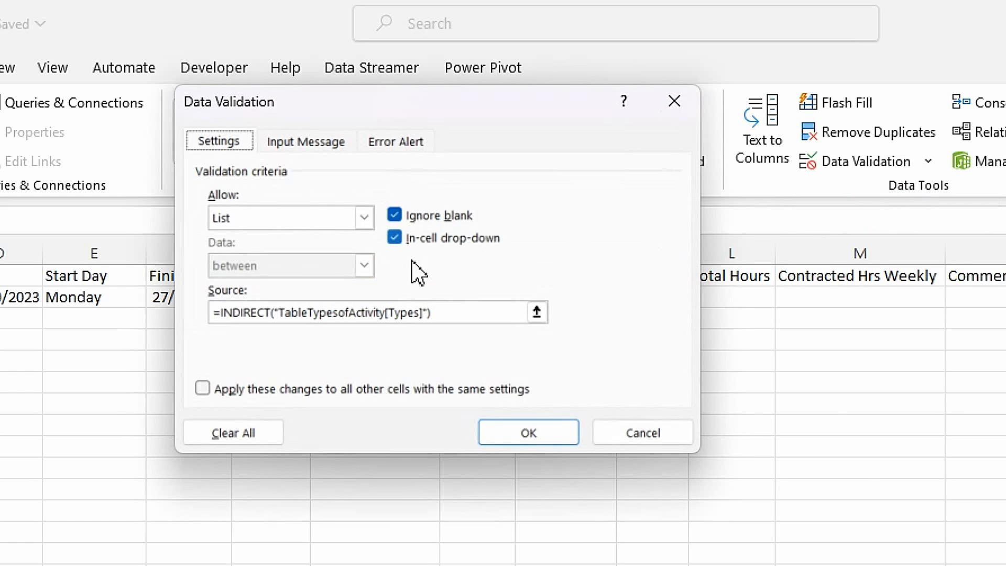
{"action": "left_click", "coordinate": [305, 146]}
{"action": "left_click_drag", "start_coordinate": [404, 113], "coordinate": [780, 205]}
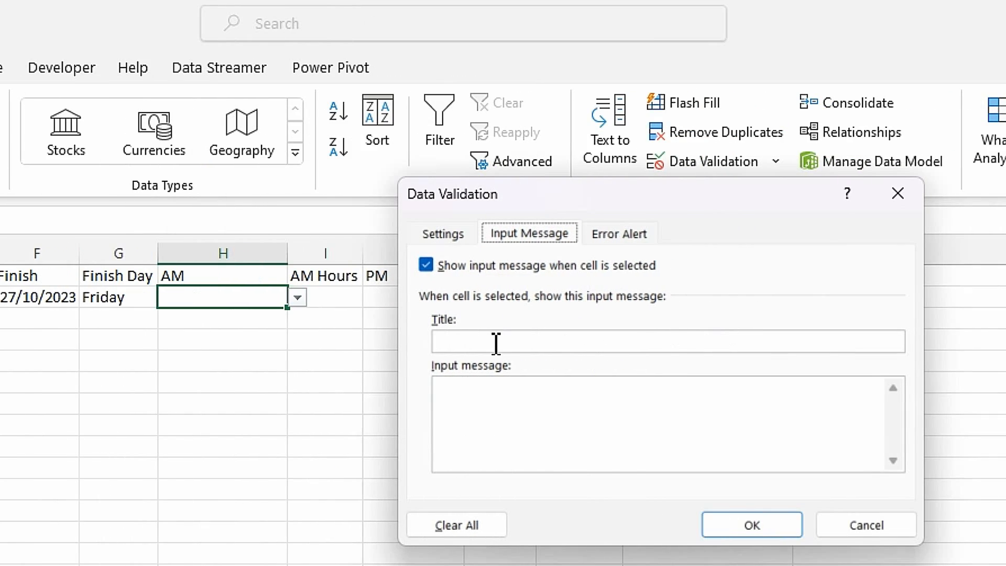
{"action": "left_click", "coordinate": [496, 343]}
{"action": "type", "text": "AM"}
Enter "Please select an activity from the dropdown list." as the input message for H2 and copy that text.
{"action": "left_click", "coordinate": [479, 402]}
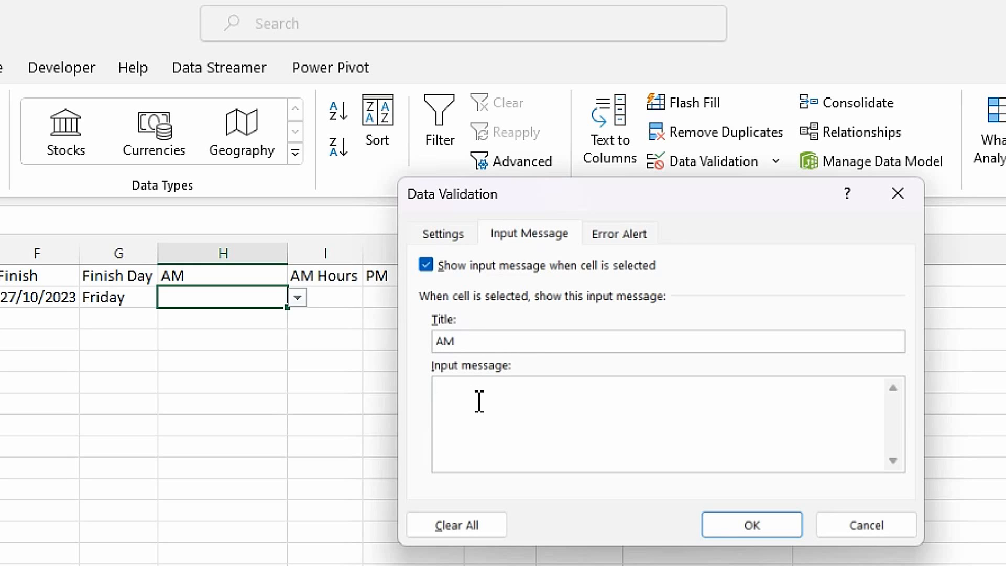
{"action": "type", "text": "Please select an activity"}
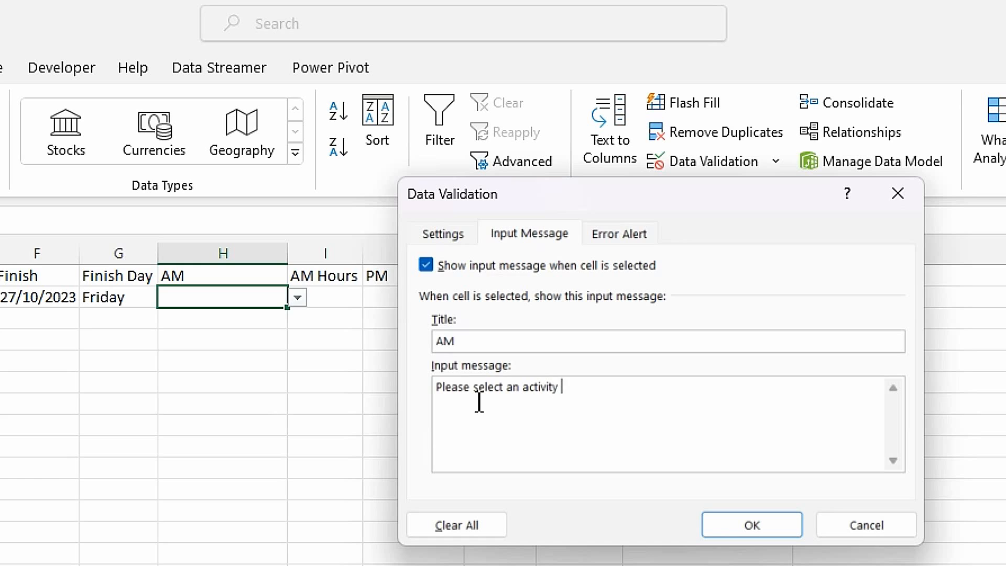
{"action": "type", "text": " from the dropdo"}
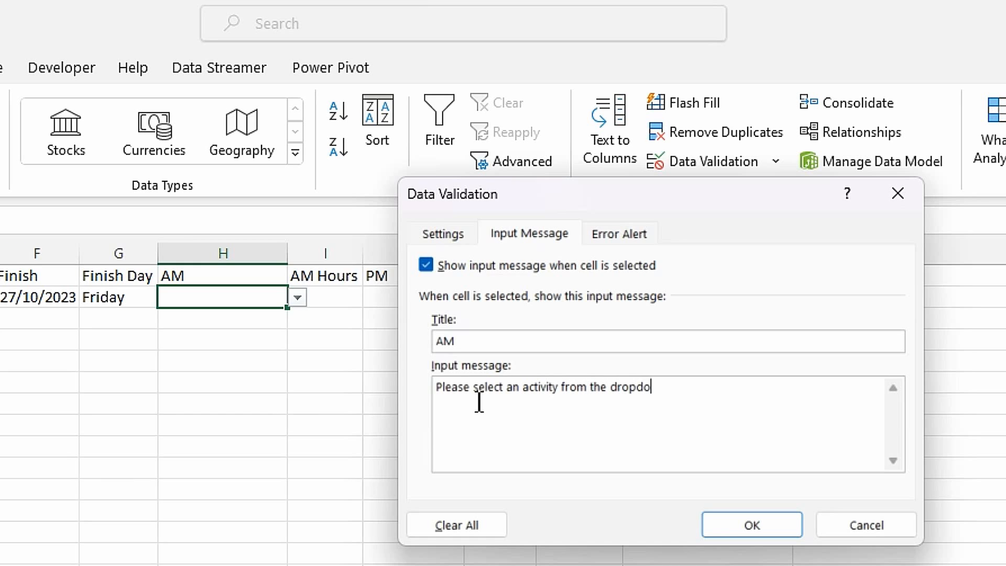
{"action": "type", "text": "wn list."}
{"action": "left_click_drag", "start_coordinate": [702, 390], "coordinate": [363, 389]}
{"action": "key", "text": "ctrl+c"}
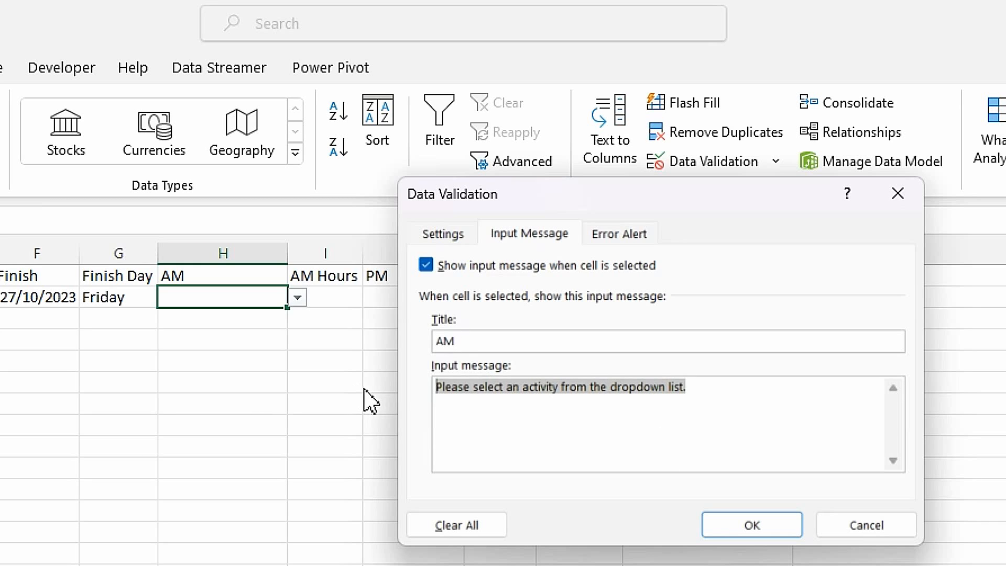
Set H2's error alert title to AM and start its error message with "You must" followed by the copied input message text.
{"action": "left_click", "coordinate": [619, 234]}
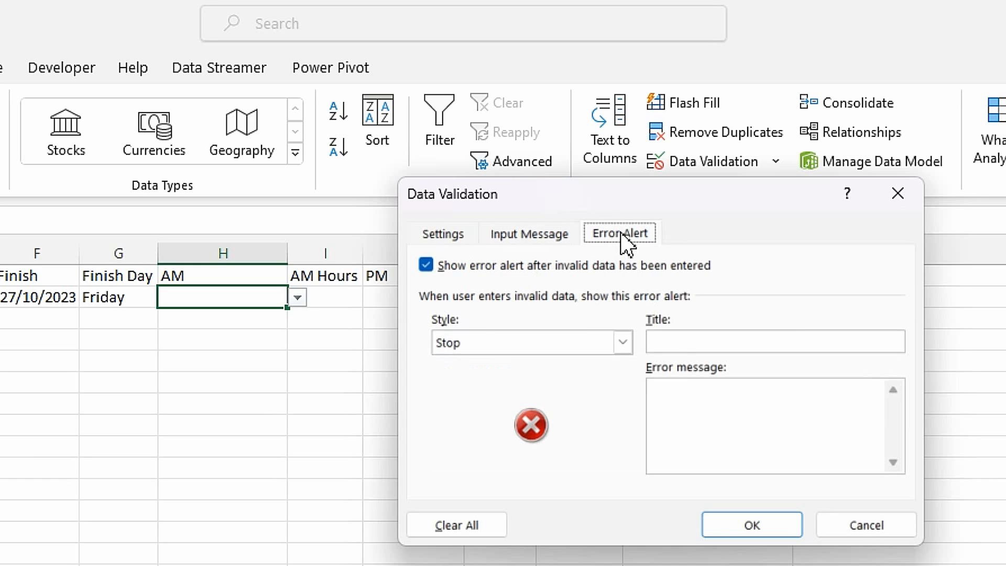
{"action": "left_click", "coordinate": [676, 339]}
{"action": "left_click", "coordinate": [685, 398]}
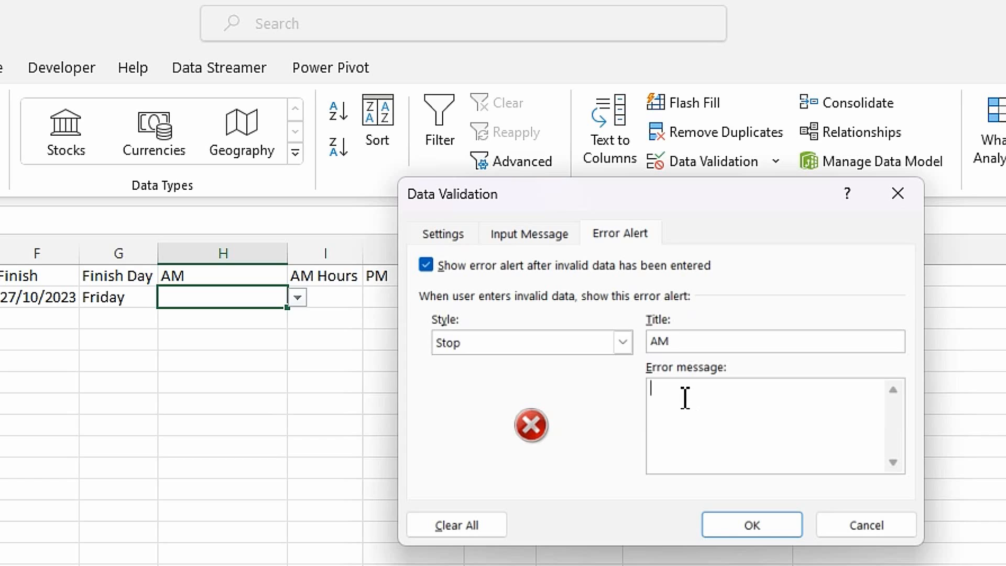
{"action": "type", "text": "You must"}
{"action": "key", "text": "ctrl+v"}
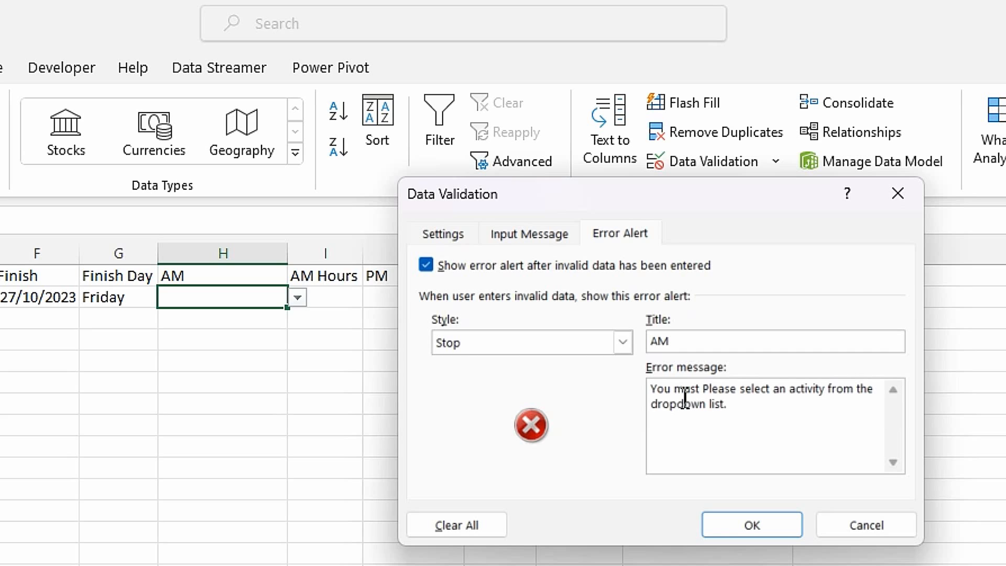
Edit H2's error message to read "You must select an activity from the dropdown list." and apply the validation.
{"action": "left_click", "coordinate": [746, 389]}
{"action": "key", "text": "BackSpace"}
{"action": "key", "text": "BackSpace"}
{"action": "key", "text": "BackSpace"}
{"action": "key", "text": "BackSpace"}
{"action": "key", "text": "BackSpace"}
{"action": "key", "text": "BackSpace"}
{"action": "key", "text": "BackSpace"}
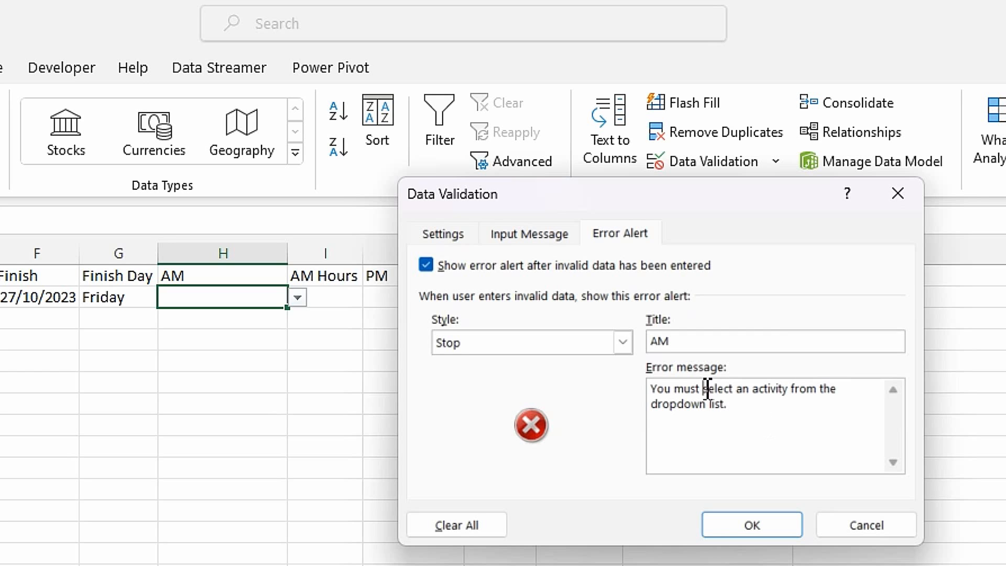
{"action": "left_click", "coordinate": [750, 524]}
{"action": "left_click", "coordinate": [427, 378]}
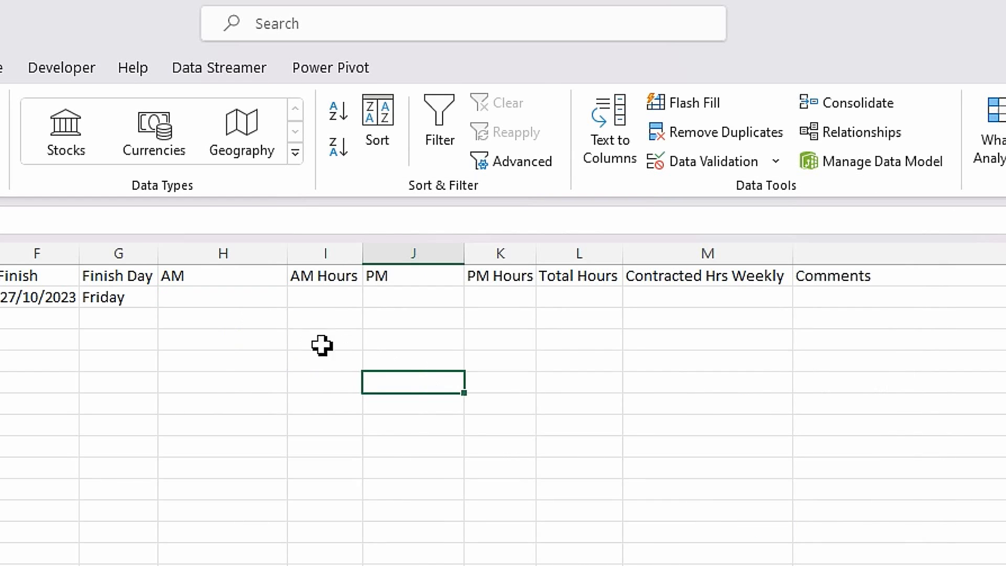
Copy AM cell H2 with its validation into PM cell J2.
{"action": "left_click", "coordinate": [202, 297]}
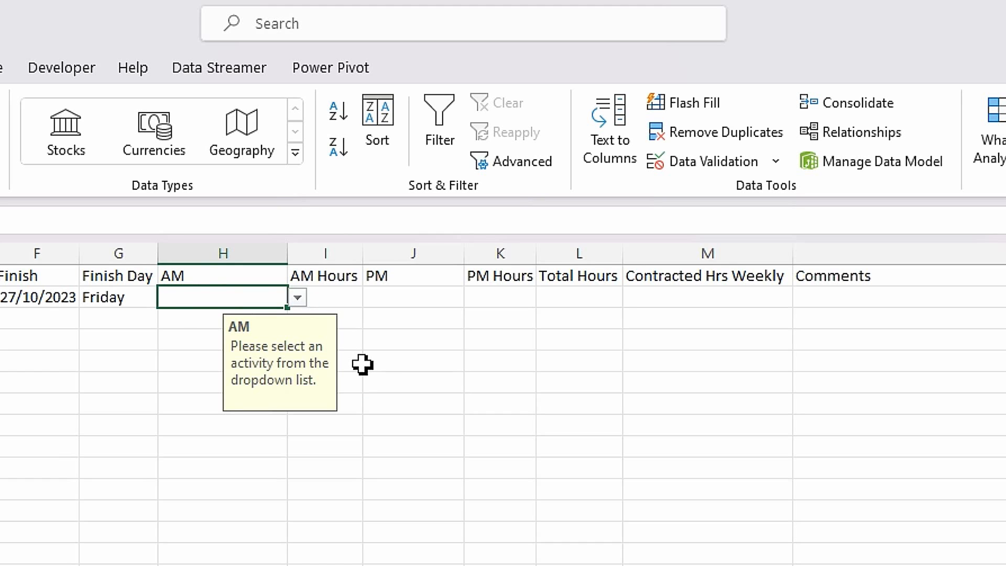
{"action": "key", "text": "ctrl+c"}
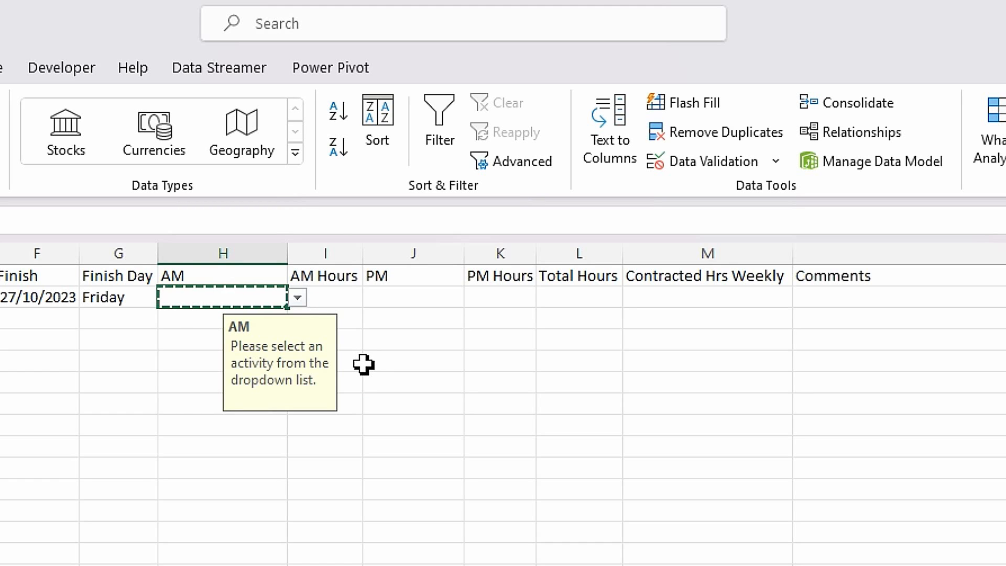
{"action": "left_click", "coordinate": [407, 302]}
{"action": "key", "text": "ctrl+v"}
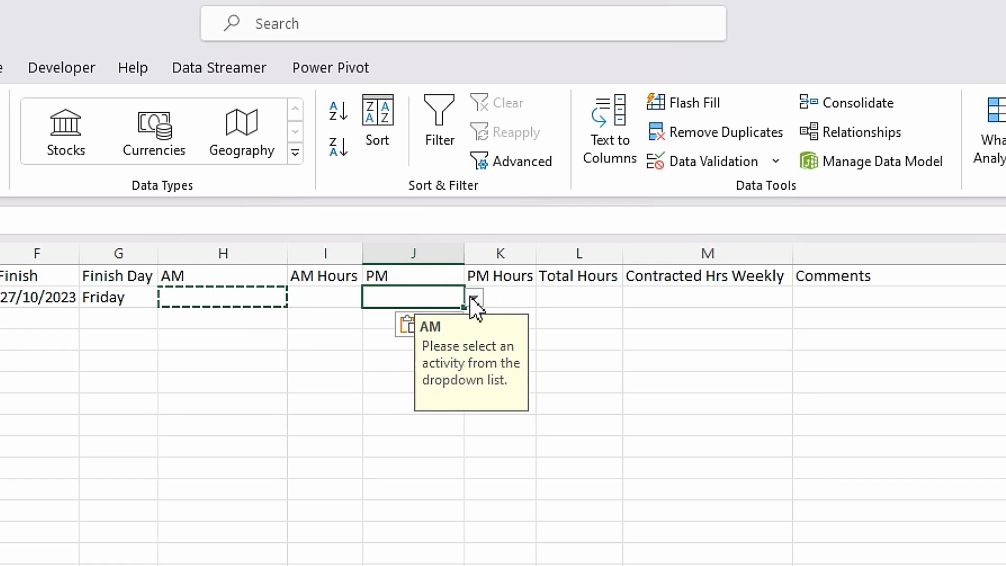
{"action": "left_click", "coordinate": [347, 381]}
{"action": "left_click", "coordinate": [407, 305]}
Change both the error alert title and the input message title in J2's data validation to PM and apply it.
{"action": "left_click", "coordinate": [777, 163]}
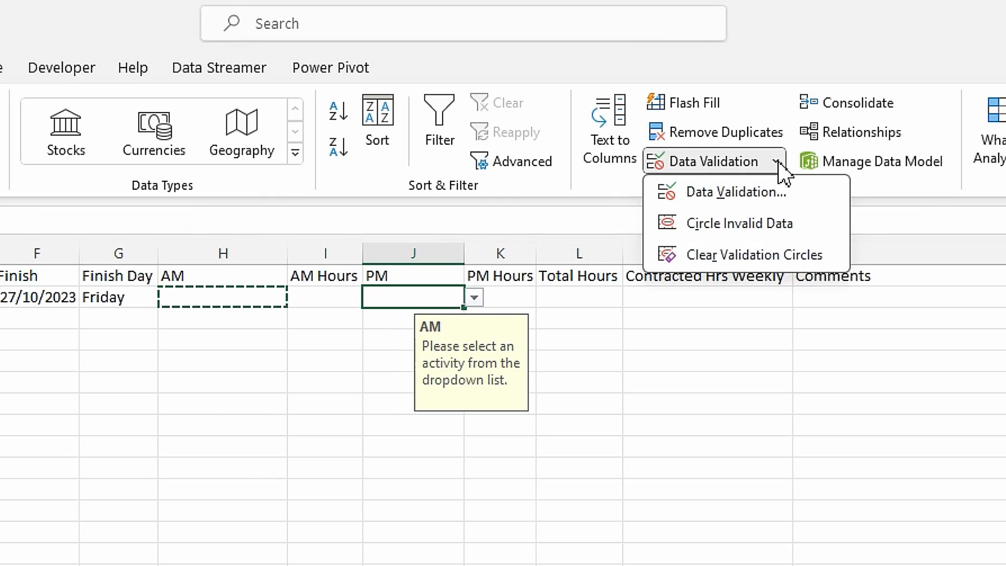
{"action": "left_click", "coordinate": [765, 200]}
{"action": "left_click_drag", "start_coordinate": [702, 341], "coordinate": [626, 350]}
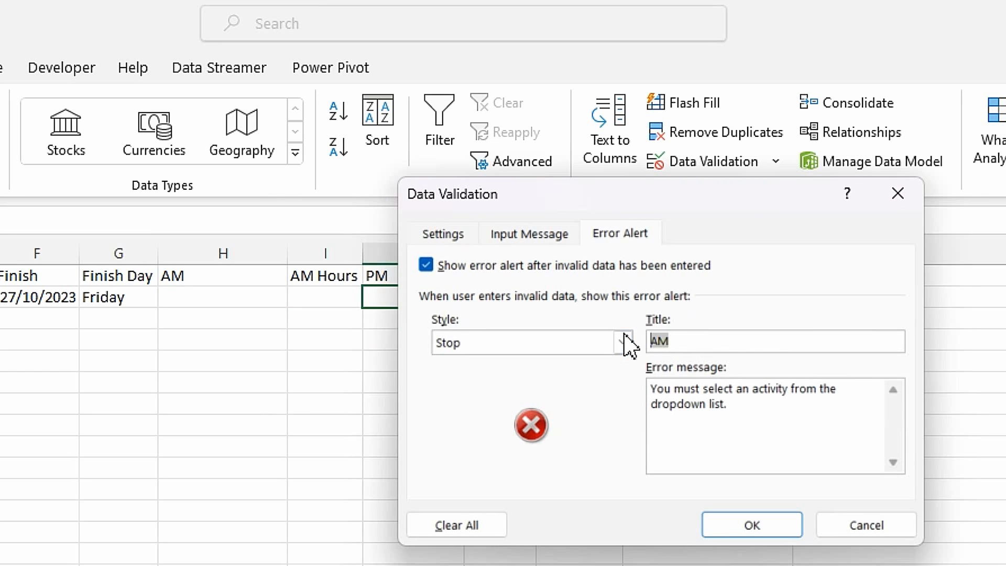
{"action": "type", "text": "PM"}
{"action": "left_click", "coordinate": [518, 233]}
{"action": "type", "text": "PM"}
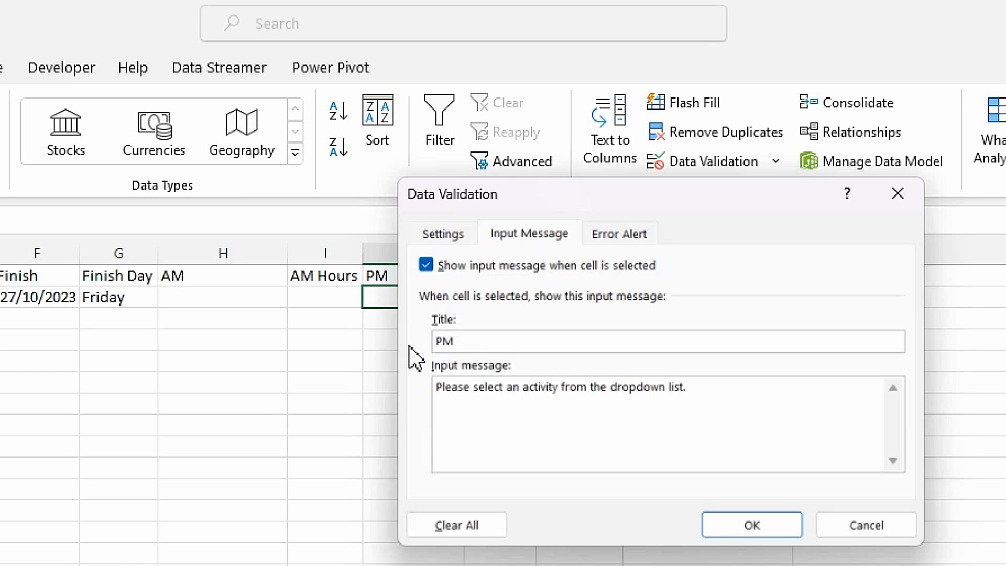
{"action": "left_click", "coordinate": [734, 524]}
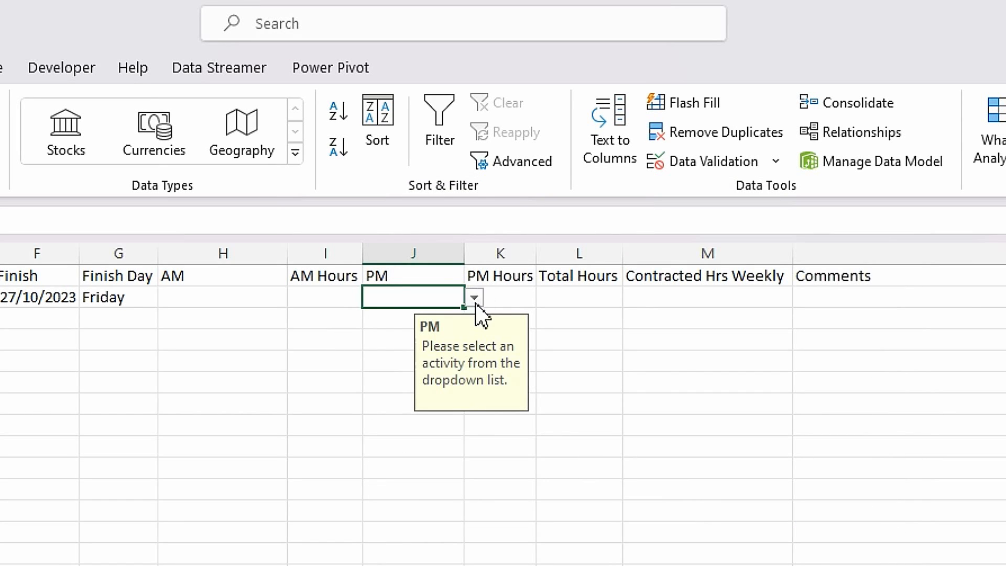
Check the activity dropdown of PM cell J2 and the input message of AM cell H2.
{"action": "left_click", "coordinate": [474, 297]}
{"action": "left_click", "coordinate": [216, 296]}
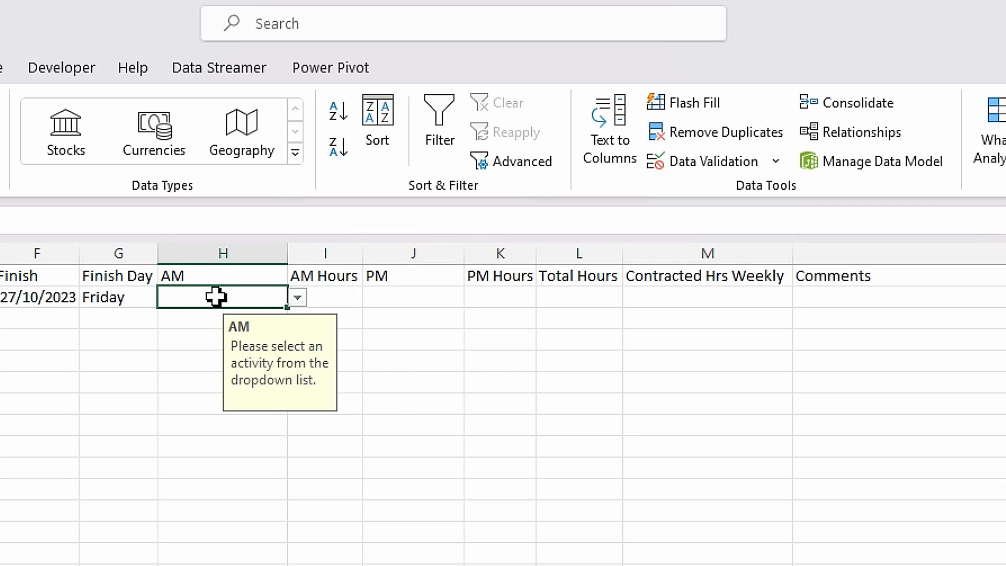
{"action": "left_click", "coordinate": [231, 301]}
{"action": "left_click", "coordinate": [330, 300]}
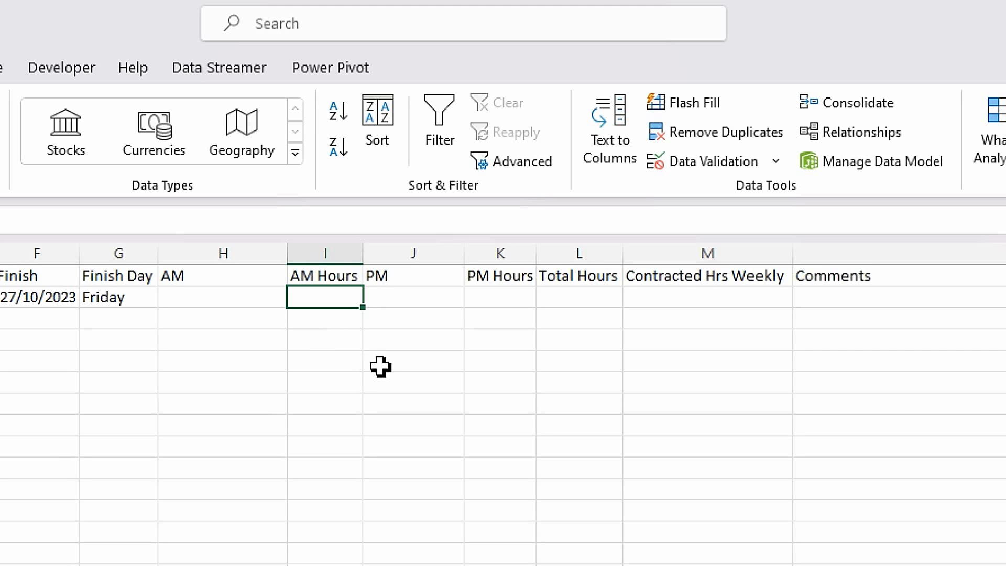
{"action": "left_click", "coordinate": [430, 563]}
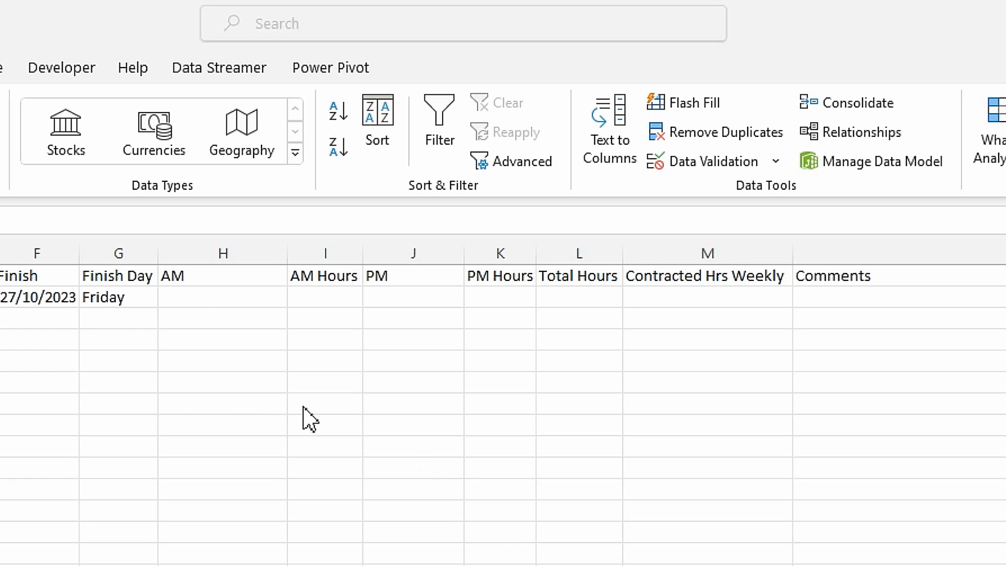
Choose Working from the activity dropdown in AM cell H2 and select AM Hours cell I2.
{"action": "left_click", "coordinate": [211, 297]}
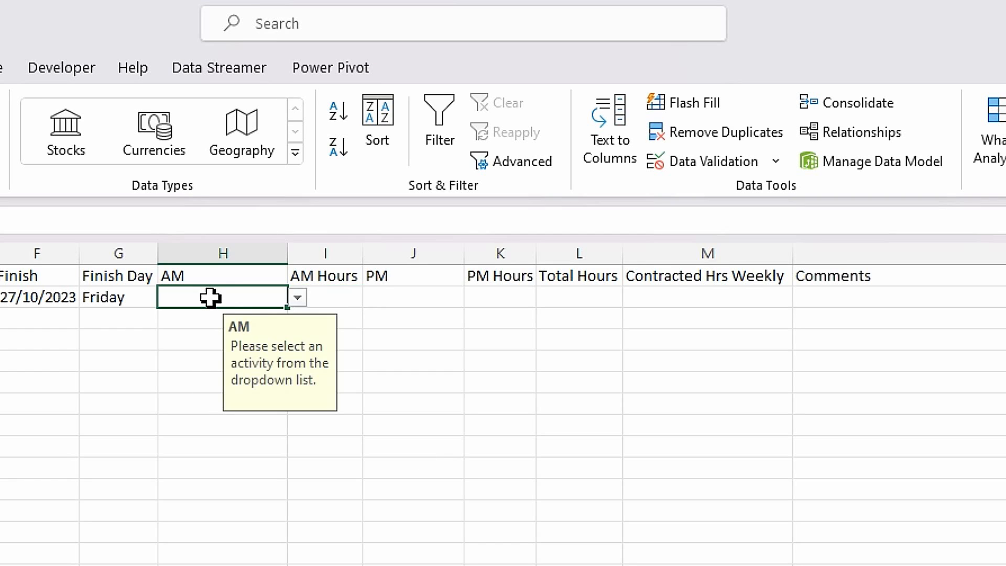
{"action": "left_click", "coordinate": [297, 297]}
{"action": "left_click", "coordinate": [186, 372]}
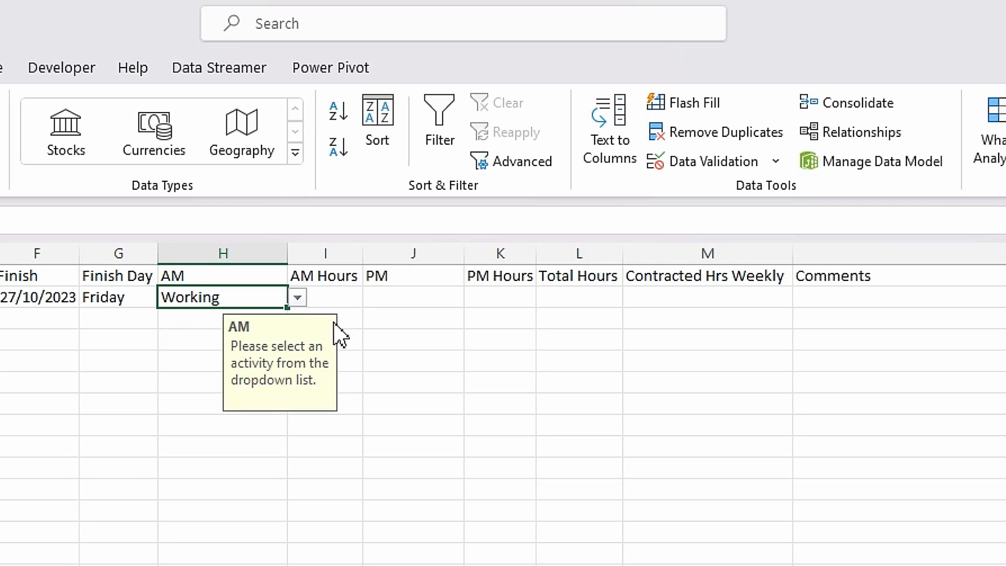
{"action": "left_click", "coordinate": [337, 299]}
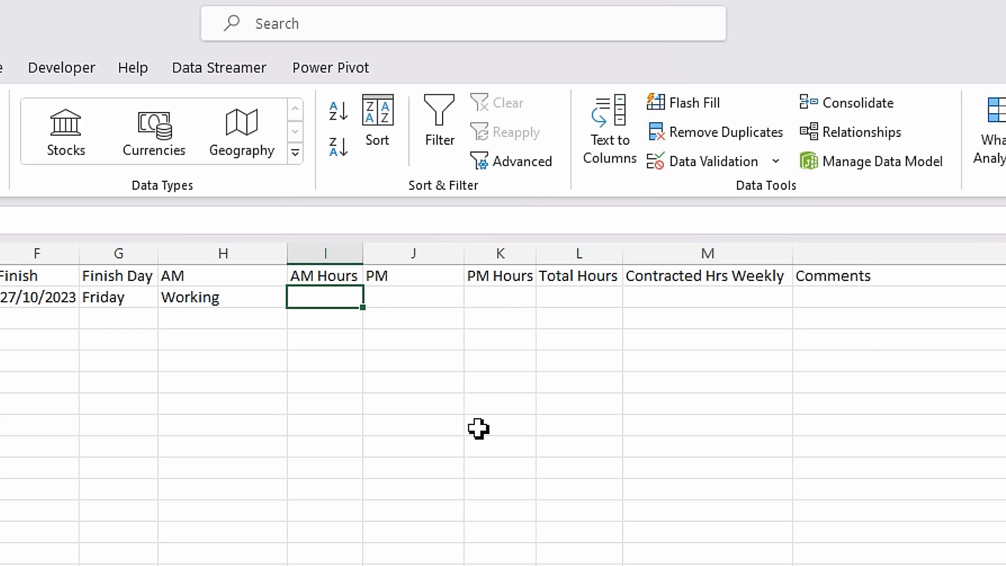
{"action": "type", "text": "=vloo"}
{"action": "key", "text": "Tab"}
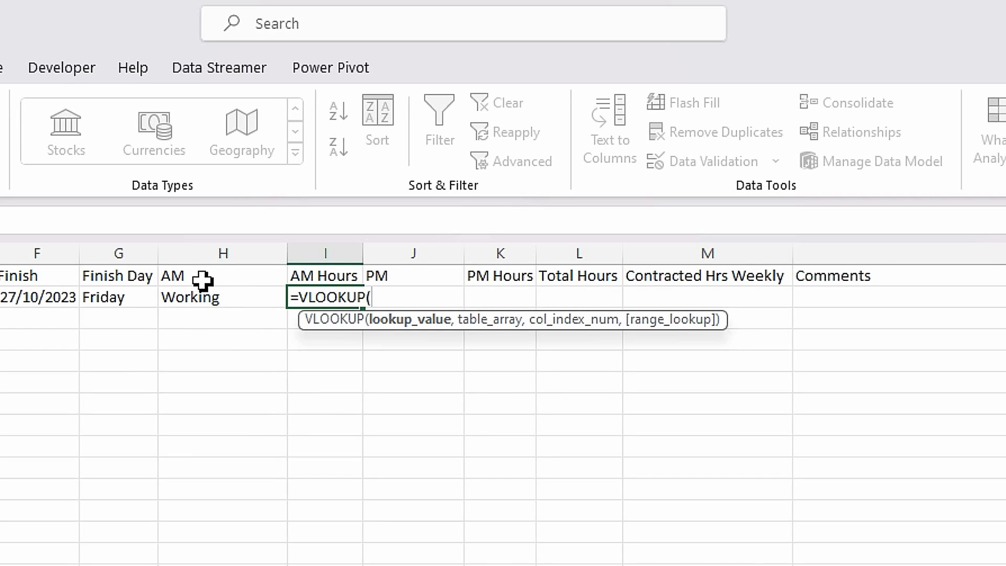
{"action": "key", "text": "Escape"}
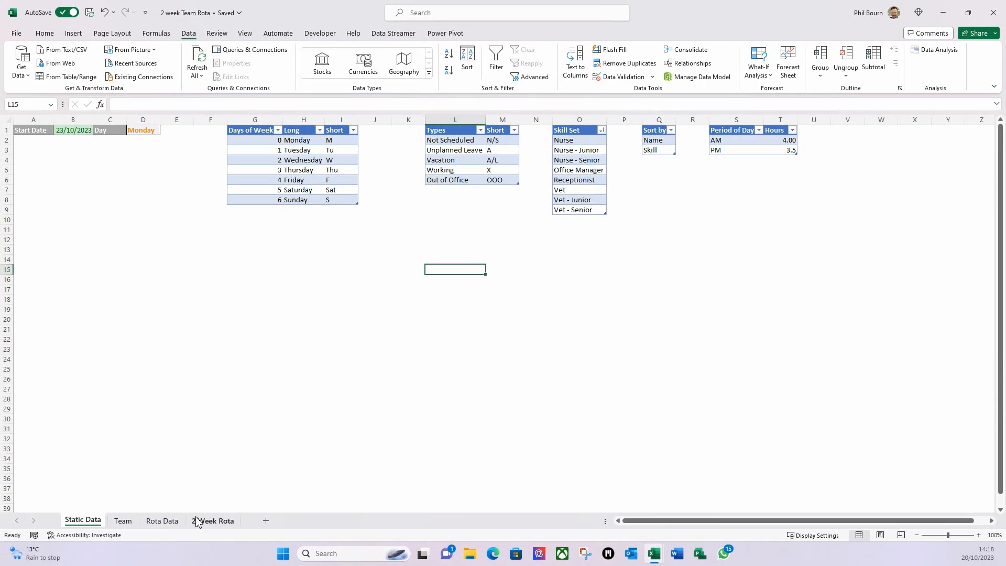
On the Rota Data sheet, start a VLOOKUP formula in AM Hours cell I2 with the row-locked lookup value H$1.
{"action": "left_click", "coordinate": [168, 527]}
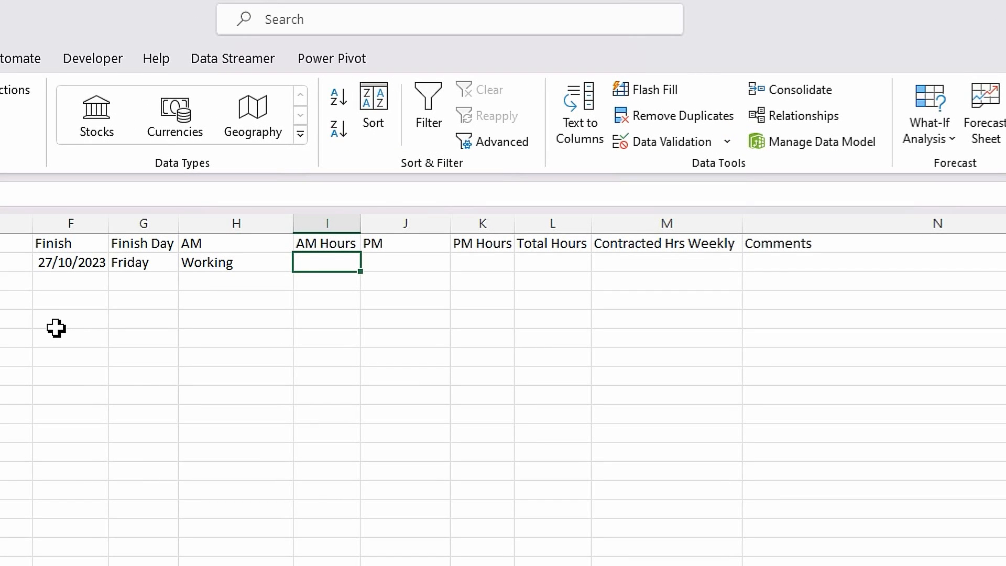
{"action": "type", "text": "=vlook"}
{"action": "key", "text": "Tab"}
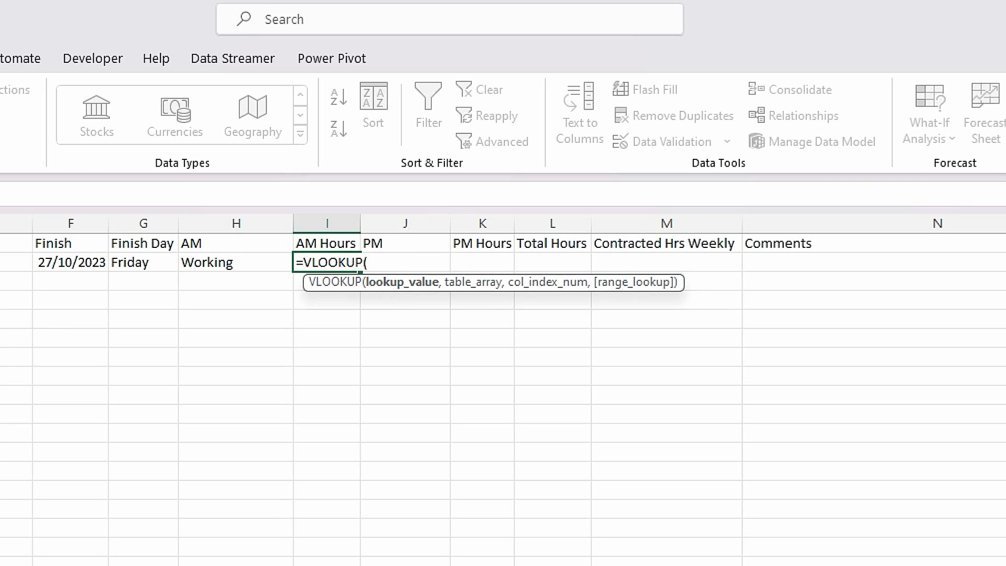
{"action": "left_click", "coordinate": [216, 246]}
{"action": "key", "text": "F4"}
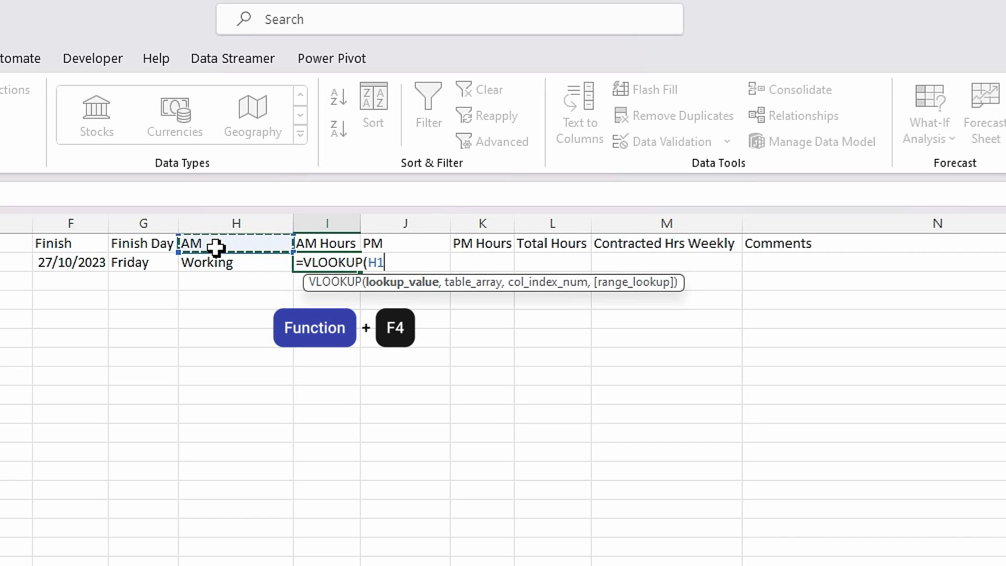
{"action": "key", "text": "F4"}
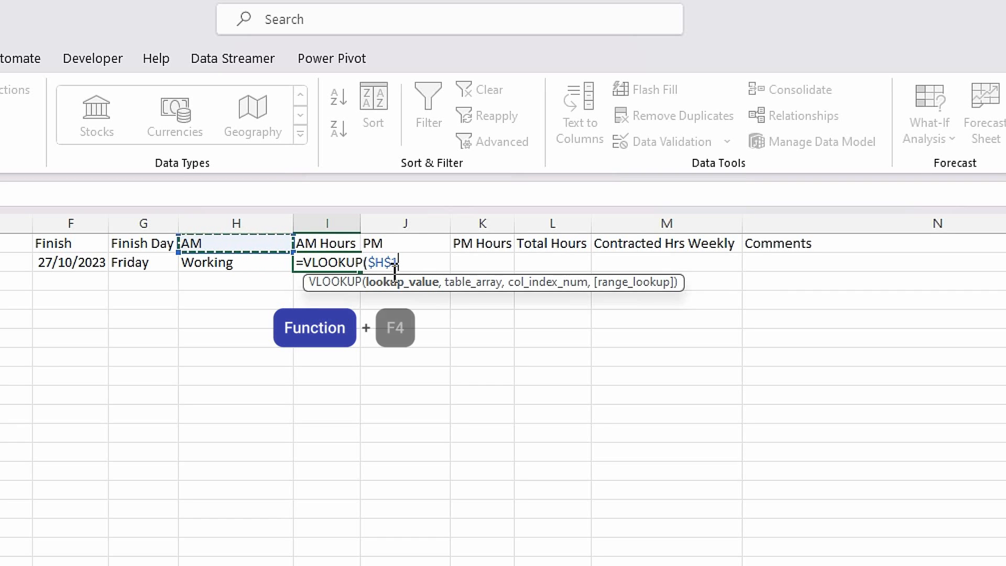
{"action": "key", "text": "F4"}
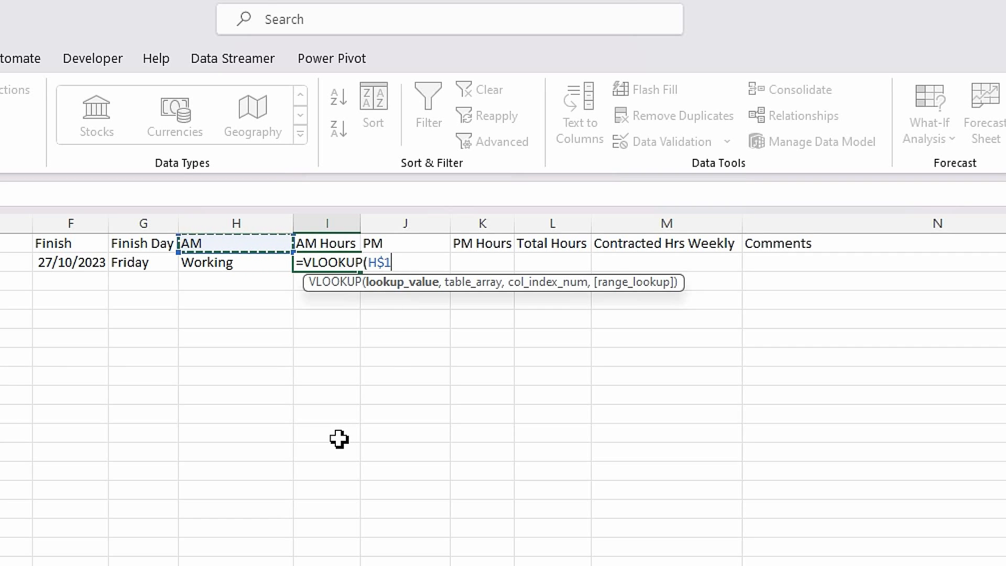
Complete I2's VLOOKUP with table array TableAM_PMHours, column index 2 and exact match FALSE, and enter the formula.
{"action": "type", "text": ","}
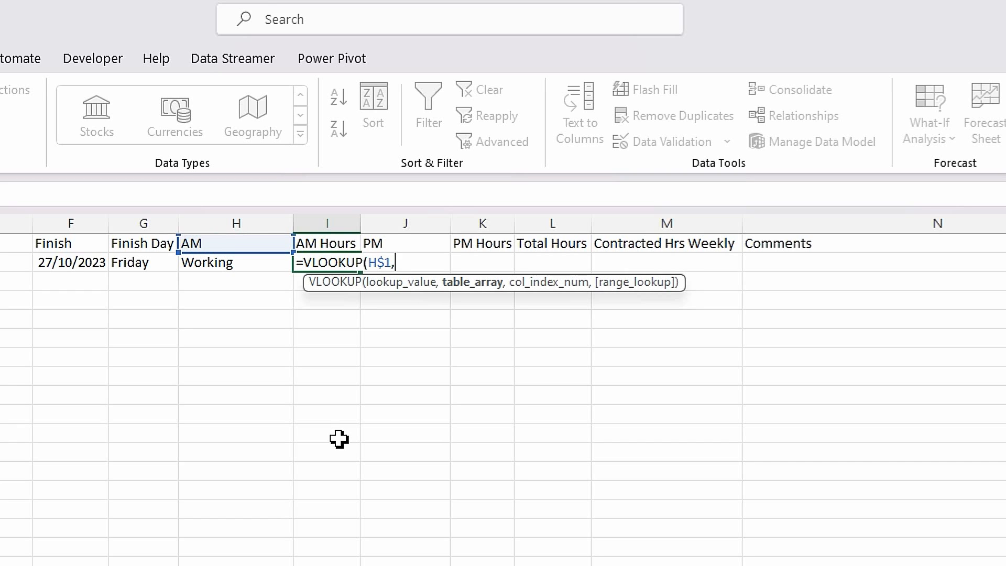
{"action": "type", "text": "tabl"}
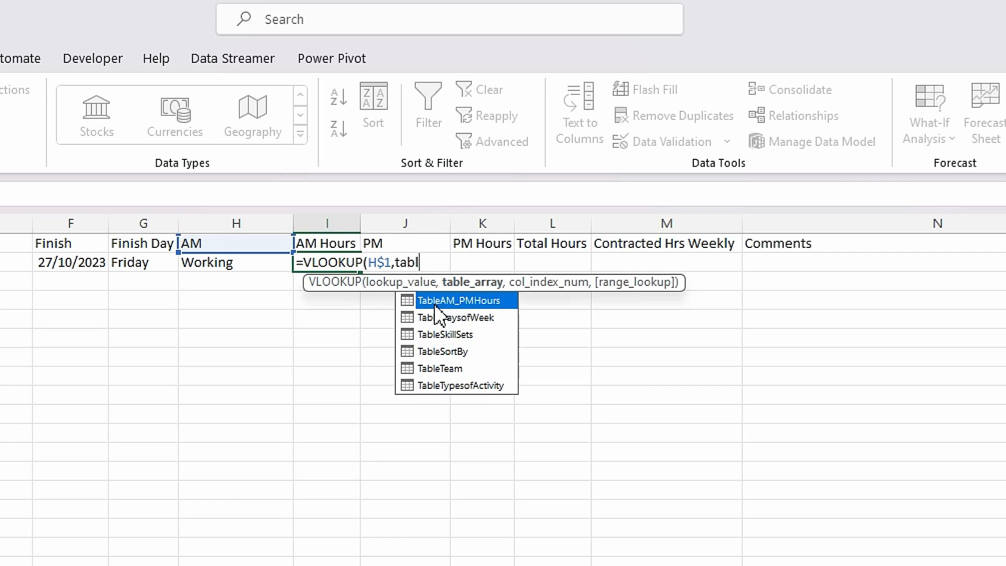
{"action": "double_click", "coordinate": [455, 304]}
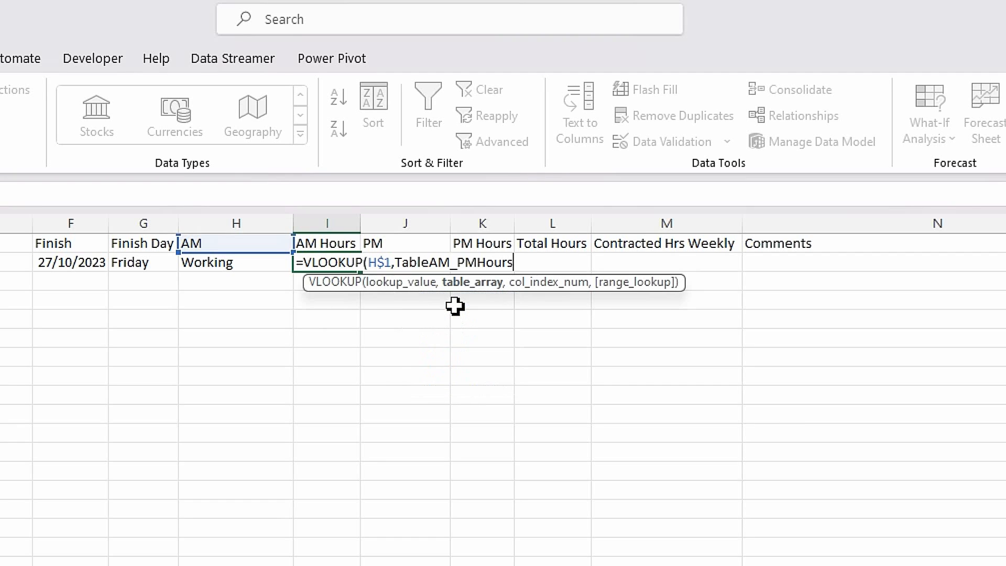
{"action": "type", "text": ","}
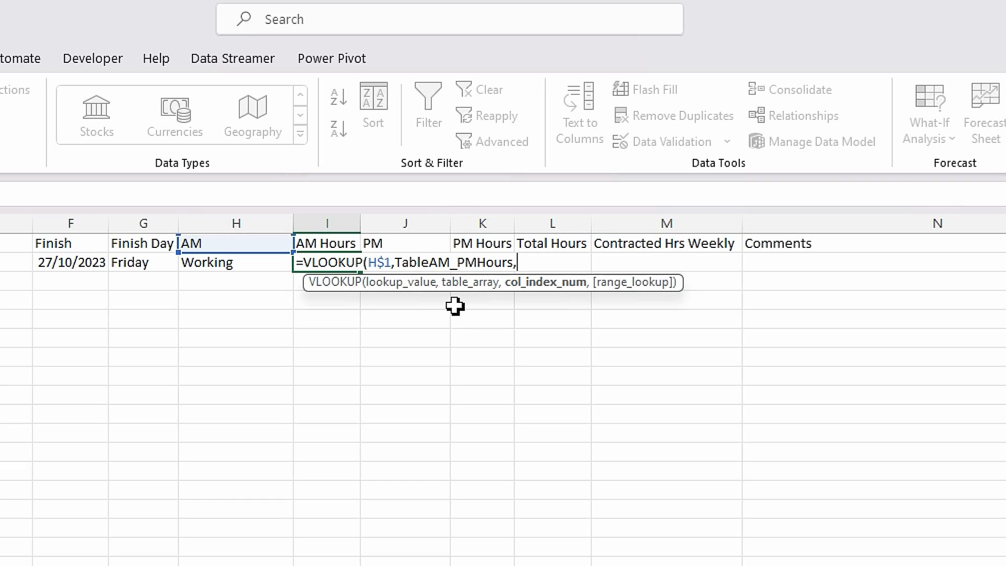
{"action": "type", "text": "2,"}
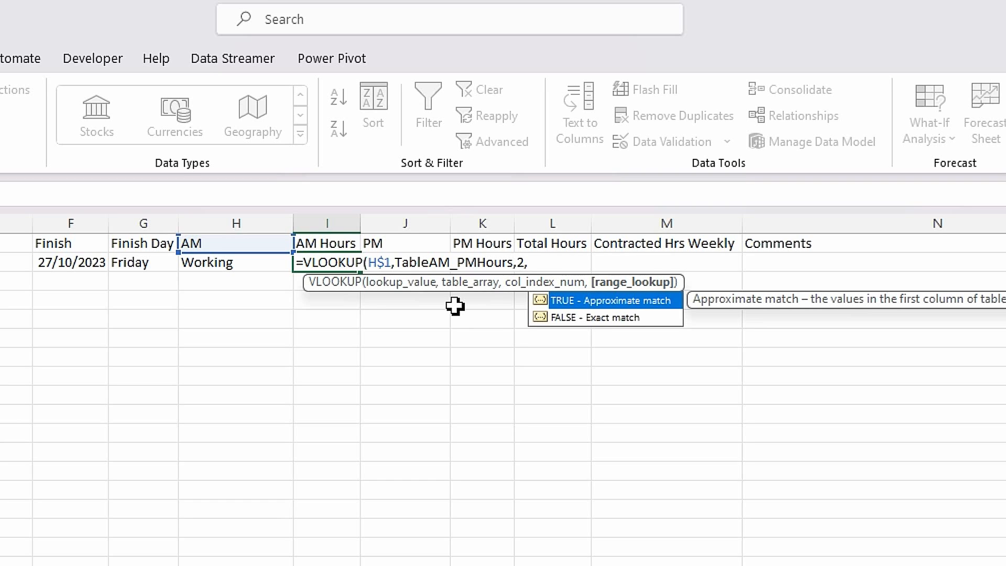
{"action": "double_click", "coordinate": [598, 318]}
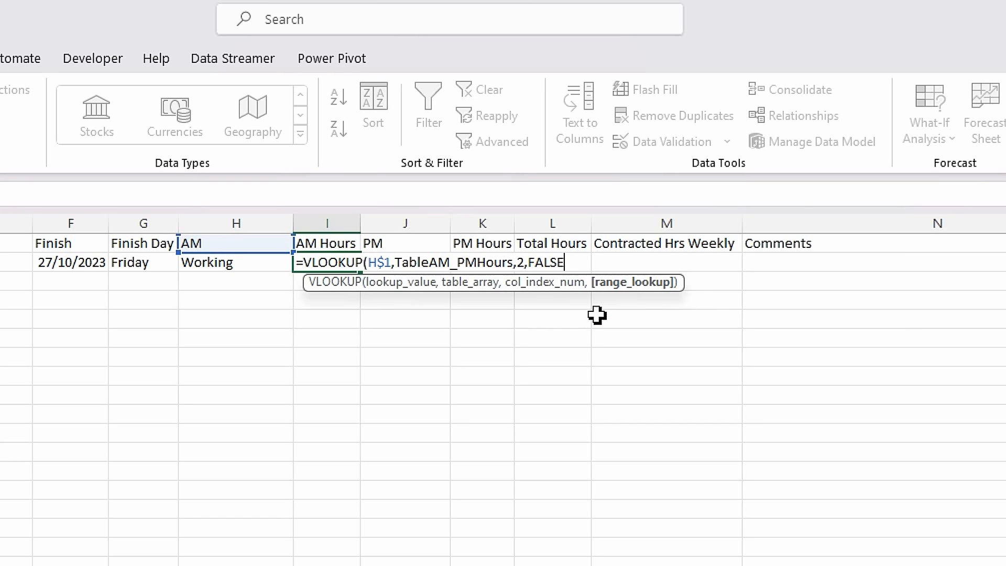
{"action": "type", "text": ")"}
{"action": "key", "text": "Return"}
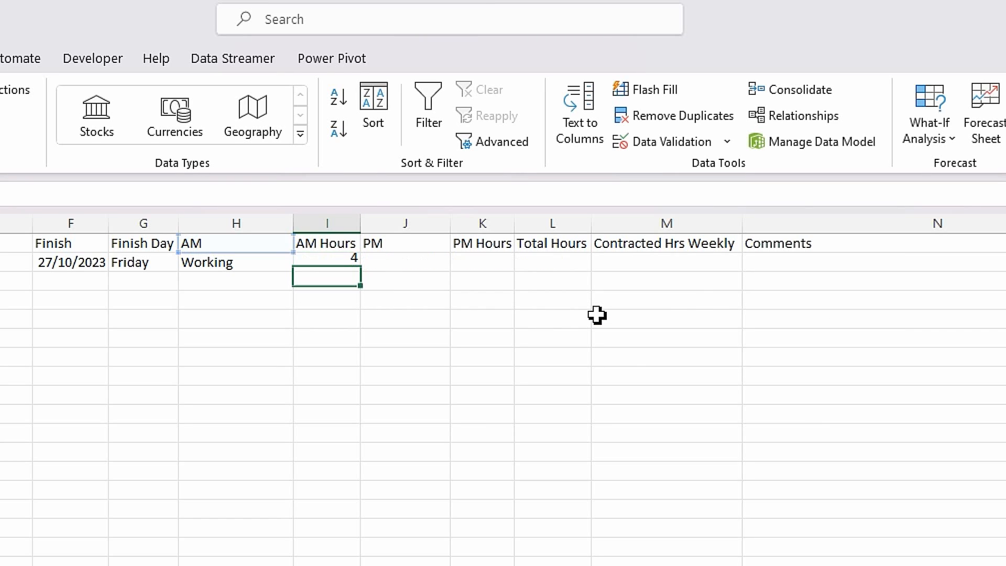
Format AM Hours cell I2 as Number with 2 decimal places.
{"action": "left_click", "coordinate": [337, 265]}
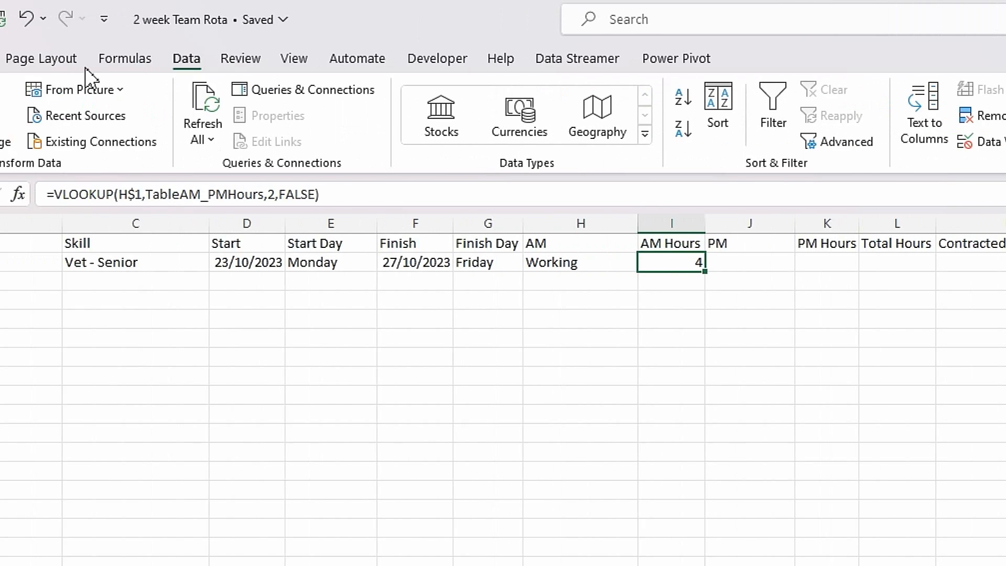
{"action": "left_click", "coordinate": [48, 62]}
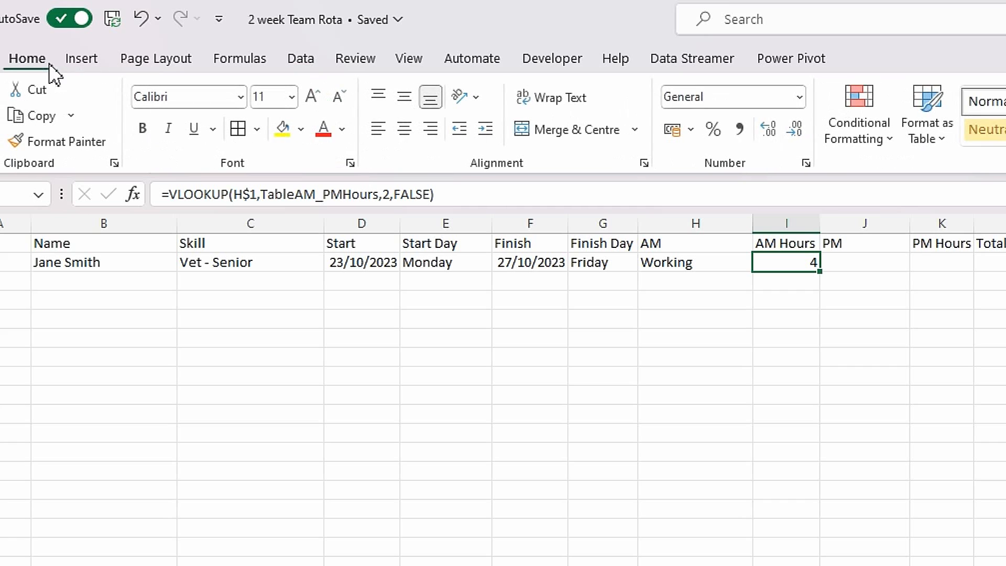
{"action": "left_click", "coordinate": [805, 100]}
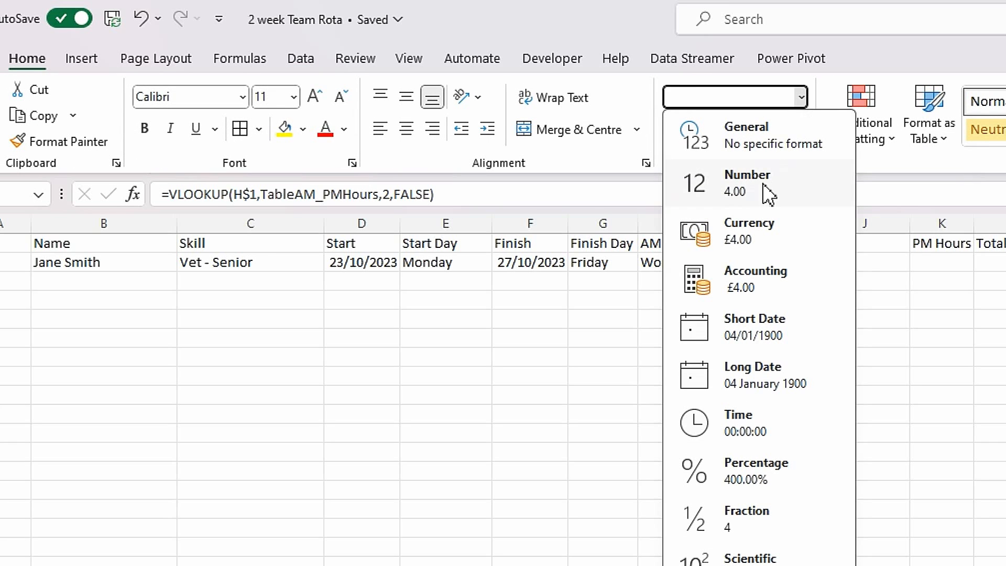
{"action": "key", "text": "Escape"}
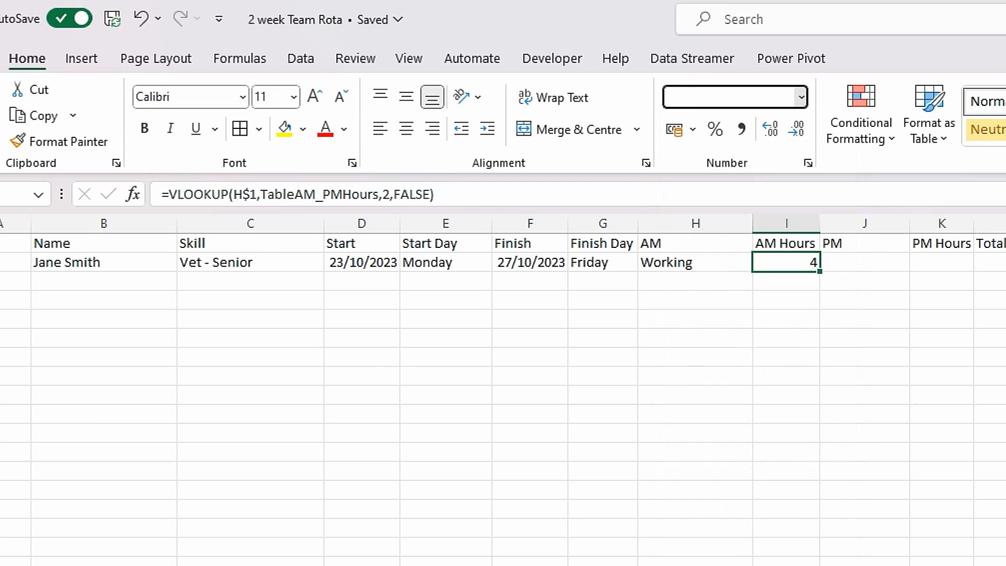
{"action": "right_click", "coordinate": [785, 267]}
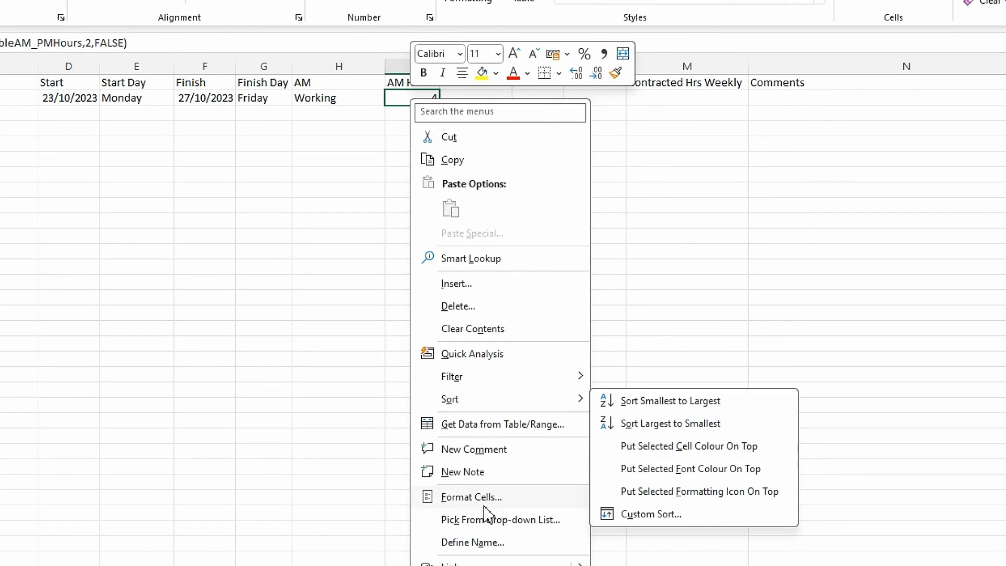
{"action": "left_click", "coordinate": [484, 503]}
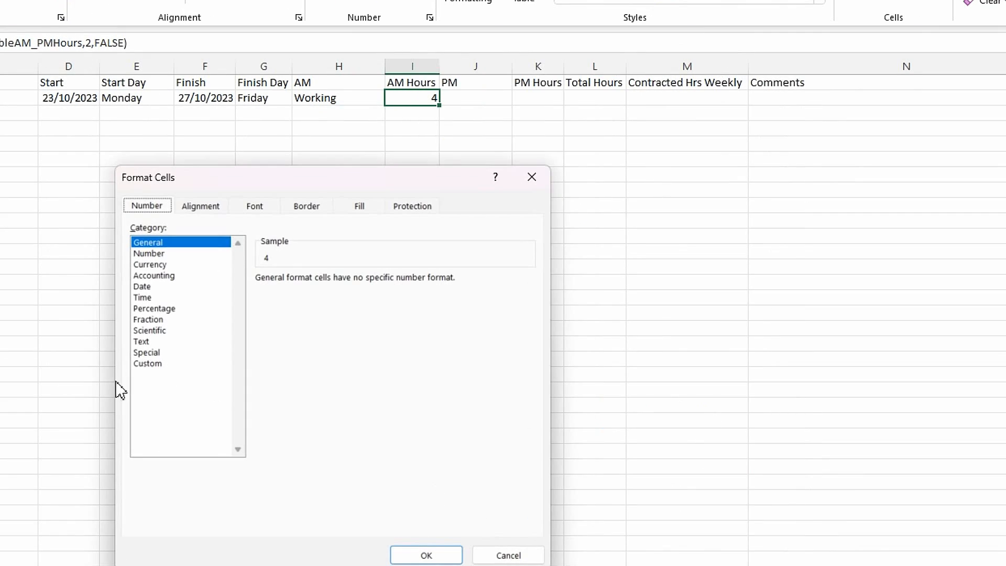
{"action": "left_click", "coordinate": [148, 252]}
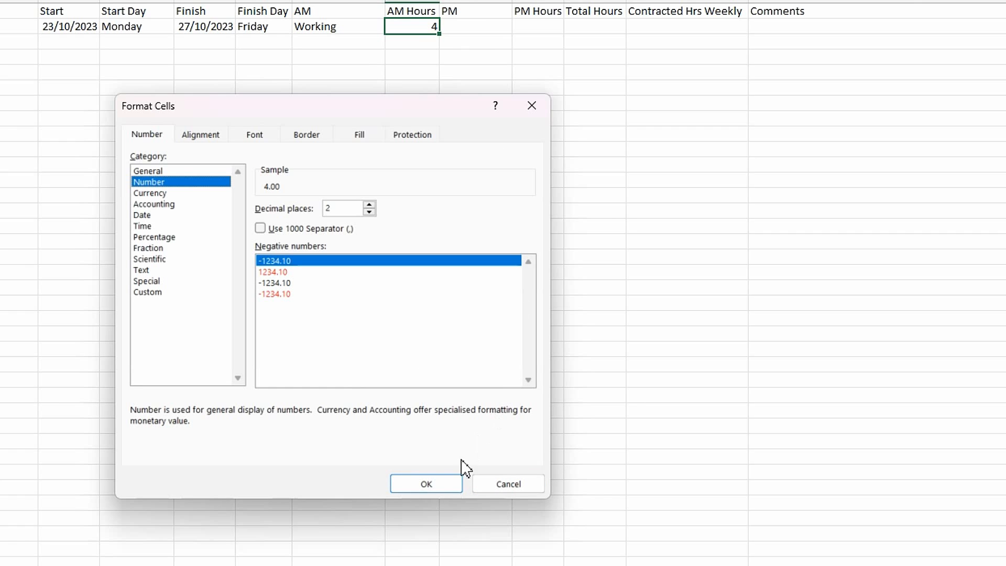
{"action": "left_click", "coordinate": [428, 483]}
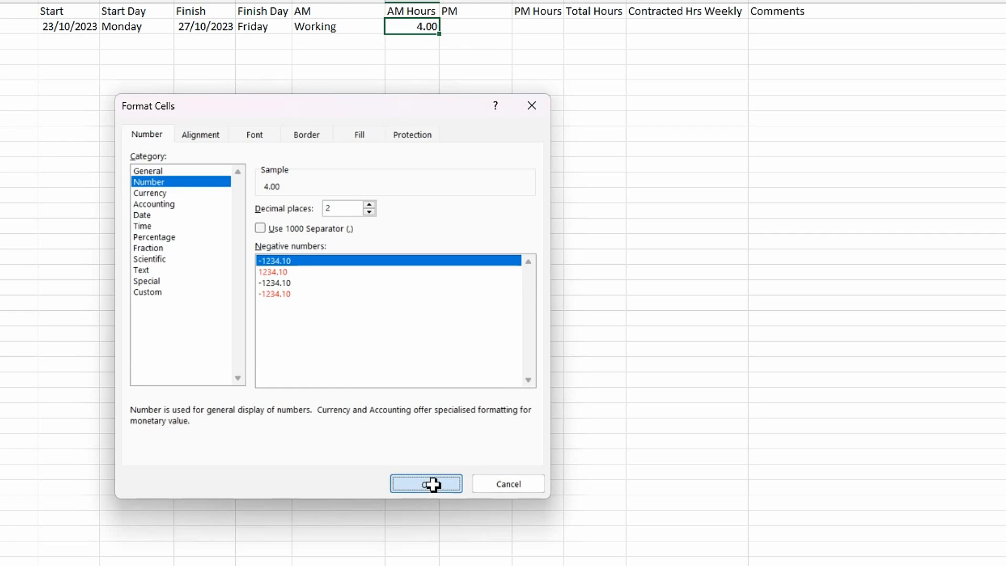
{"action": "left_click", "coordinate": [412, 72]}
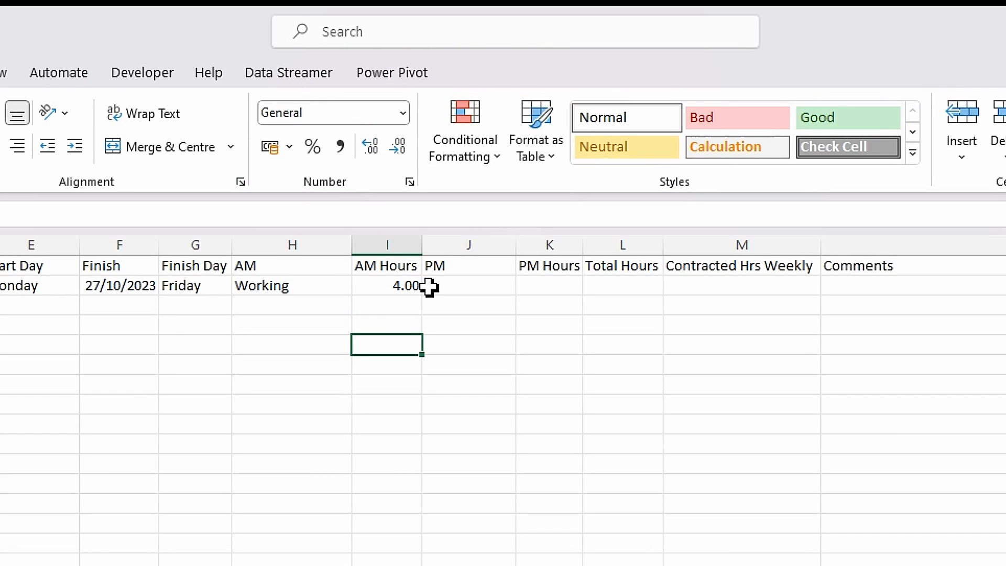
Insert an IF function before the VLOOKUP in I2's formula, with the logical test H2="Working".
{"action": "left_click", "coordinate": [397, 285]}
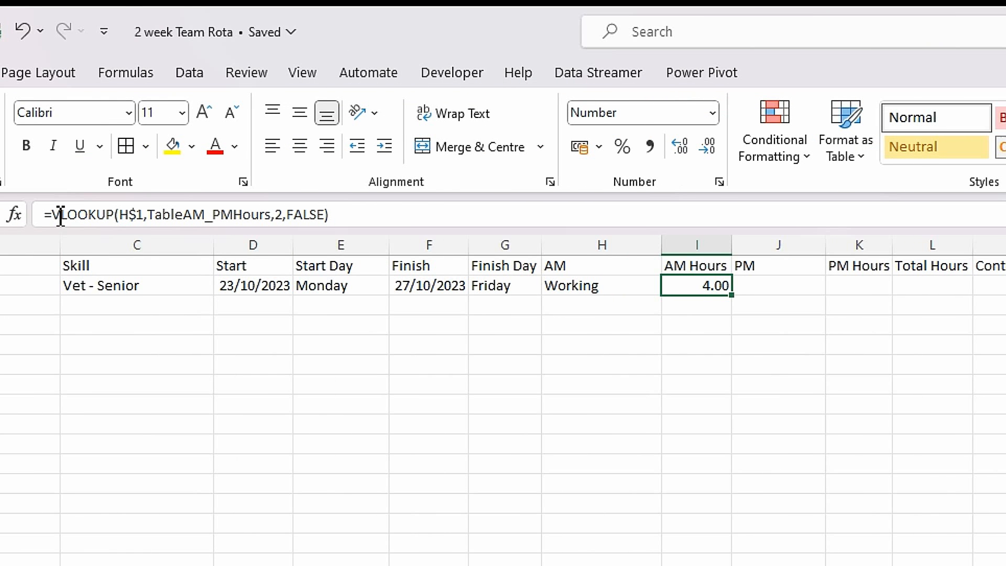
{"action": "left_click", "coordinate": [48, 214]}
{"action": "type", "text": "if"}
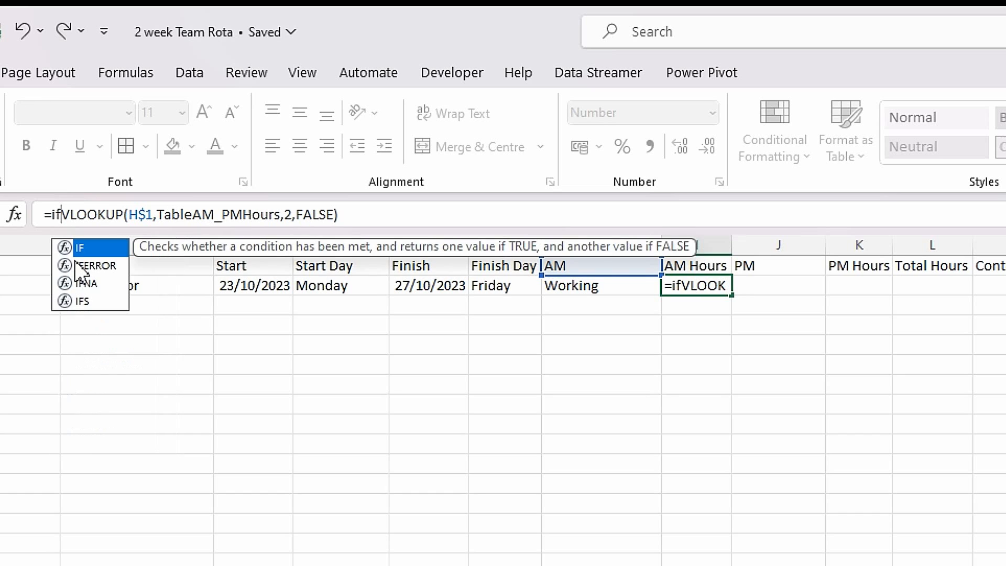
{"action": "type", "text": "("}
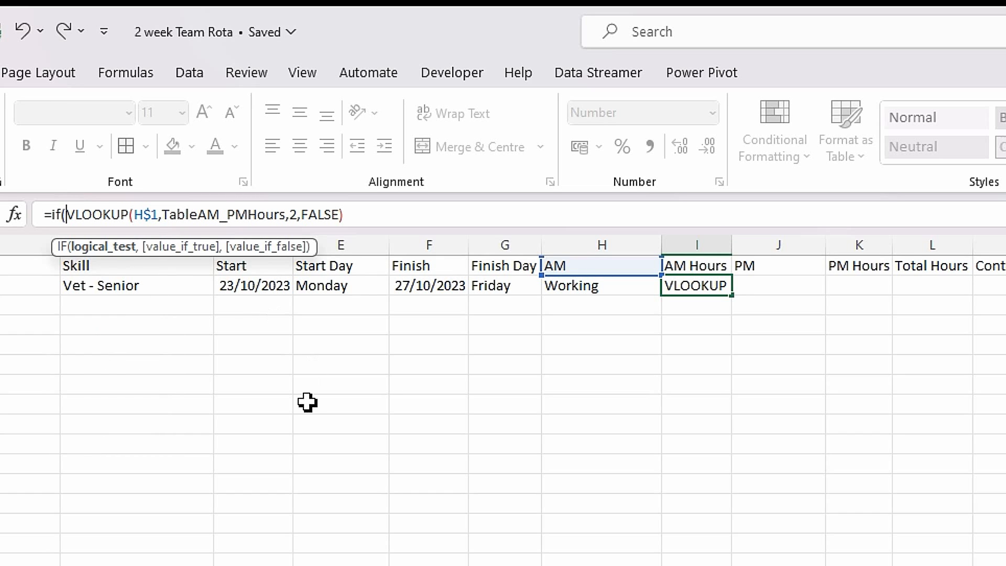
{"action": "left_click", "coordinate": [573, 290]}
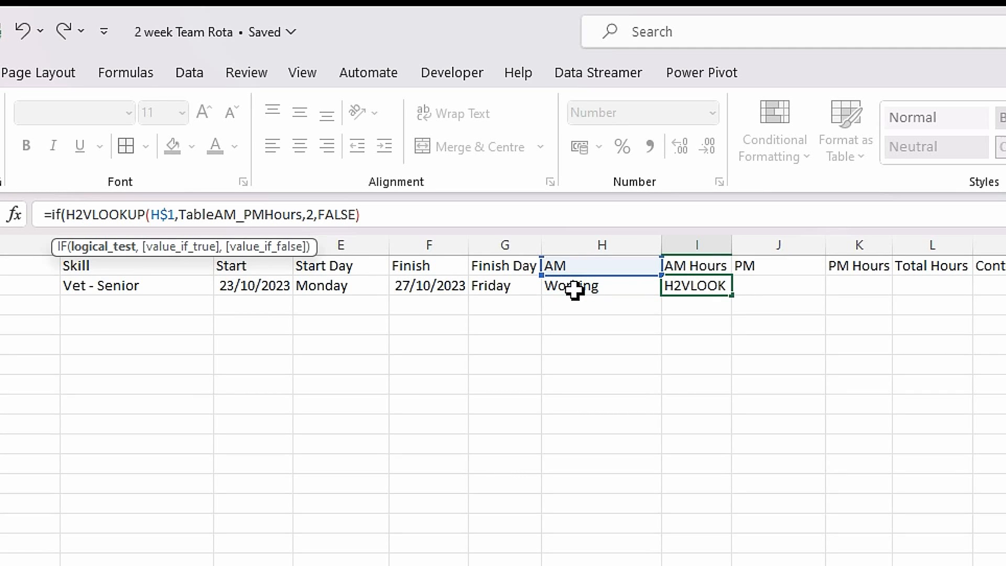
{"action": "type", "text": "=\""}
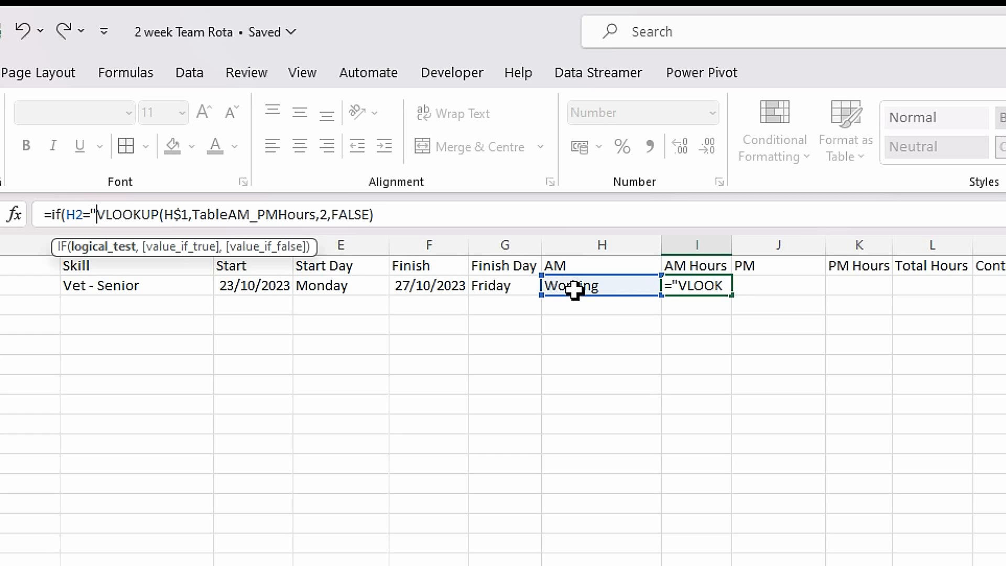
{"action": "type", "text": "Working"}
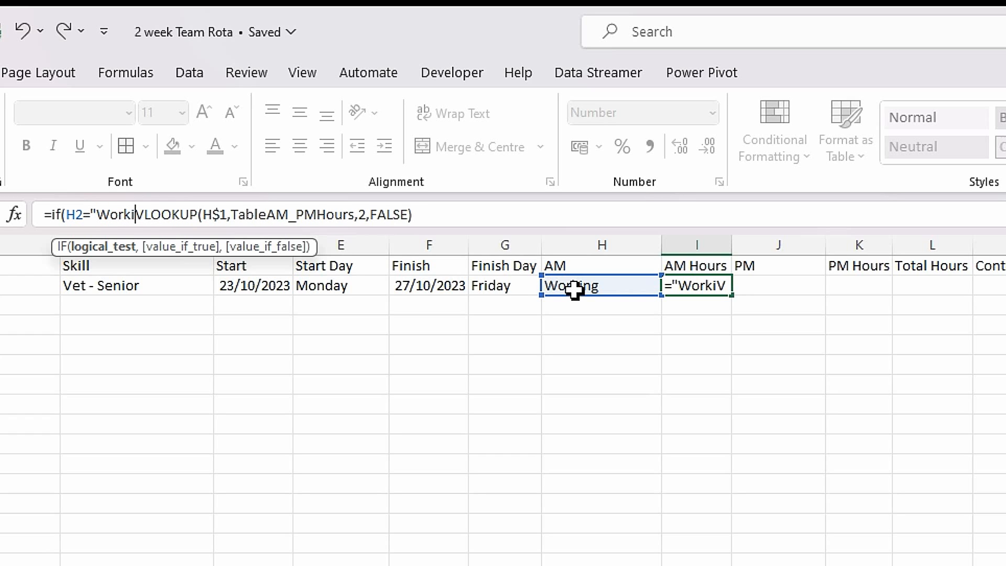
{"action": "type", "text": "\""}
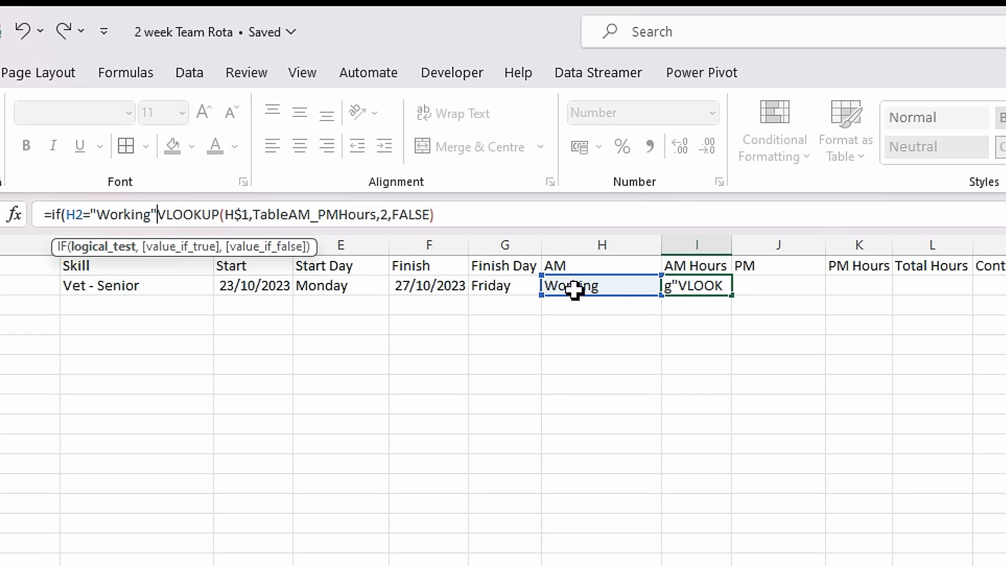
Make the VLOOKUP the IF's value if true in I2, set the value if false to 0, and enter the formula.
{"action": "type", "text": ","}
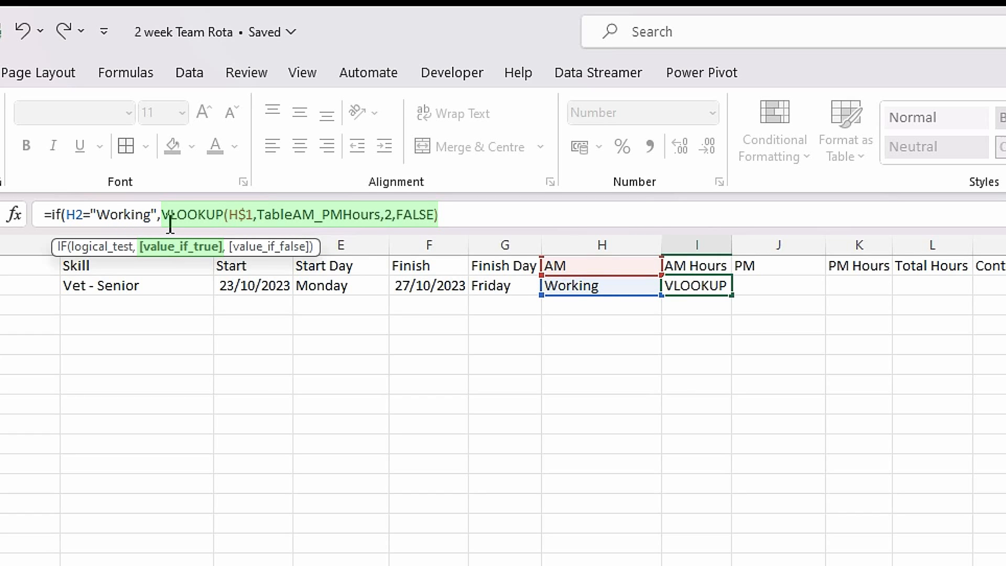
{"action": "left_click", "coordinate": [455, 216]}
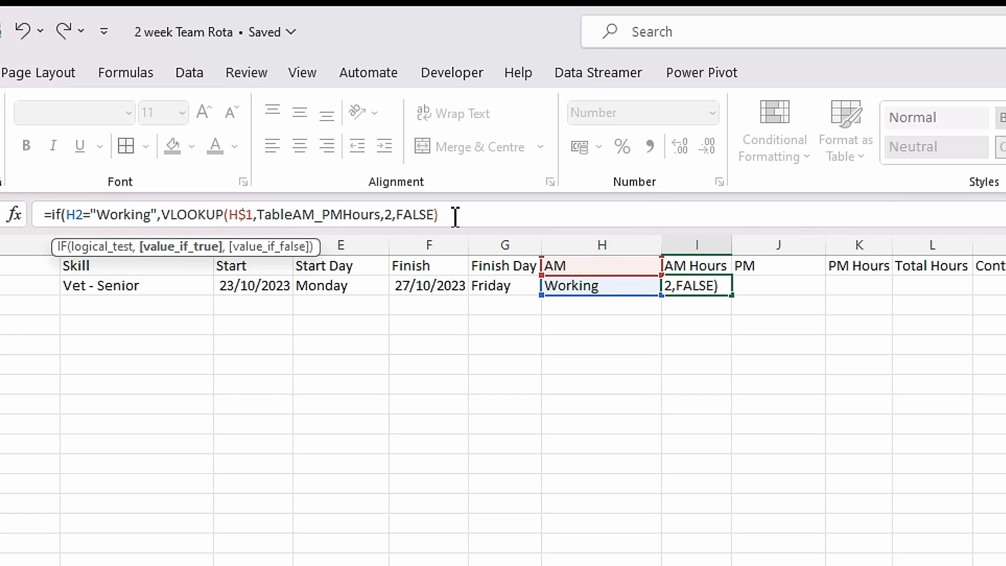
{"action": "type", "text": ","}
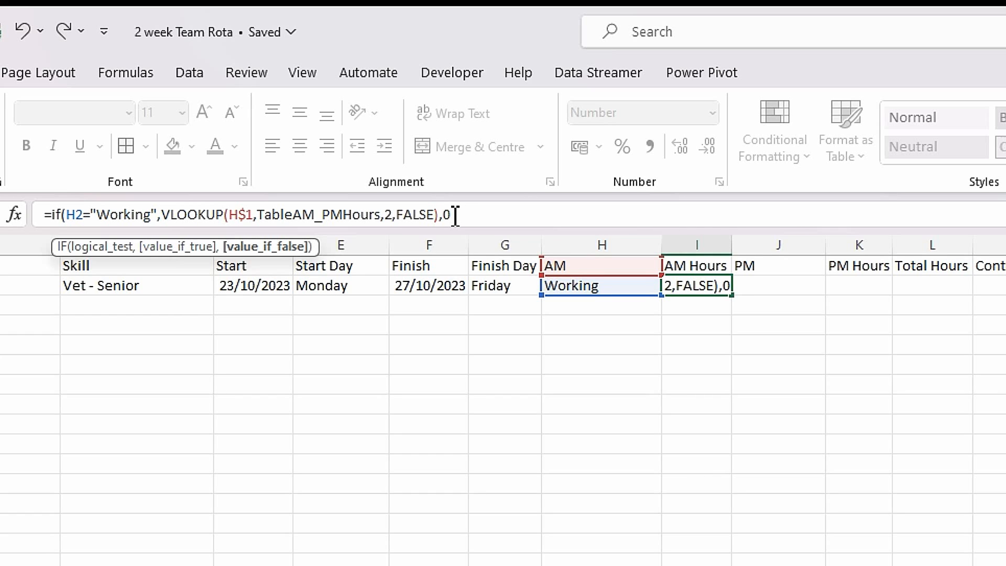
{"action": "type", "text": "0)"}
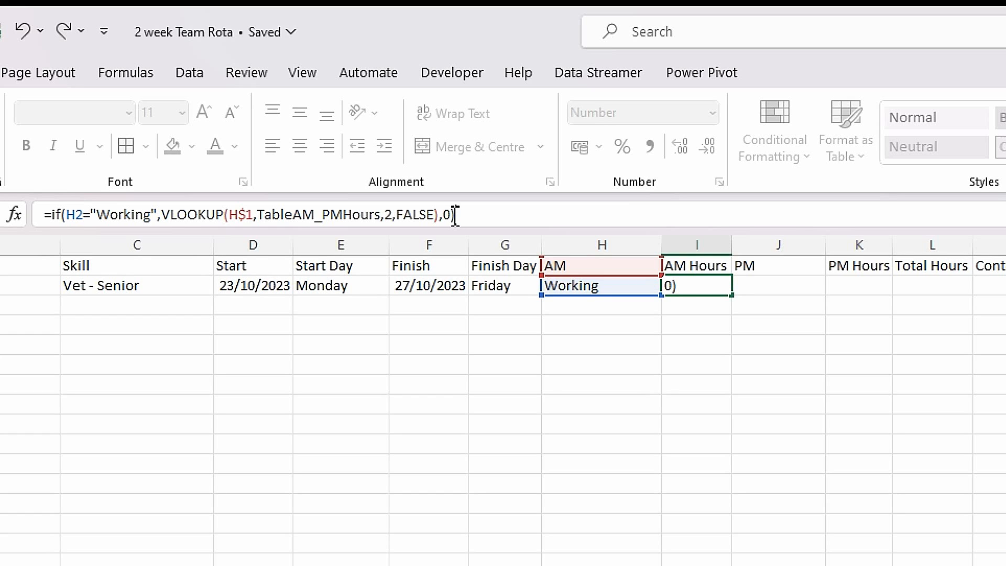
{"action": "key", "text": "Return"}
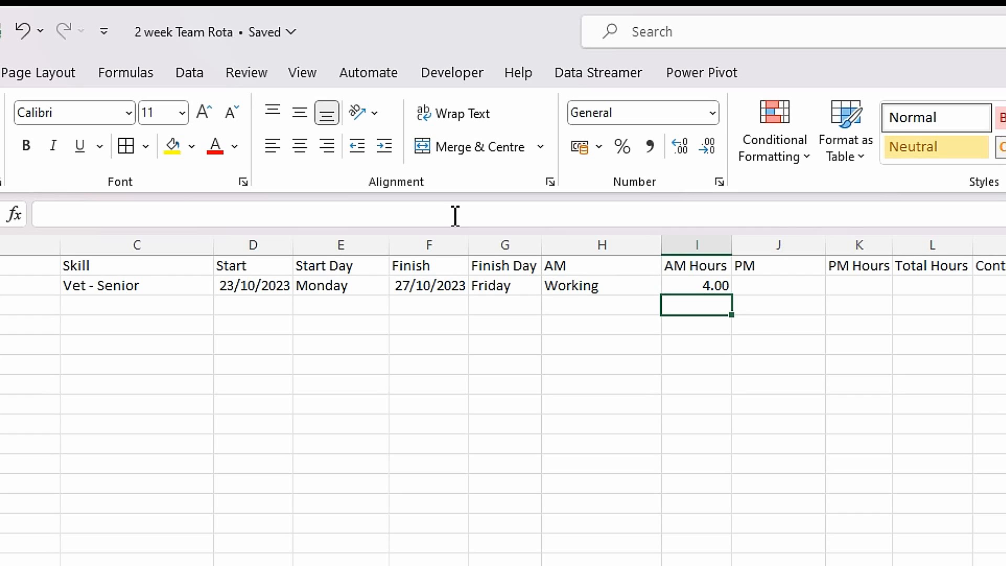
Choose Unplanned Leave from the activity dropdown in AM cell H2 to test the AM Hours formula.
{"action": "left_click", "coordinate": [636, 290]}
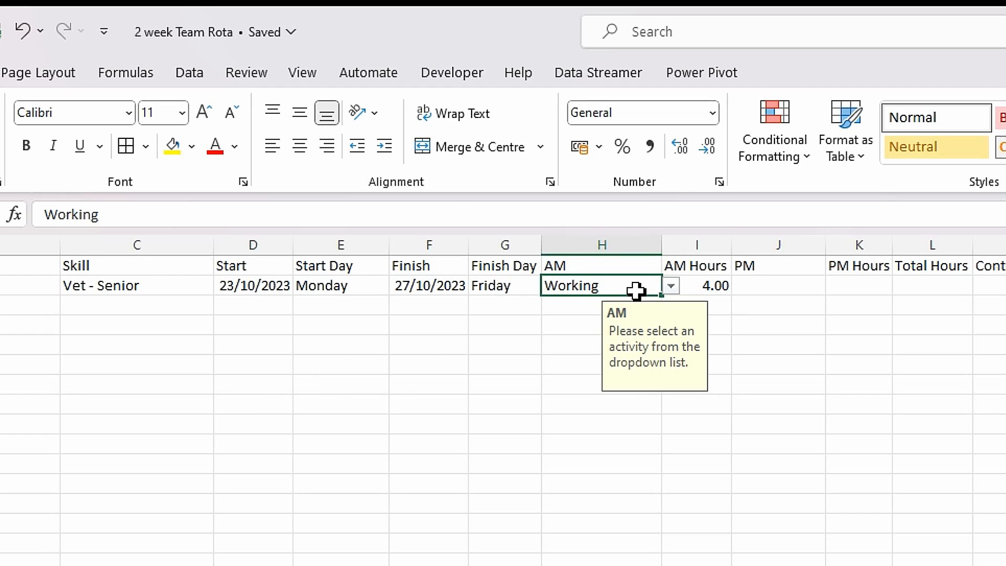
{"action": "left_click", "coordinate": [671, 286]}
{"action": "left_click", "coordinate": [623, 320]}
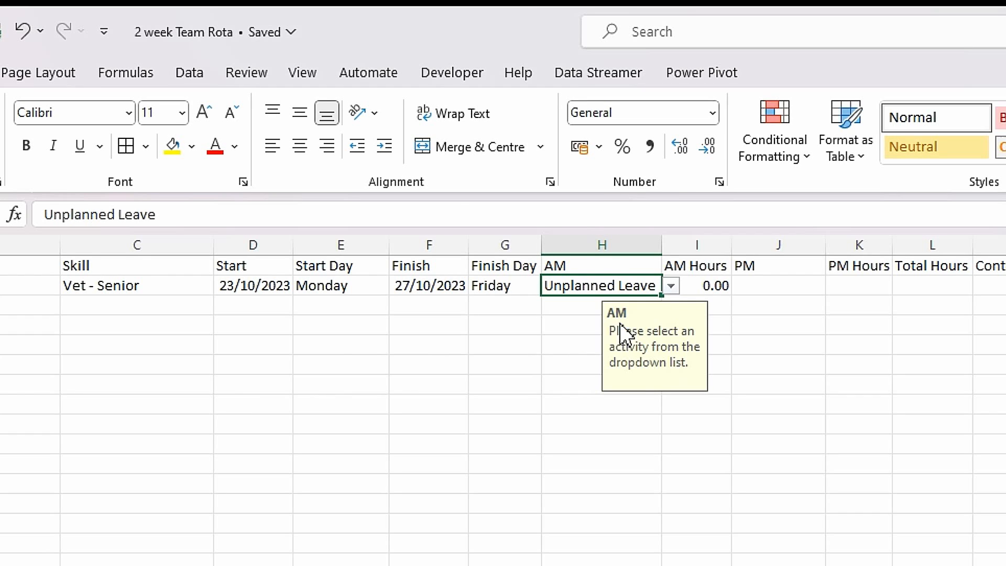
{"action": "left_click", "coordinate": [535, 398]}
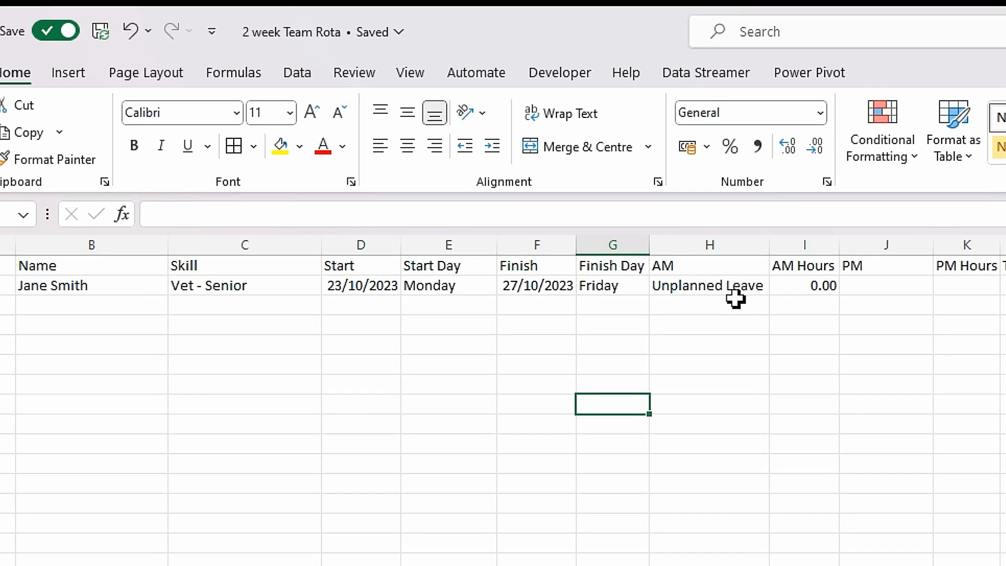
Insert an outer IF at the start of I2's formula, testing that Name cell B2 is not blank with B2<>"".
{"action": "left_click", "coordinate": [808, 295]}
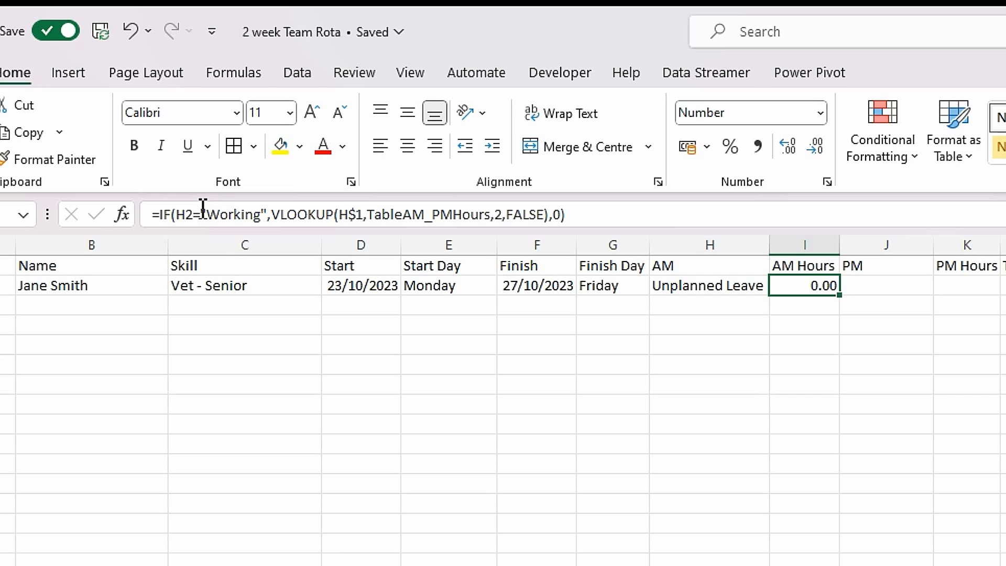
{"action": "left_click", "coordinate": [158, 214]}
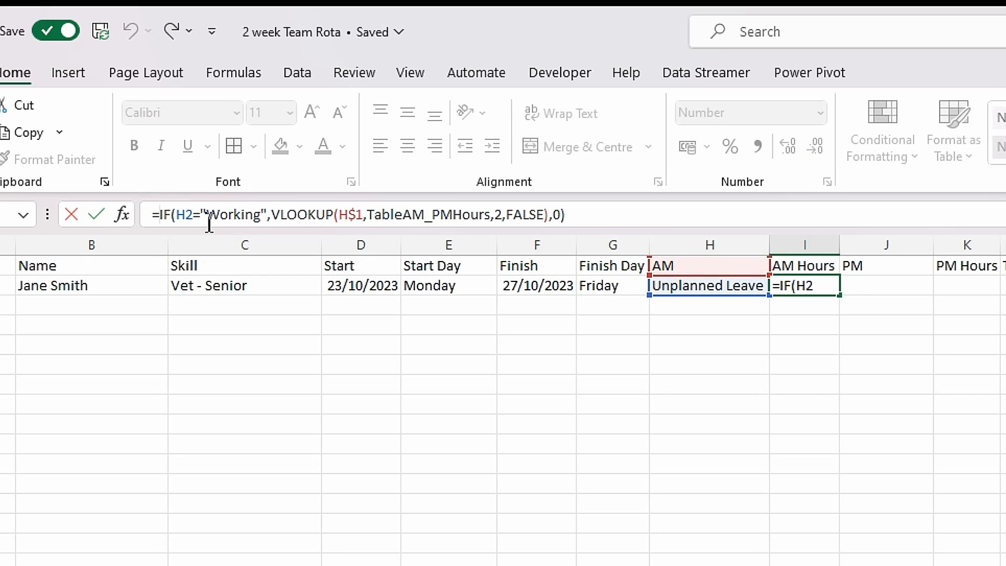
{"action": "type", "text": "if"}
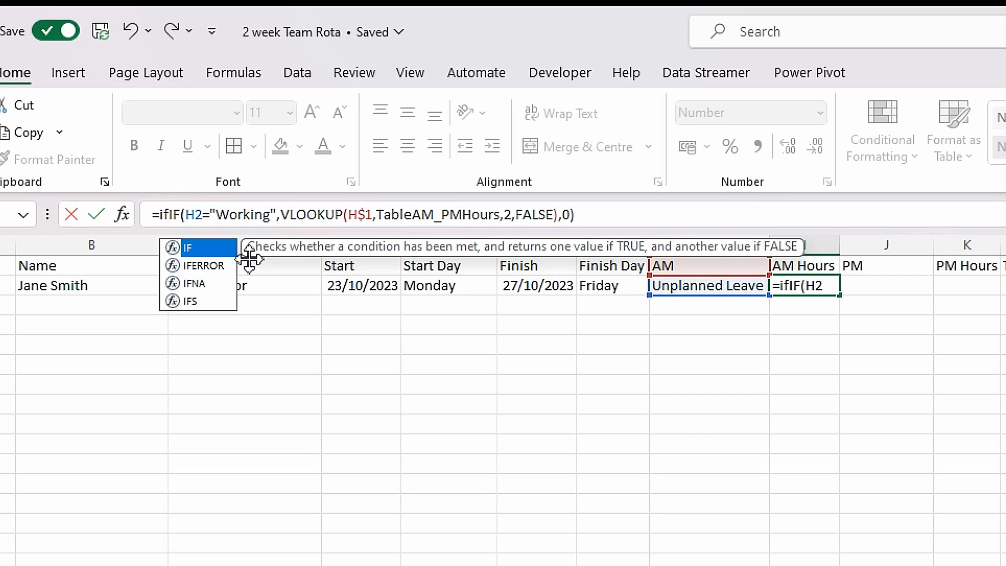
{"action": "type", "text": "("}
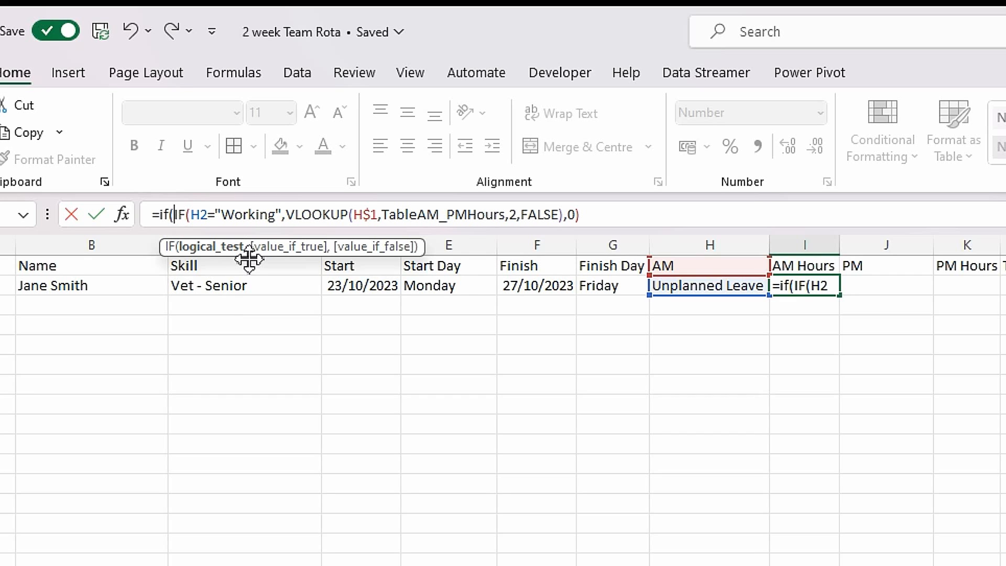
{"action": "left_click", "coordinate": [107, 290]}
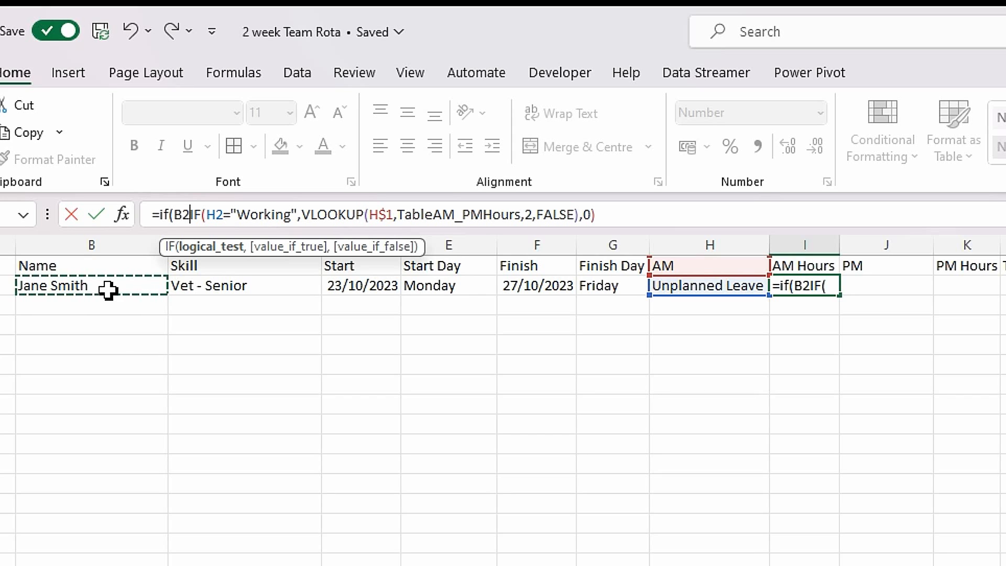
{"action": "type", "text": "<>"}
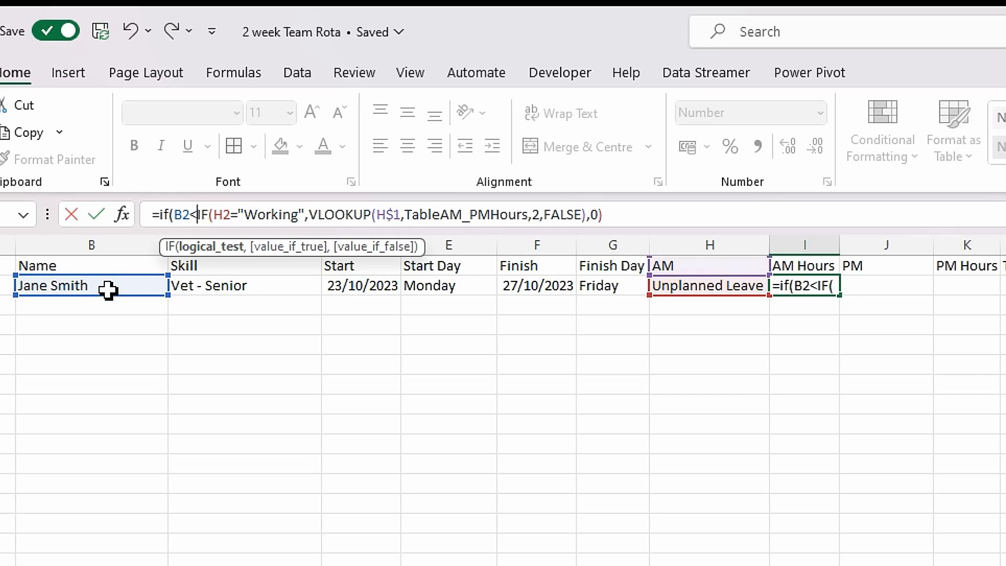
{"action": "type", "text": "\"\""}
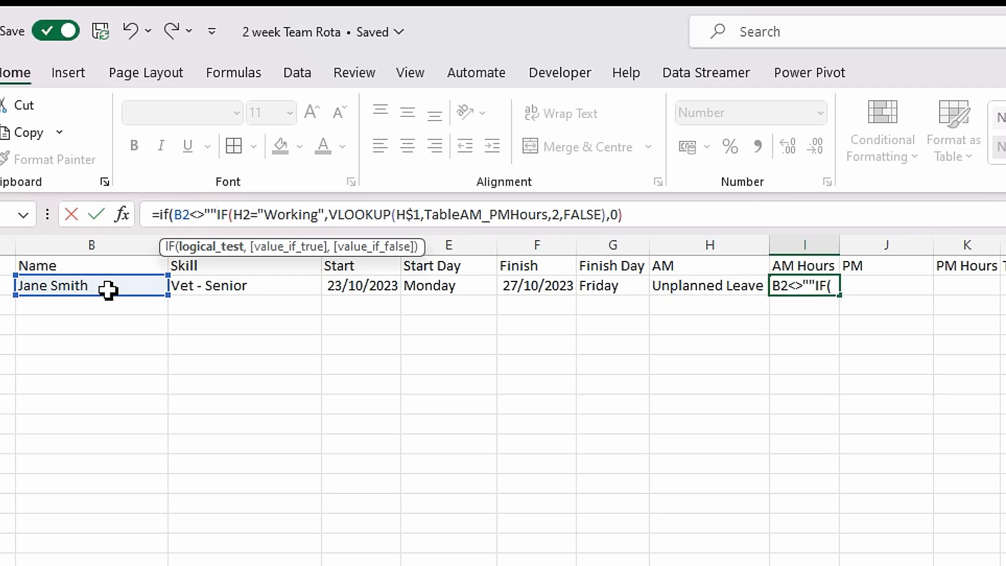
Make the existing Working IF the outer IF's value if true in I2, set its value if false to "", and close the bracket.
{"action": "type", "text": ","}
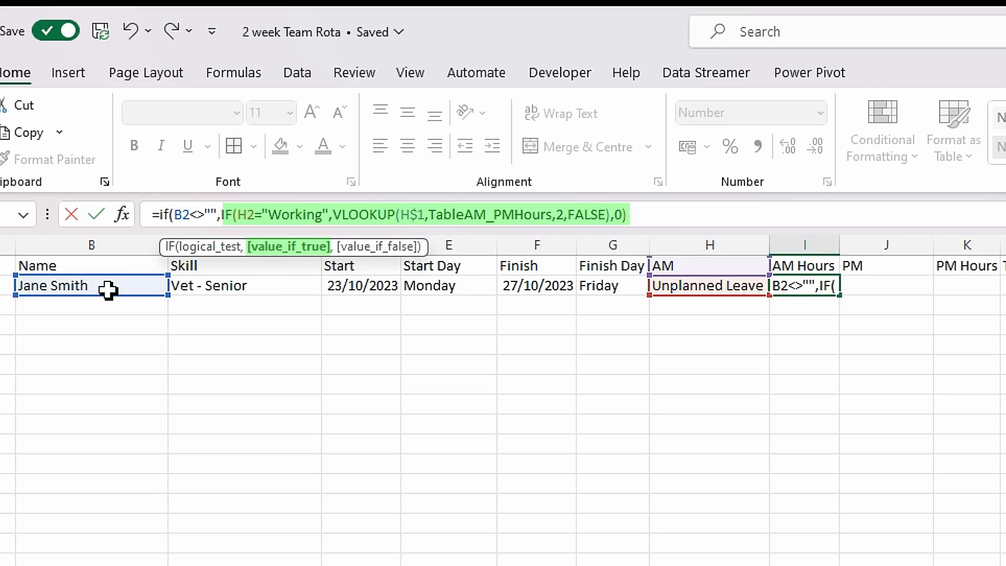
{"action": "left_click", "coordinate": [635, 215]}
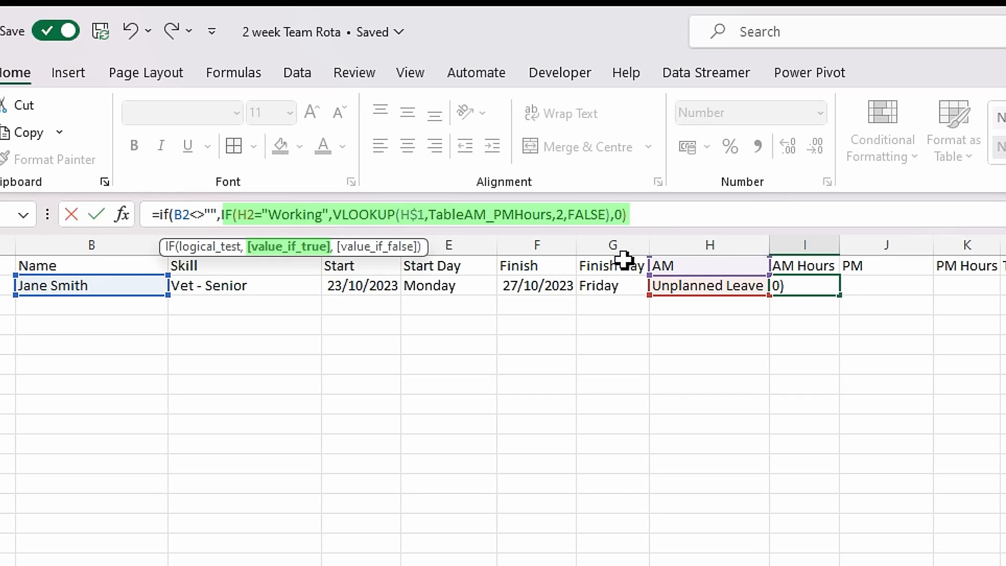
{"action": "type", "text": ",\"\""}
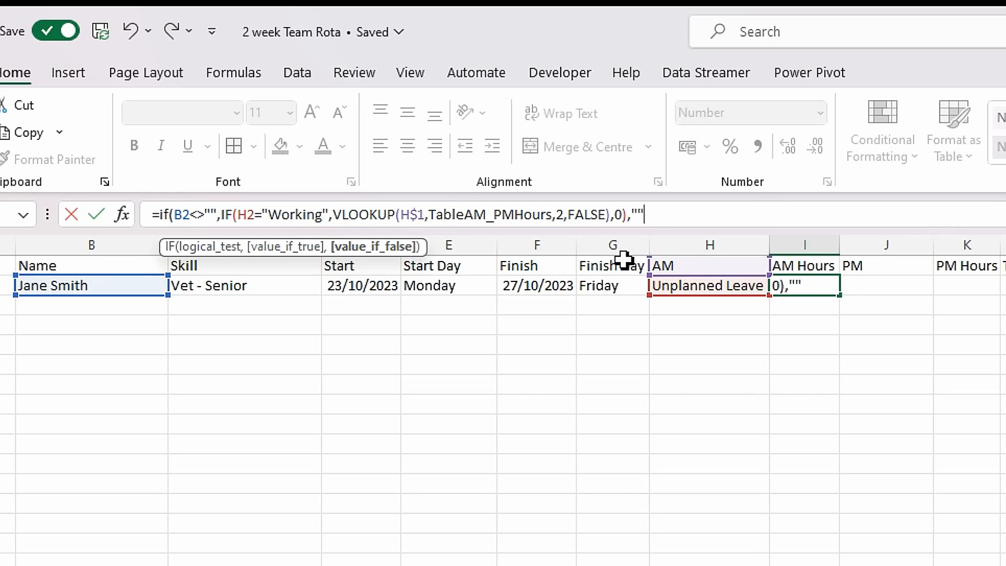
{"action": "type", "text": ")"}
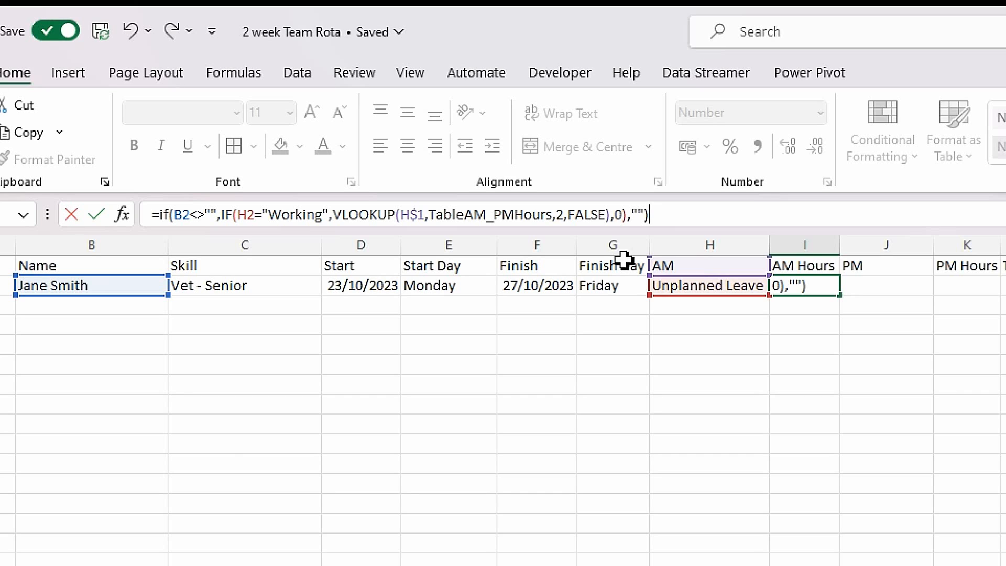
Lock the column of the Name reference in I2's formula as $B2 and enter the formula.
{"action": "left_click", "coordinate": [178, 215]}
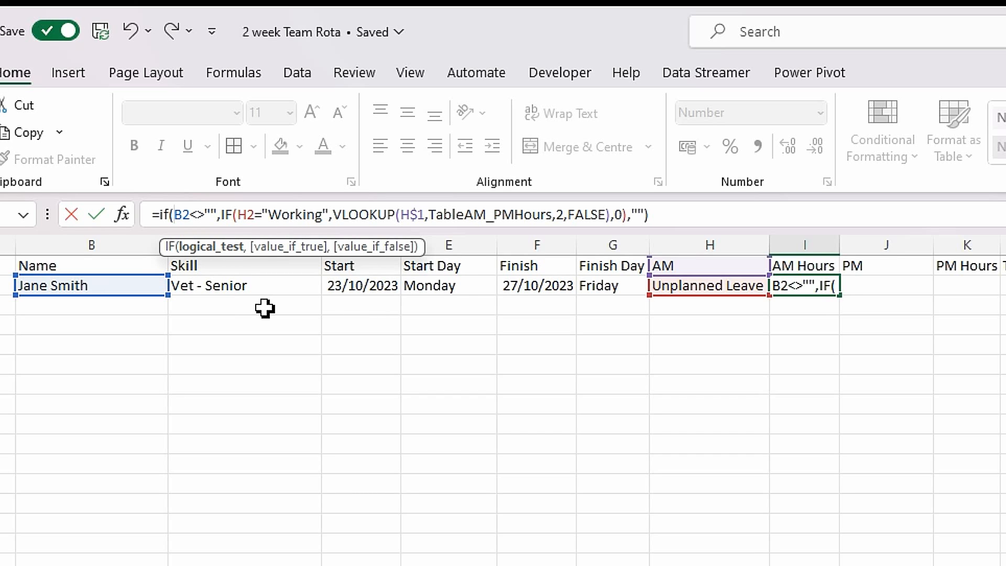
{"action": "type", "text": "$"}
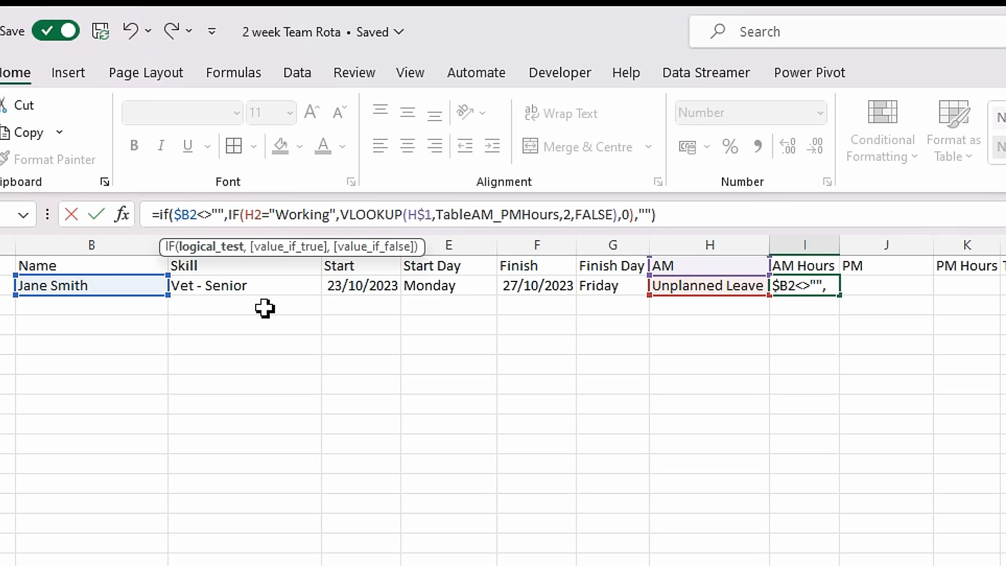
{"action": "key", "text": "Return"}
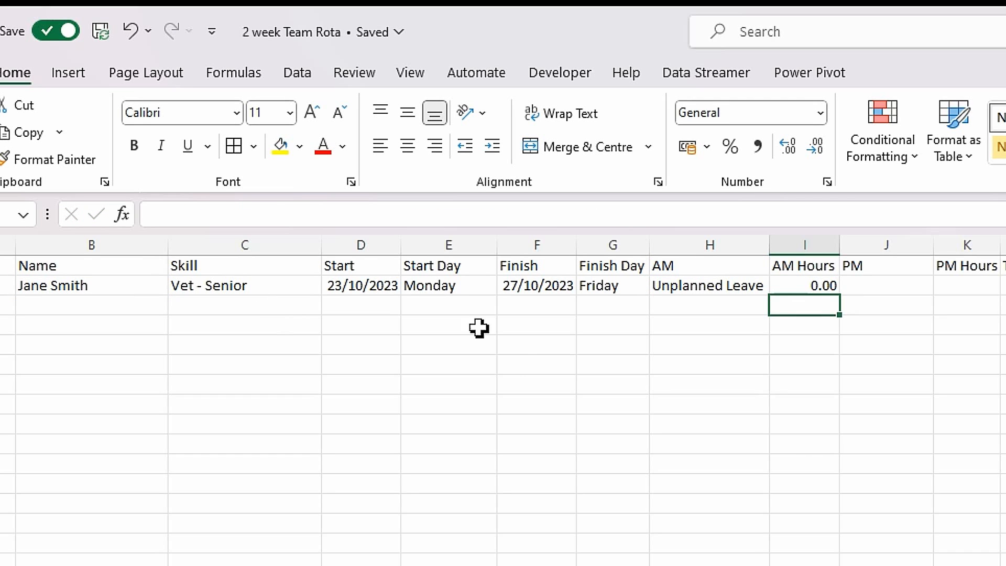
{"action": "left_click", "coordinate": [800, 286]}
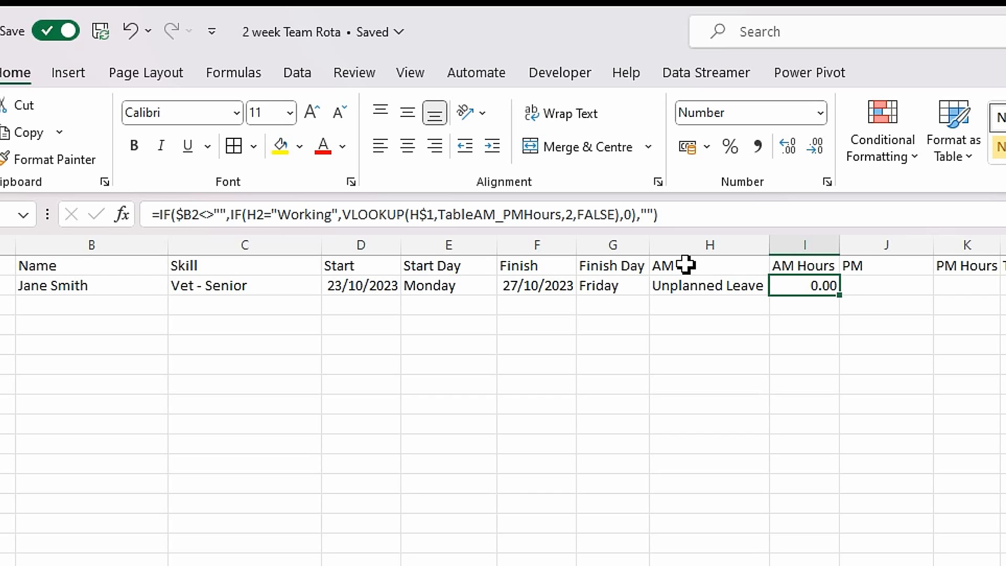
Choose Working from the activity dropdown in AM cell H2.
{"action": "left_click", "coordinate": [700, 290]}
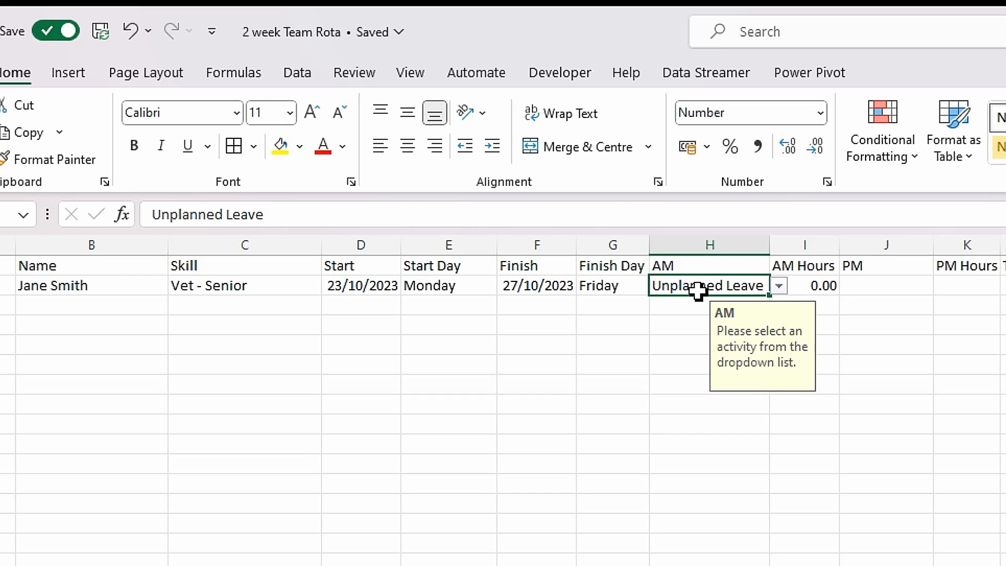
{"action": "left_click", "coordinate": [779, 286]}
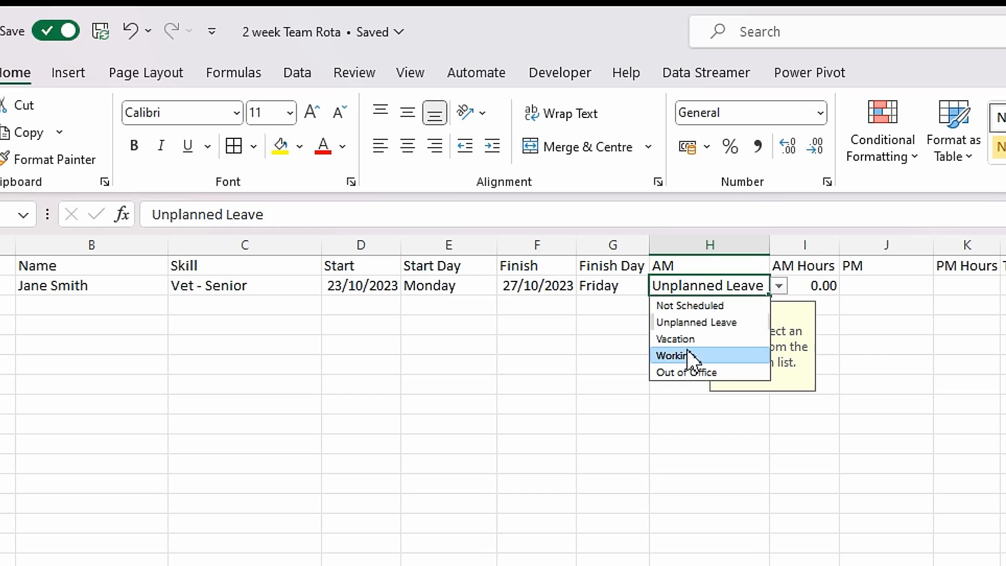
{"action": "left_click", "coordinate": [692, 356]}
{"action": "left_click", "coordinate": [611, 285]}
{"action": "left_click", "coordinate": [715, 287]}
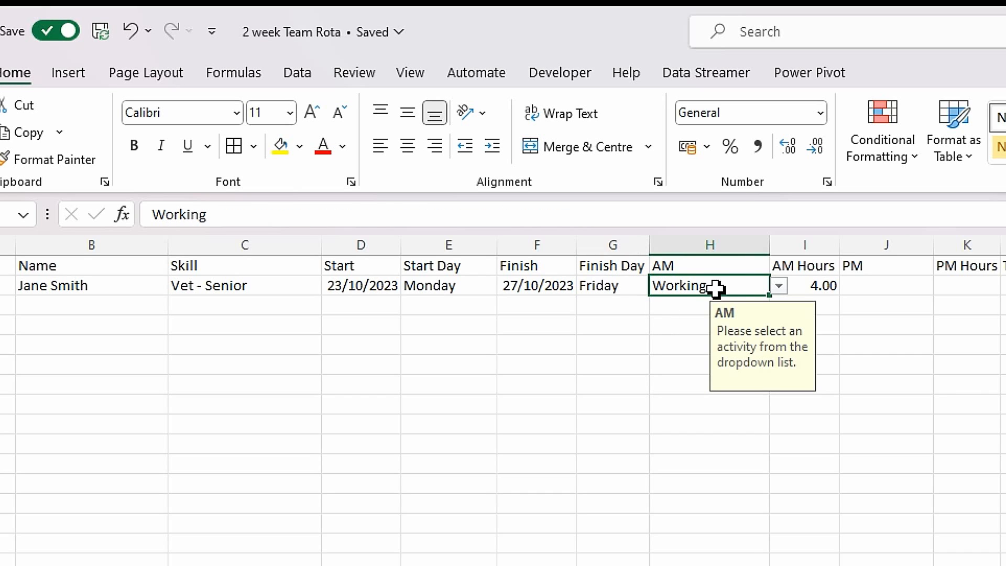
Copy the AM Hours formula from I2 into PM Hours cell K2.
{"action": "left_click", "coordinate": [818, 287]}
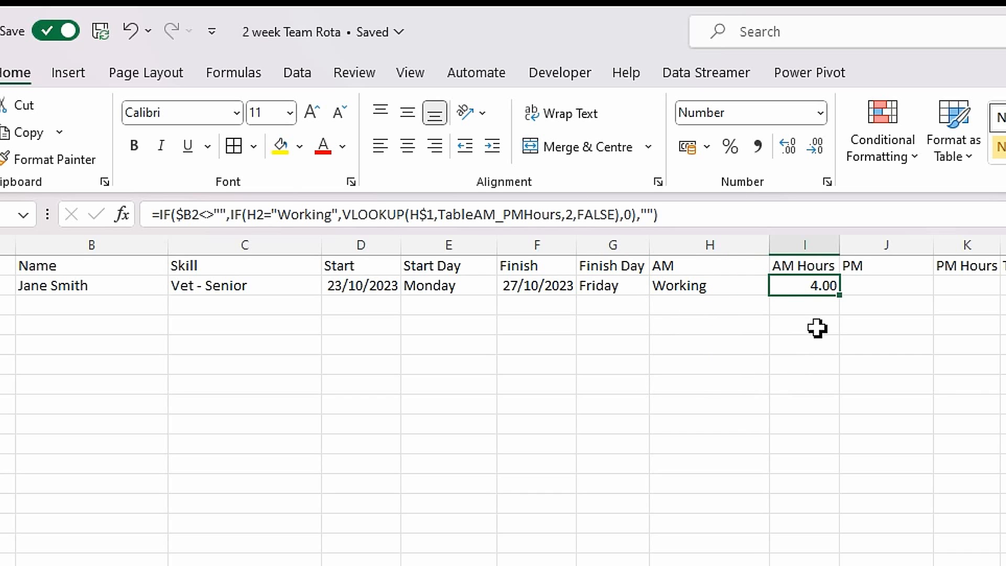
{"action": "key", "text": "ctrl+c"}
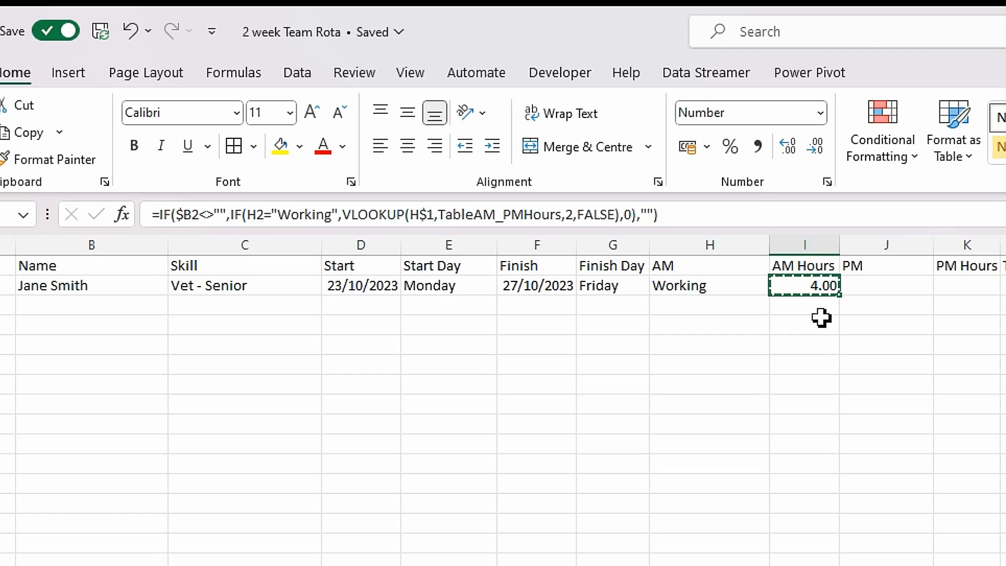
{"action": "left_click", "coordinate": [840, 293]}
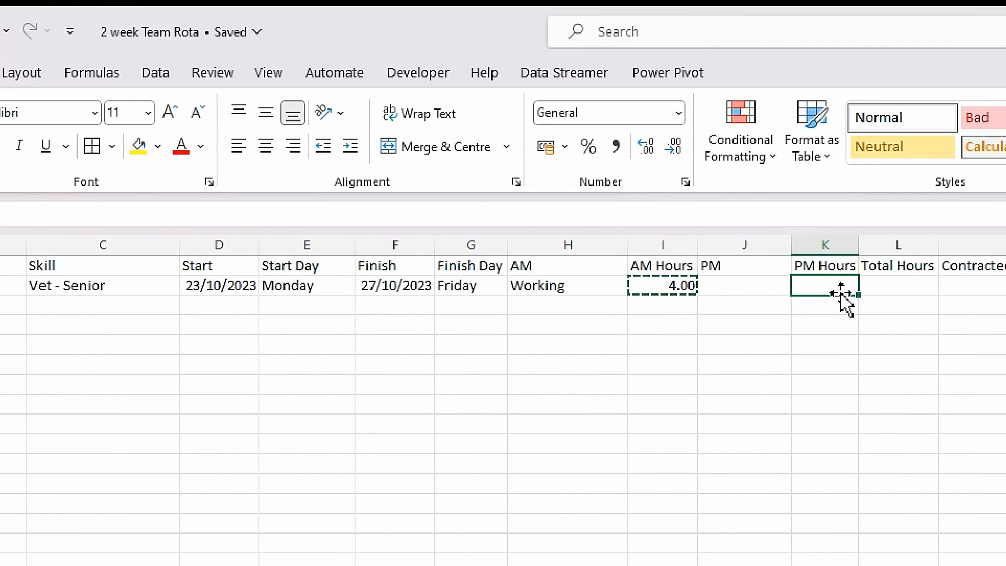
{"action": "key", "text": "ctrl+v"}
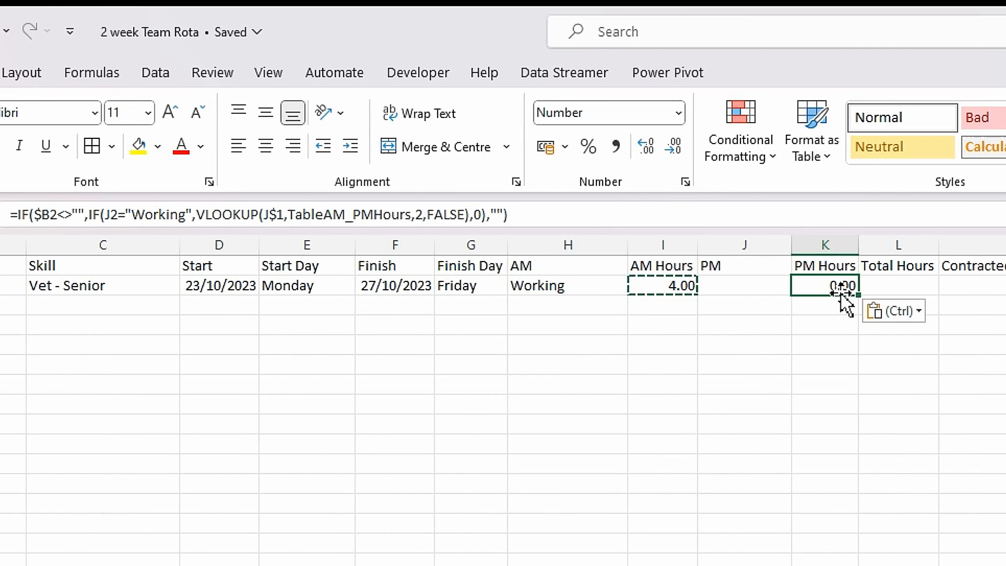
Choose Vacation from the activity dropdown in PM cell J2 to test the copied PM Hours formula.
{"action": "left_click", "coordinate": [715, 343]}
{"action": "left_click", "coordinate": [730, 284]}
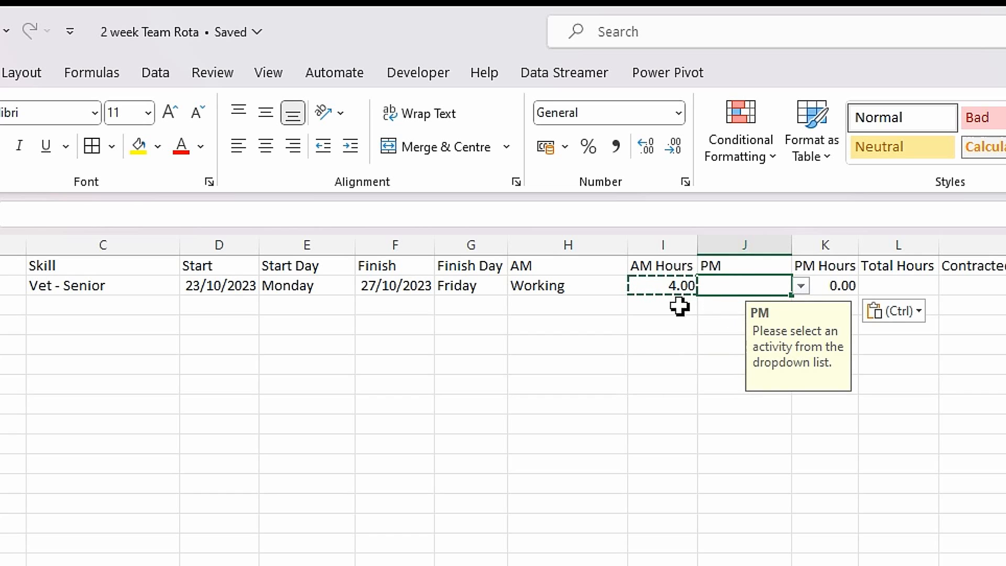
{"action": "left_click", "coordinate": [672, 293]}
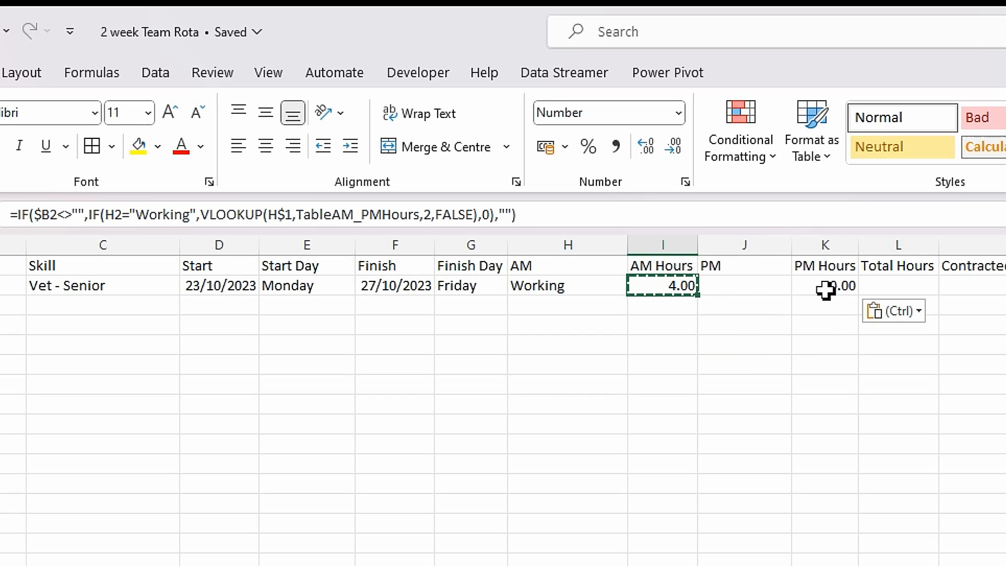
{"action": "left_click", "coordinate": [720, 284]}
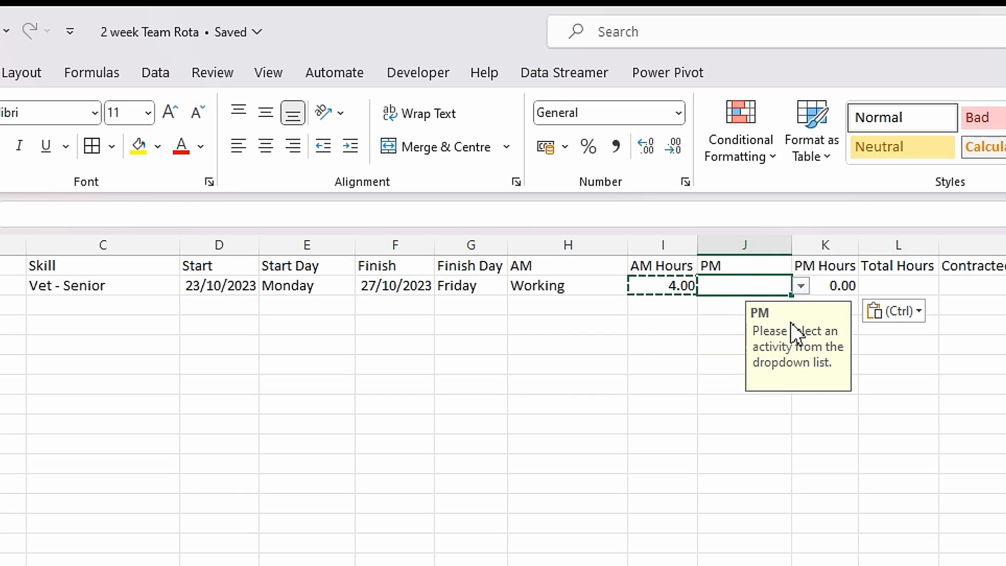
{"action": "left_click", "coordinate": [800, 287]}
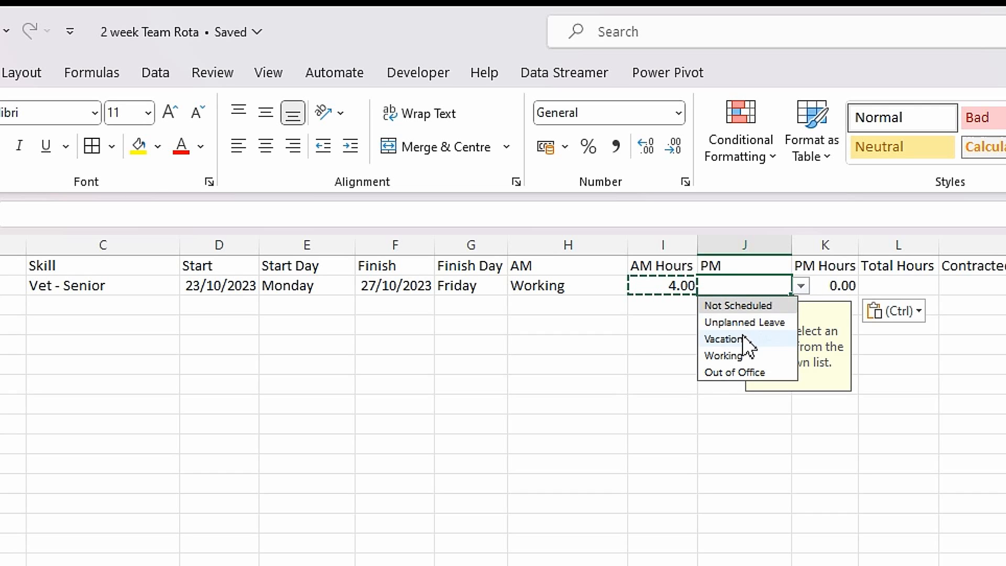
{"action": "left_click", "coordinate": [742, 338]}
Switch the activity in PM cell J2 to Working and compare the hours formulas in I2 and K2.
{"action": "left_click", "coordinate": [800, 286]}
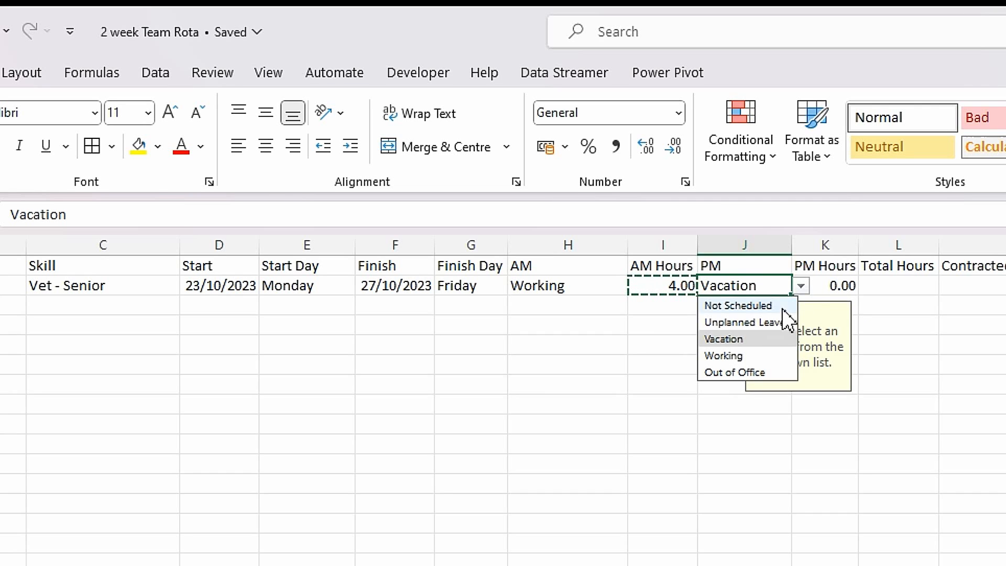
{"action": "left_click", "coordinate": [730, 356]}
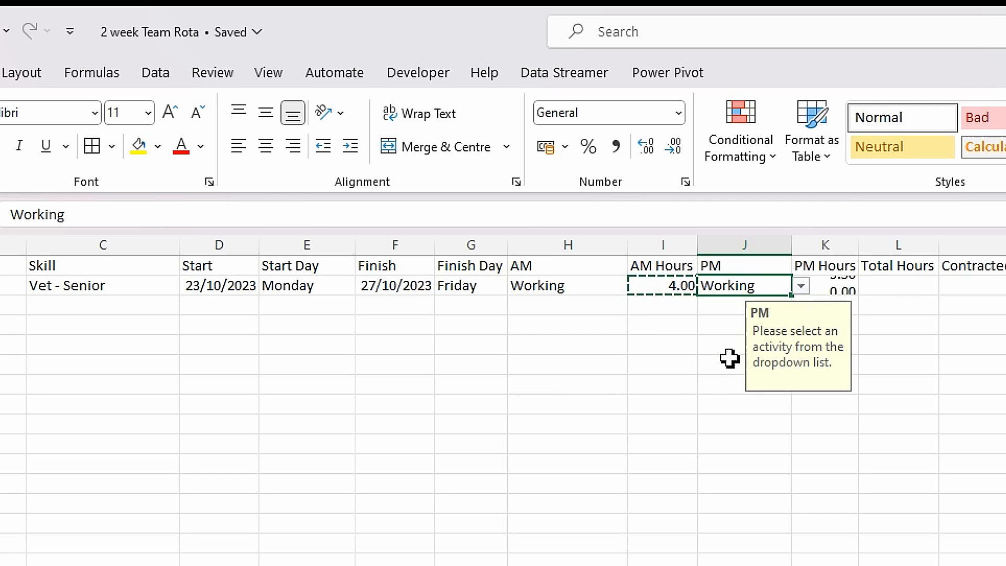
{"action": "left_click", "coordinate": [623, 346]}
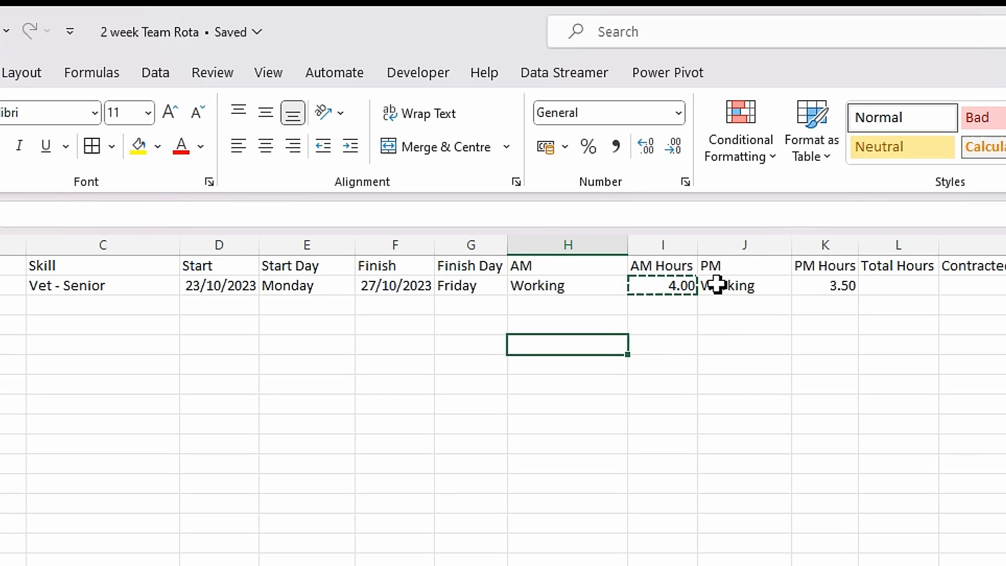
{"action": "left_click", "coordinate": [553, 288]}
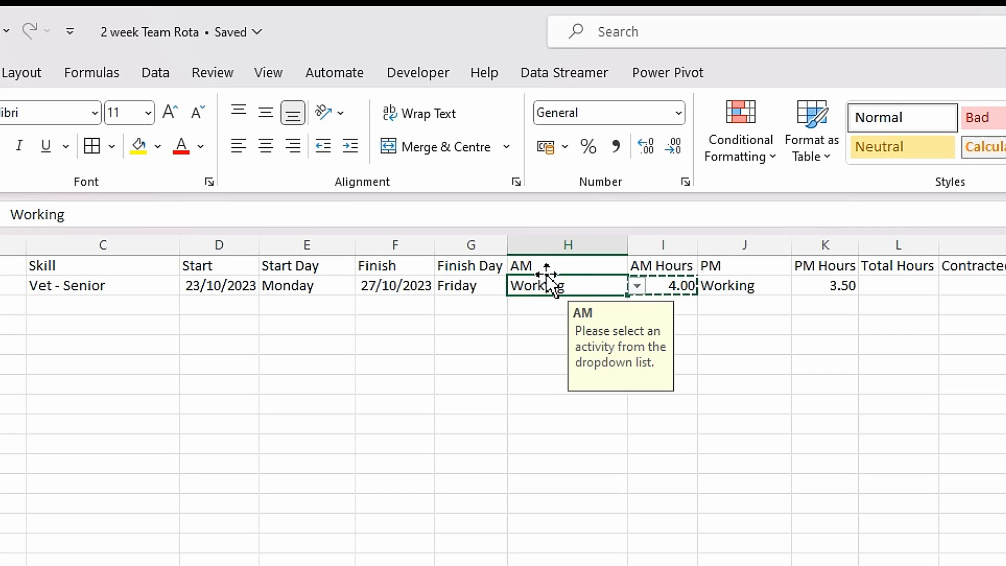
{"action": "left_click", "coordinate": [679, 287]}
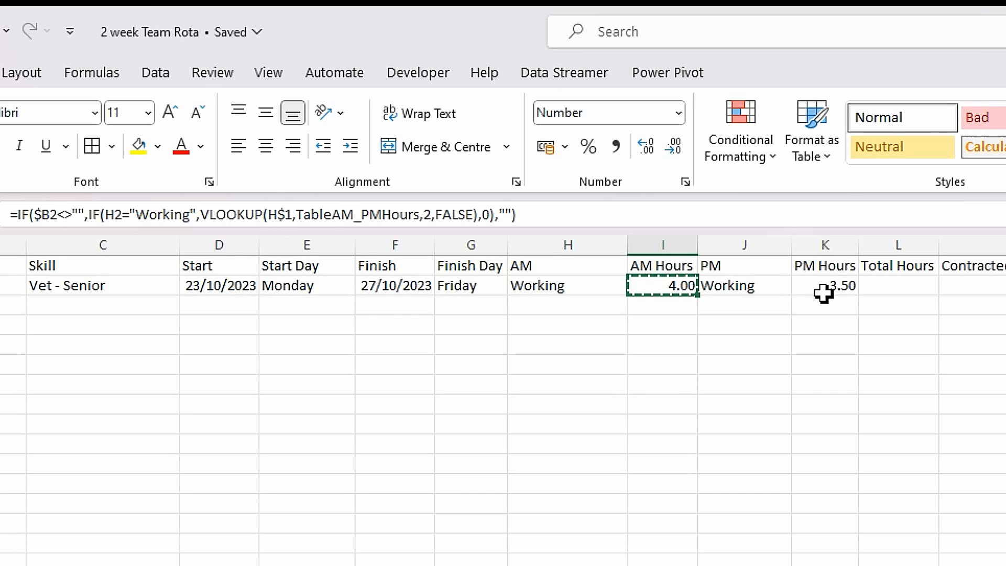
{"action": "left_click", "coordinate": [736, 271]}
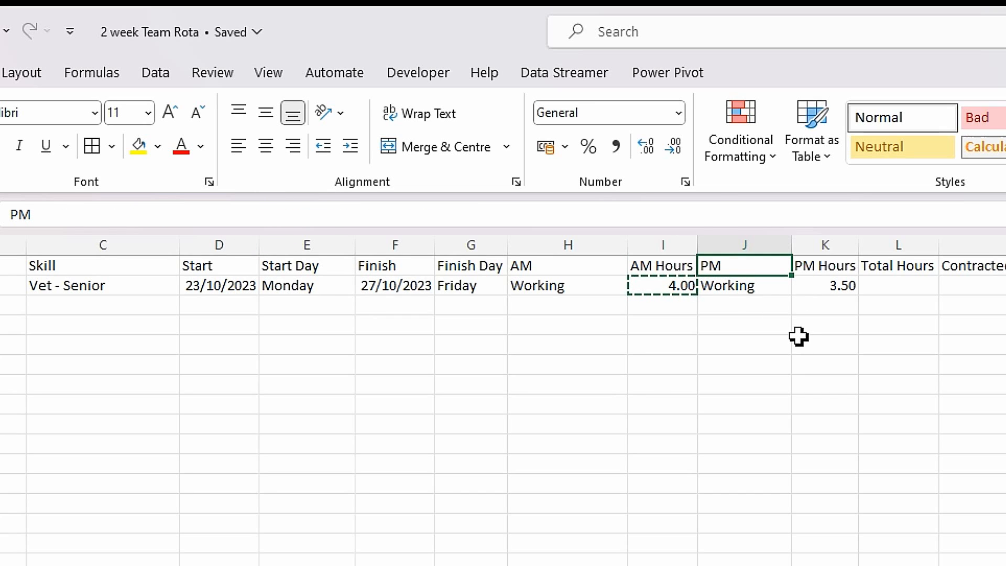
{"action": "left_click", "coordinate": [820, 287]}
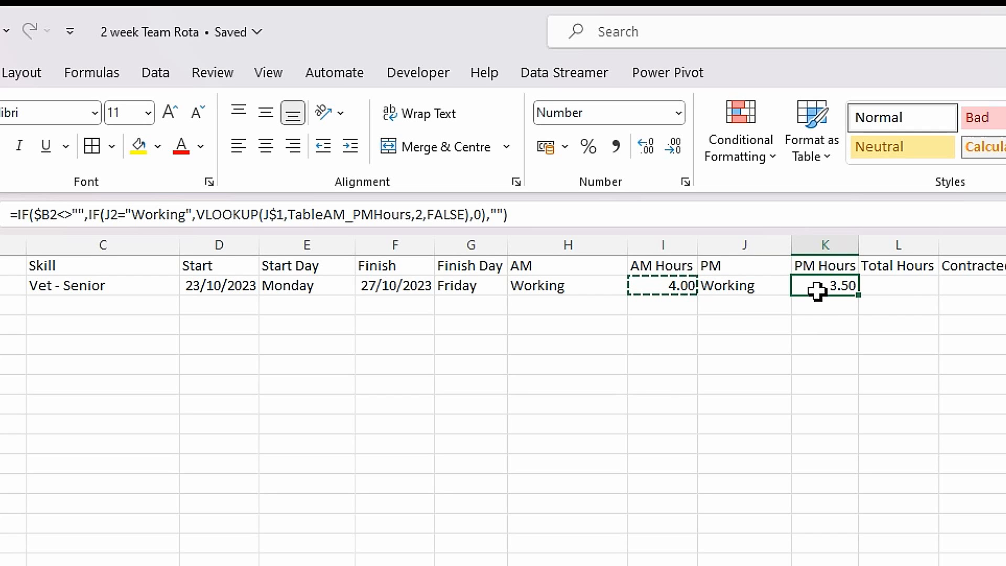
Start an IF formula in Total Hours cell L2 that tests whether Name cell B2 is not blank with B2<>"".
{"action": "left_click", "coordinate": [898, 296]}
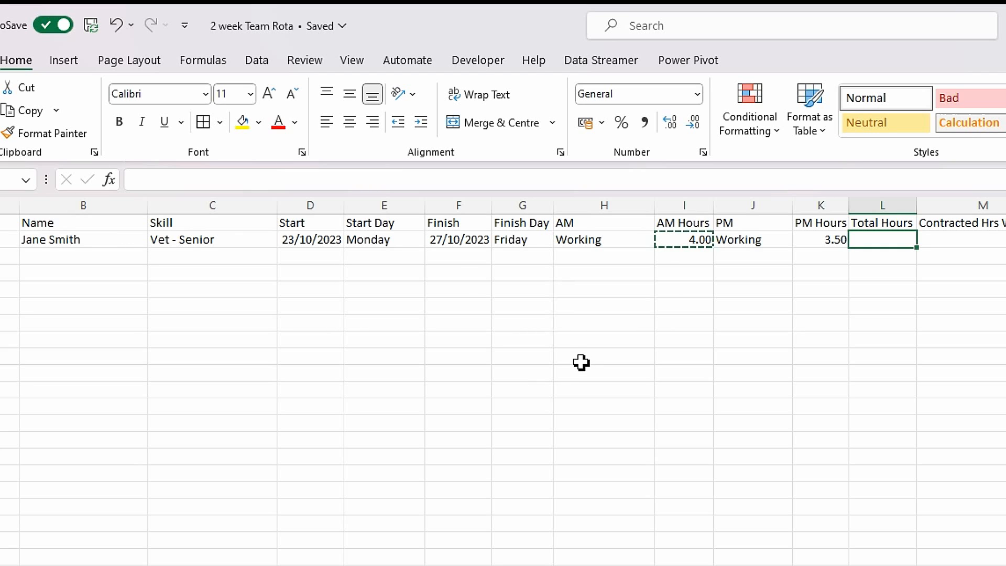
{"action": "type", "text": "="}
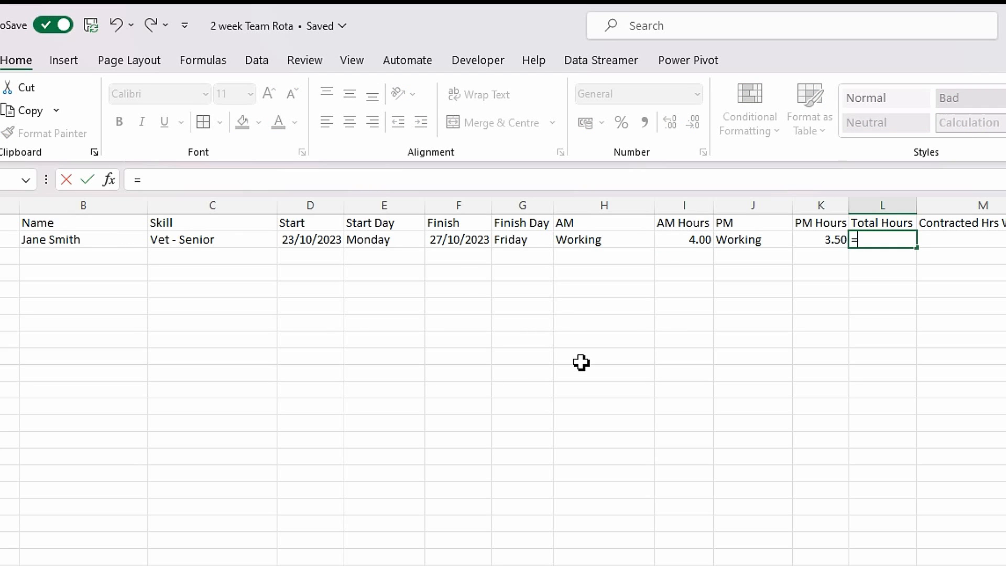
{"action": "type", "text": "if("}
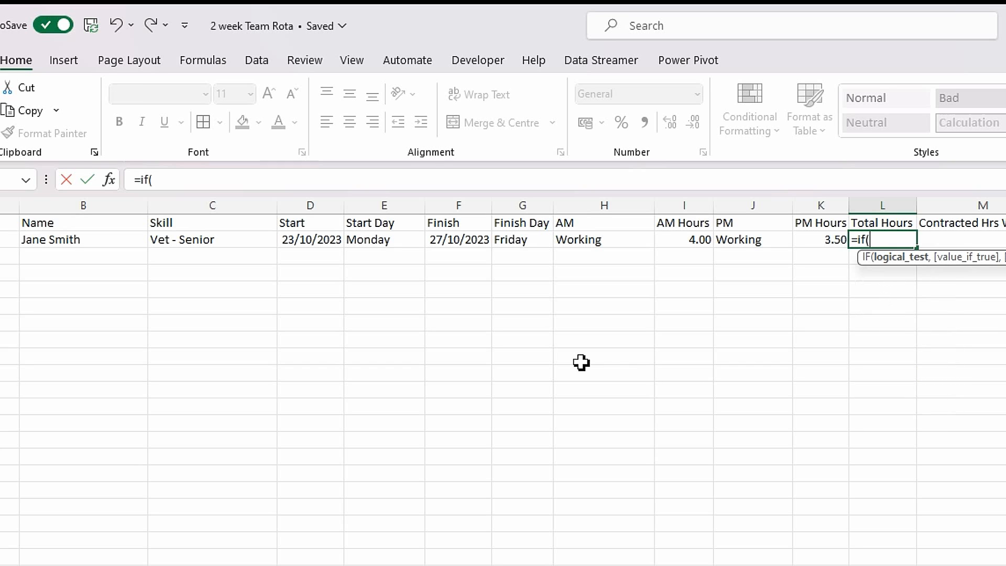
{"action": "left_click", "coordinate": [93, 244]}
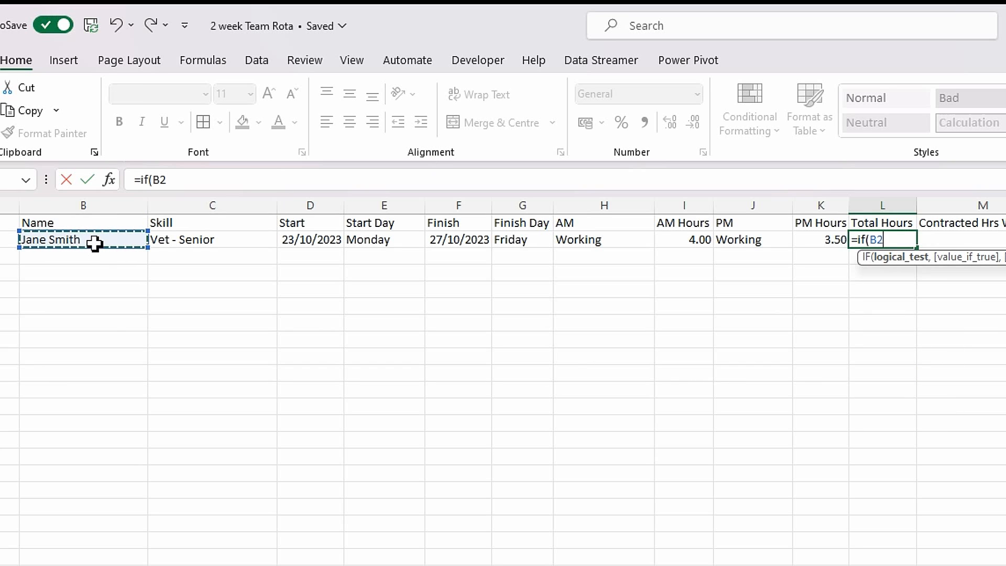
{"action": "type", "text": "<>"}
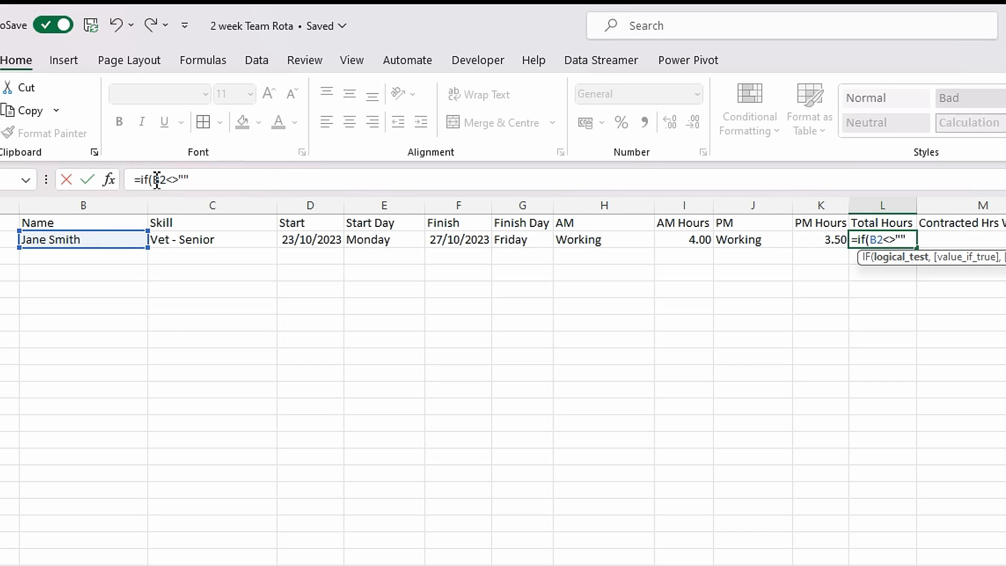
{"action": "type", "text": ","}
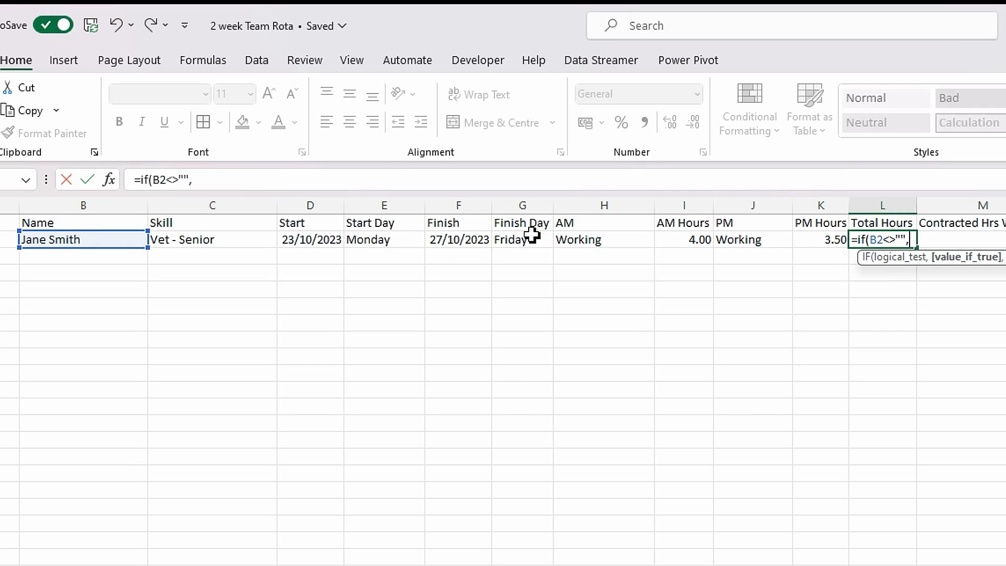
Complete the IF formula in Total Hours cell L2 to return I2+K2 for a named row and "" otherwise.
{"action": "left_click", "coordinate": [687, 240]}
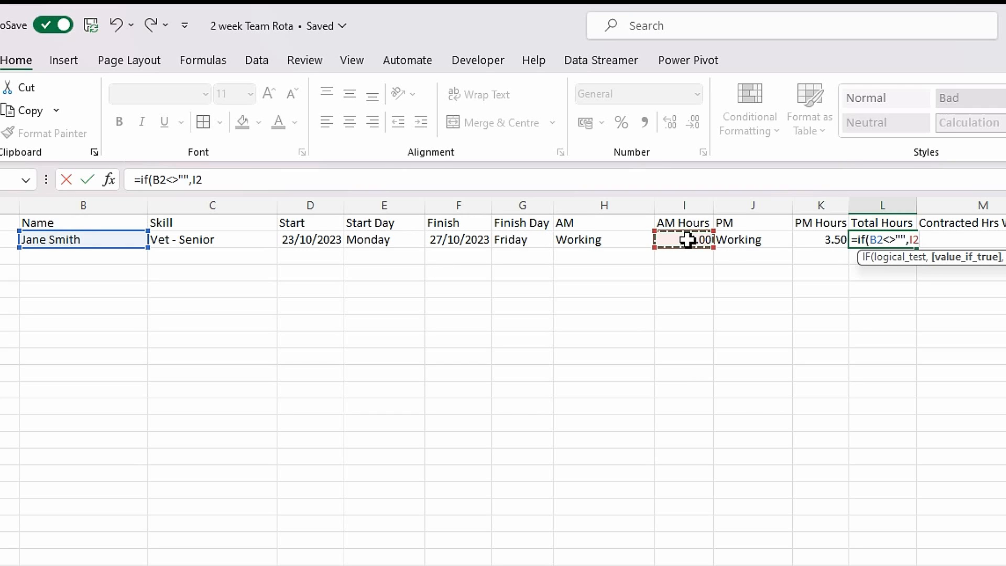
{"action": "type", "text": "+"}
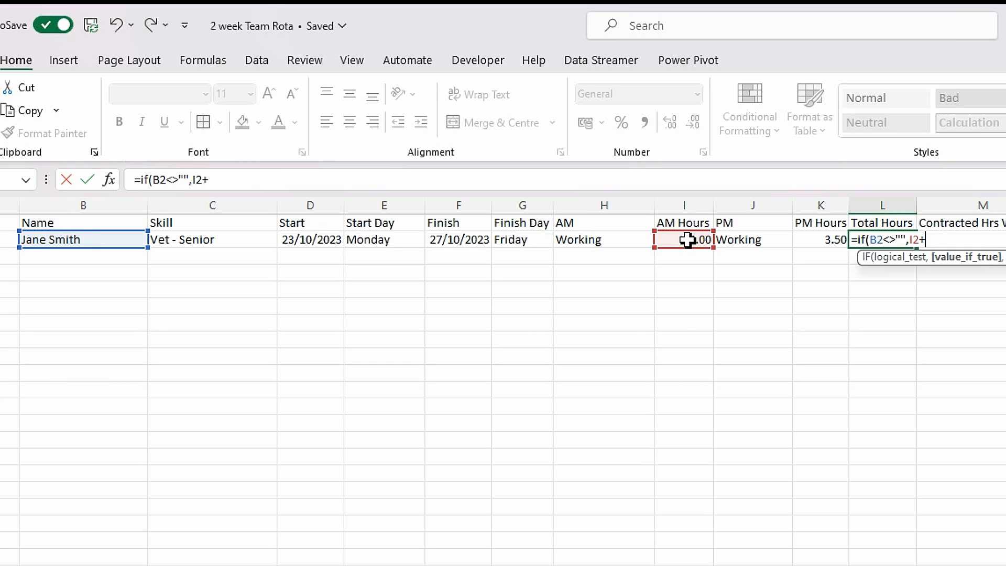
{"action": "left_click", "coordinate": [833, 241]}
{"action": "type", "text": ","}
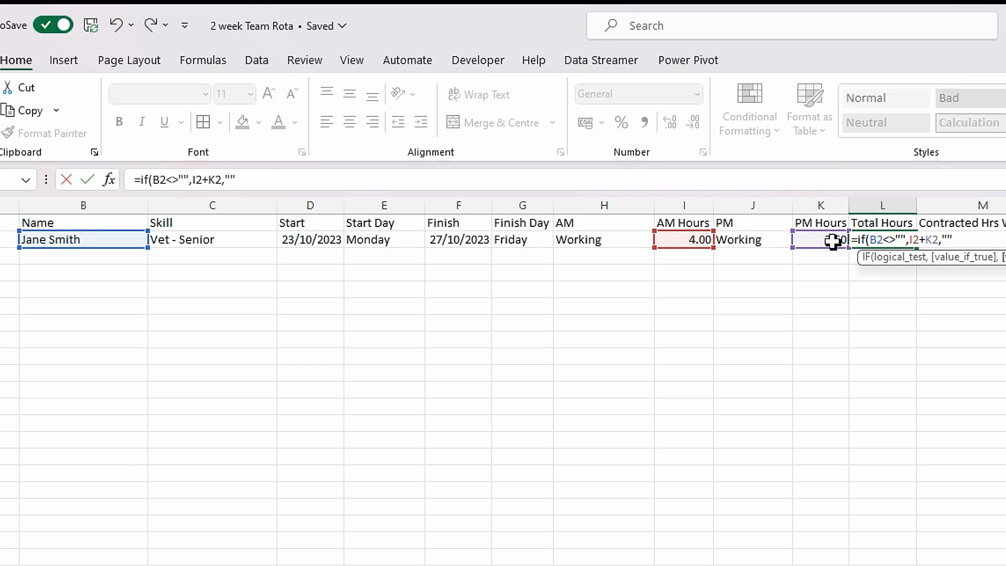
{"action": "type", "text": "\"\")"}
{"action": "key", "text": "Return"}
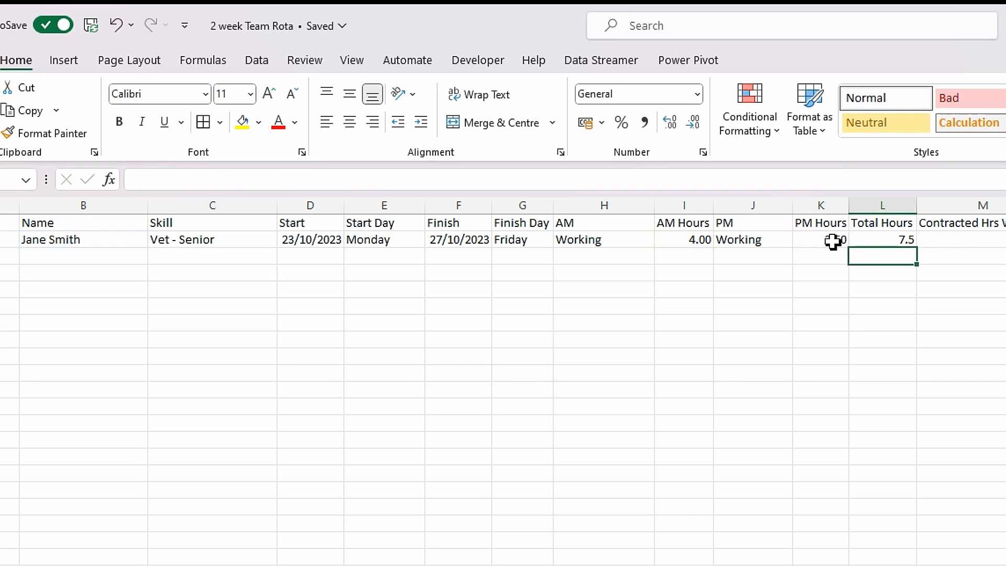
Apply the Number format to the Total Hours result in L2.
{"action": "left_click", "coordinate": [881, 239]}
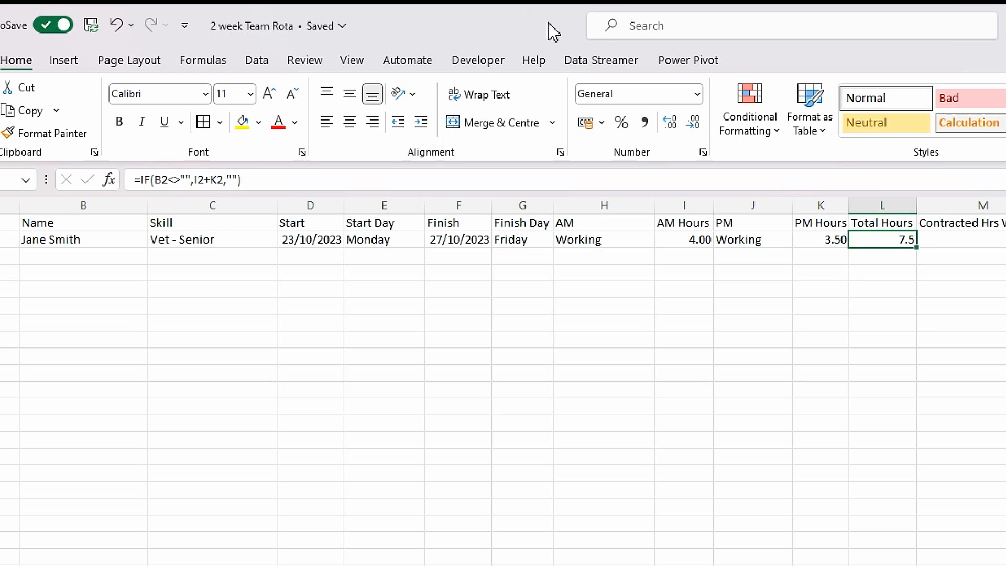
{"action": "left_click", "coordinate": [697, 95]}
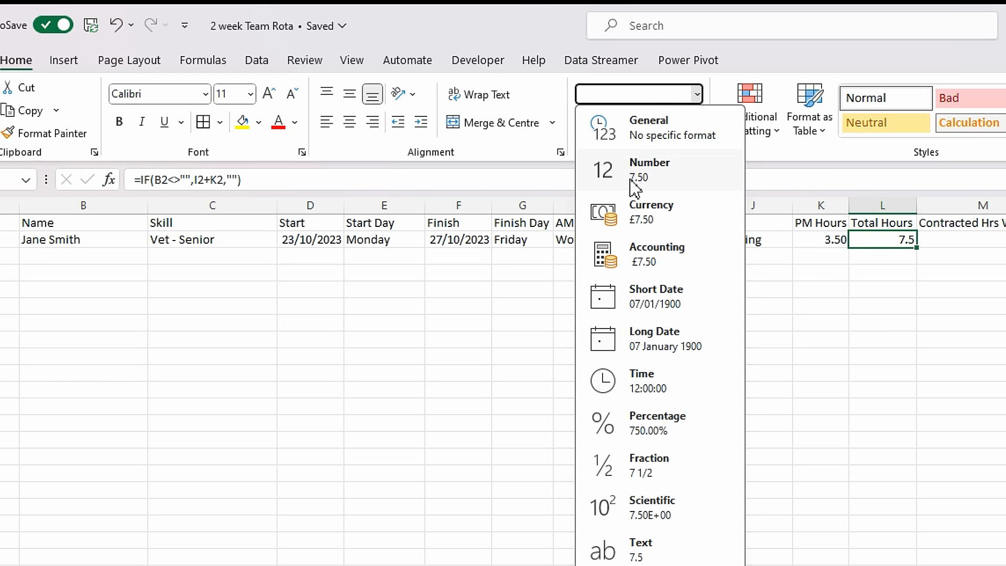
{"action": "left_click", "coordinate": [641, 168]}
{"action": "left_click", "coordinate": [803, 354]}
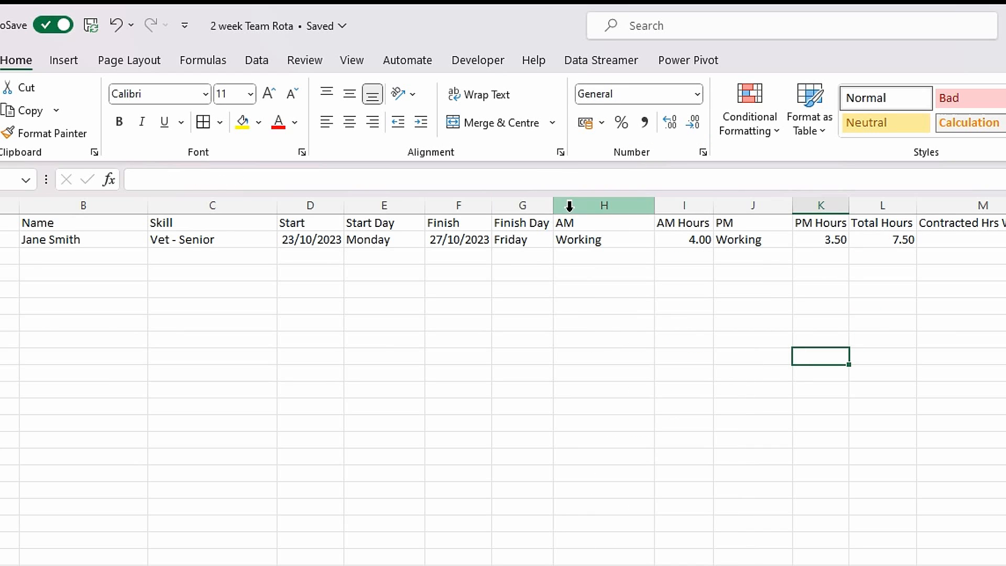
Start an IF formula in Contracted Hrs Weekly cell M2 that tests B2<>"" and begins a VLOOKUP on B2.
{"action": "left_click", "coordinate": [958, 236]}
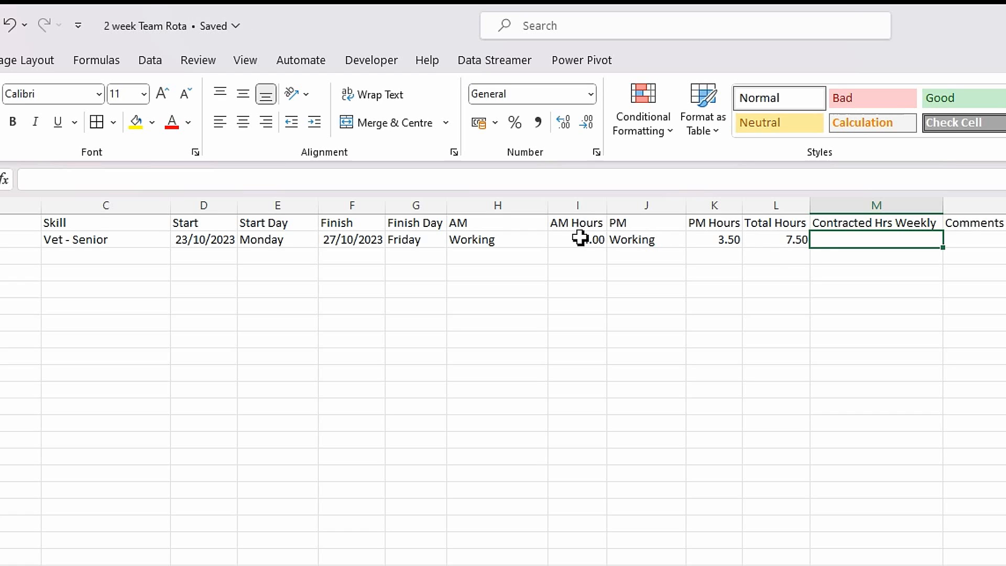
{"action": "left_click", "coordinate": [860, 277]}
{"action": "left_click", "coordinate": [863, 240]}
{"action": "type", "text": "=if"}
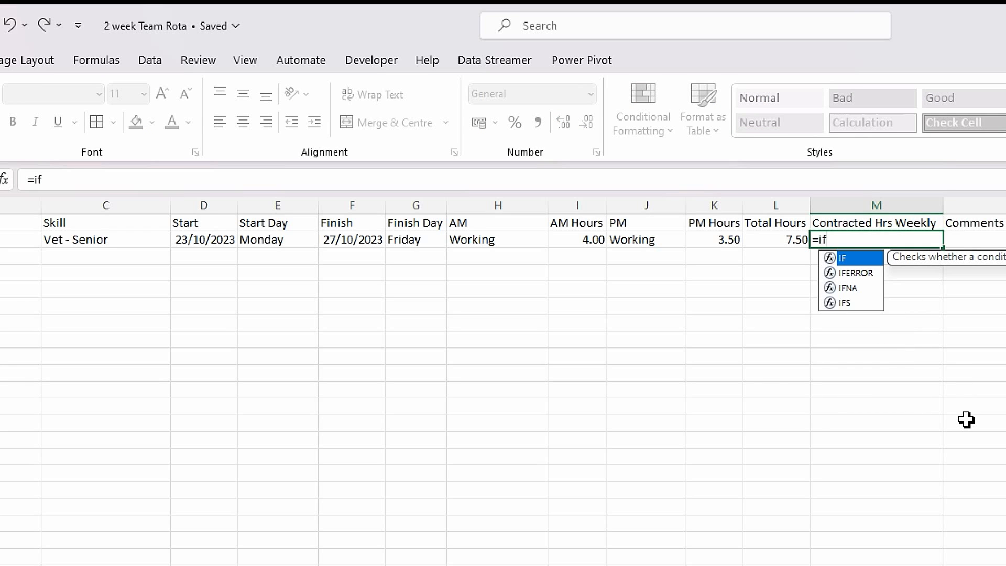
{"action": "type", "text": "("}
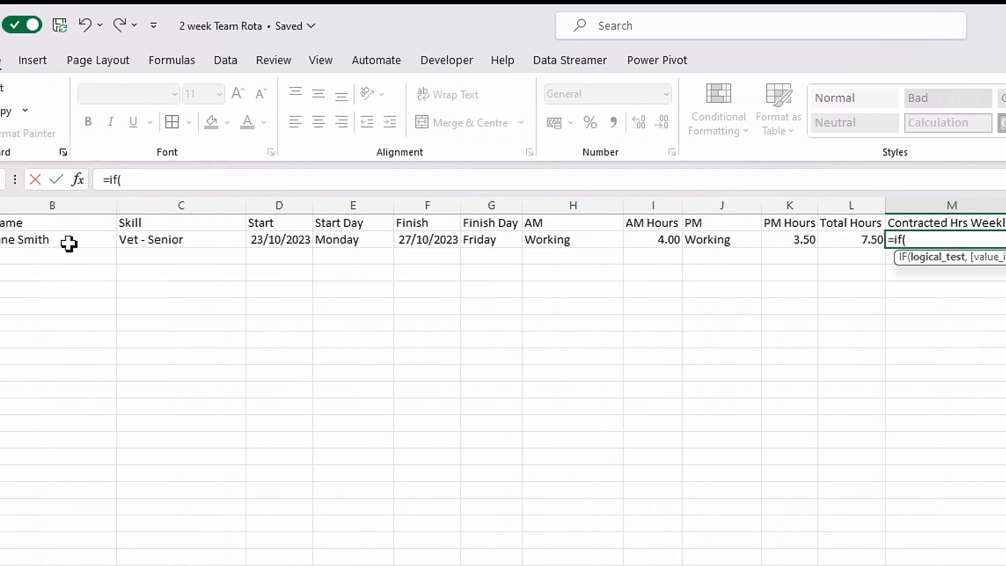
{"action": "left_click", "coordinate": [77, 244]}
{"action": "type", "text": "<>\"\",vl"}
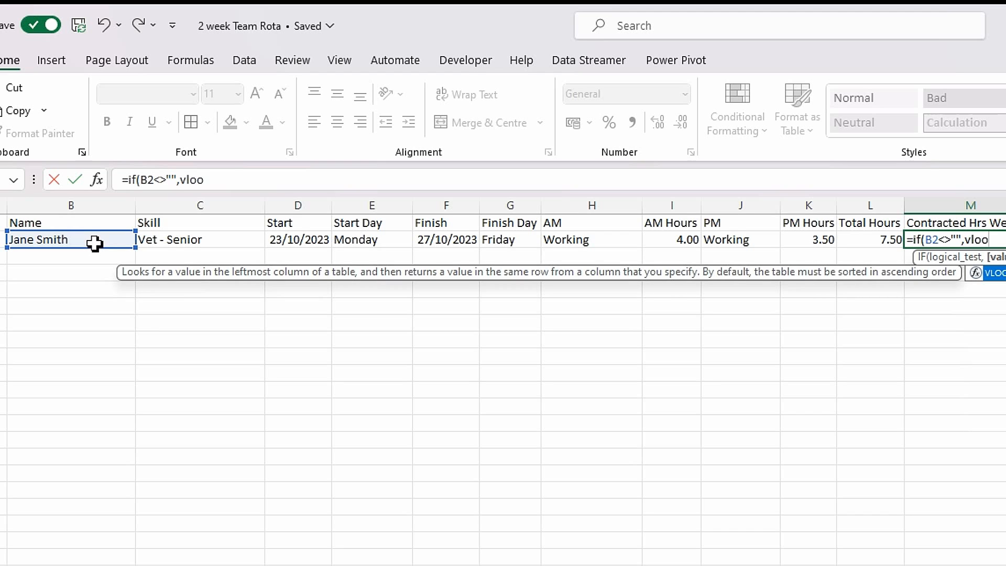
{"action": "type", "text": "oo"}
{"action": "key", "text": "Tab"}
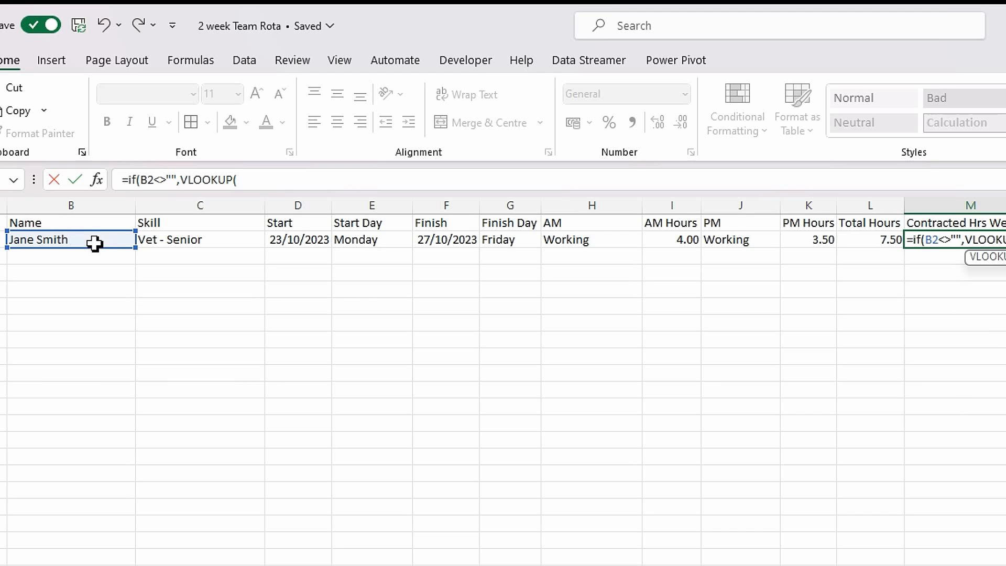
{"action": "left_click", "coordinate": [68, 241]}
{"action": "type", "text": ","}
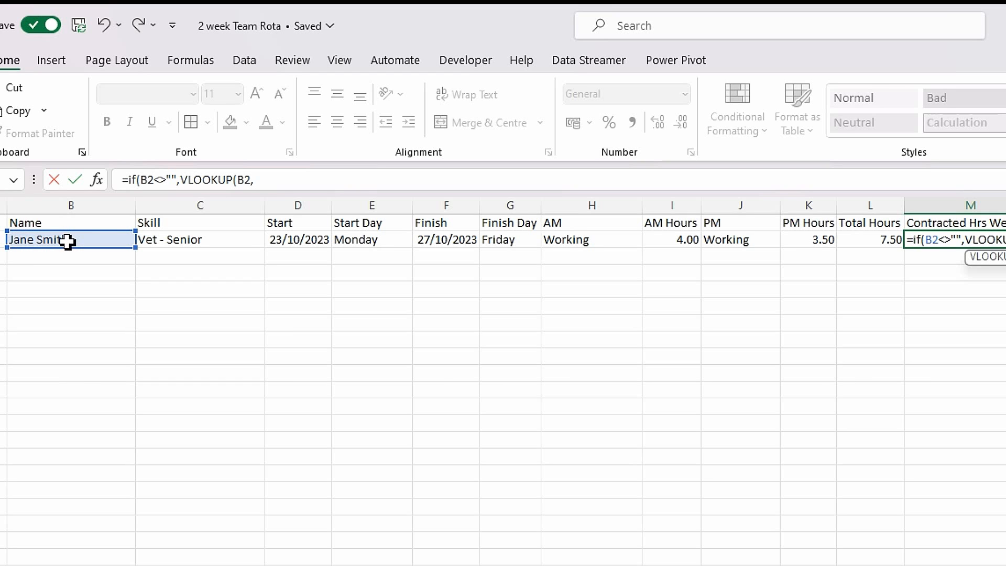
Complete the VLOOKUP in M2 with TableTeam, column 3 and FALSE for an exact match, returning "" when the name is blank.
{"action": "type", "text": "tab"}
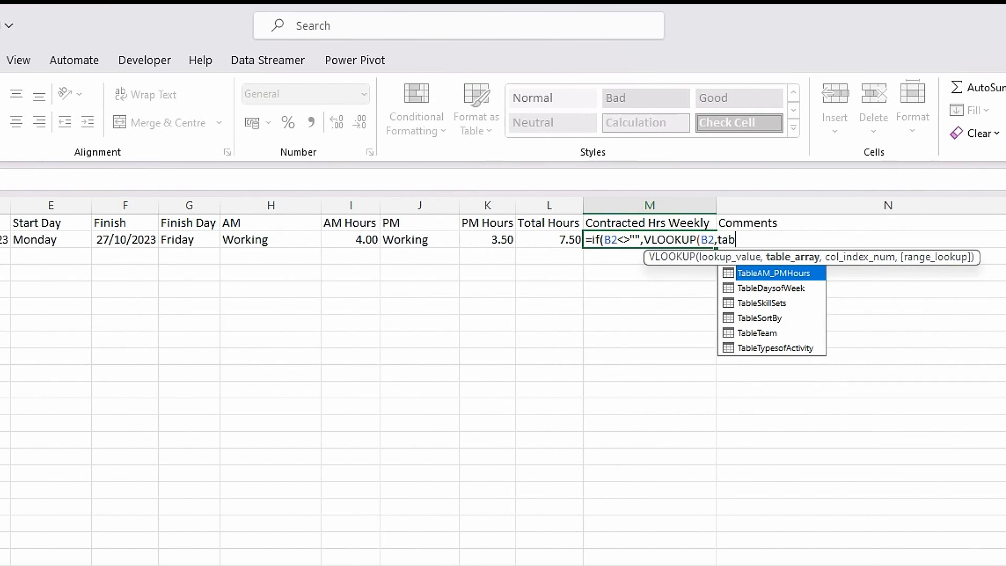
{"action": "double_click", "coordinate": [748, 333]}
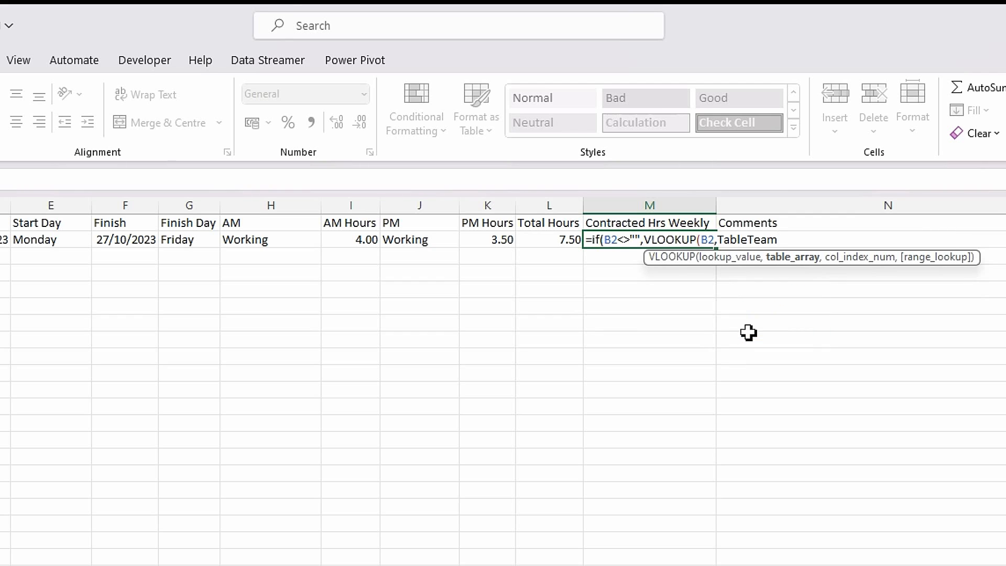
{"action": "type", "text": ","}
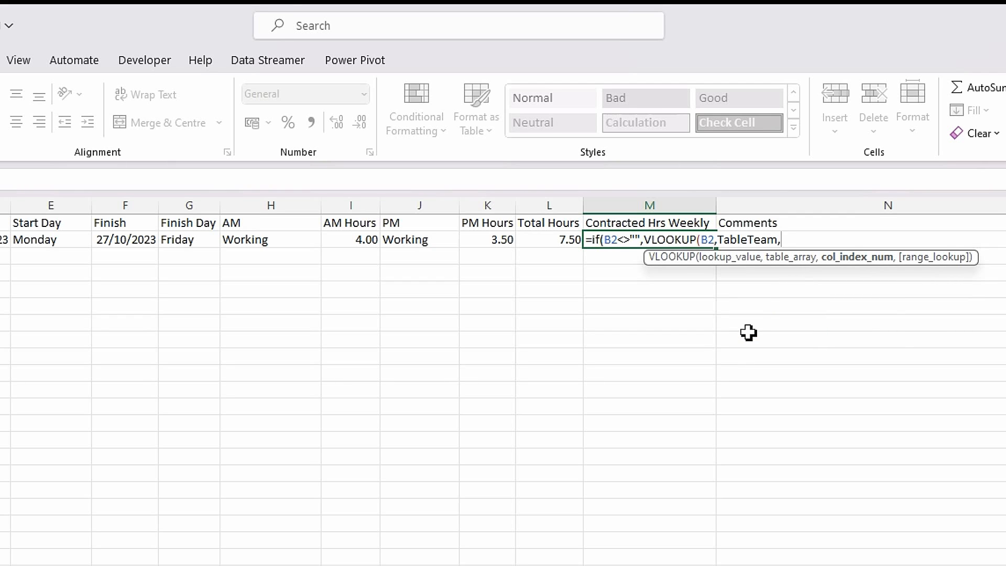
{"action": "type", "text": "3,"}
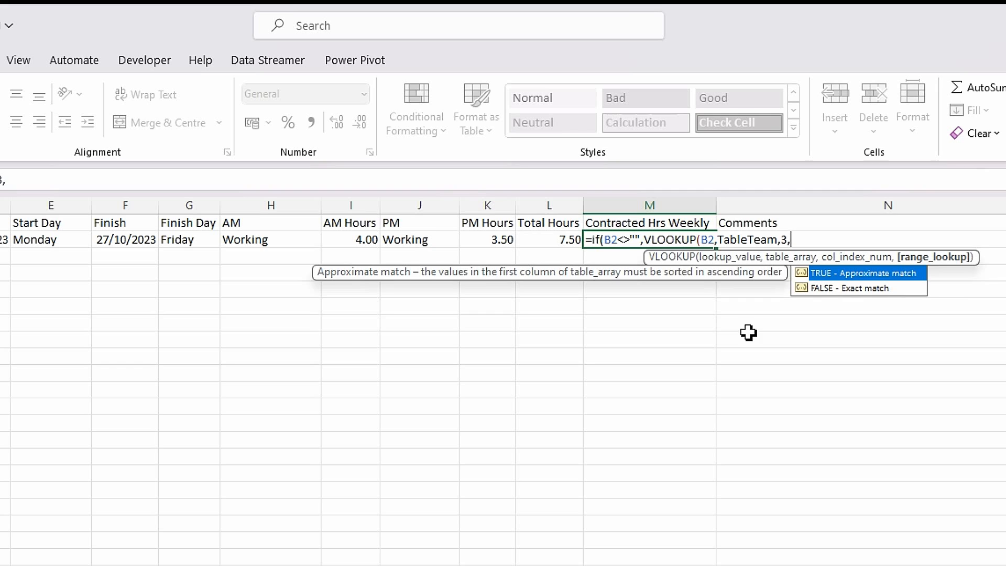
{"action": "double_click", "coordinate": [837, 289]}
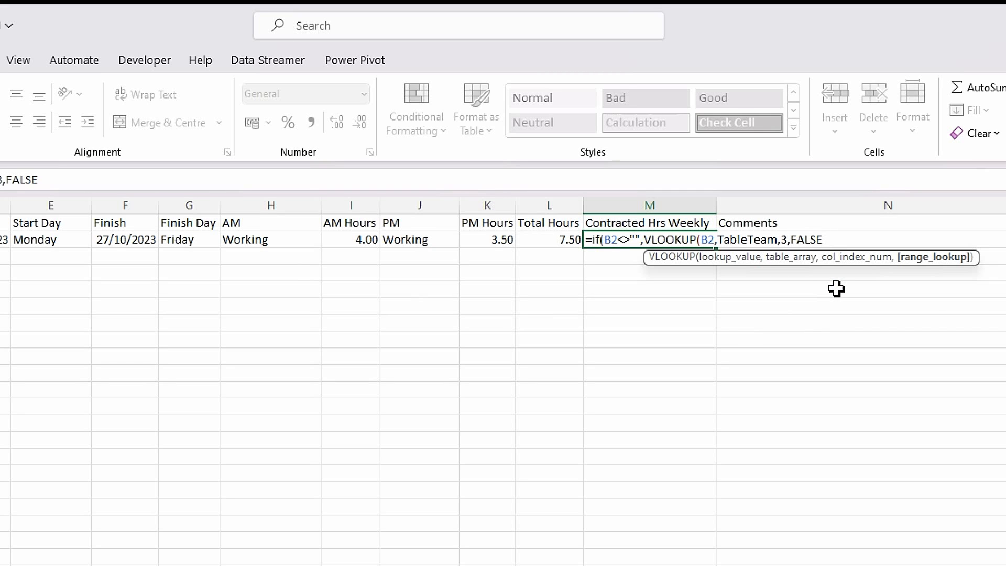
{"action": "type", "text": ")"}
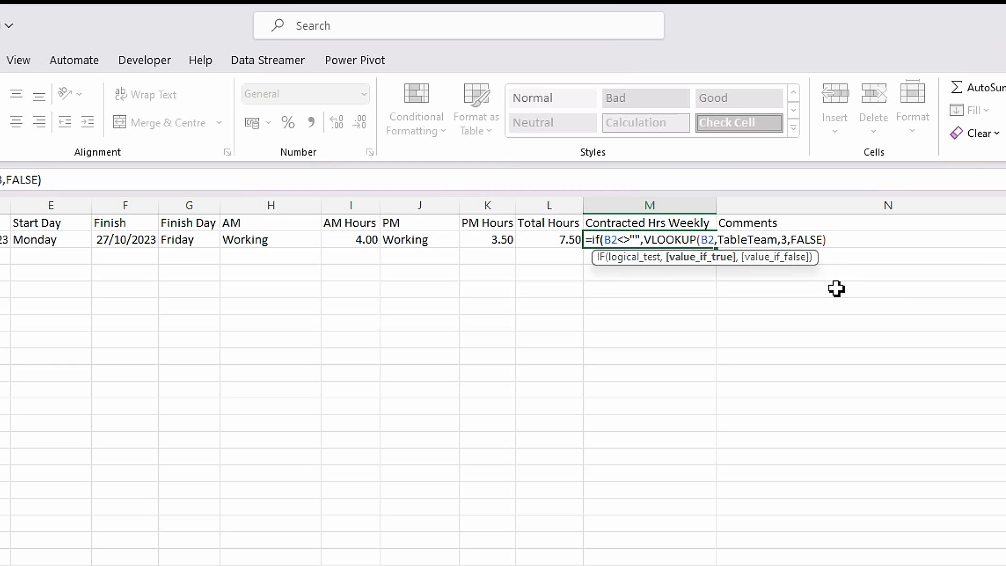
{"action": "type", "text": ","}
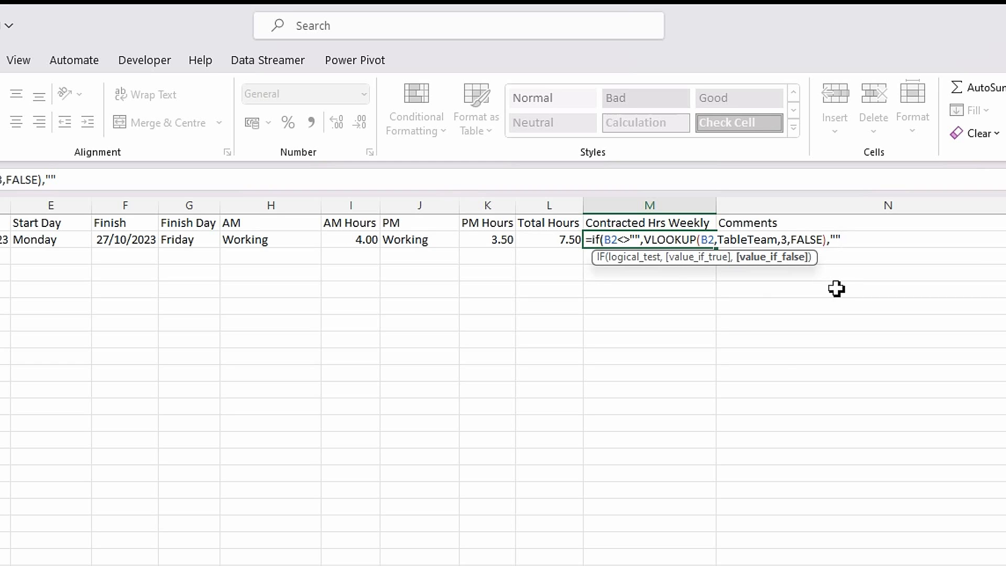
{"action": "type", "text": "\"\")"}
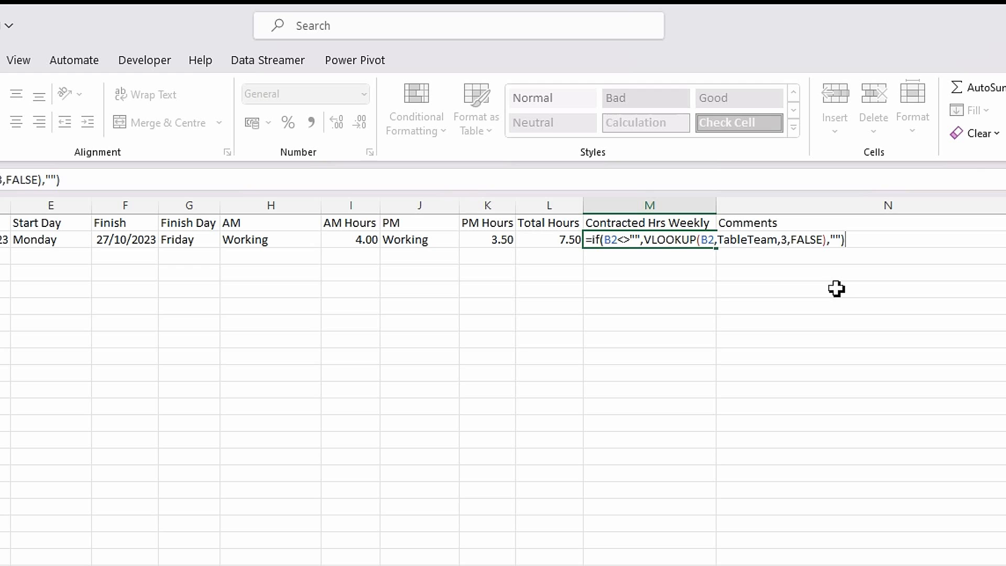
{"action": "key", "text": "Return"}
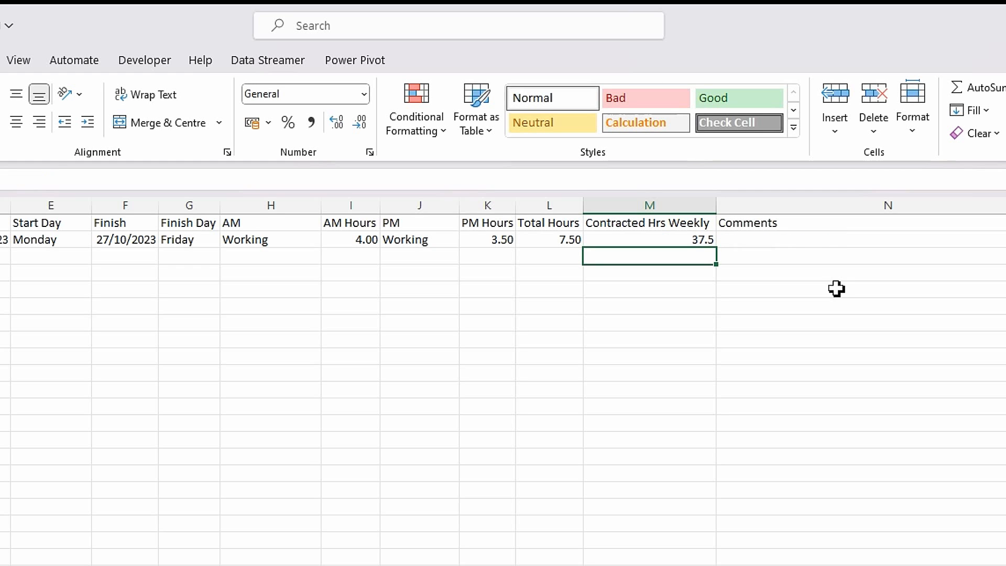
Apply the Number format to the Contracted Hrs Weekly result in M2.
{"action": "left_click", "coordinate": [639, 240]}
{"action": "left_click", "coordinate": [363, 94]}
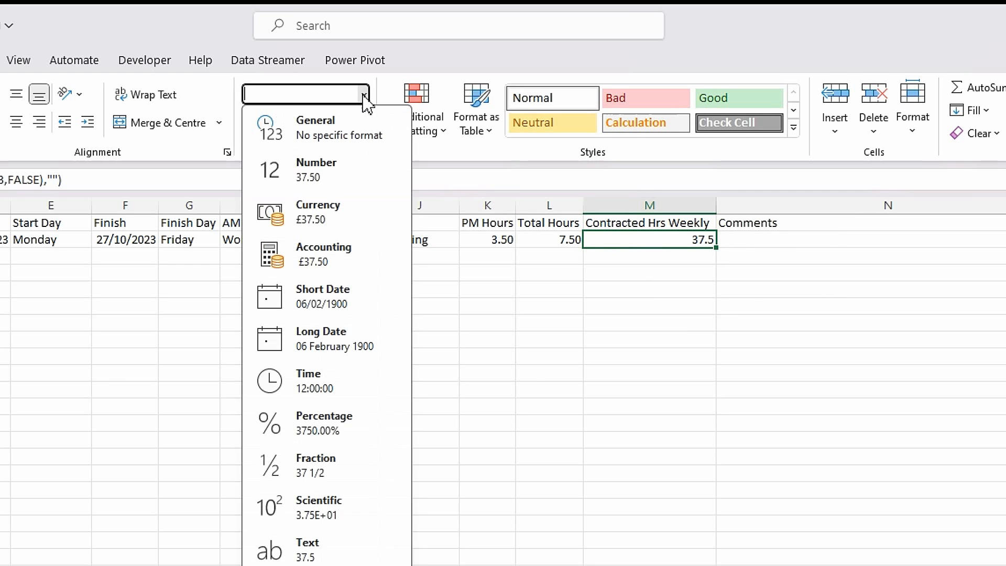
{"action": "left_click", "coordinate": [334, 184]}
{"action": "left_click", "coordinate": [480, 303]}
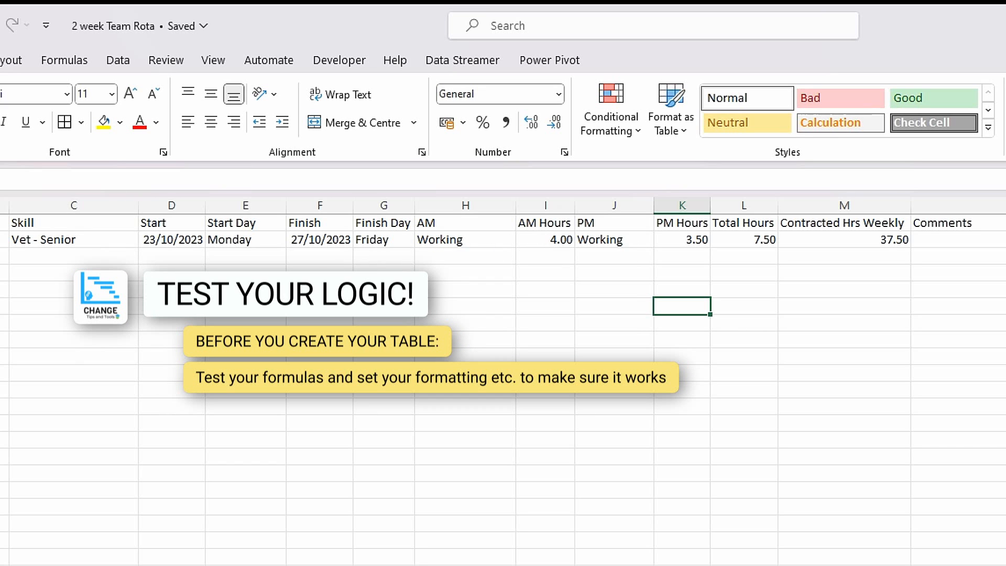
Review the formulas in AM Hours cell I2, Start Day cell E2 and Finish Day cell G2.
{"action": "left_click", "coordinate": [529, 243]}
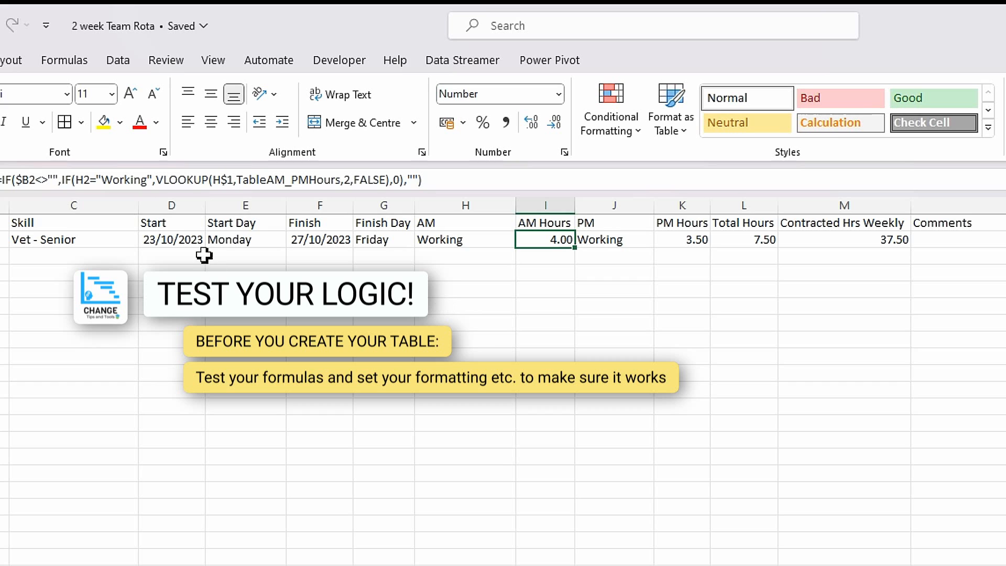
{"action": "left_click", "coordinate": [225, 241]}
{"action": "left_click", "coordinate": [392, 246]}
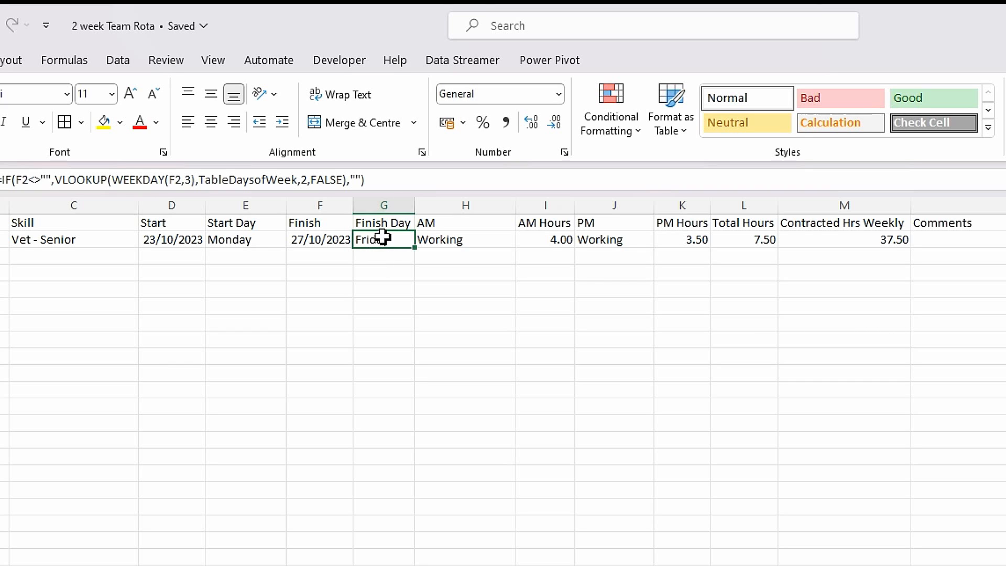
{"action": "left_click", "coordinate": [547, 238]}
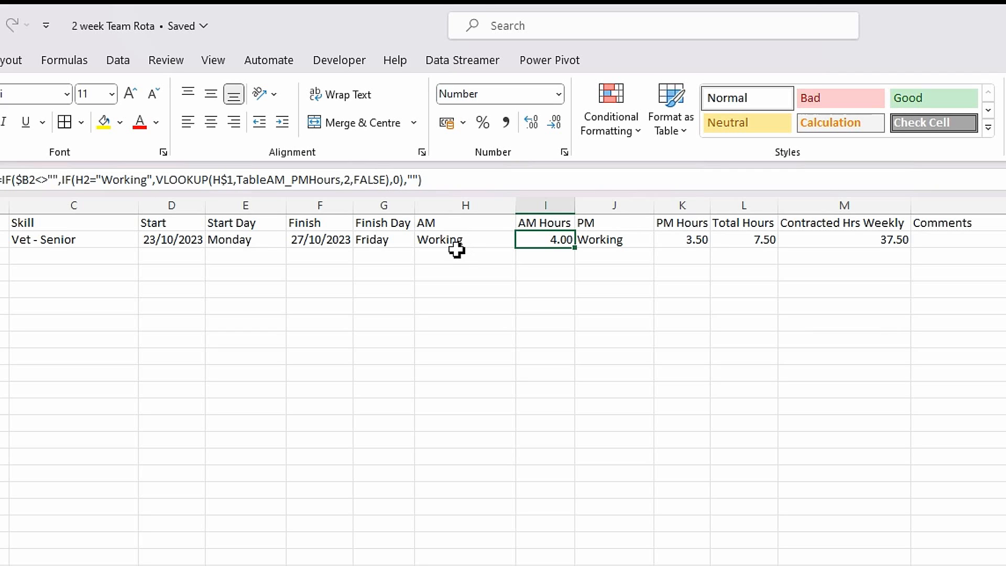
{"action": "left_click", "coordinate": [506, 317]}
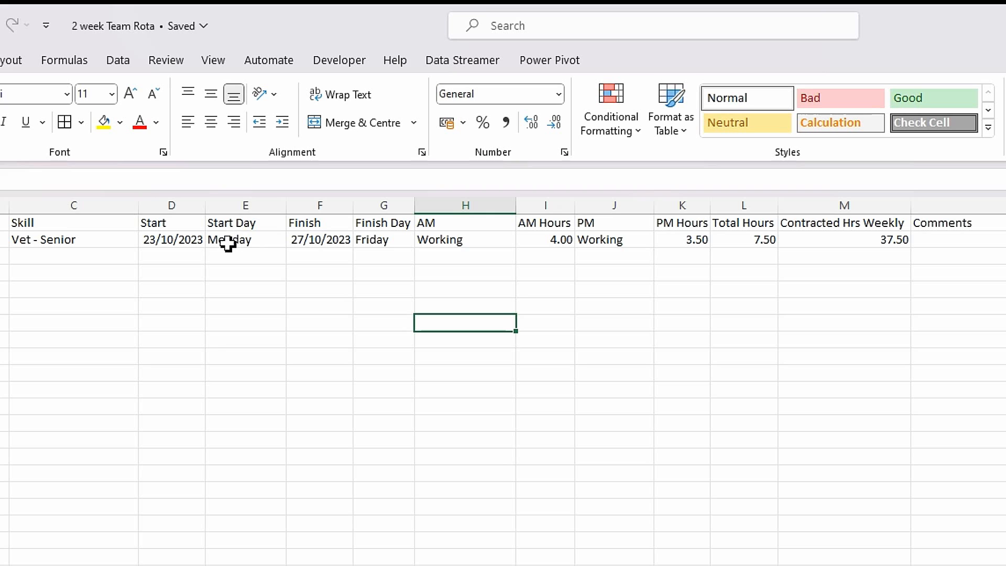
Enter the test formula =F2-D2 in cell H4 to subtract the Start date from the Finish date, and check it.
{"action": "left_click", "coordinate": [438, 276]}
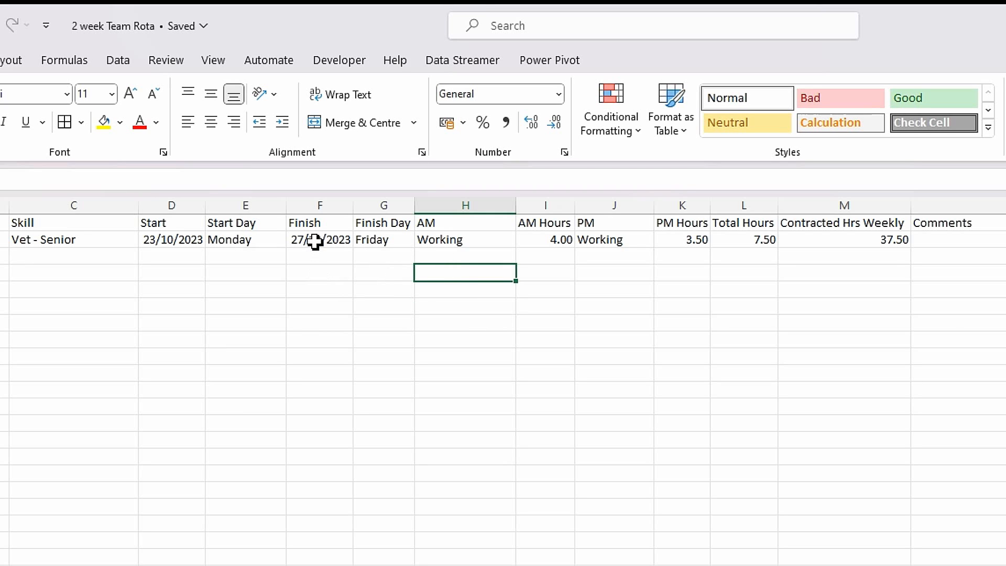
{"action": "type", "text": "="}
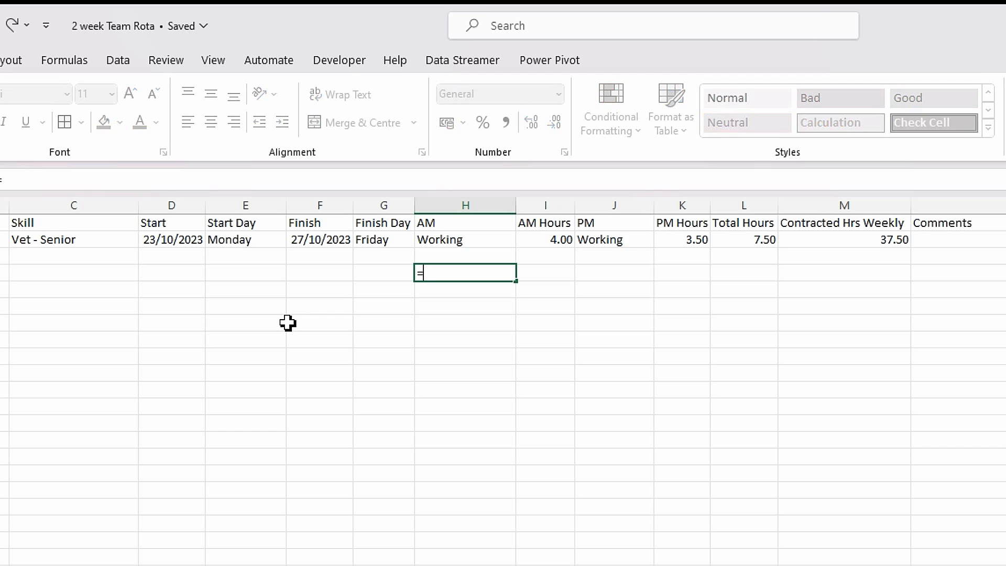
{"action": "left_click", "coordinate": [330, 241]}
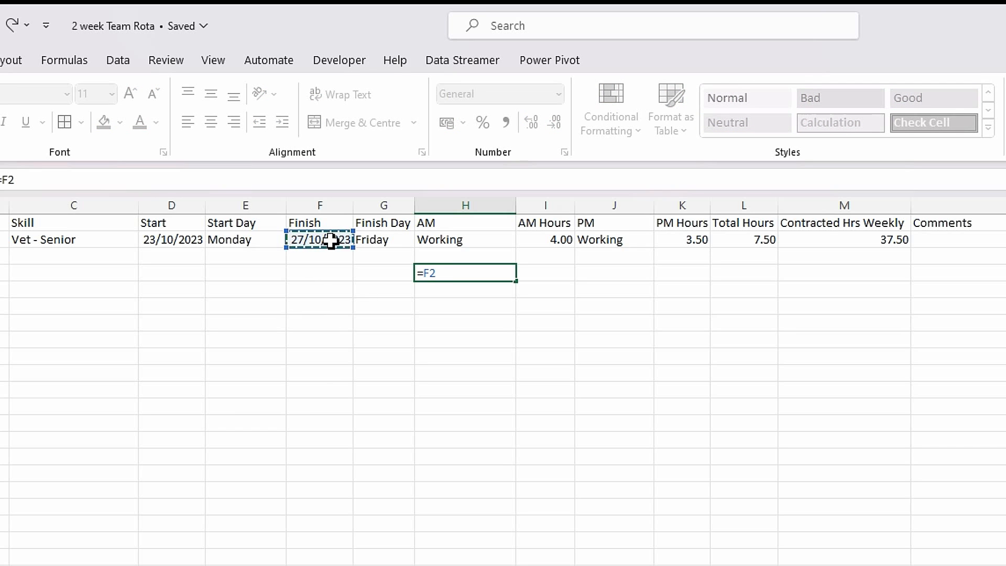
{"action": "type", "text": "-"}
{"action": "left_click", "coordinate": [203, 240]}
{"action": "key", "text": "Return"}
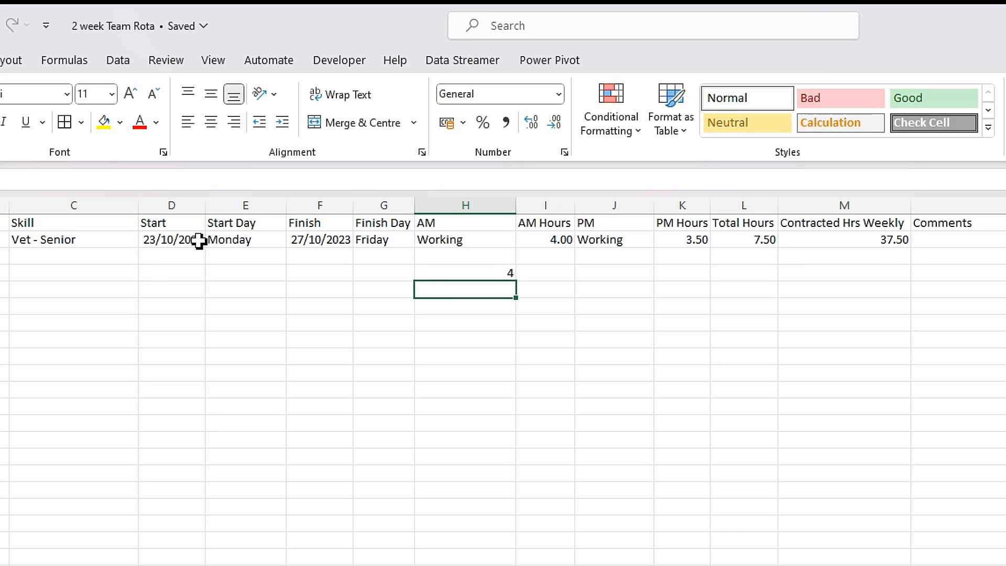
{"action": "left_click", "coordinate": [492, 275]}
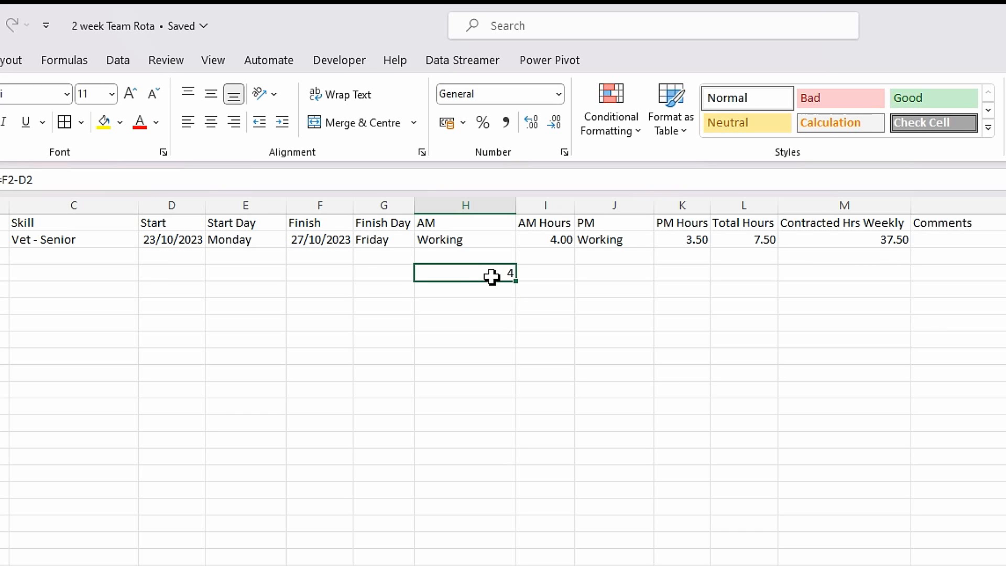
Set the Finish date in F2 to 23/10/23 to test a same-day start and finish.
{"action": "left_click", "coordinate": [298, 240]}
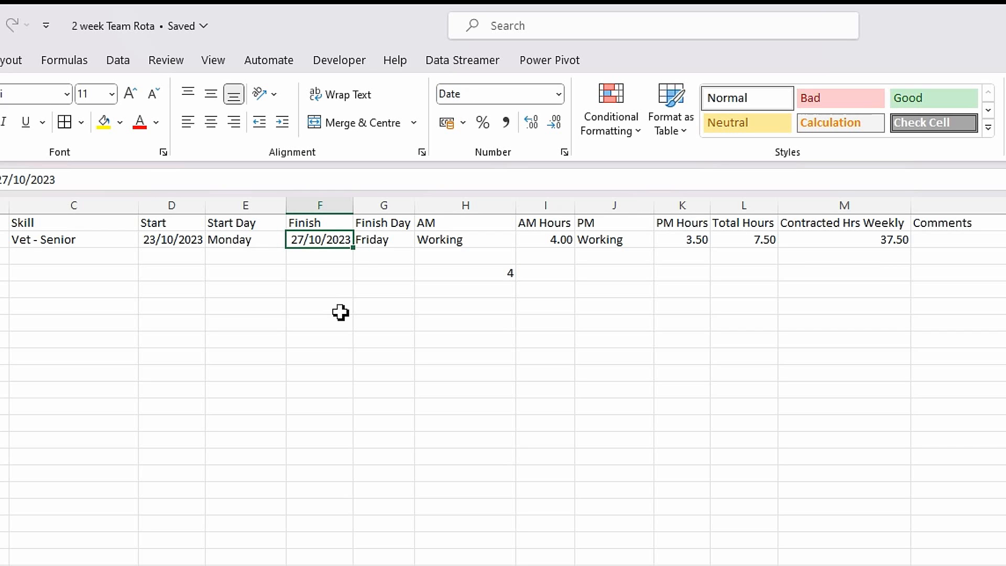
{"action": "type", "text": "23/"}
{"action": "type", "text": "10/23"}
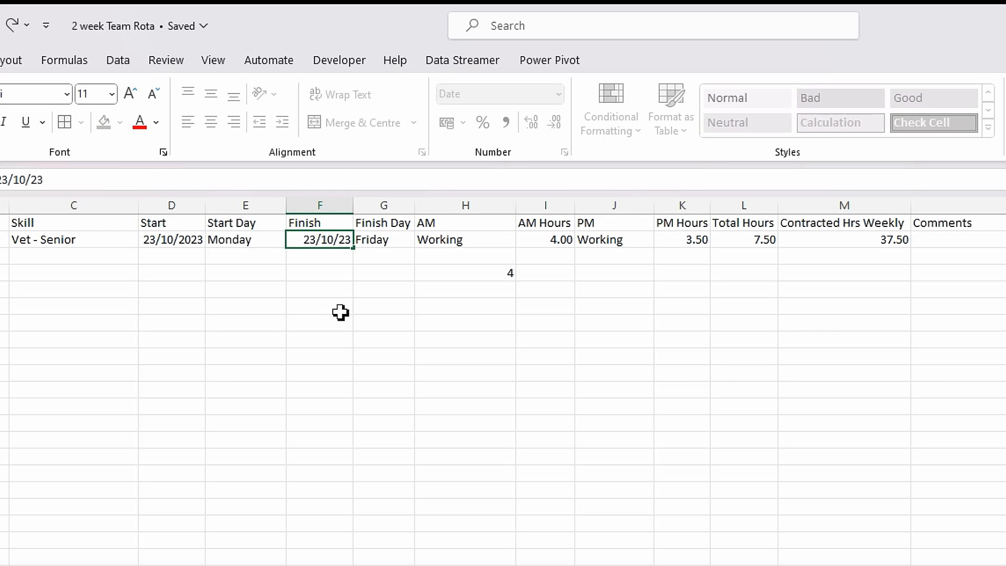
{"action": "key", "text": "Tab"}
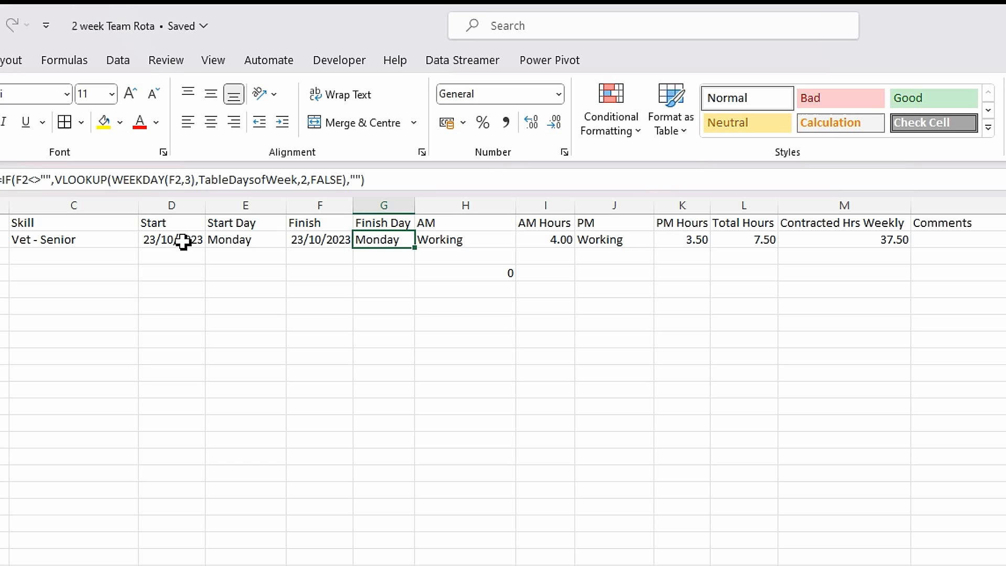
Set the Finish date in F2 to 24/10/2023 to test a two-day period.
{"action": "left_click", "coordinate": [302, 242]}
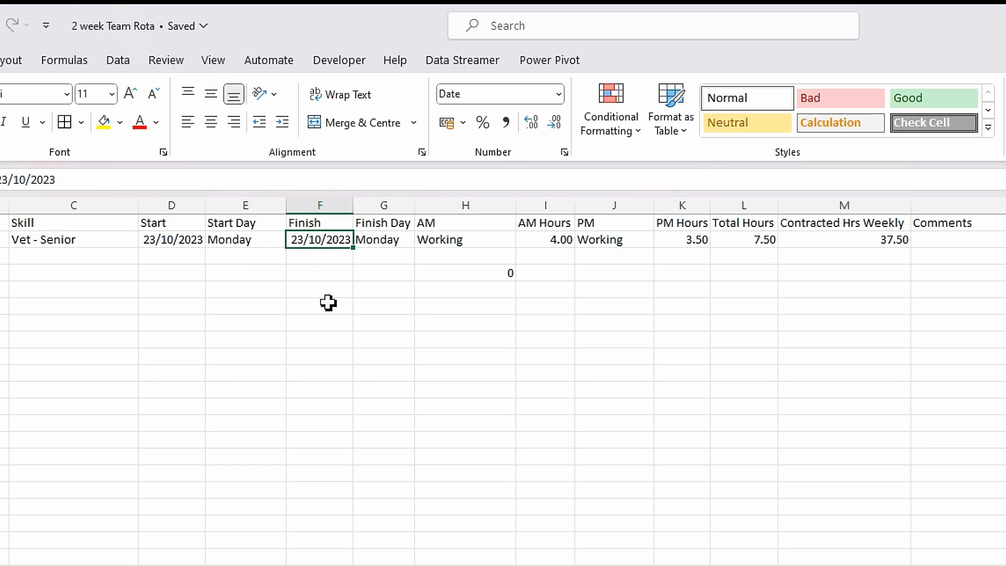
{"action": "type", "text": "24"}
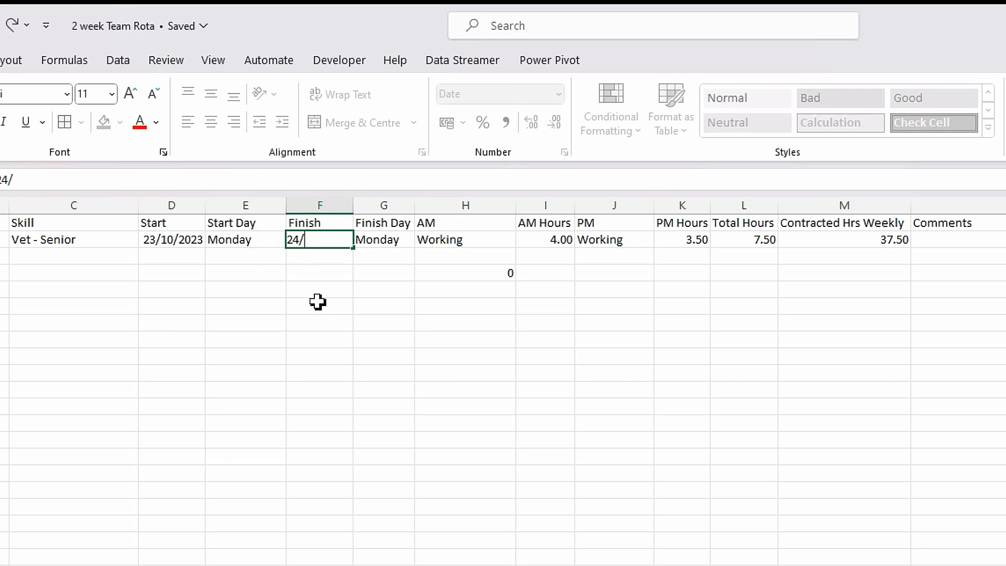
{"action": "type", "text": "/10/2023"}
{"action": "key", "text": "Tab"}
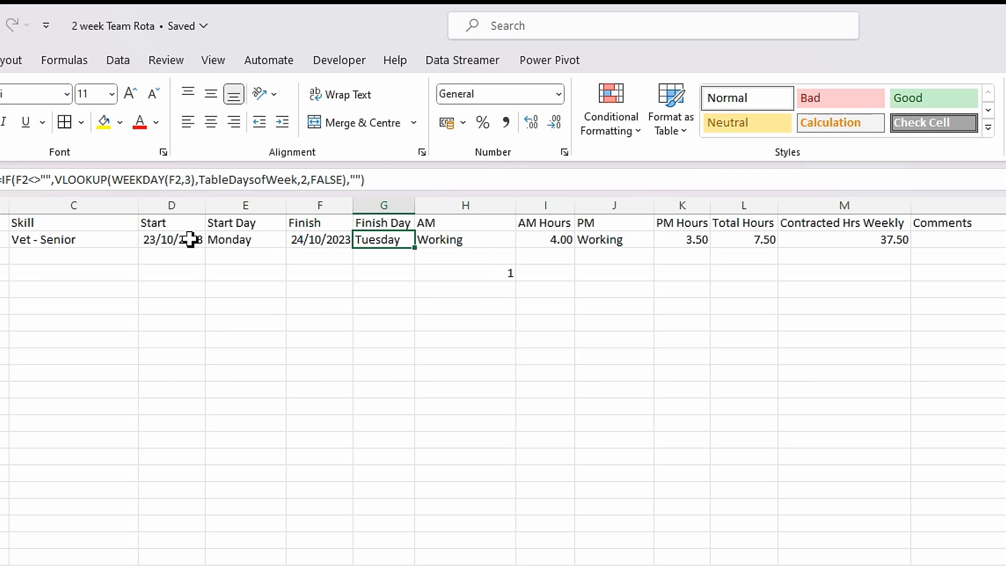
Add 1 to the test formula in H4, making it =F2-D2+1, so both start and finish days count.
{"action": "left_click", "coordinate": [446, 276]}
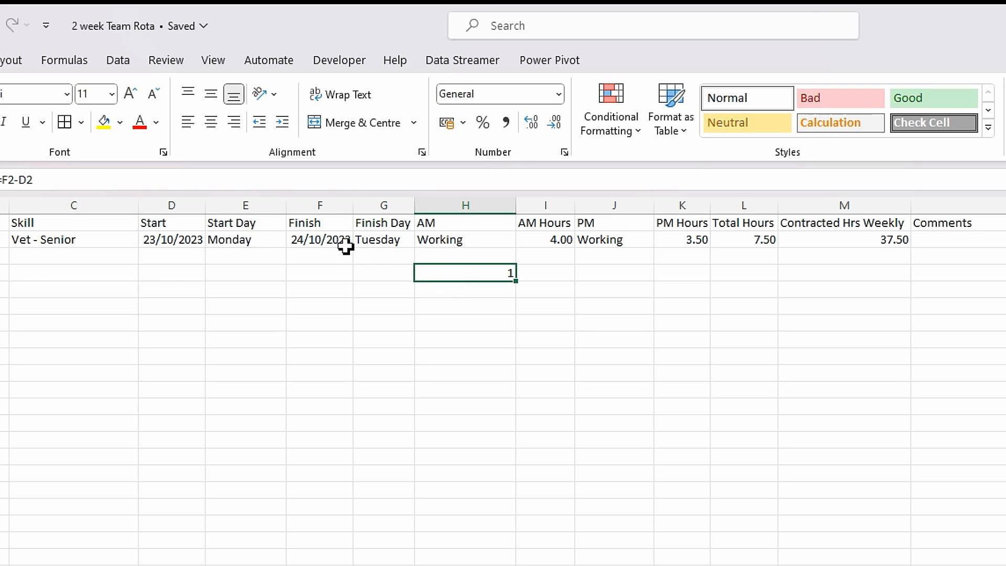
{"action": "left_click", "coordinate": [38, 180]}
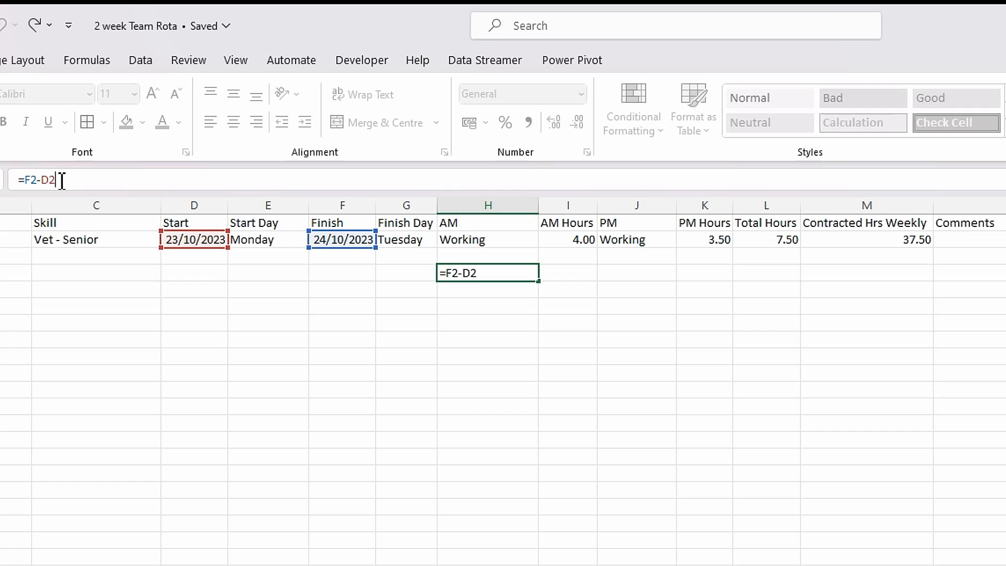
{"action": "type", "text": "+1"}
{"action": "key", "text": "Return"}
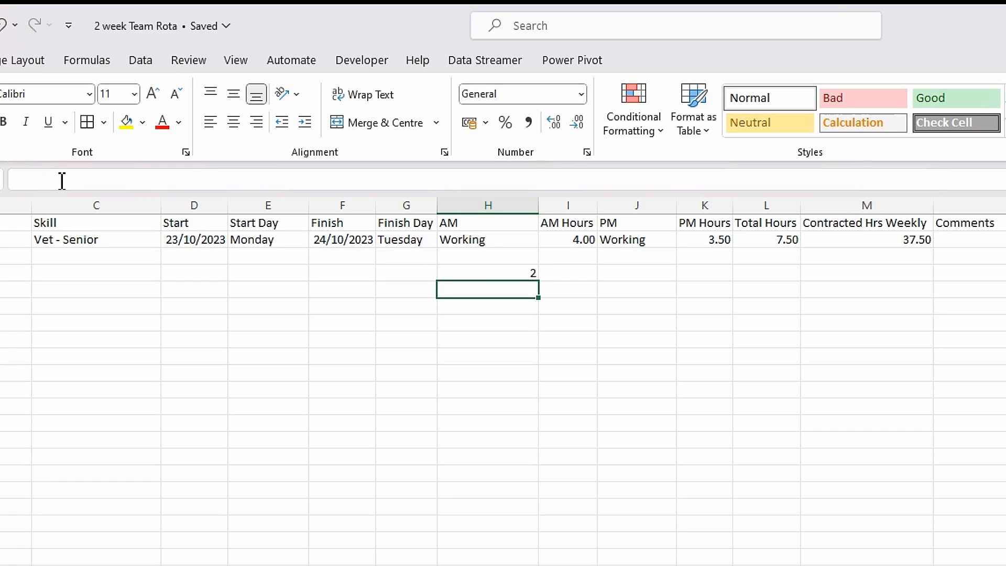
Copy the expression F2-D2+1, without the equals sign, from the test formula in H4.
{"action": "left_click", "coordinate": [458, 271]}
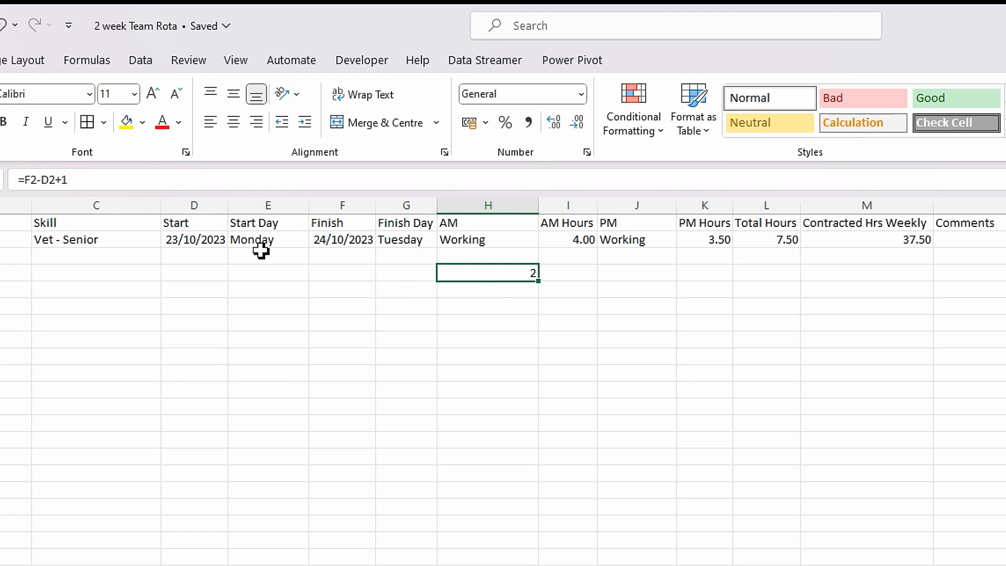
{"action": "left_click", "coordinate": [76, 181]}
{"action": "left_click_drag", "start_coordinate": [77, 181], "coordinate": [24, 181]}
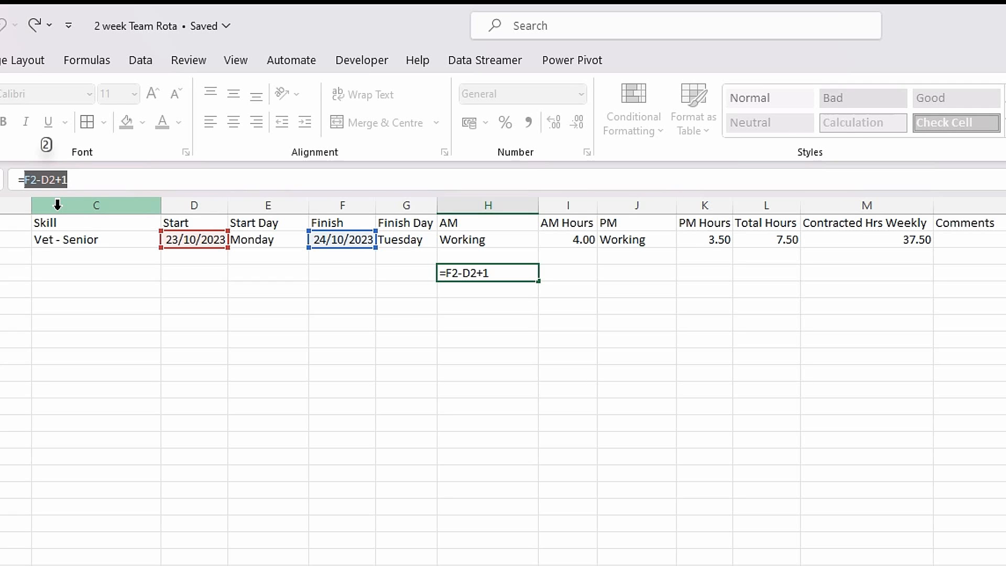
{"action": "key", "text": "Escape"}
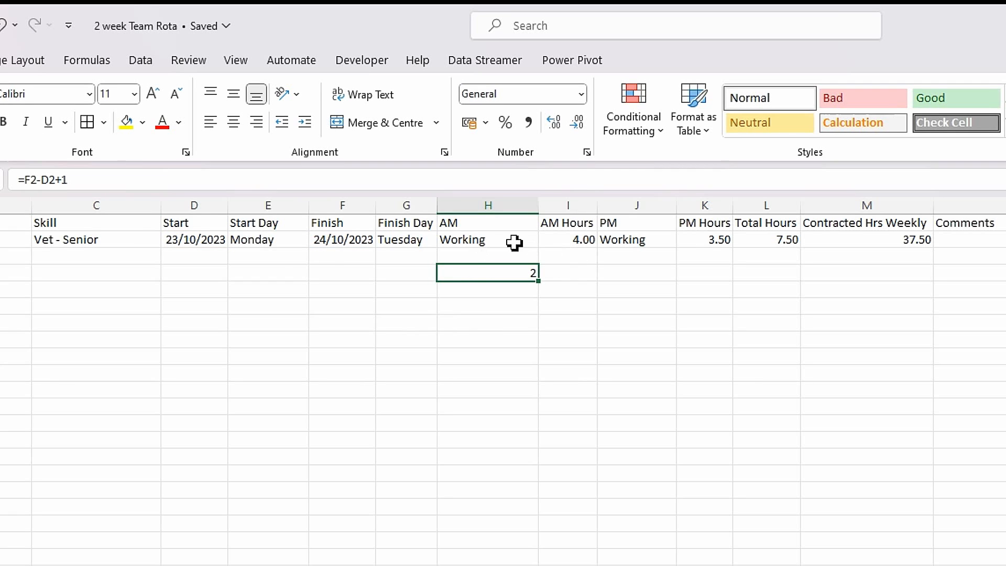
Multiply the VLOOKUP result in AM Hours cell I2 by ($F2-$D2+1), keeping the Finish and Start columns absolute.
{"action": "left_click", "coordinate": [577, 239]}
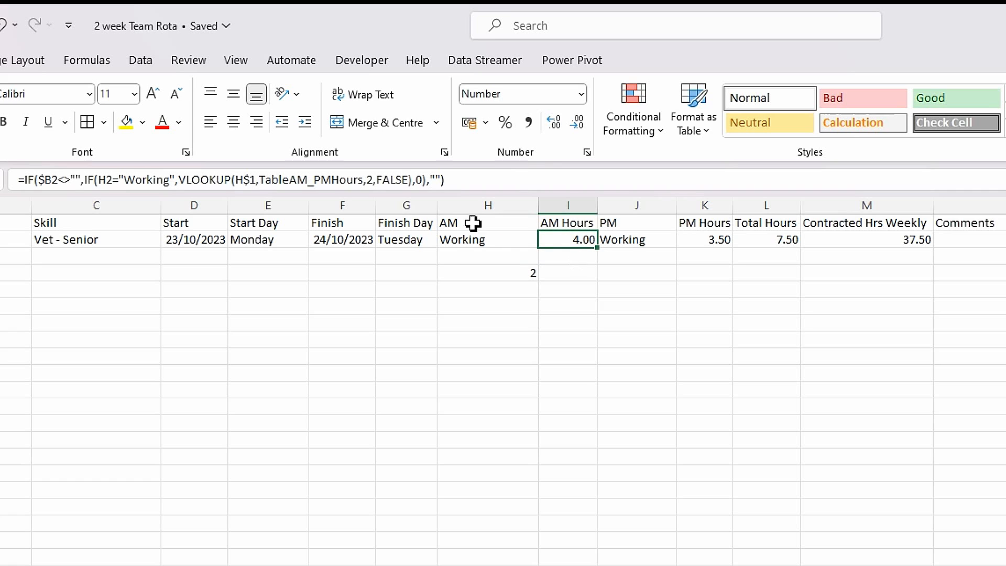
{"action": "left_click", "coordinate": [413, 179]}
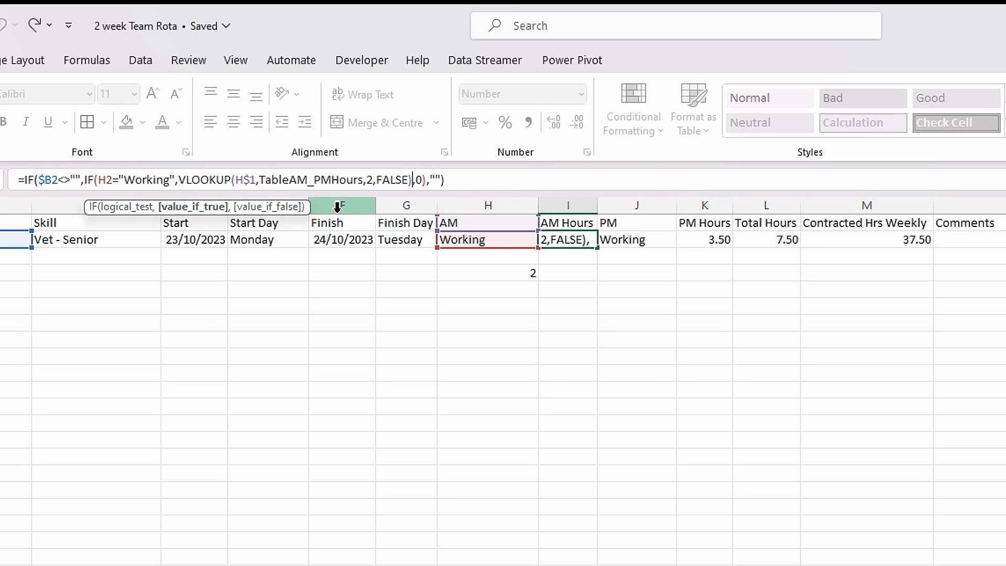
{"action": "type", "text": "*("}
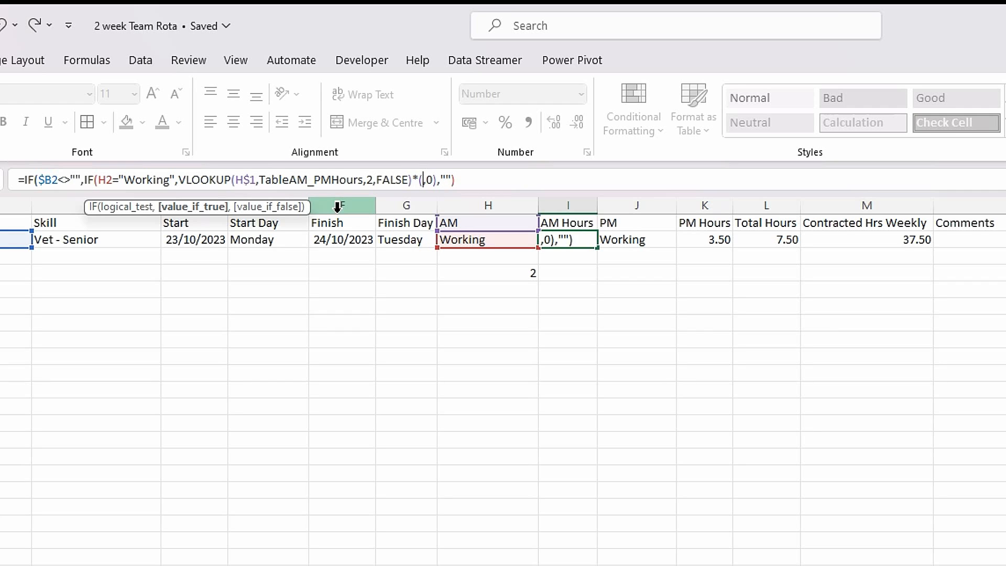
{"action": "type", "text": "F2-D2+1"}
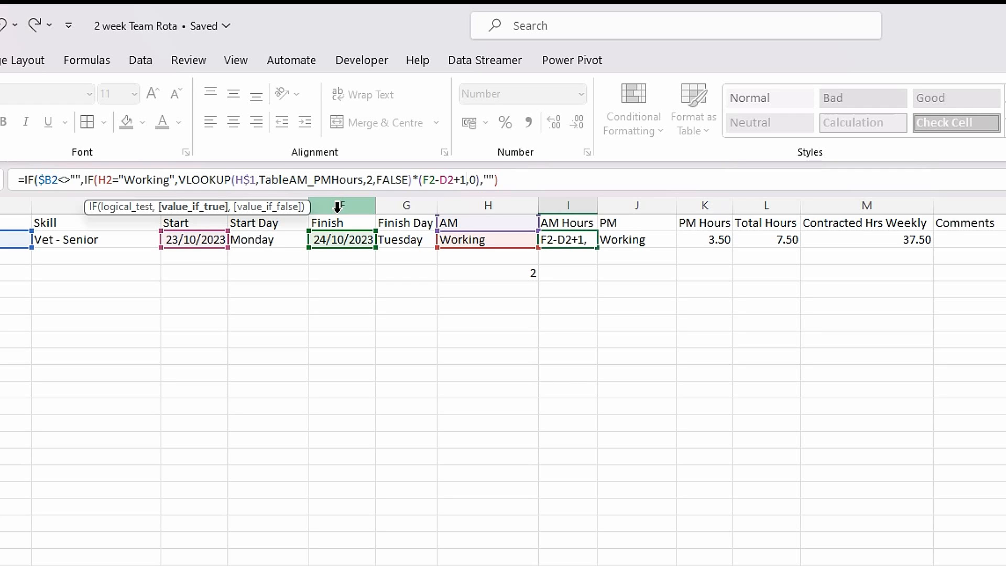
{"action": "type", "text": ")"}
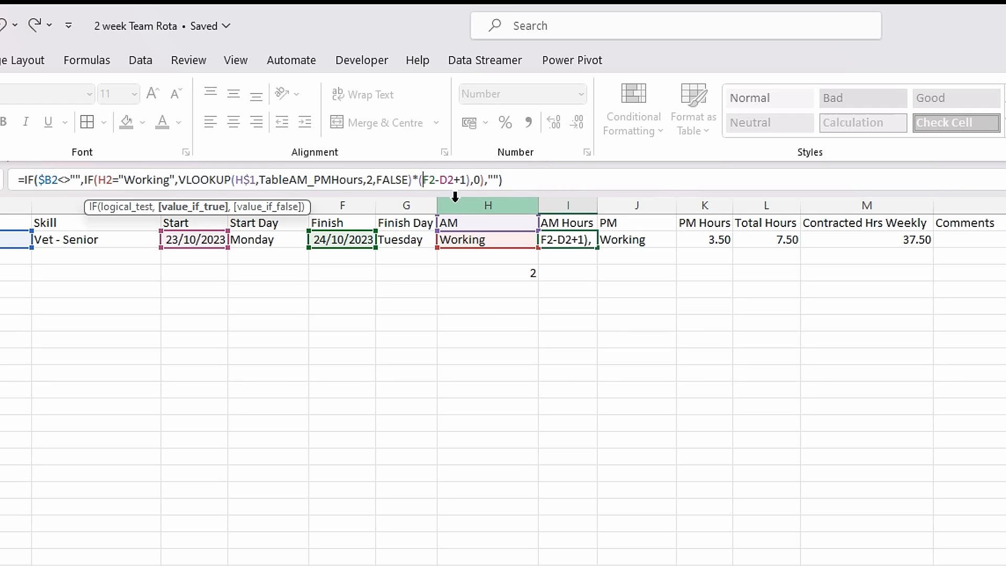
{"action": "type", "text": "$F2-"}
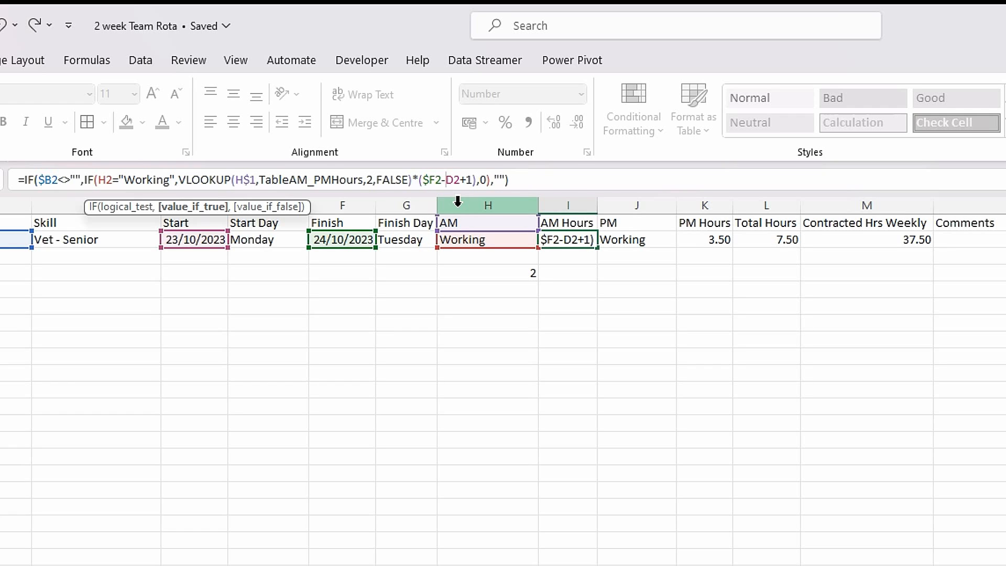
{"action": "type", "text": "$"}
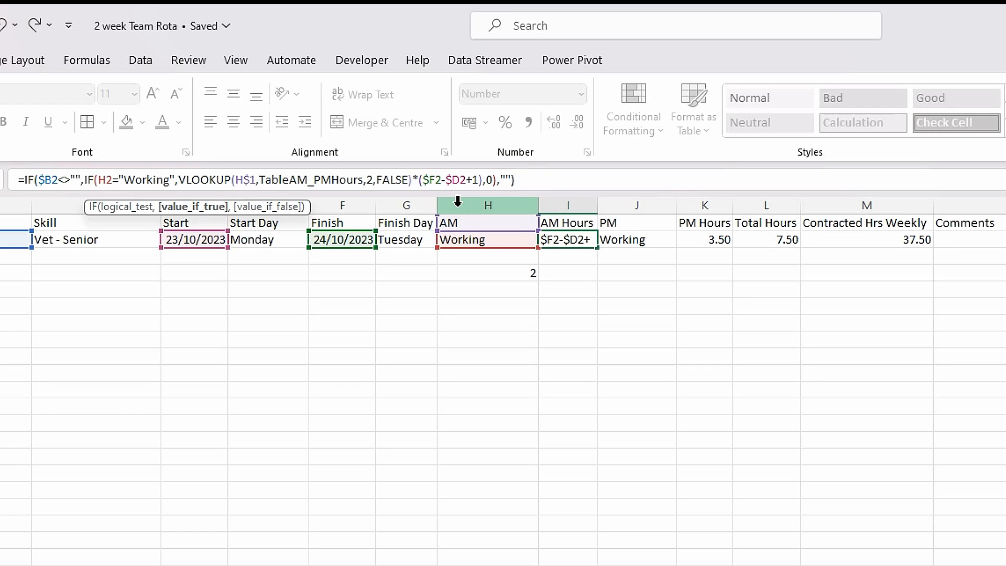
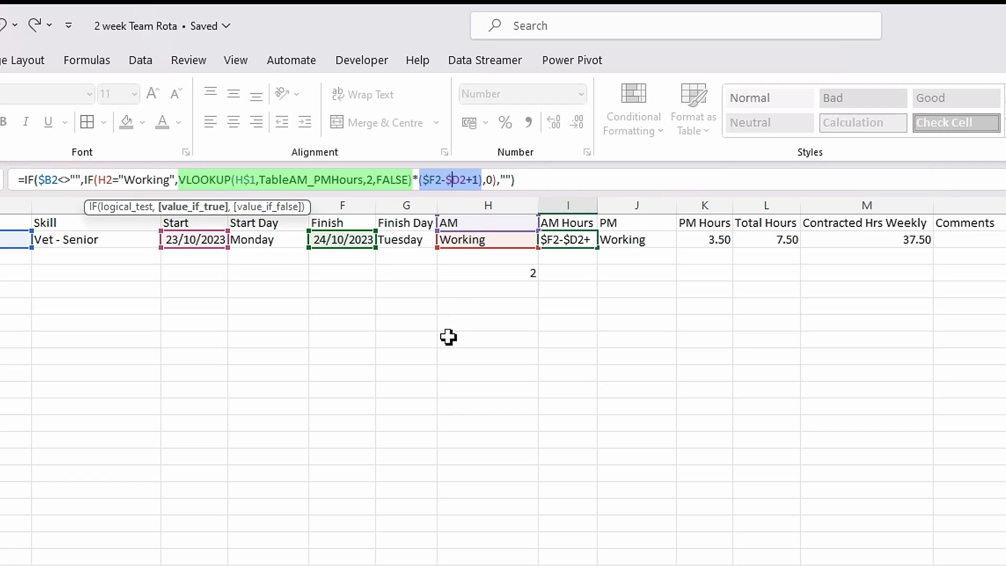
{"action": "key", "text": "Return"}
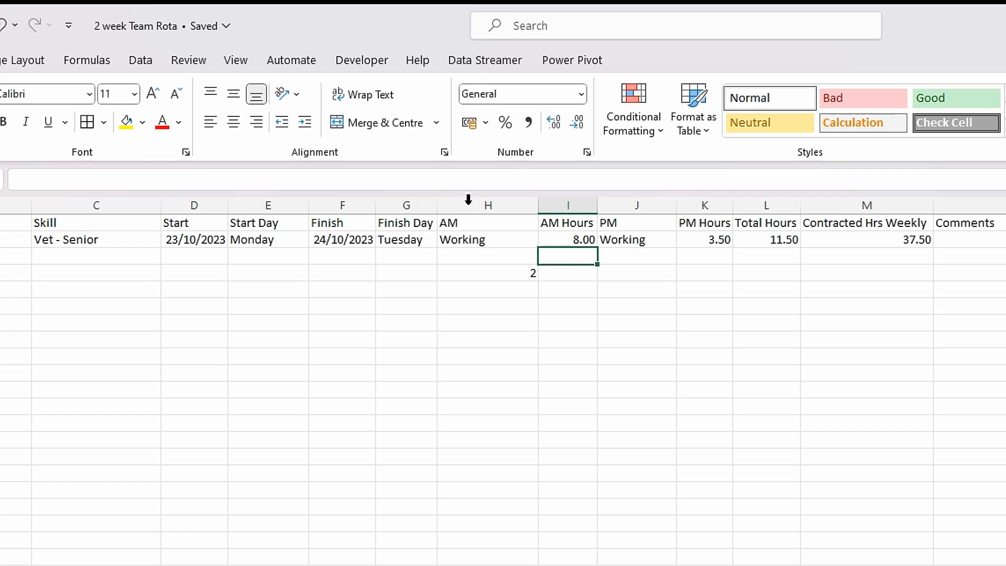
Copy the updated AM Hours formula from I2 to PM Hours cell K2, replacing its formula.
{"action": "left_click", "coordinate": [560, 241]}
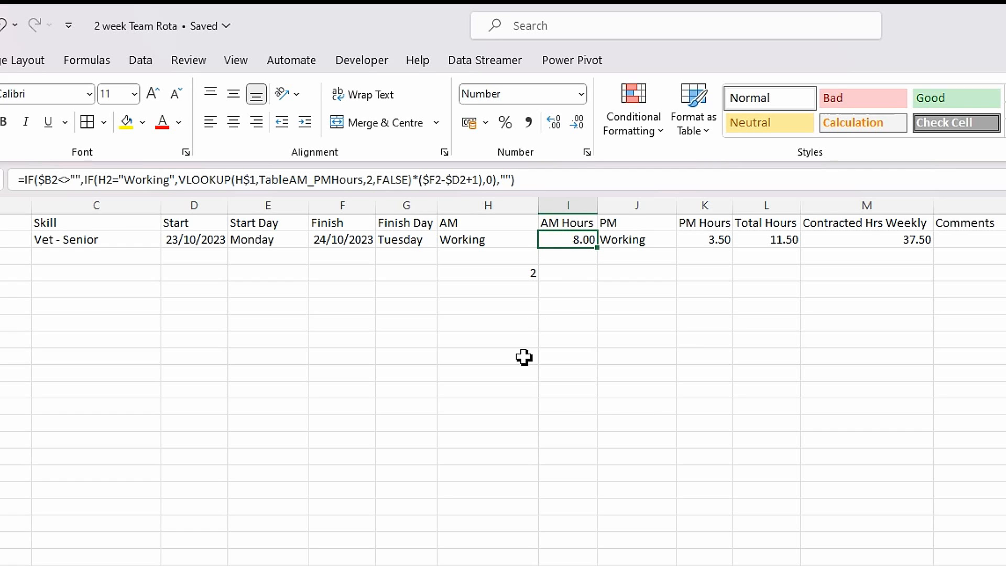
{"action": "key", "text": "ctrl+c"}
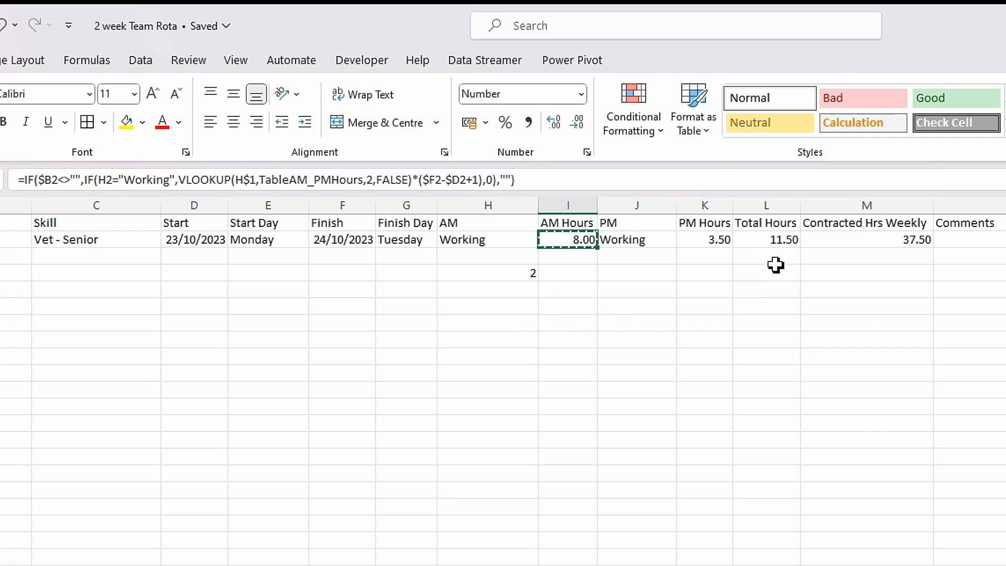
{"action": "left_click", "coordinate": [713, 241]}
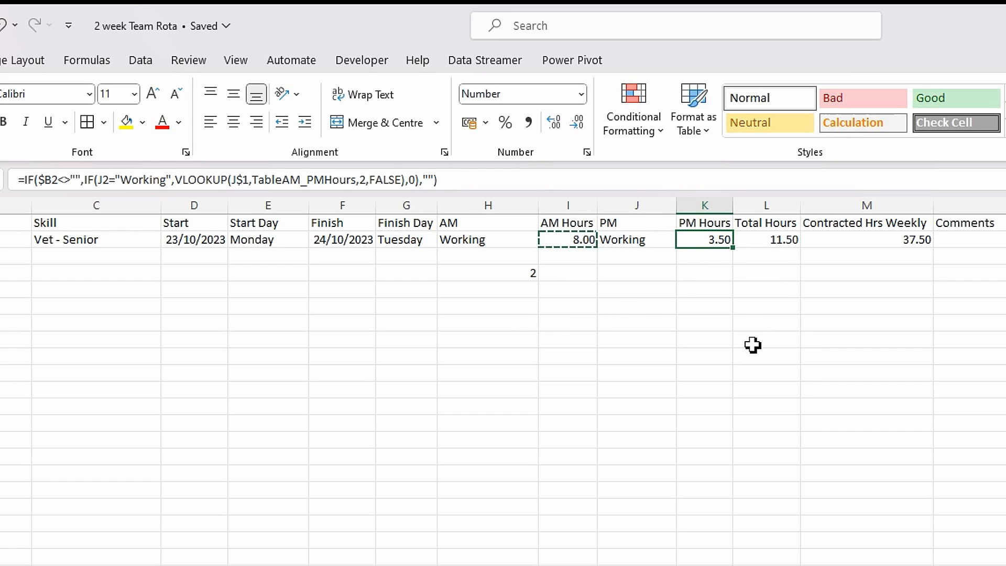
{"action": "key", "text": "ctrl+v"}
Delete the test formula from cell H4.
{"action": "left_click", "coordinate": [551, 301]}
{"action": "left_click", "coordinate": [530, 272]}
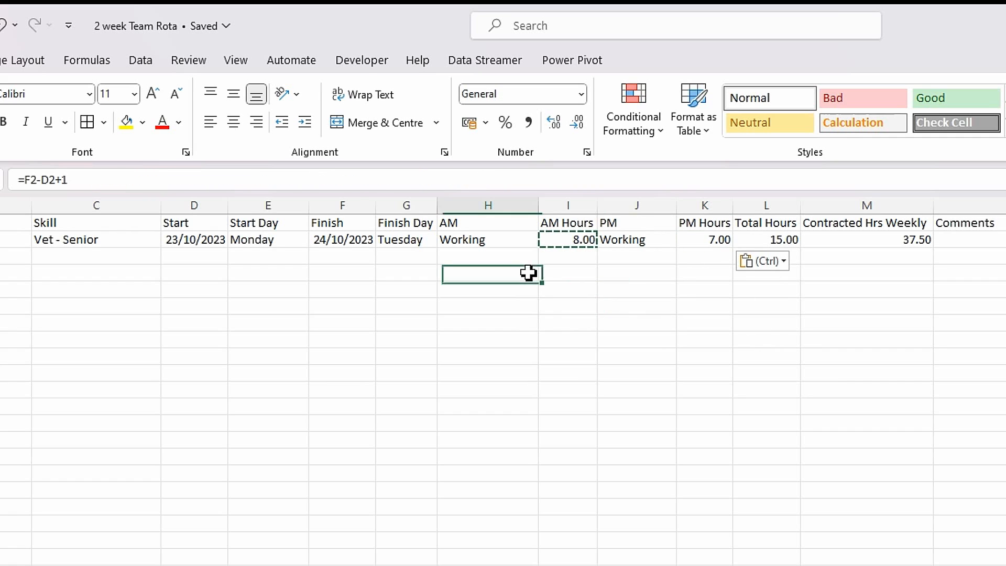
{"action": "key", "text": "Delete"}
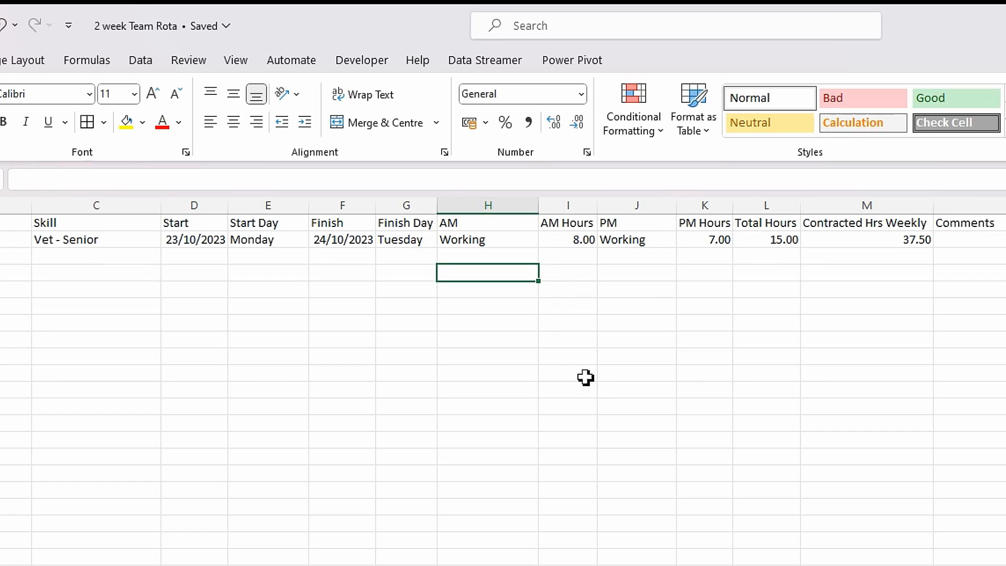
Set the Finish date in F2 to 27/10/23.
{"action": "left_click", "coordinate": [346, 240]}
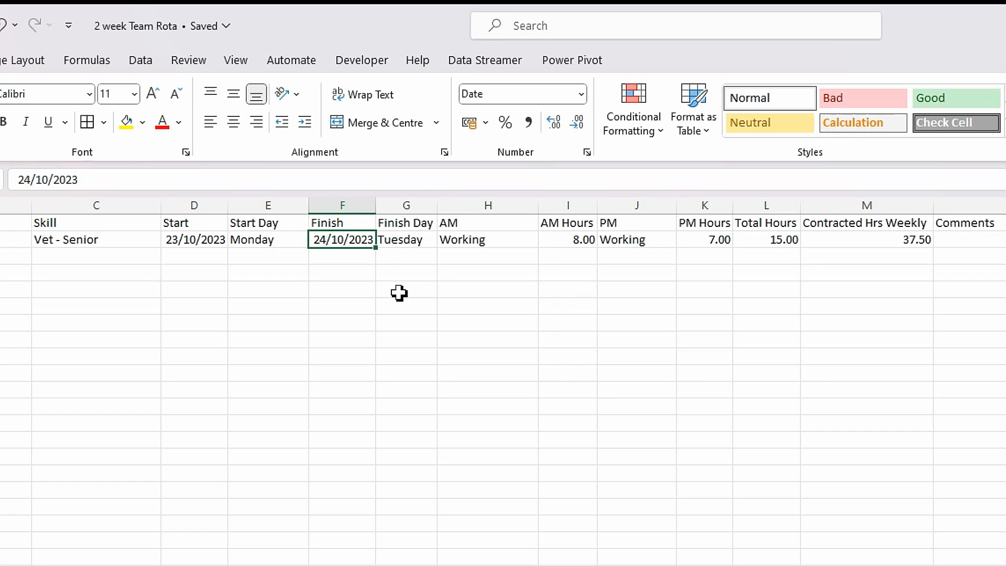
{"action": "type", "text": "27/10/23"}
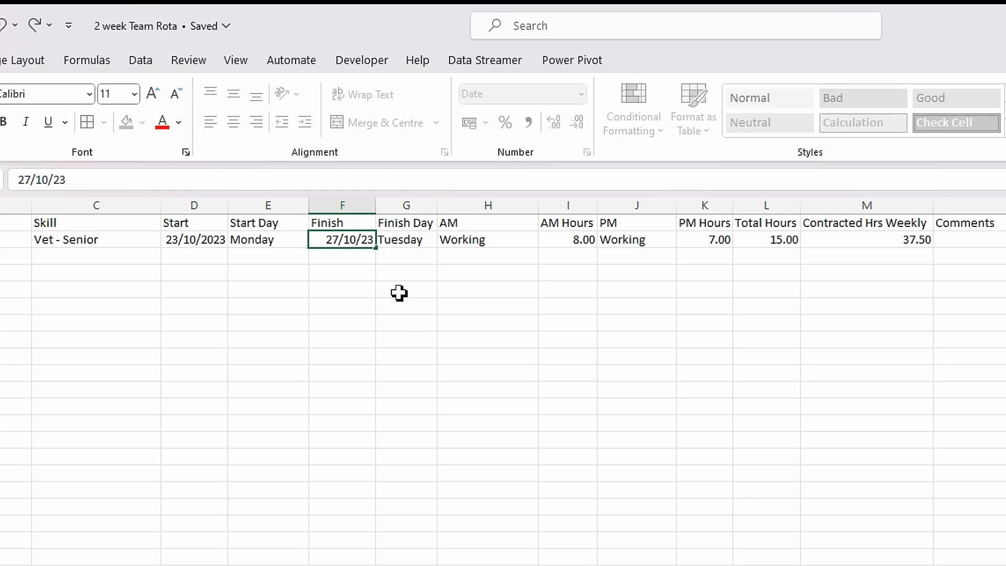
{"action": "key", "text": "Tab"}
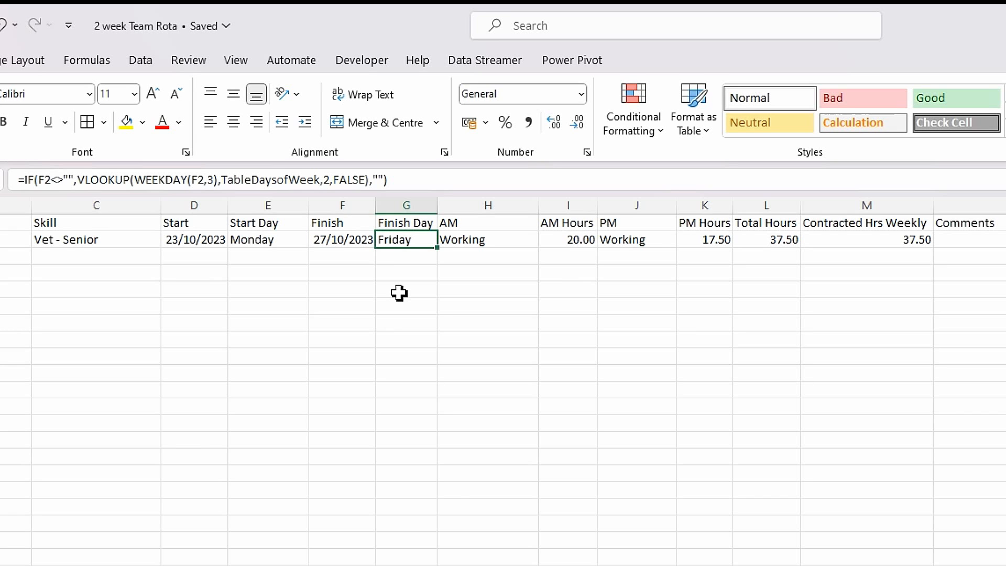
Review the AM, PM, Total and Contracted hours in I2, K2, L2 and M2, plus Name B2 and Skill C2.
{"action": "left_click", "coordinate": [593, 243]}
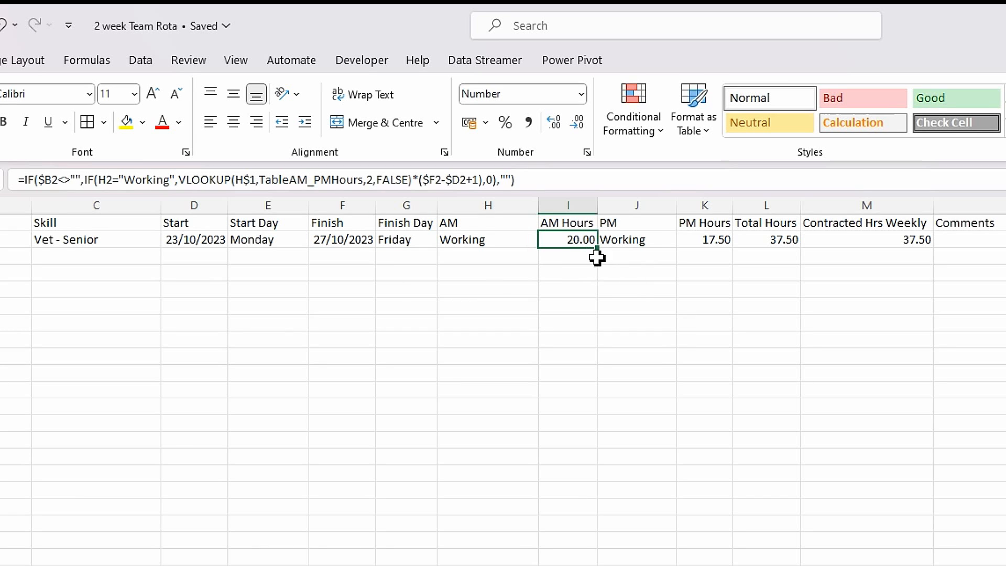
{"action": "left_click", "coordinate": [721, 242]}
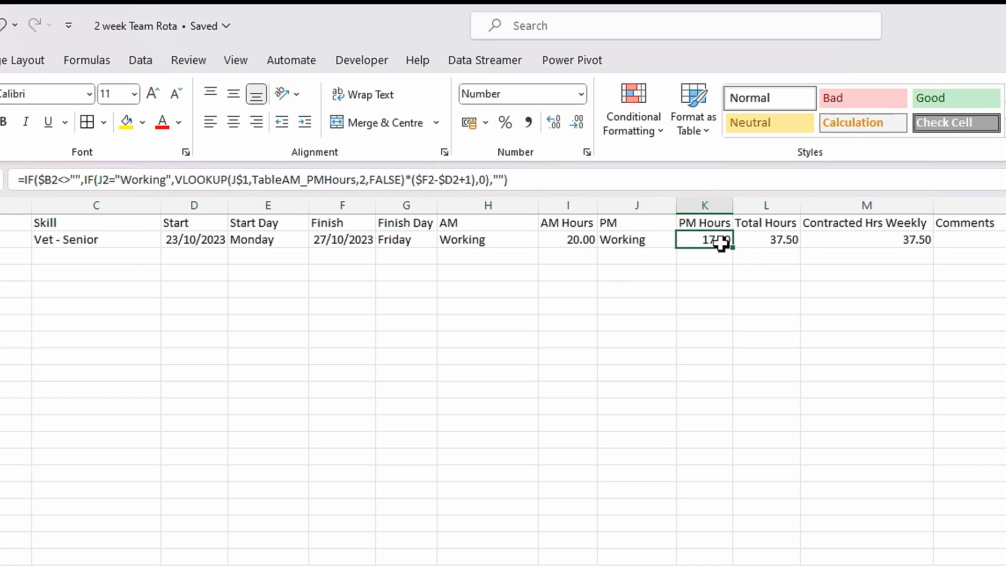
{"action": "left_click", "coordinate": [792, 238]}
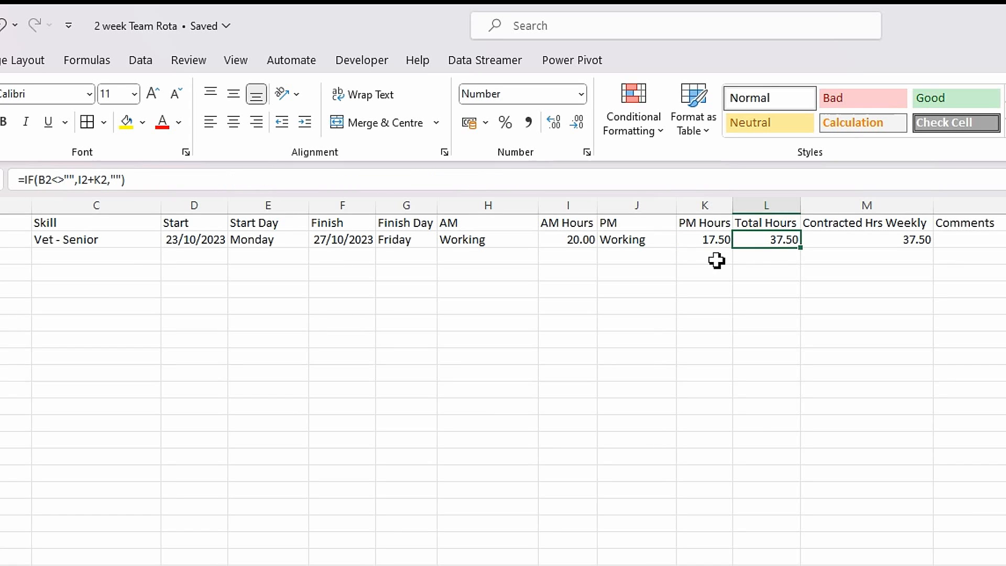
{"action": "left_click", "coordinate": [876, 244]}
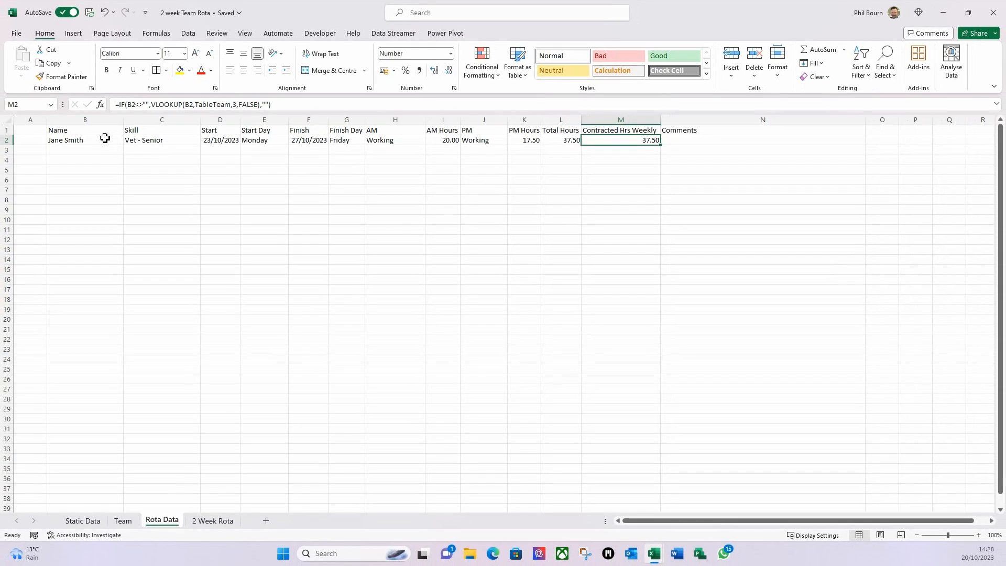
{"action": "left_click", "coordinate": [104, 142]}
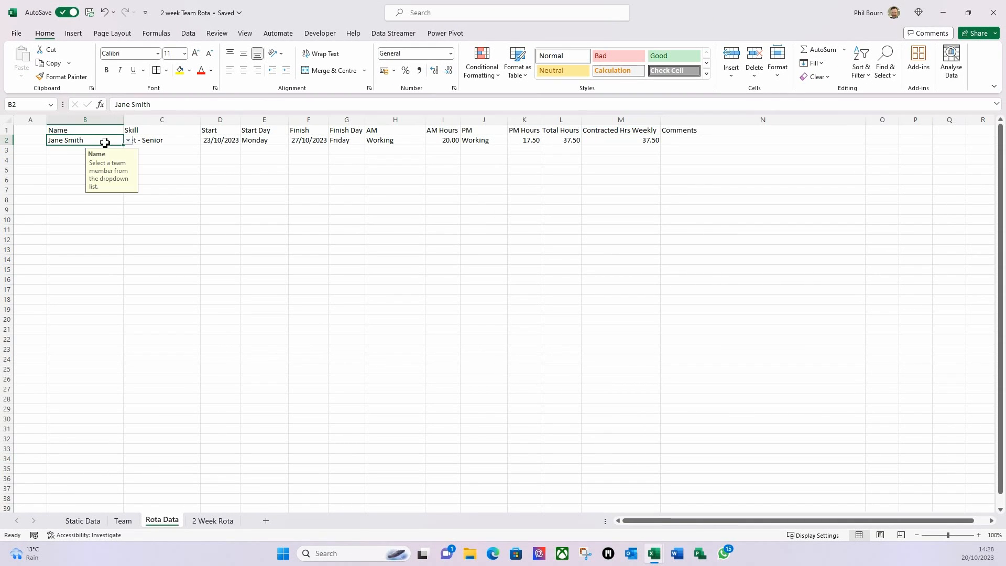
{"action": "left_click", "coordinate": [153, 142]}
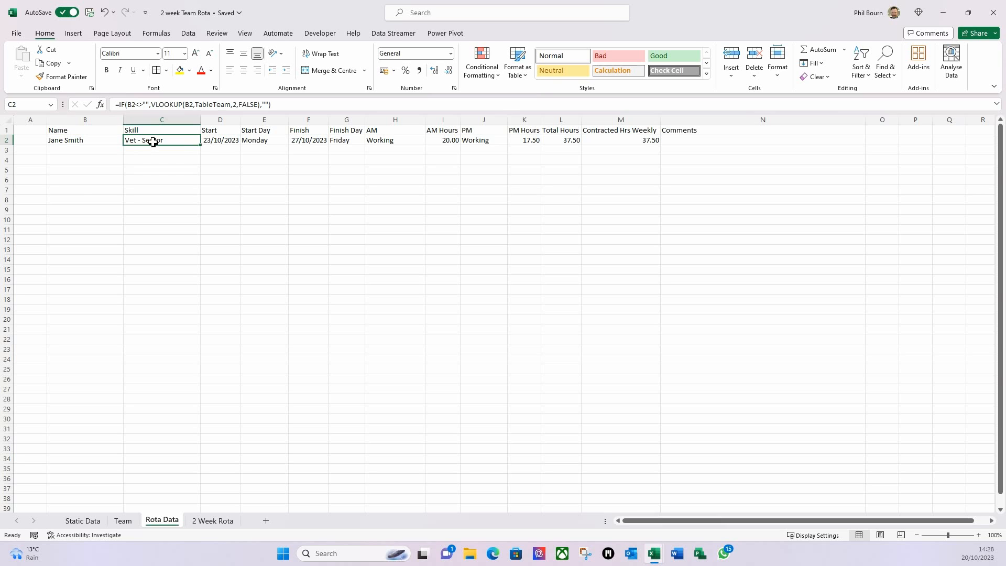
Review the Start date in D2 and the AM and PM activity cells H2 and J2.
{"action": "left_click", "coordinate": [227, 142]}
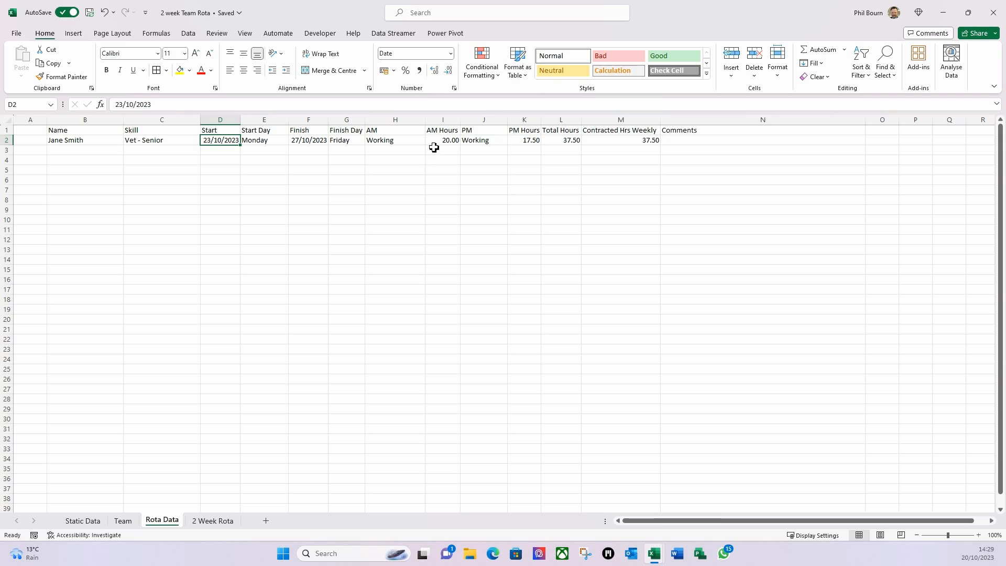
{"action": "left_click", "coordinate": [400, 143]}
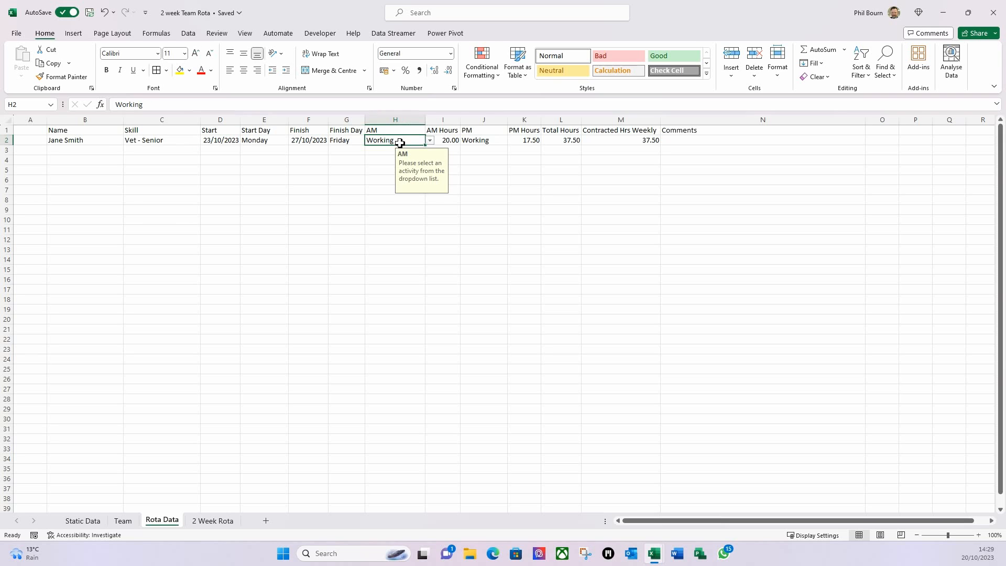
{"action": "left_click", "coordinate": [494, 142]}
{"action": "left_click", "coordinate": [408, 143]}
Convert the rota range B1:N2 into a table that uses the first row as headers.
{"action": "left_click", "coordinate": [84, 140]}
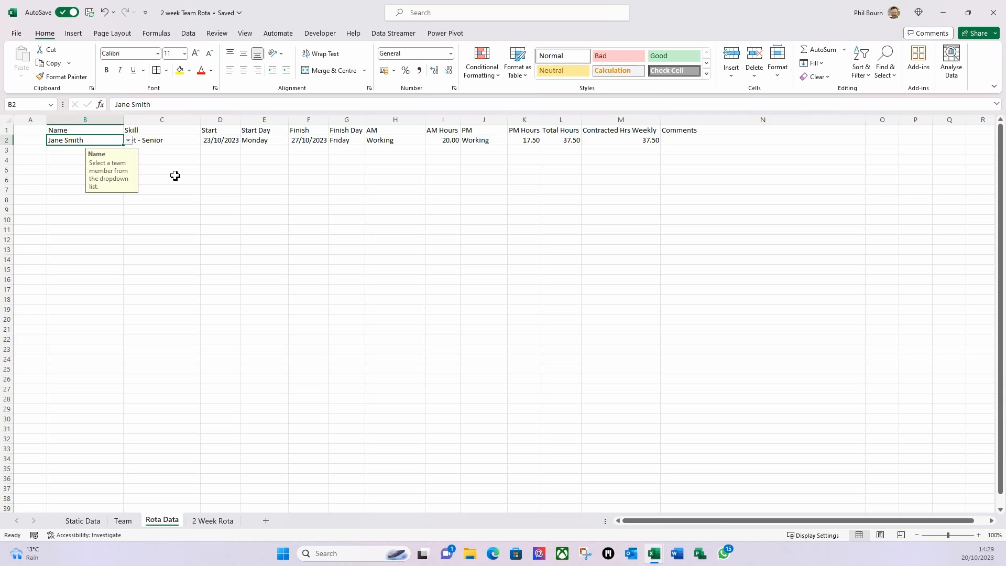
{"action": "key", "text": "ctrl+t"}
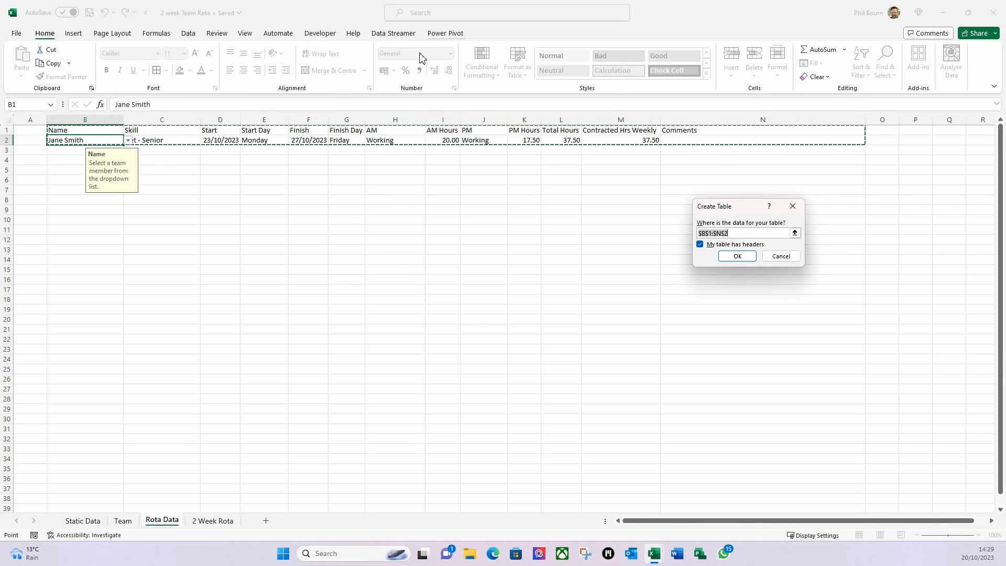
{"action": "left_click", "coordinate": [724, 255]}
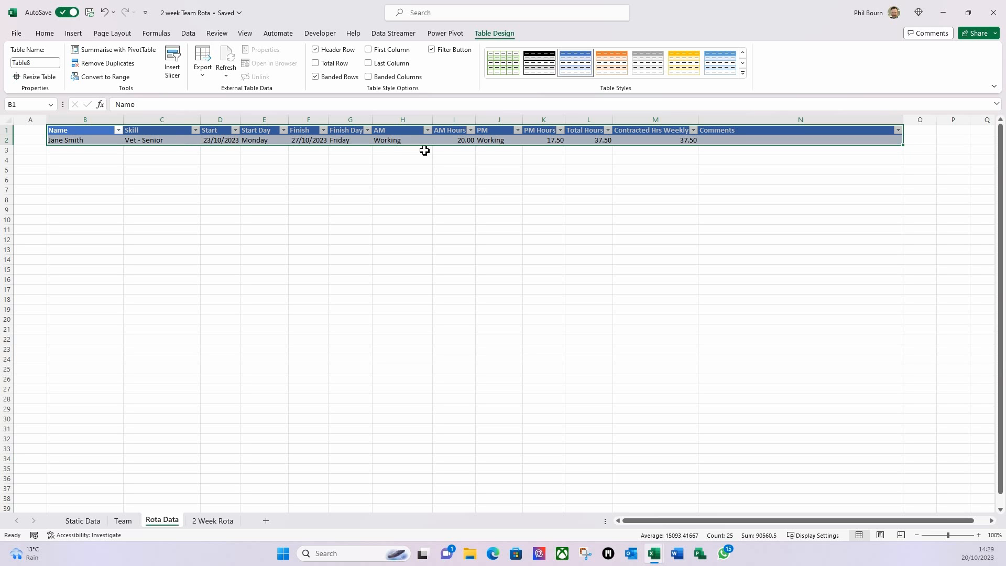
{"action": "left_click", "coordinate": [729, 139]}
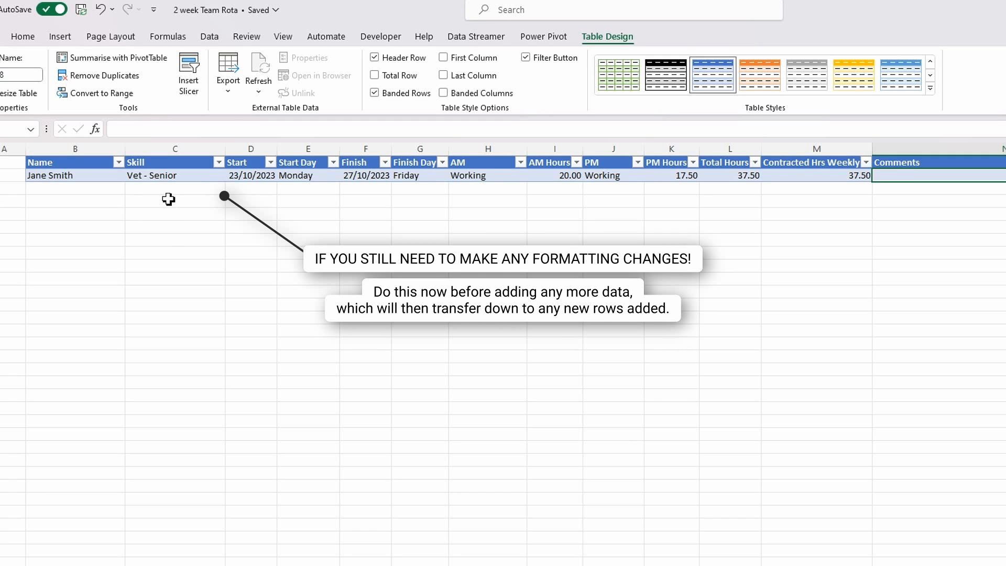
Apply the Calculation cell style to the formula cells Skill C2, Start Day E2 and Finish Day G2.
{"action": "left_click", "coordinate": [166, 178]}
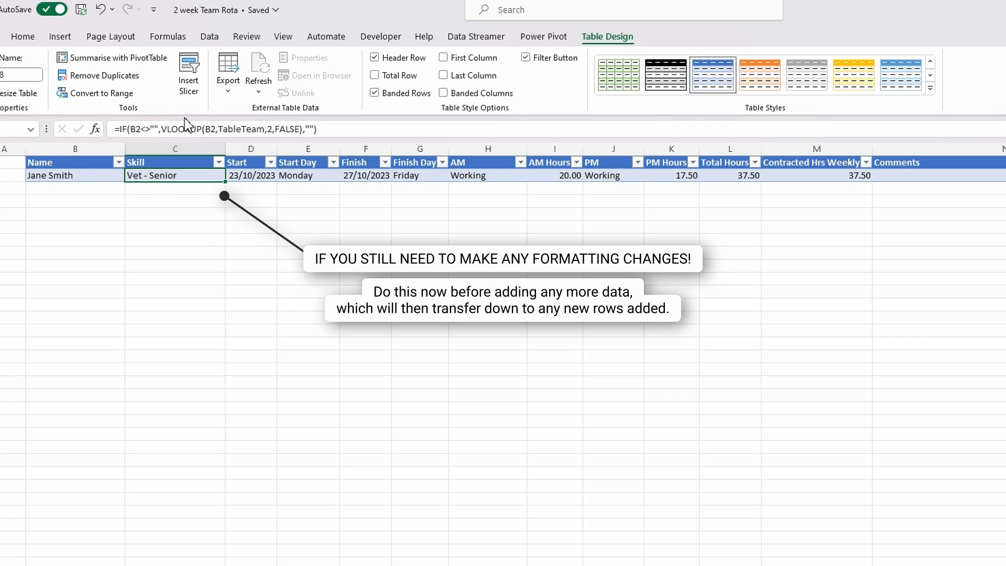
{"action": "left_click", "coordinate": [33, 40]}
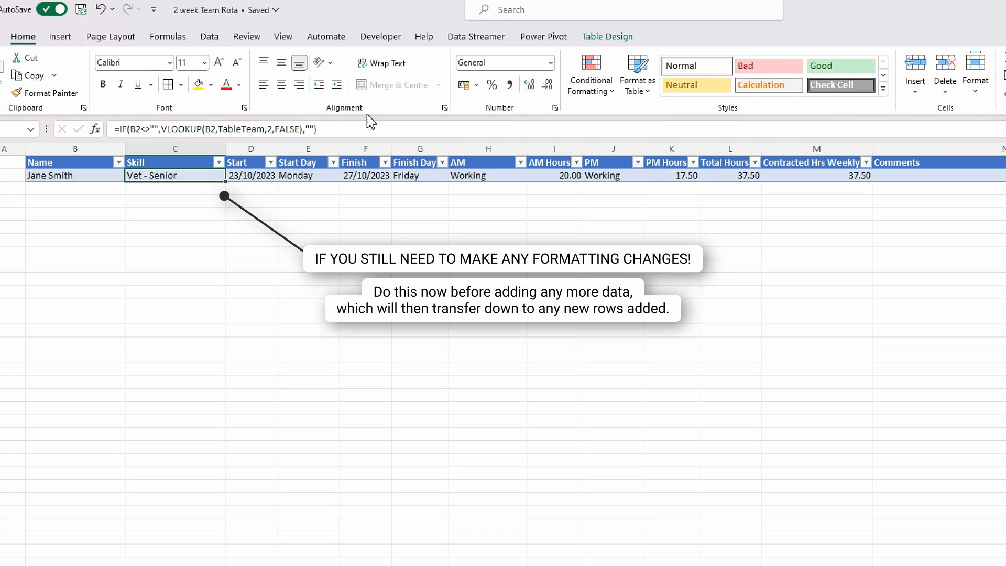
{"action": "left_click", "coordinate": [768, 92]}
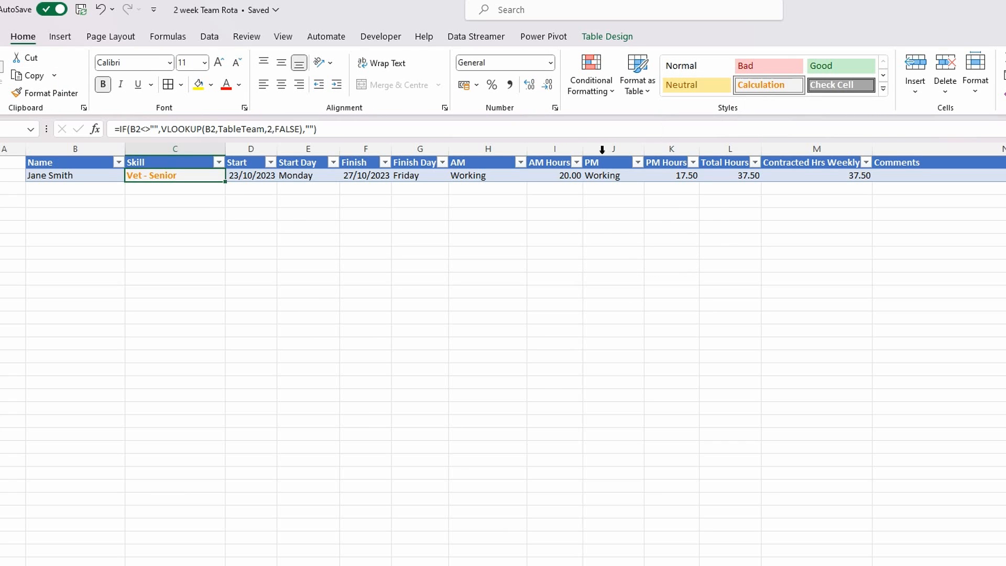
{"action": "left_click", "coordinate": [314, 176]}
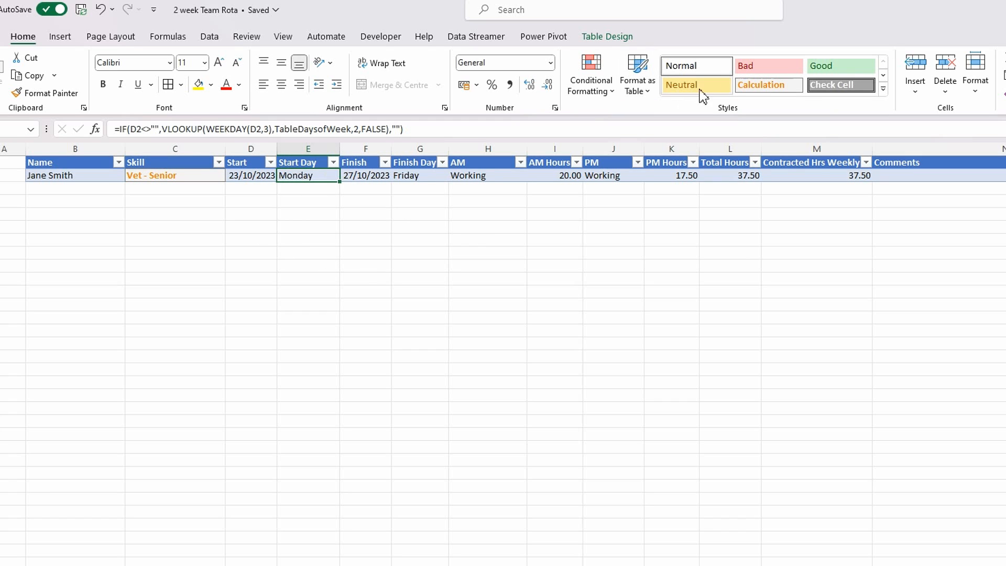
{"action": "left_click", "coordinate": [758, 91]}
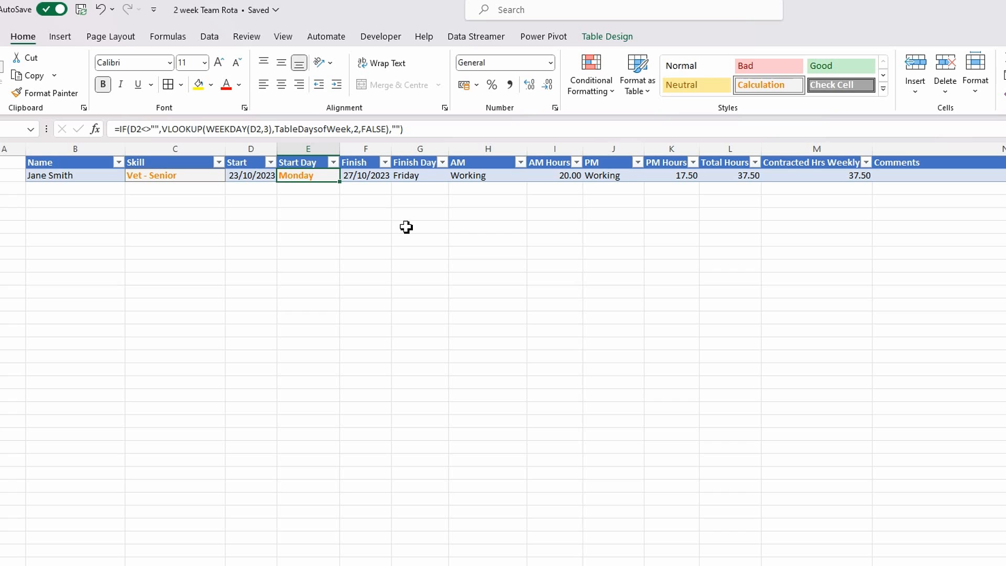
{"action": "left_click", "coordinate": [419, 177]}
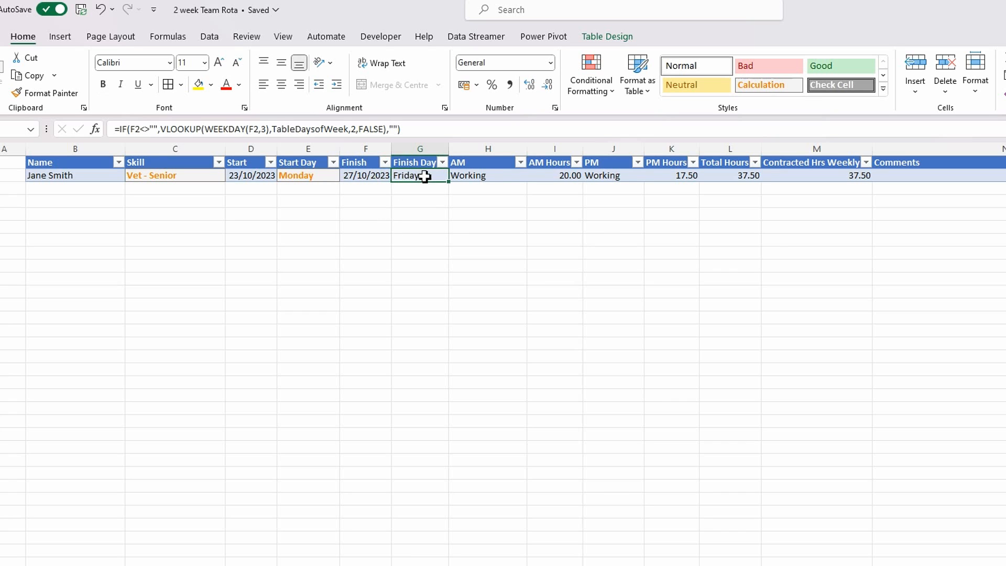
{"action": "left_click", "coordinate": [759, 89]}
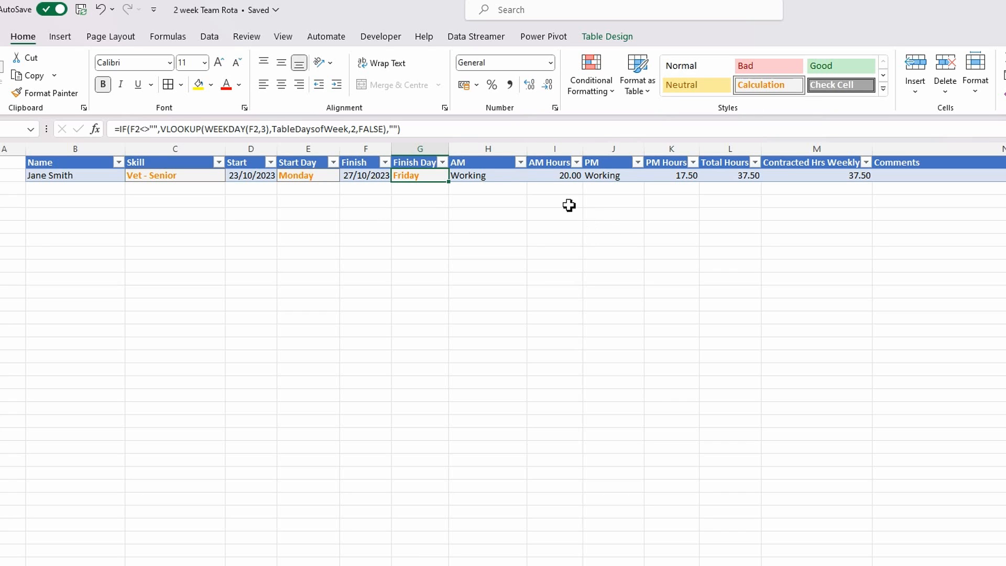
Apply the Calculation cell style to AM Hours I2 and to the PM, Total and Contracted hours in K2:M2.
{"action": "left_click", "coordinate": [553, 176]}
{"action": "left_click", "coordinate": [780, 89]}
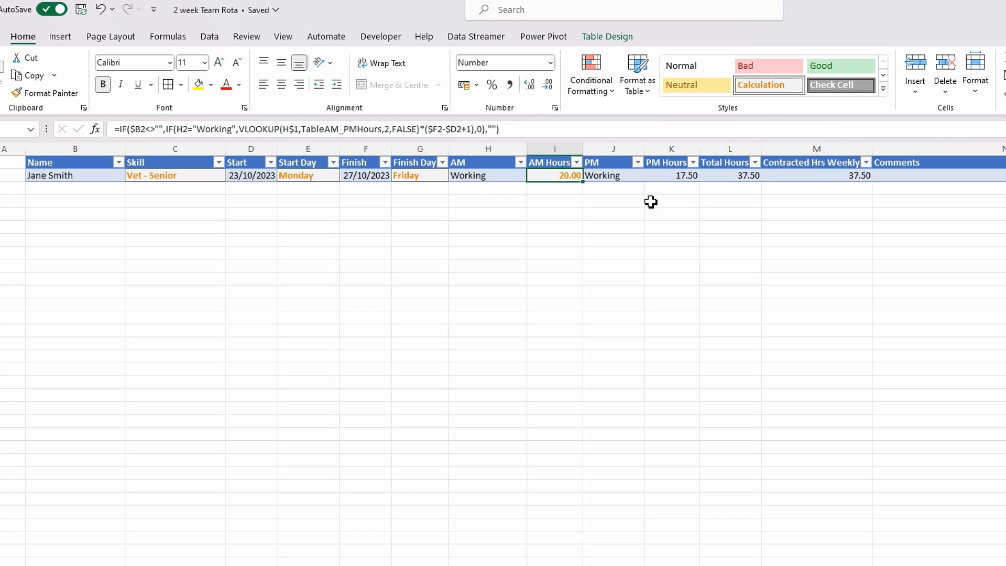
{"action": "left_click_drag", "start_coordinate": [681, 176], "coordinate": [810, 174]}
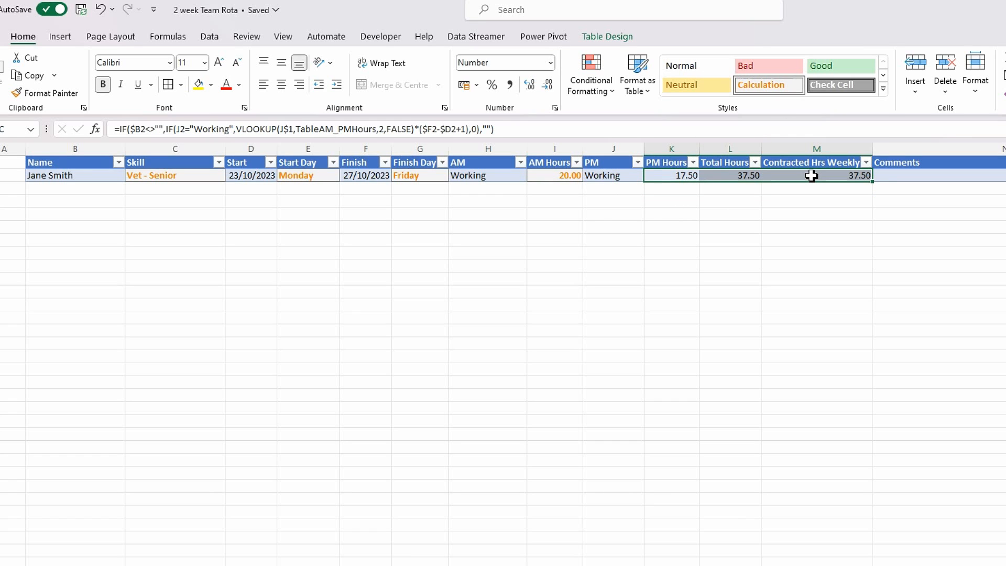
{"action": "left_click", "coordinate": [756, 88]}
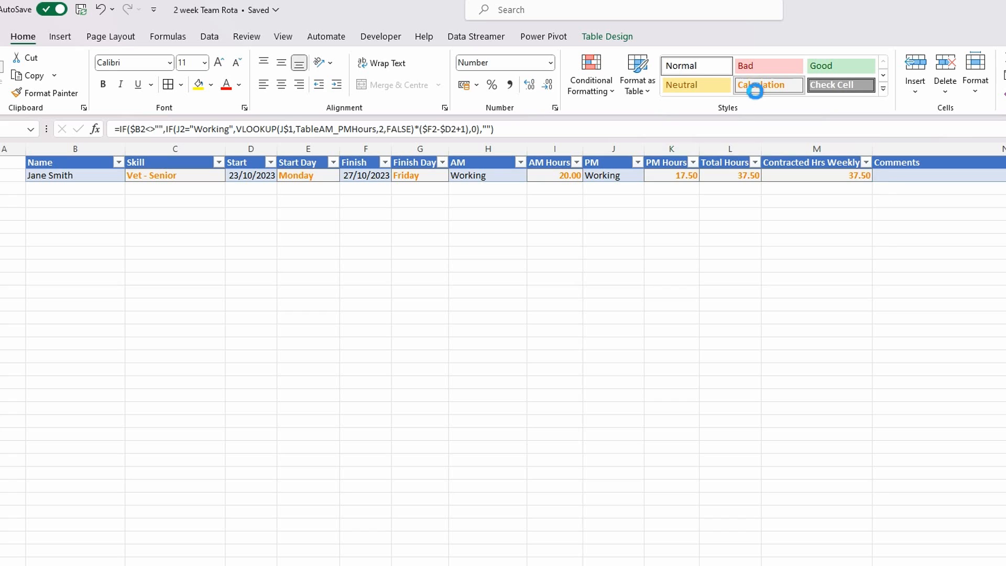
{"action": "left_click", "coordinate": [669, 258]}
Check row 2 from Start Day across to Contracted Hrs Weekly, comparing the styled formula cells with the manual entry cells.
{"action": "left_click", "coordinate": [329, 175]}
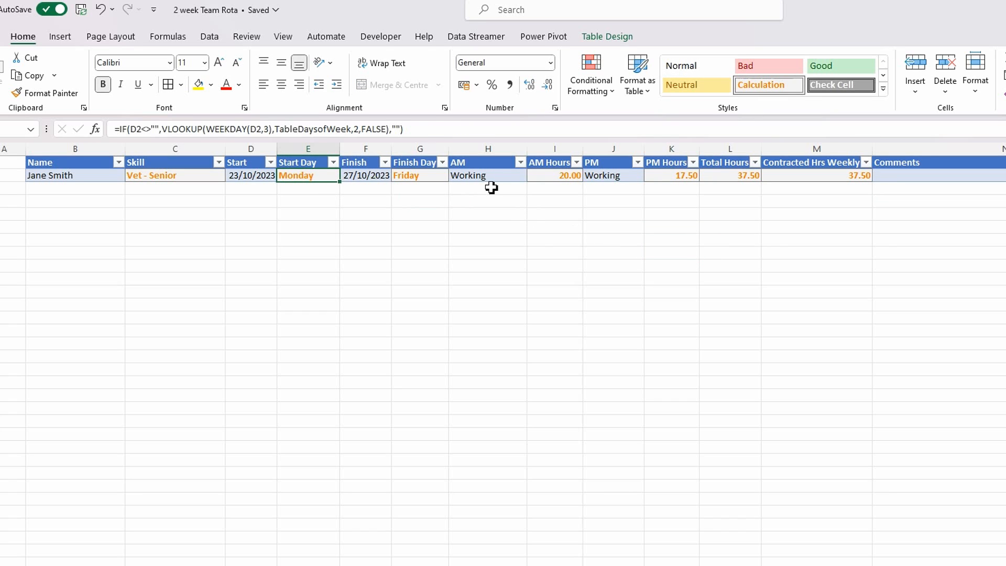
{"action": "key", "text": "Right"}
{"action": "key", "text": "Right"}
{"action": "key", "text": "Right"}
{"action": "key", "text": "Right"}
{"action": "key", "text": "Right"}
{"action": "key", "text": "Right"}
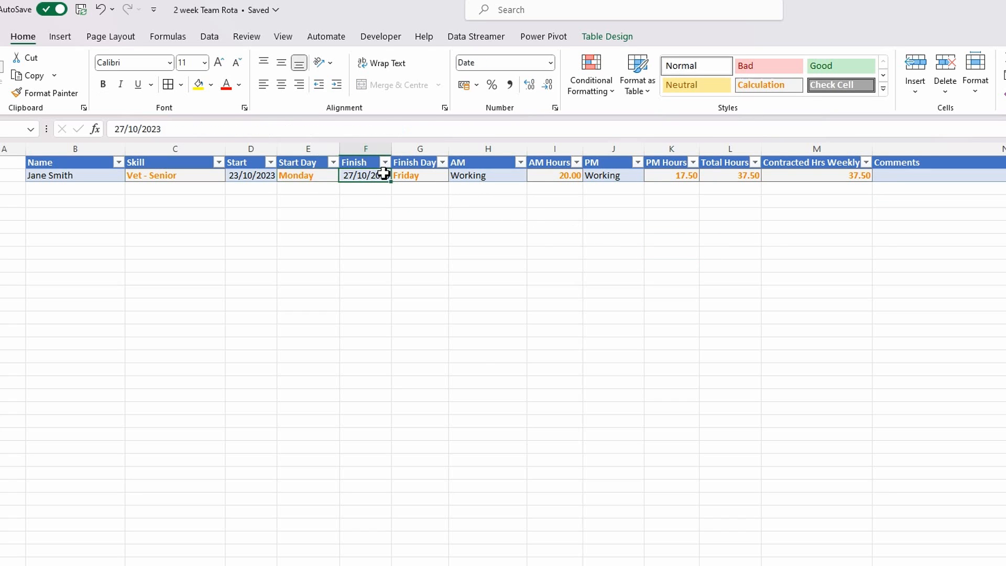
{"action": "key", "text": "Right"}
{"action": "key", "text": "Right"}
{"action": "key", "text": "Right"}
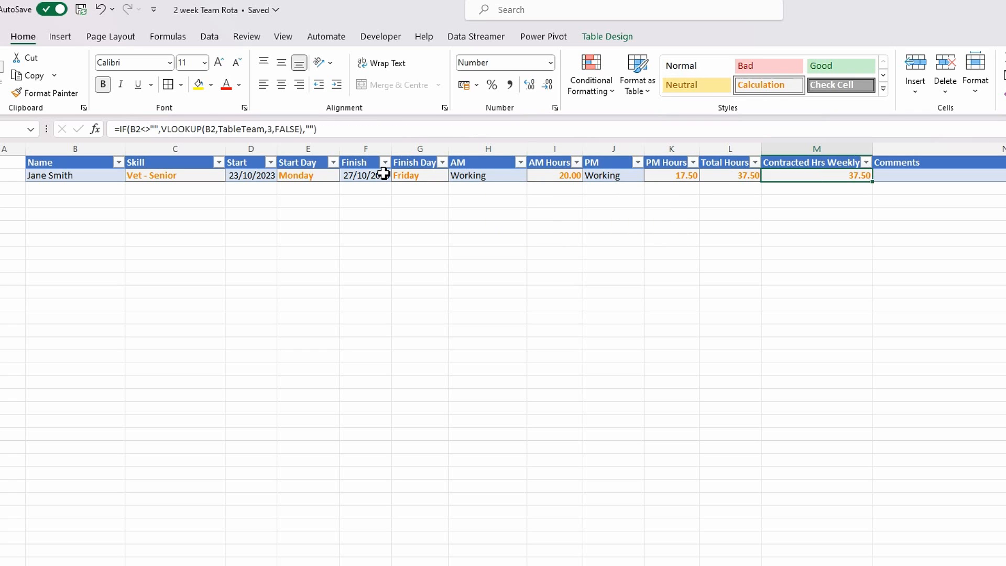
Add a new row to the rota table and choose the second listed team member as the Name in B3.
{"action": "key", "text": "Tab"}
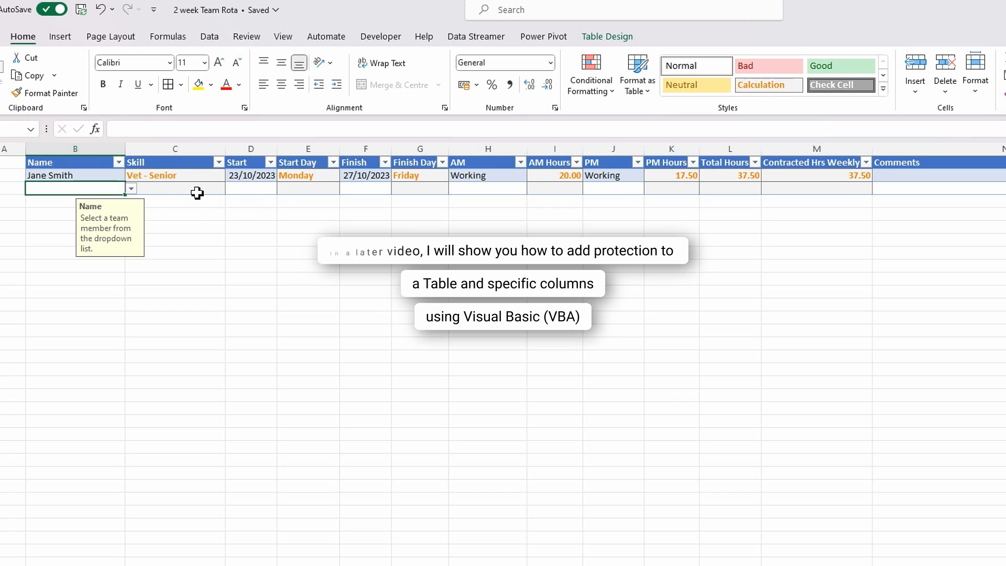
{"action": "left_click", "coordinate": [131, 189]}
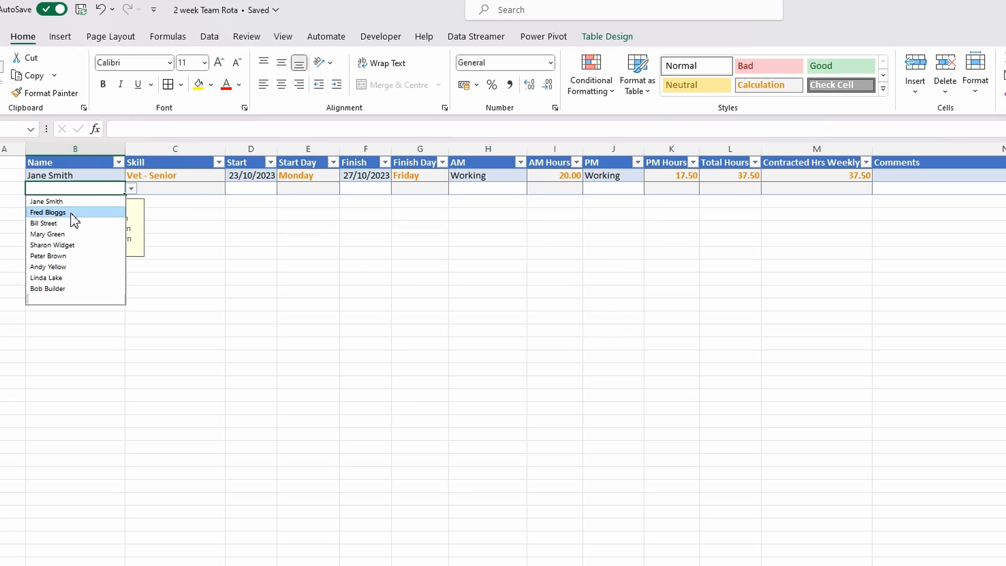
{"action": "left_click", "coordinate": [75, 217]}
Enter the Start date 23/10/2023 in D3 and the Finish date 27/10/2023 in F3.
{"action": "left_click", "coordinate": [244, 190]}
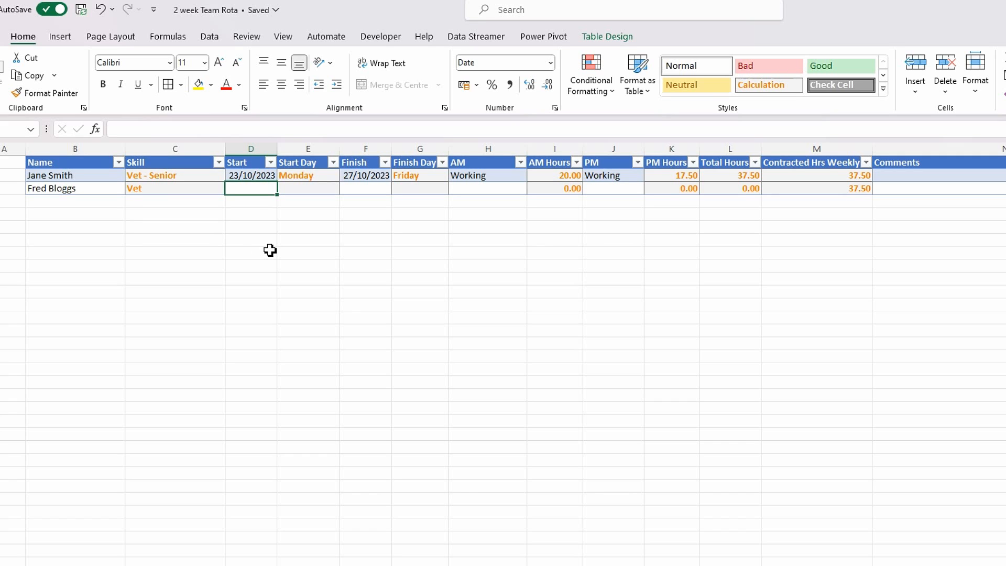
{"action": "type", "text": "23/10/2"}
{"action": "key", "text": "Tab"}
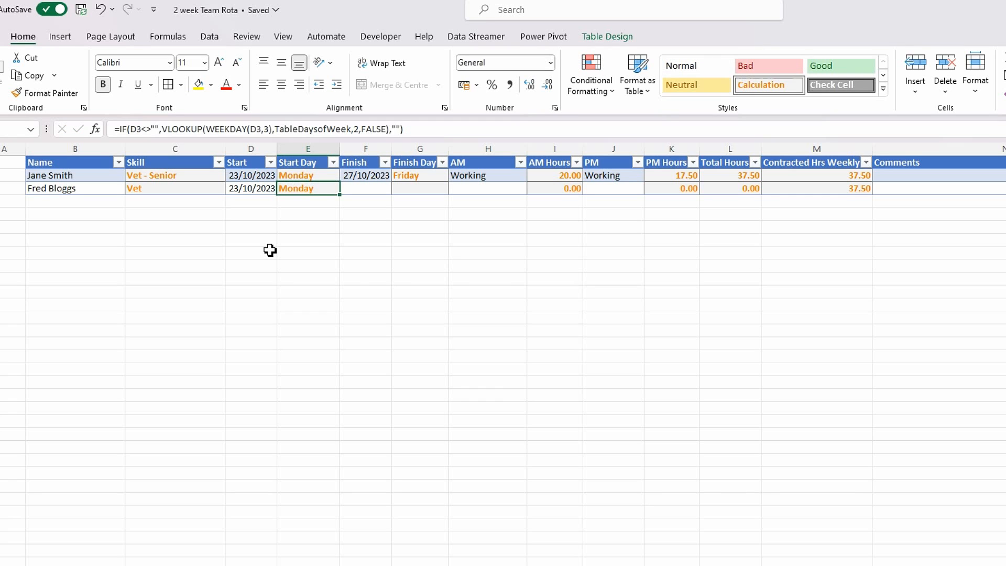
{"action": "key", "text": "Tab"}
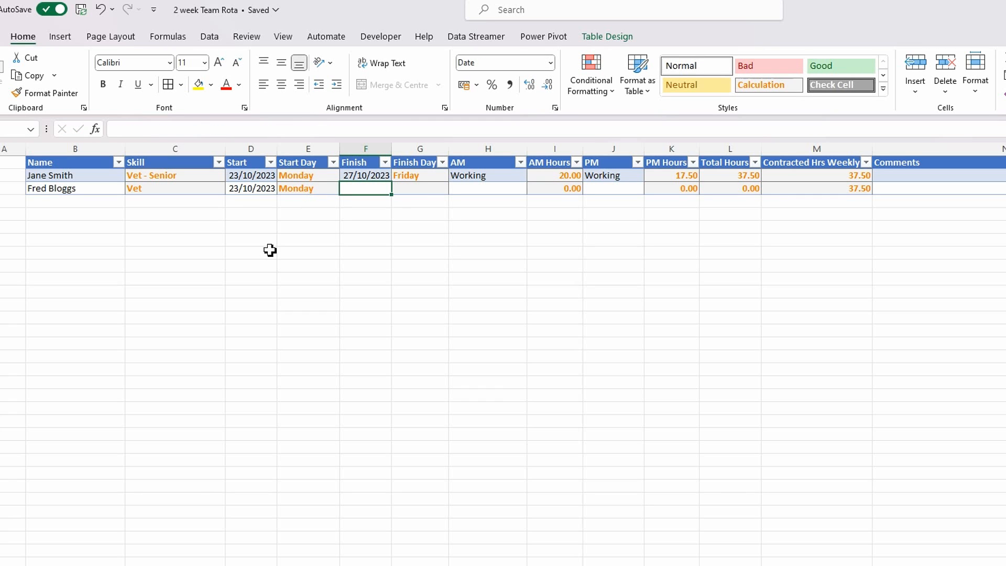
{"action": "type", "text": "27/"}
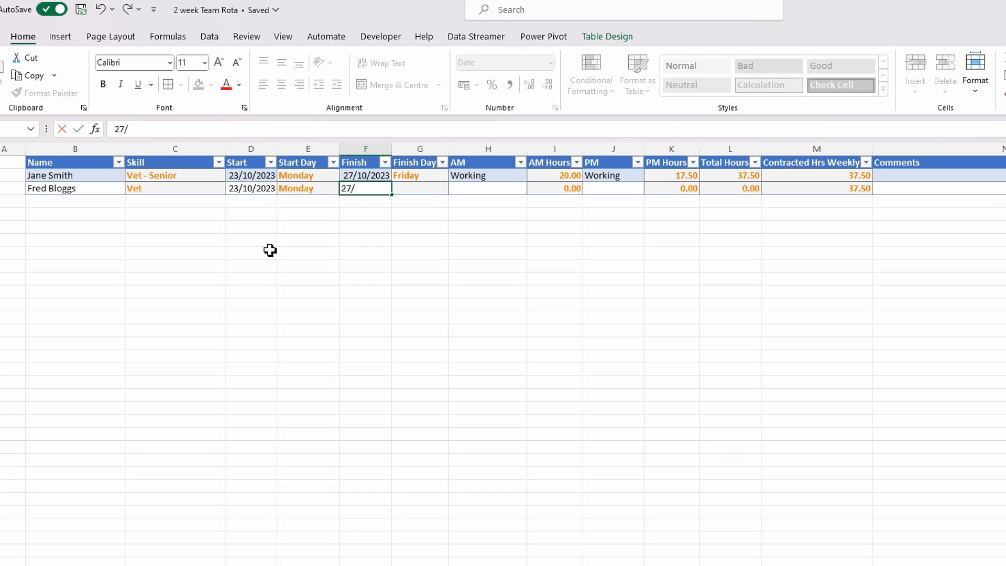
{"action": "type", "text": "10/2023"}
{"action": "key", "text": "Tab"}
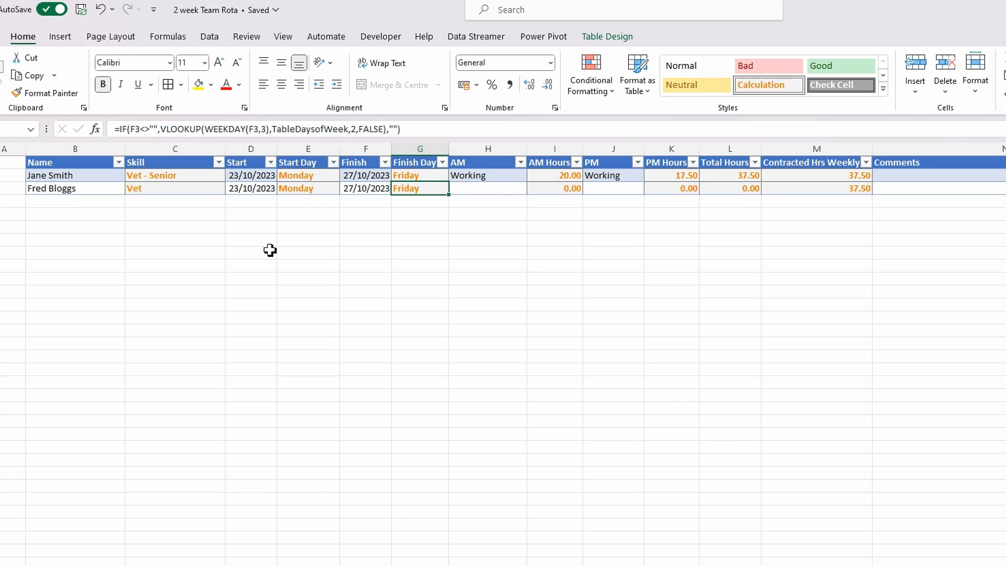
Choose Working as the AM activity in H3 and Vacation as the PM activity in J3.
{"action": "key", "text": "Tab"}
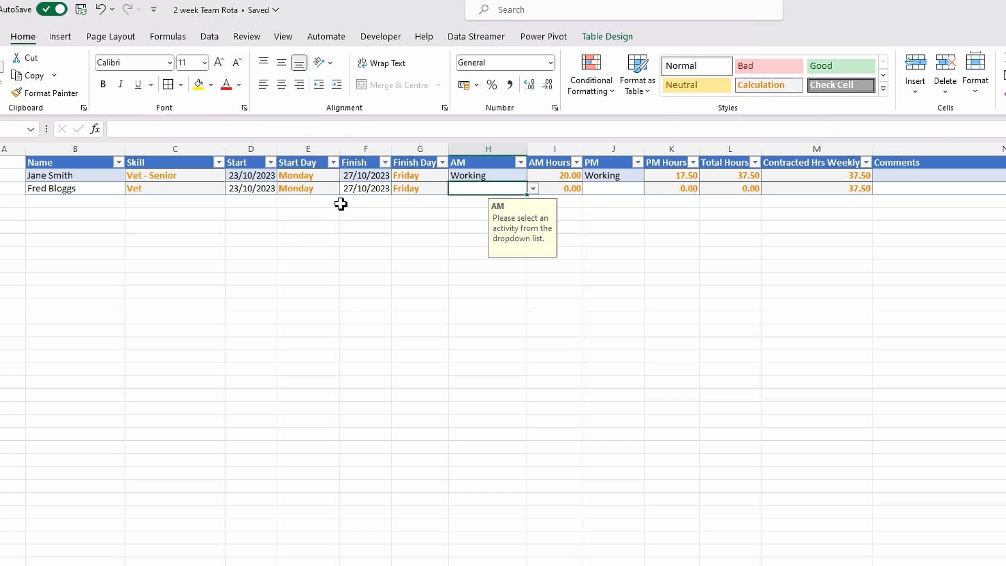
{"action": "left_click", "coordinate": [534, 189]}
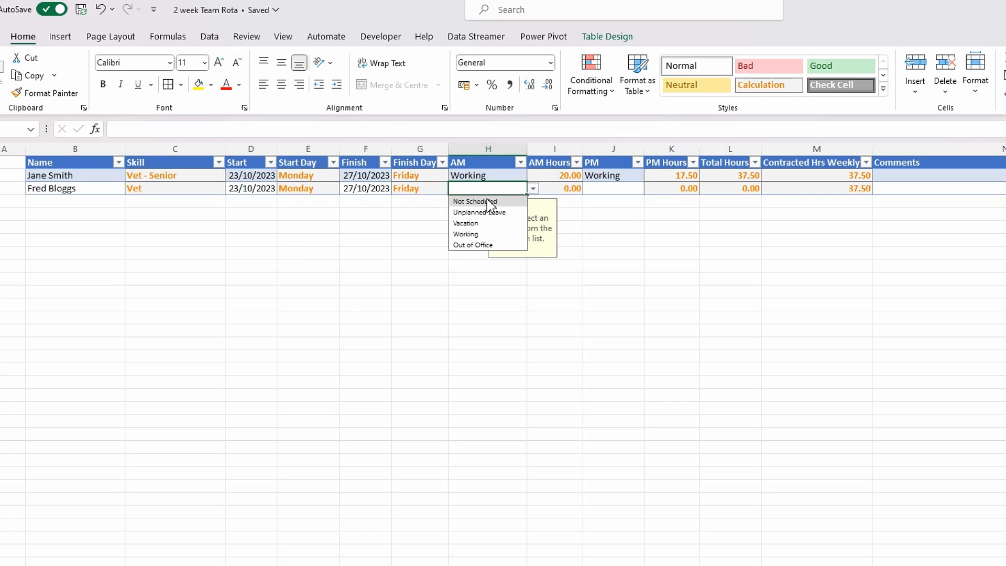
{"action": "left_click", "coordinate": [472, 232]}
{"action": "left_click", "coordinate": [610, 191]}
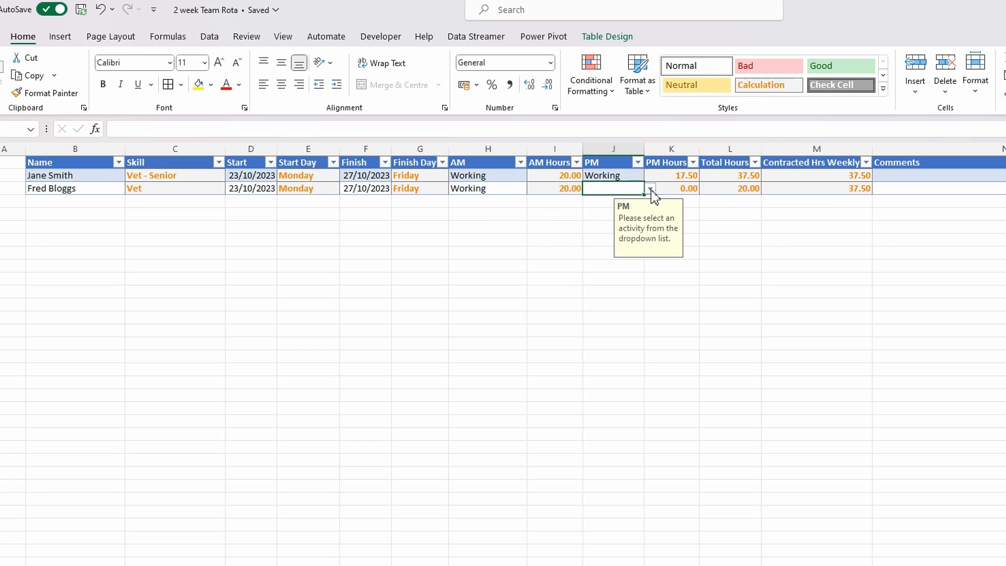
{"action": "left_click", "coordinate": [650, 189]}
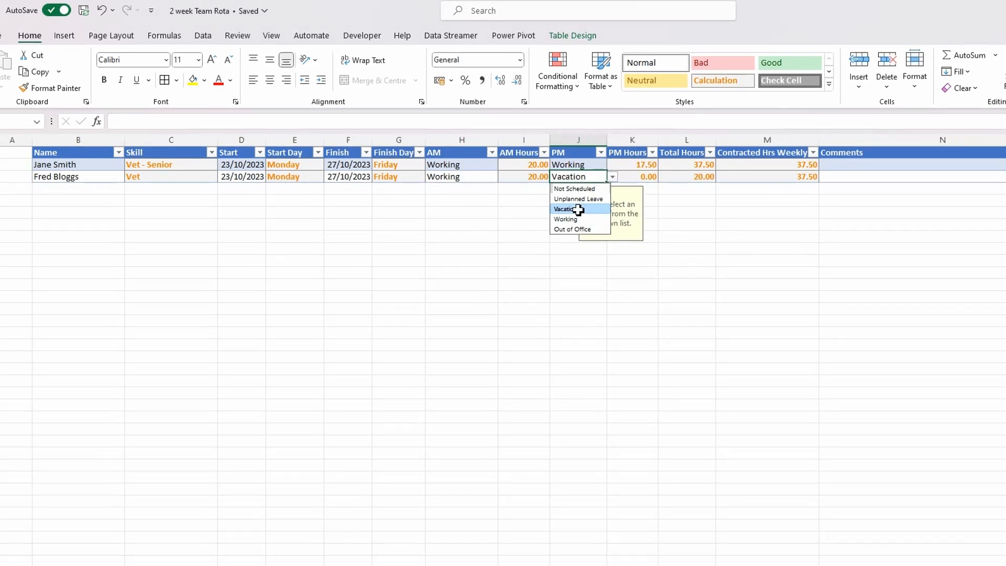
{"action": "left_click", "coordinate": [613, 225]}
Enter a comment in N3 that the team member is on holiday in afternoons, and add a new table row below.
{"action": "key", "text": "Tab"}
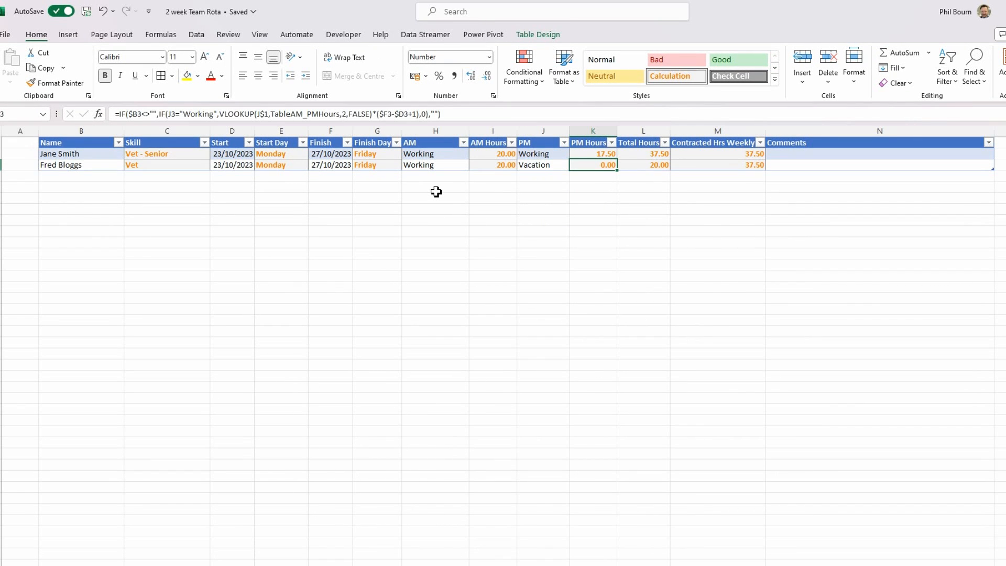
{"action": "key", "text": "Tab"}
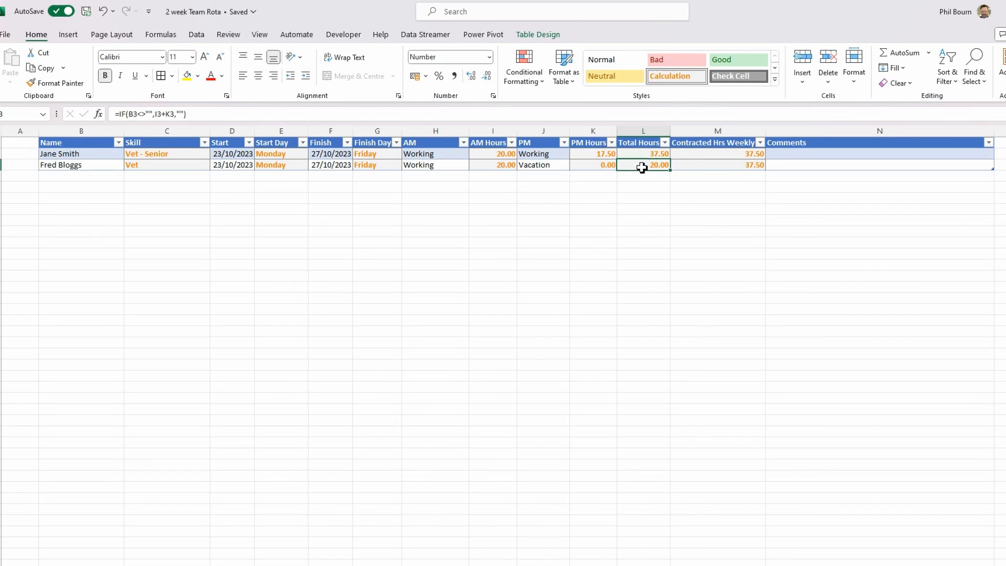
{"action": "key", "text": "Tab"}
{"action": "key", "text": "Tab"}
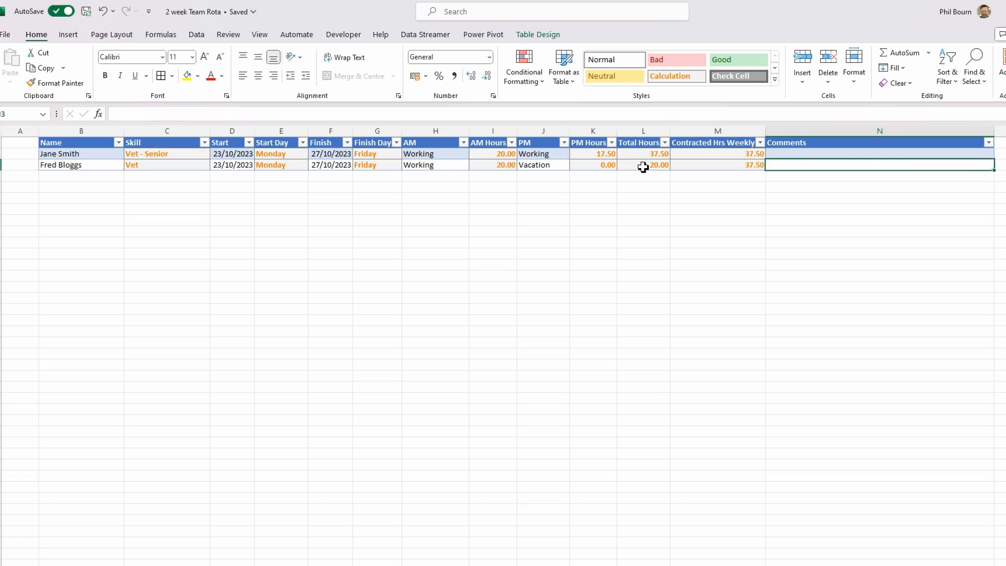
{"action": "type", "text": "Fred"}
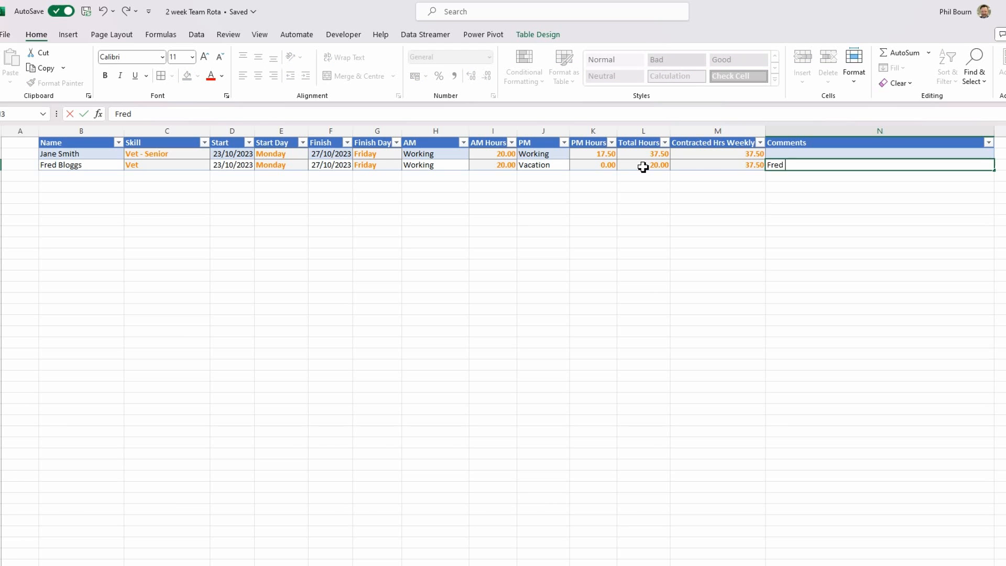
{"action": "type", "text": " on holiday in after"}
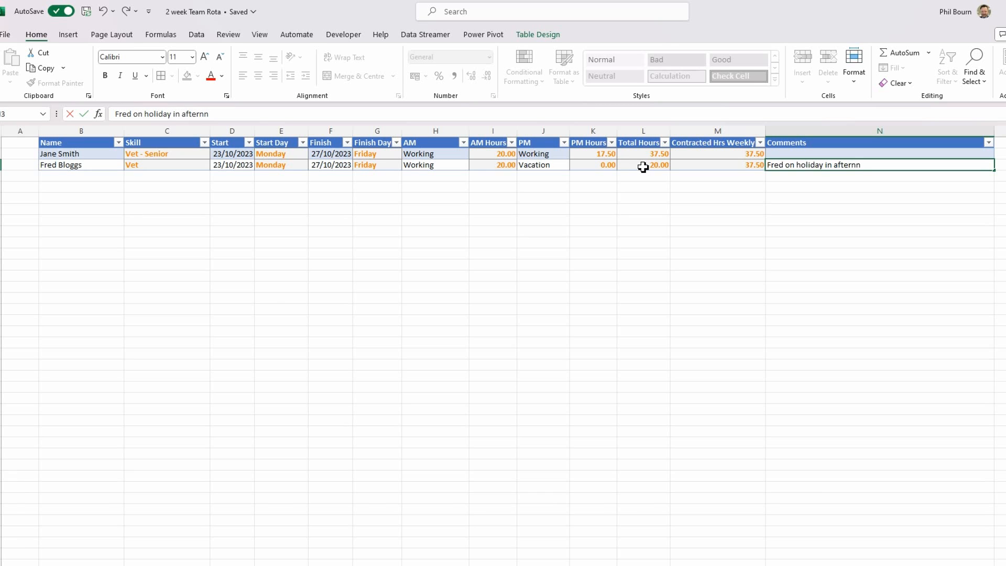
{"action": "type", "text": "noons"}
{"action": "key", "text": "Tab"}
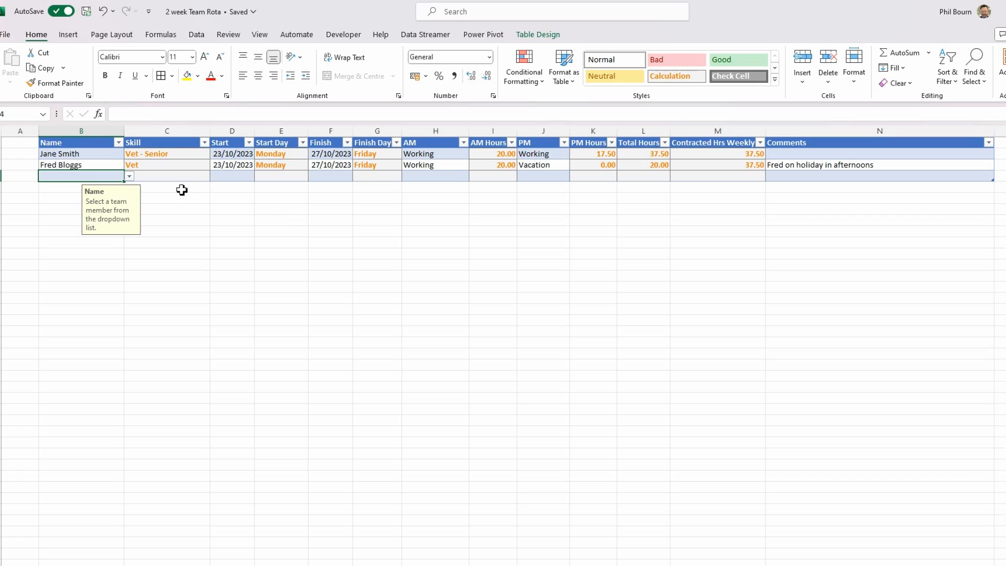
Fill rota rows 4 to 19 with the team members' names, start and finish dates, AM and PM activities, and a vacation comment in N7.
{"action": "left_click", "coordinate": [107, 166]}
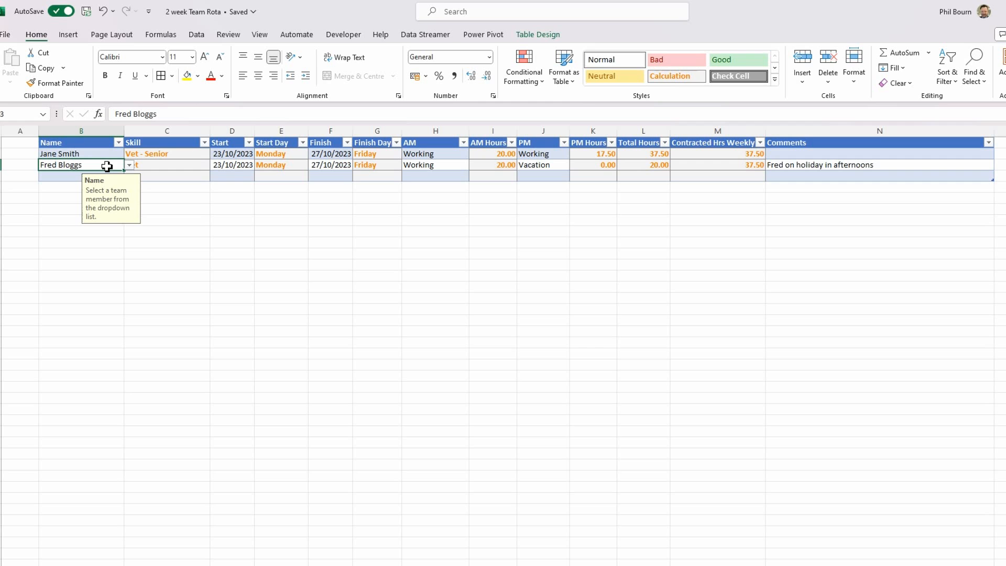
{"action": "left_click", "coordinate": [61, 176]}
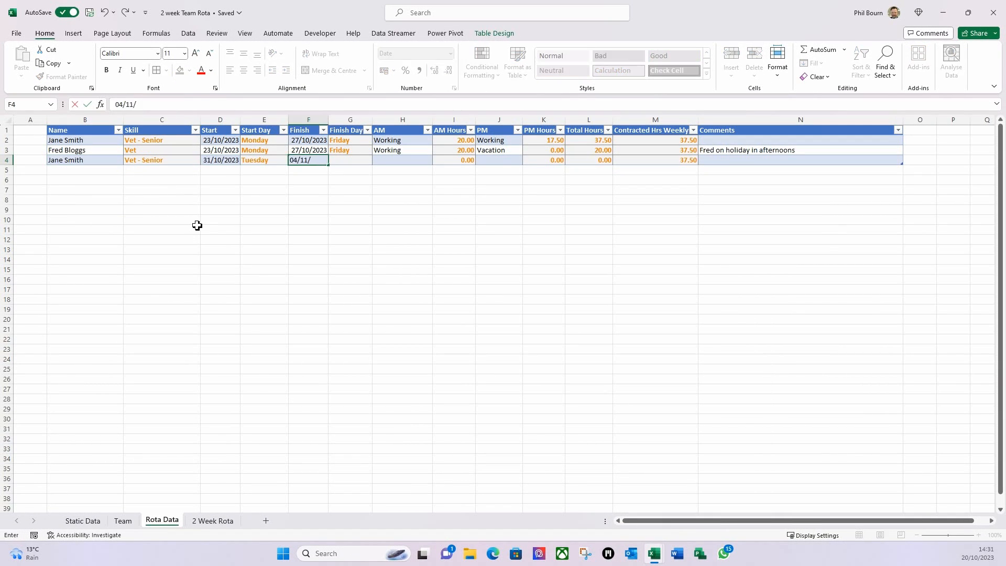
{"action": "type", "text": "Fred Bloggs"}
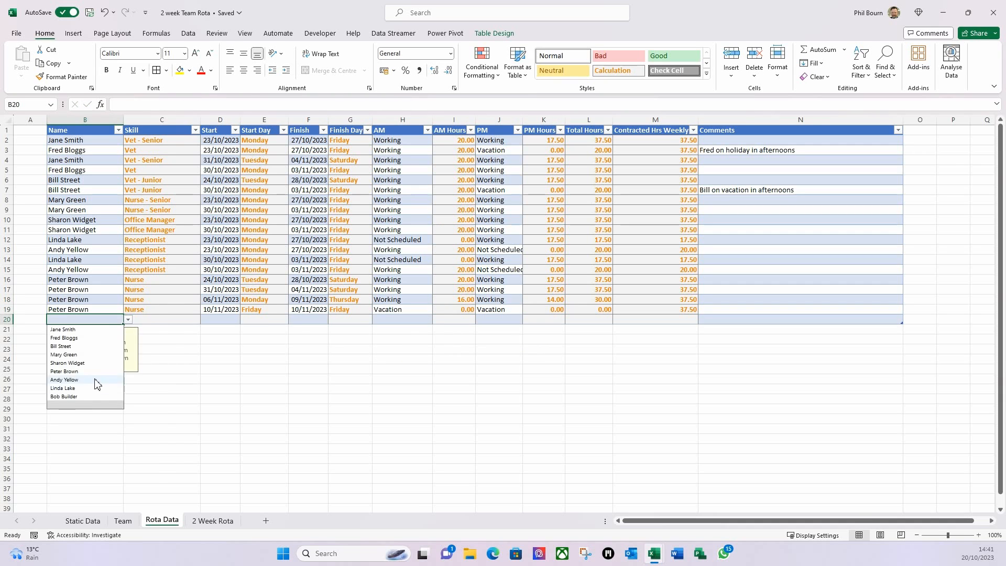
Delete the empty table row 20 beneath the last rota entry.
{"action": "right_click", "coordinate": [147, 319]}
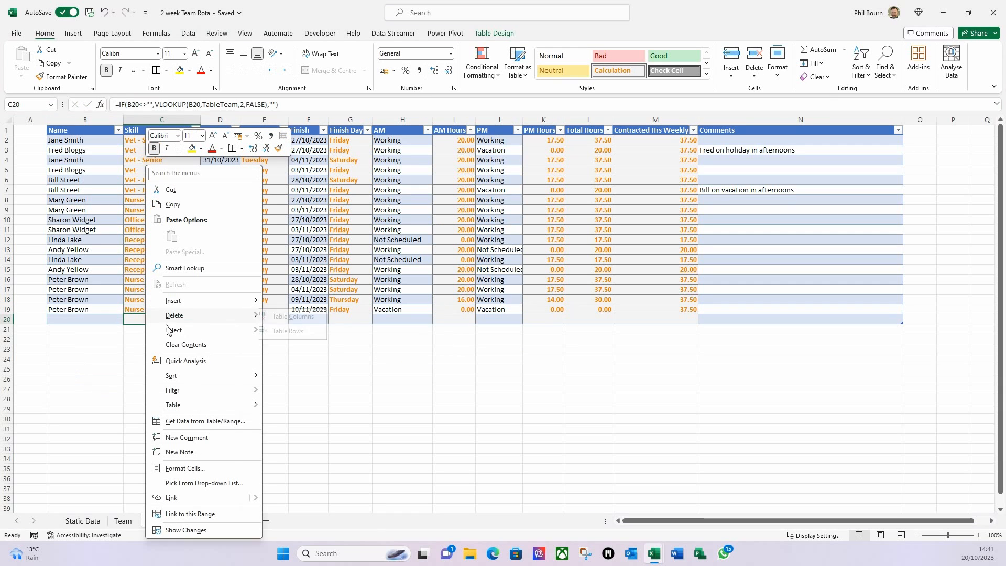
{"action": "mouse_move", "coordinate": [231, 315]}
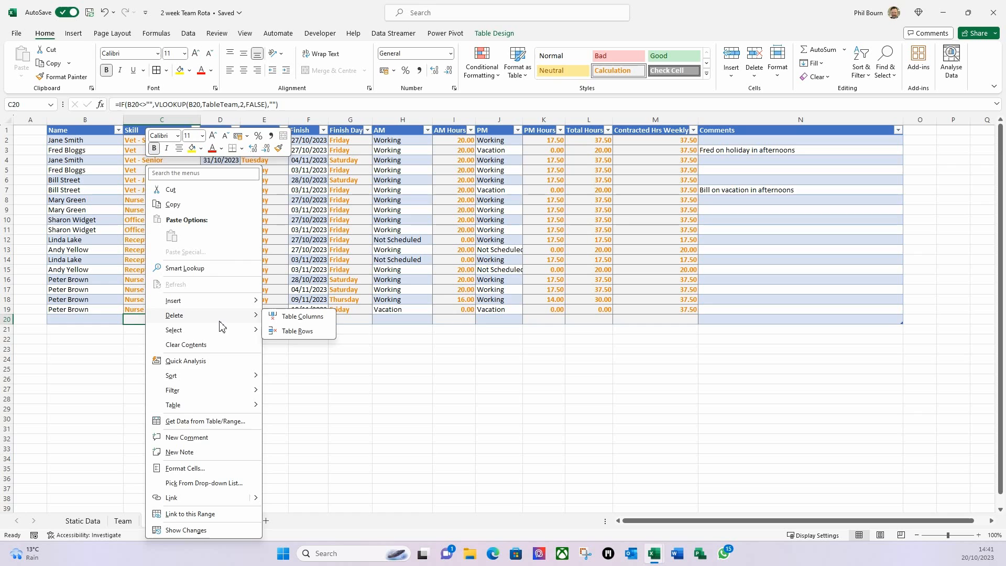
{"action": "left_click", "coordinate": [272, 331]}
{"action": "left_click", "coordinate": [265, 249]}
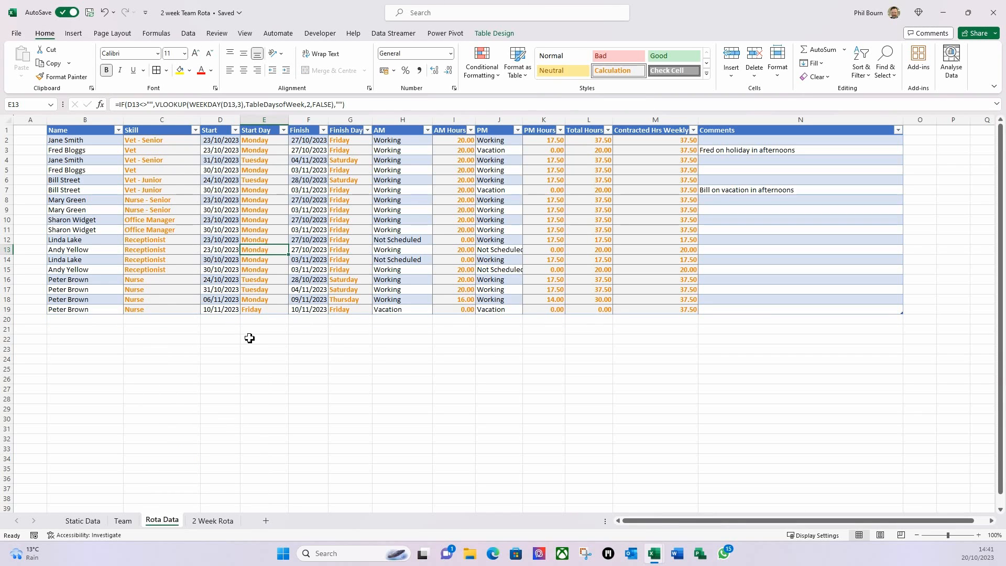
{"action": "left_click", "coordinate": [333, 338]}
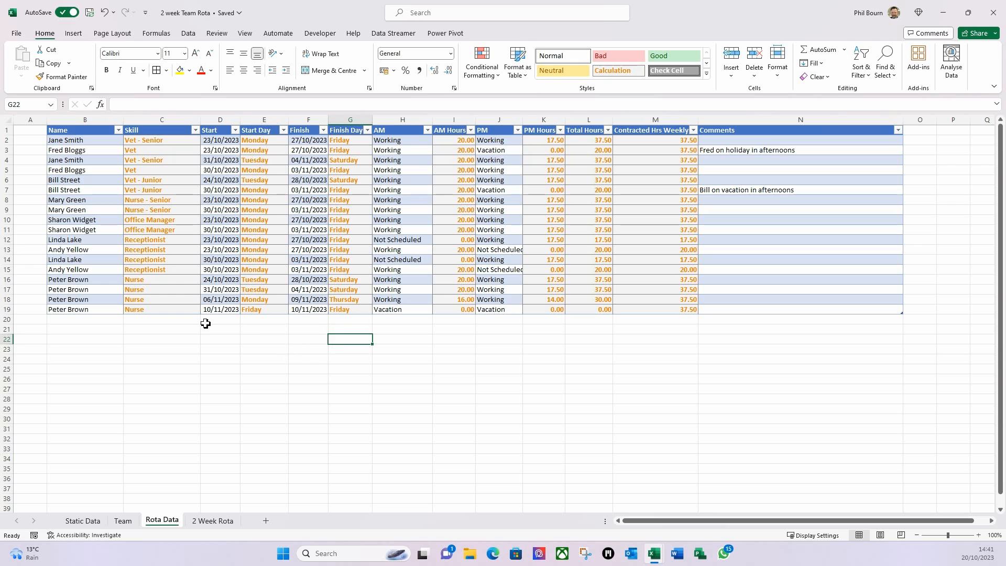
Hide the gridlines on the Rota Data sheet and autofit the PM column J to its contents.
{"action": "left_click", "coordinate": [245, 33]}
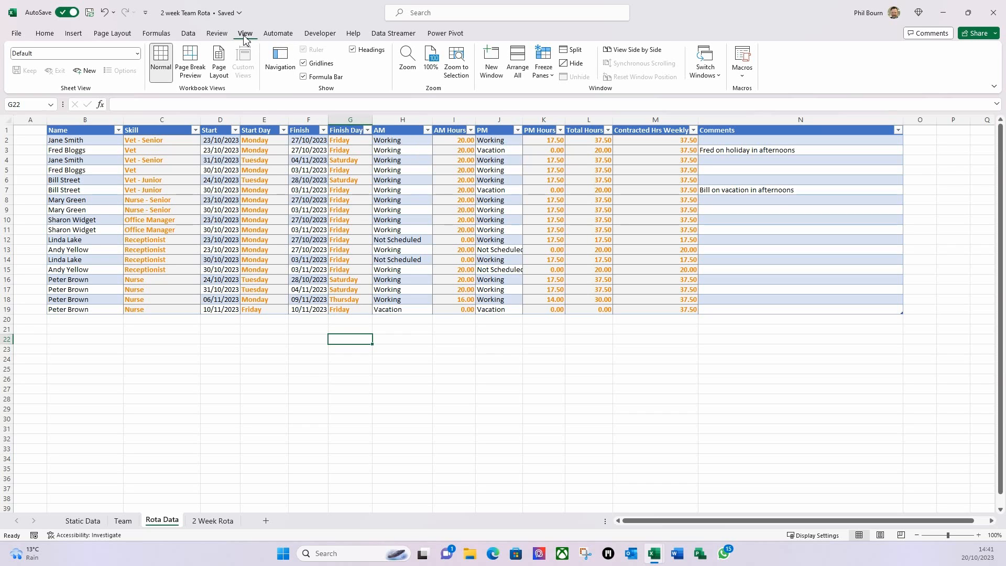
{"action": "left_click", "coordinate": [304, 63]}
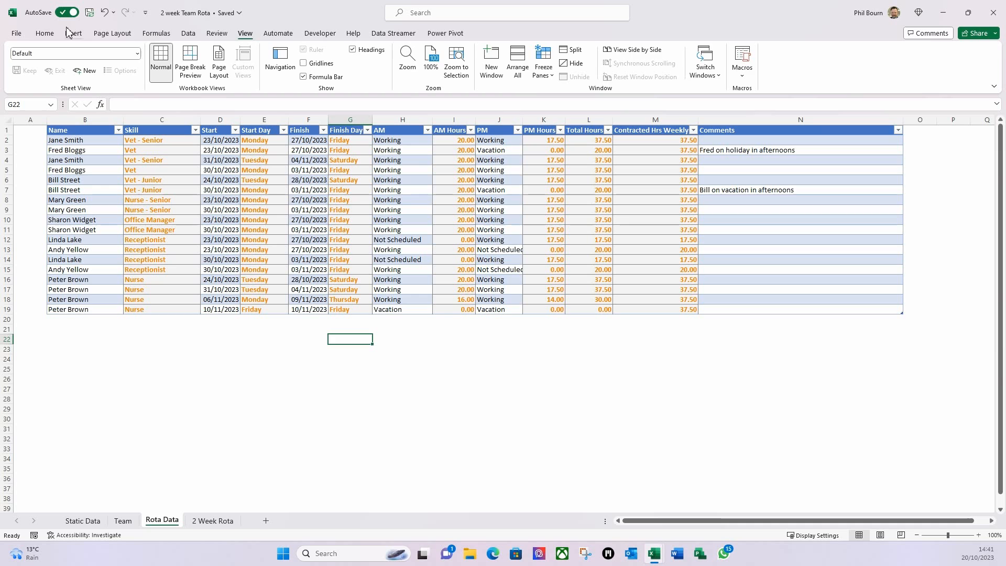
{"action": "left_click", "coordinate": [45, 34]}
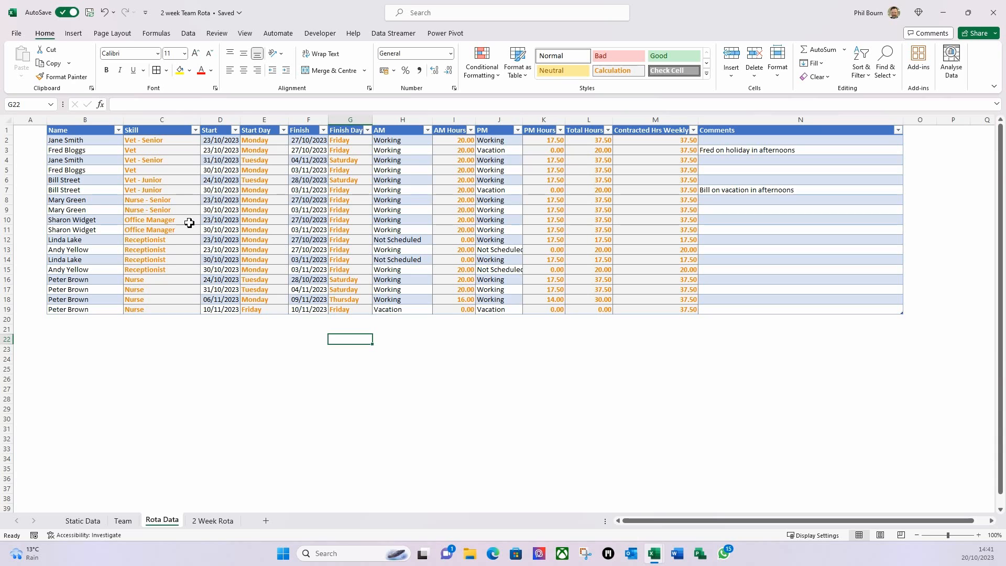
{"action": "double_click", "coordinate": [523, 124]}
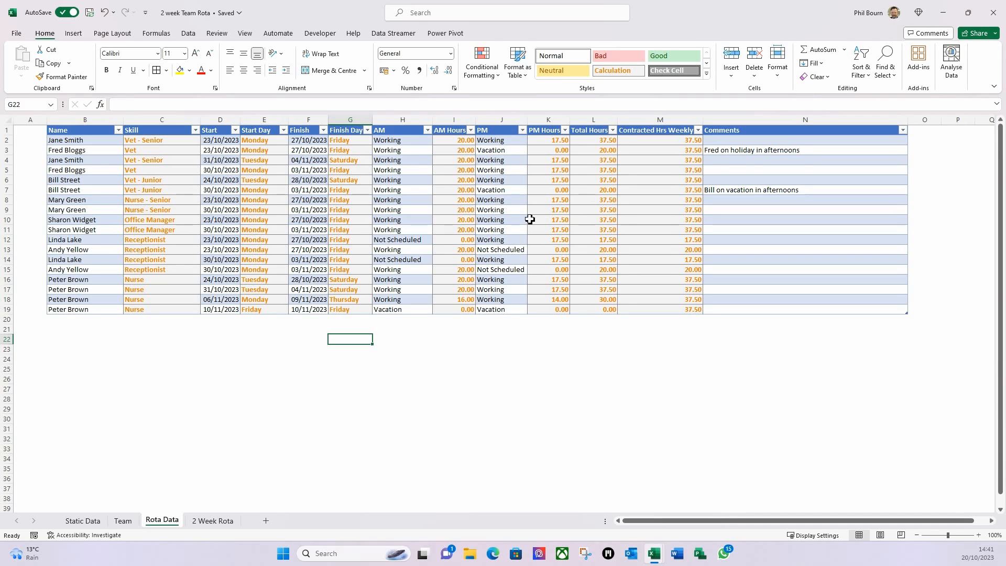
{"action": "left_click", "coordinate": [413, 202]}
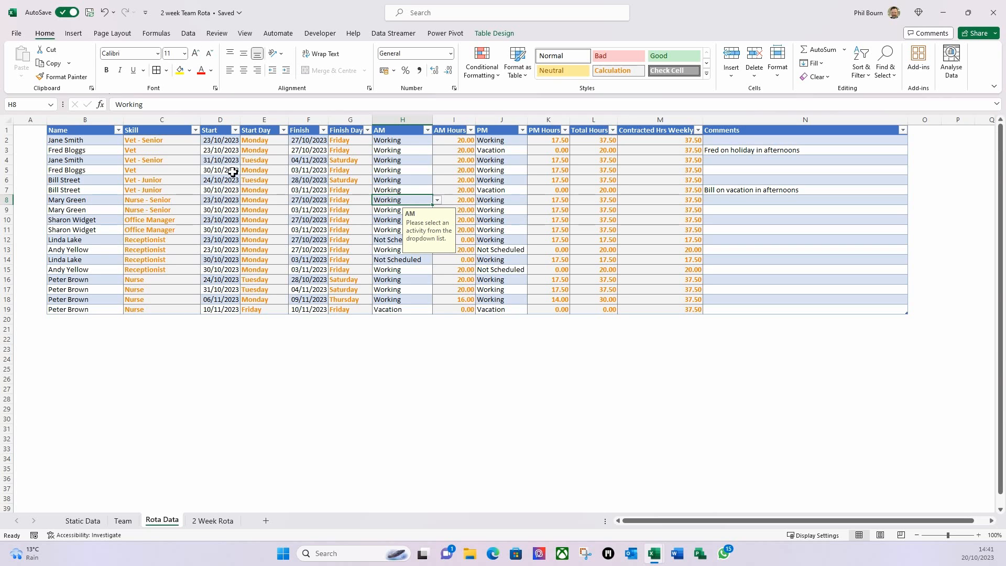
Examine the filter choices for the Name column and the dates offered for the Start column without applying a filter.
{"action": "left_click", "coordinate": [118, 130]}
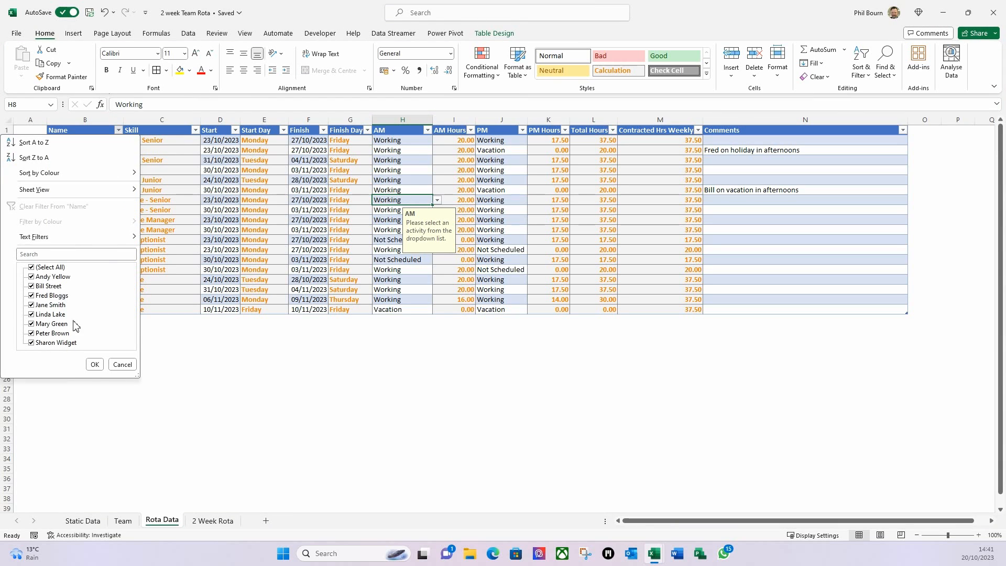
{"action": "left_click", "coordinate": [128, 364]}
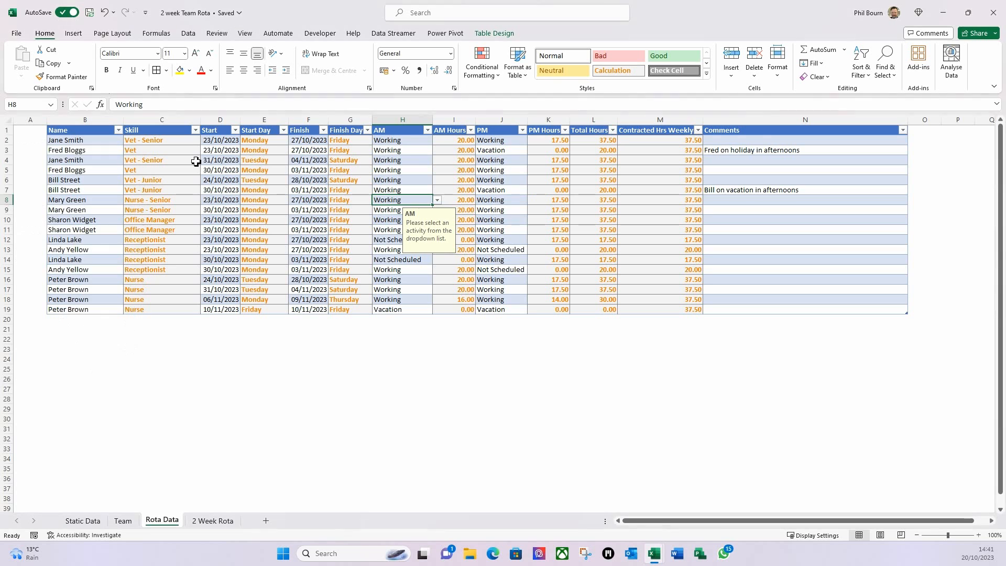
{"action": "left_click", "coordinate": [235, 130]}
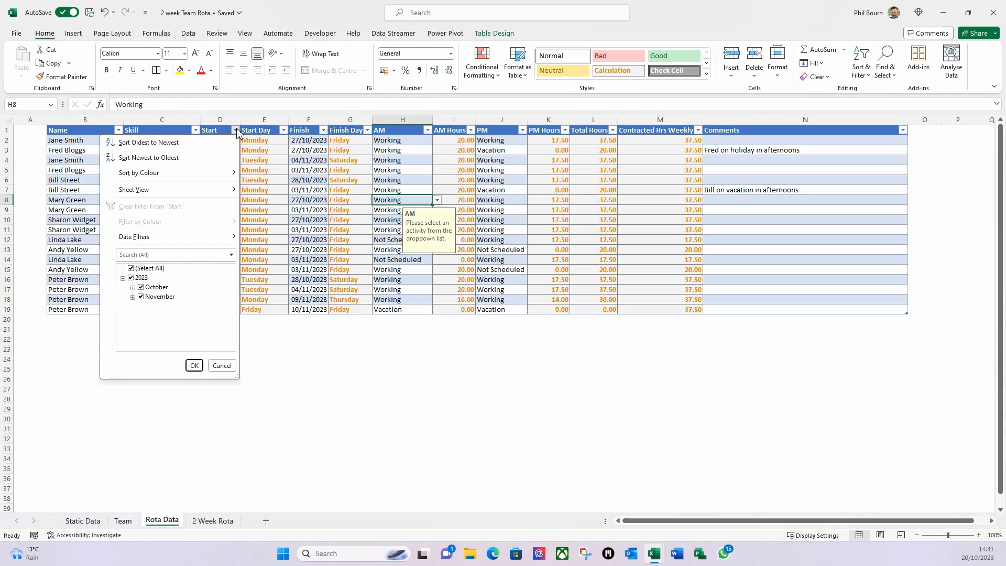
{"action": "left_click", "coordinate": [133, 287]}
{"action": "left_click", "coordinate": [133, 287]}
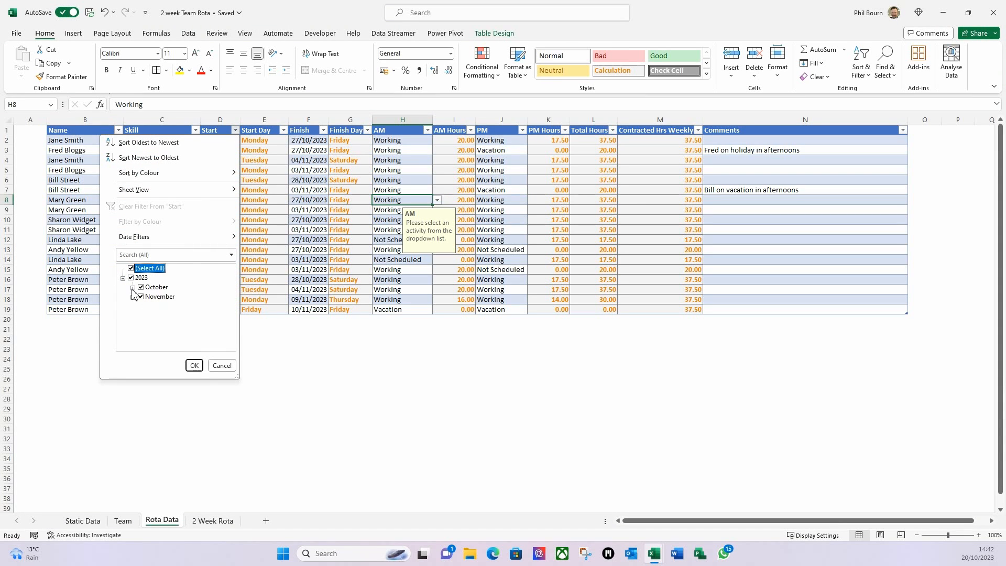
{"action": "left_click", "coordinate": [222, 365]}
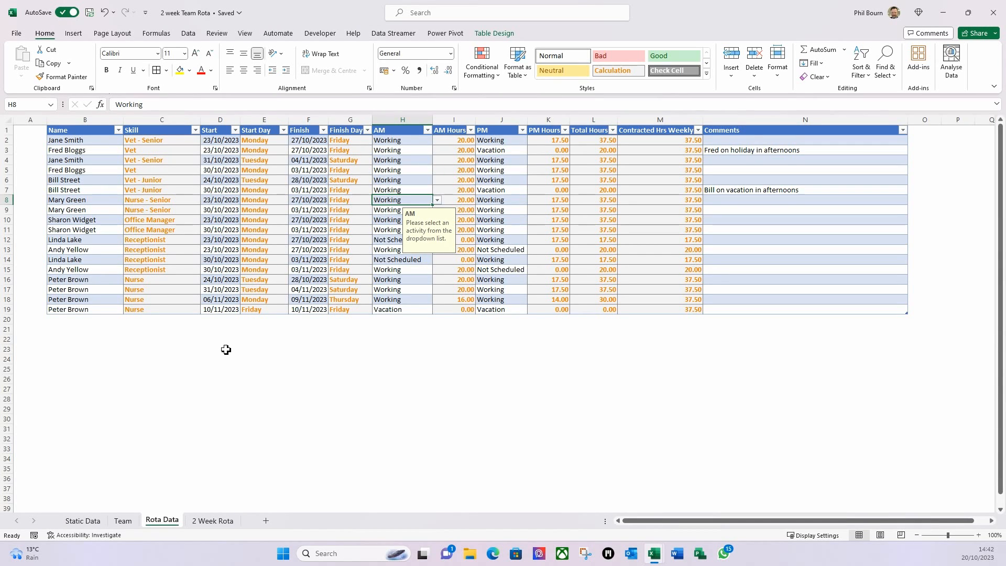